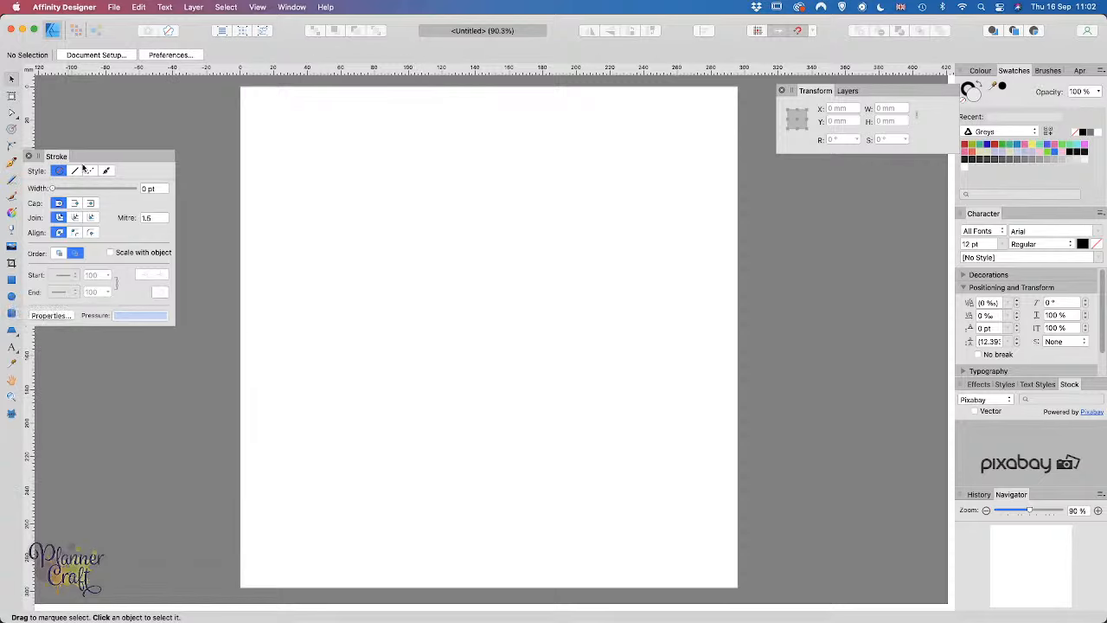
# Step: Draw a large circle near the page's top-left with the Ellipse Tool
pyautogui.moveTo(89, 156); pyautogui.dragTo(128, 113)
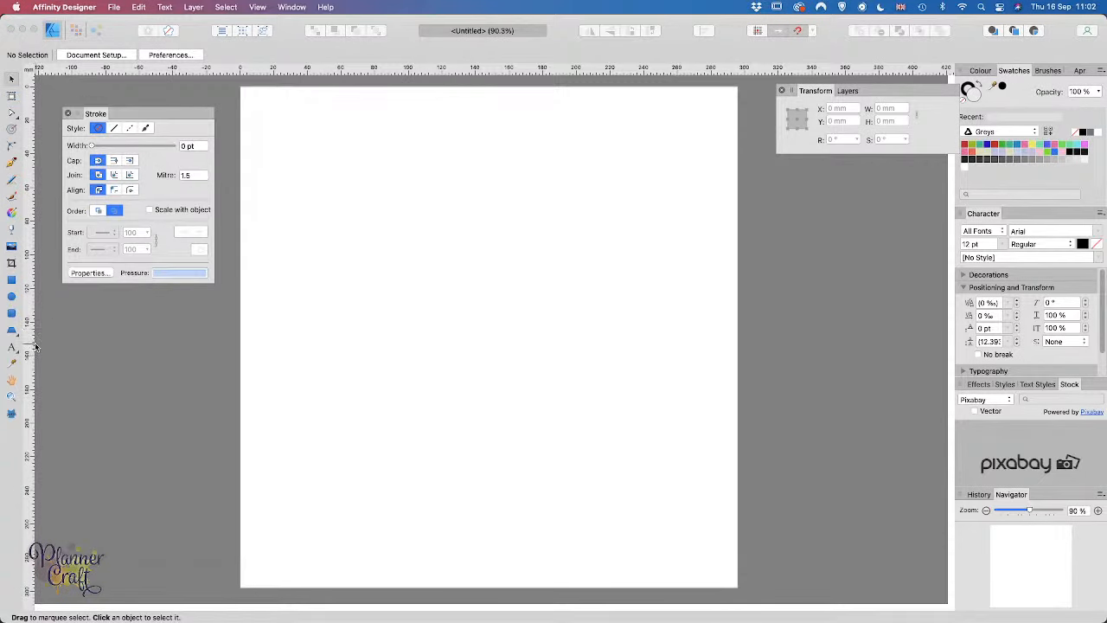
pyautogui.click(12, 297)
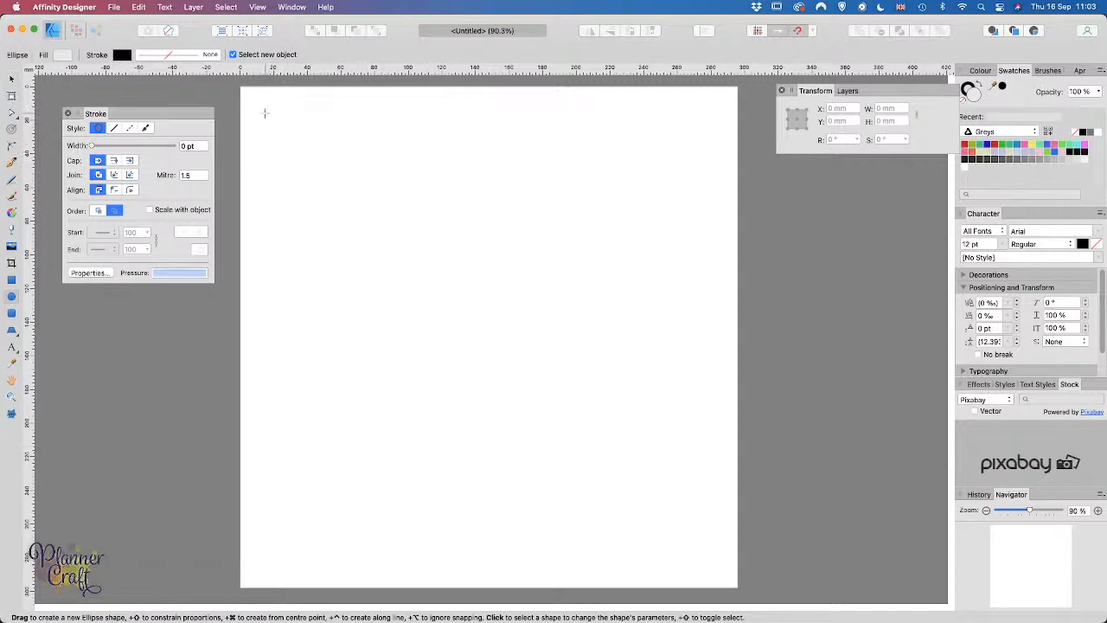
pyautogui.moveTo(266, 113); pyautogui.dragTo(467, 315)
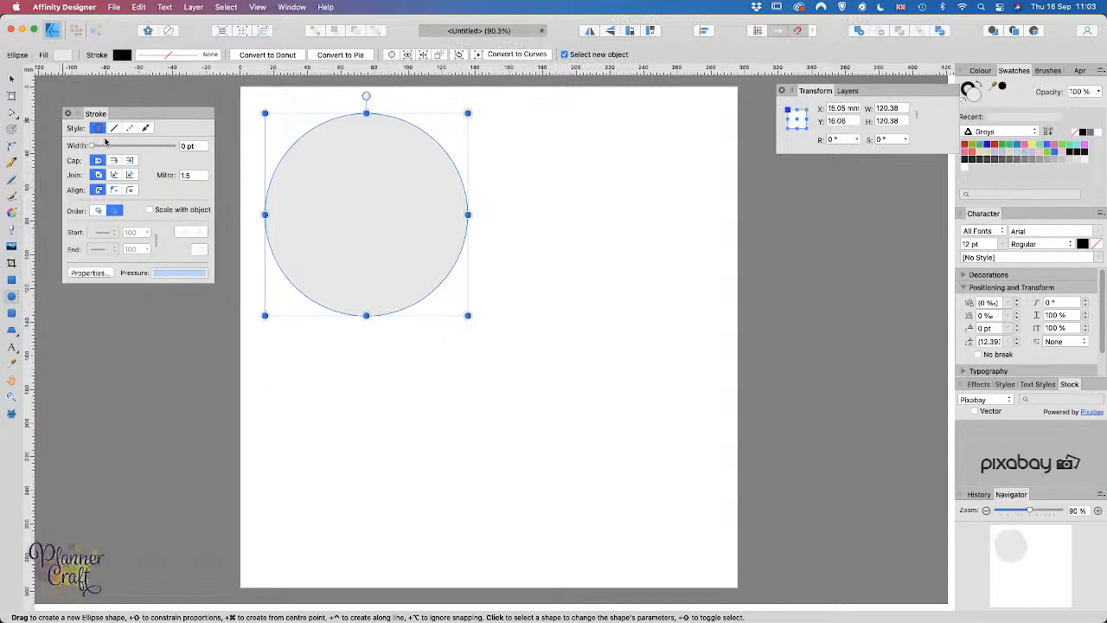
# Step: Give the circle a solid cyan 0.75 pt outline and no fill
pyautogui.click(113, 128)
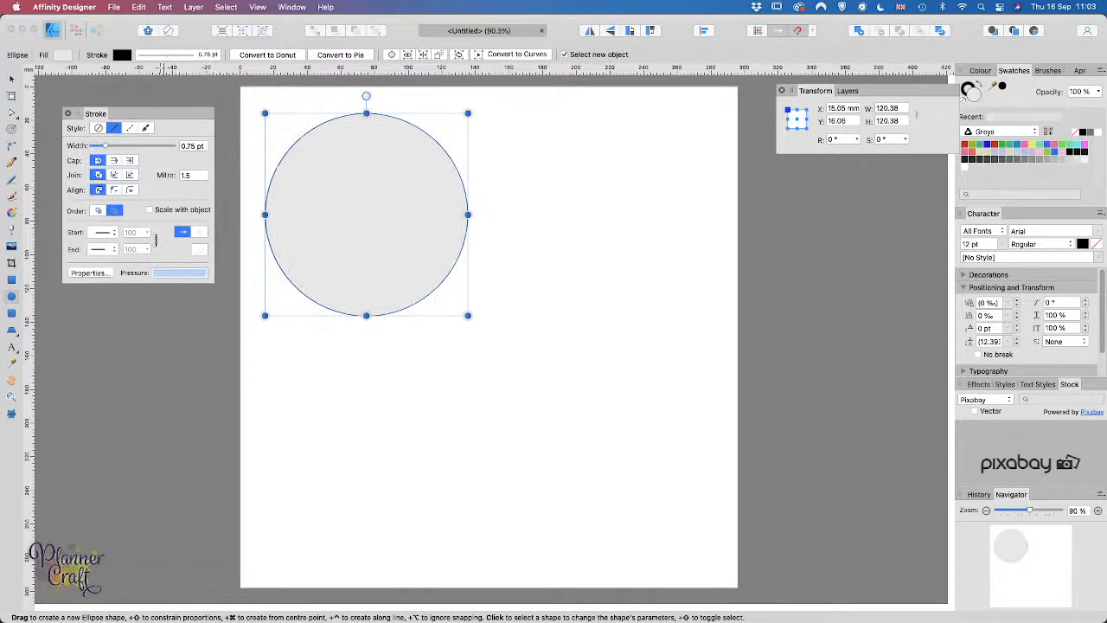
pyautogui.click(121, 56)
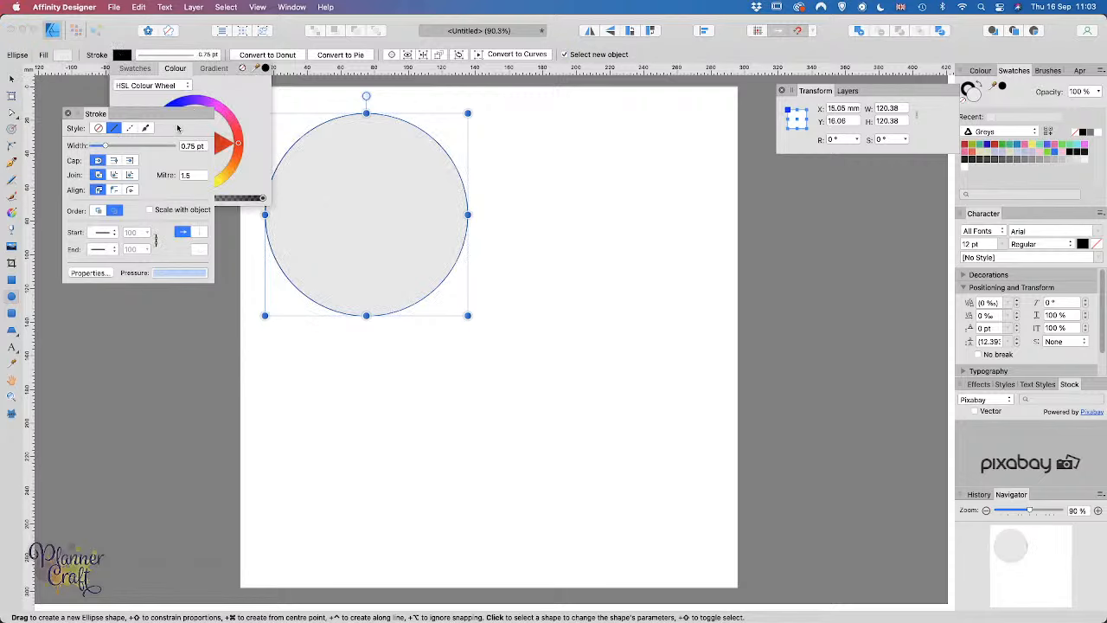
pyautogui.moveTo(178, 126); pyautogui.dragTo(169, 310)
pyautogui.click(153, 144)
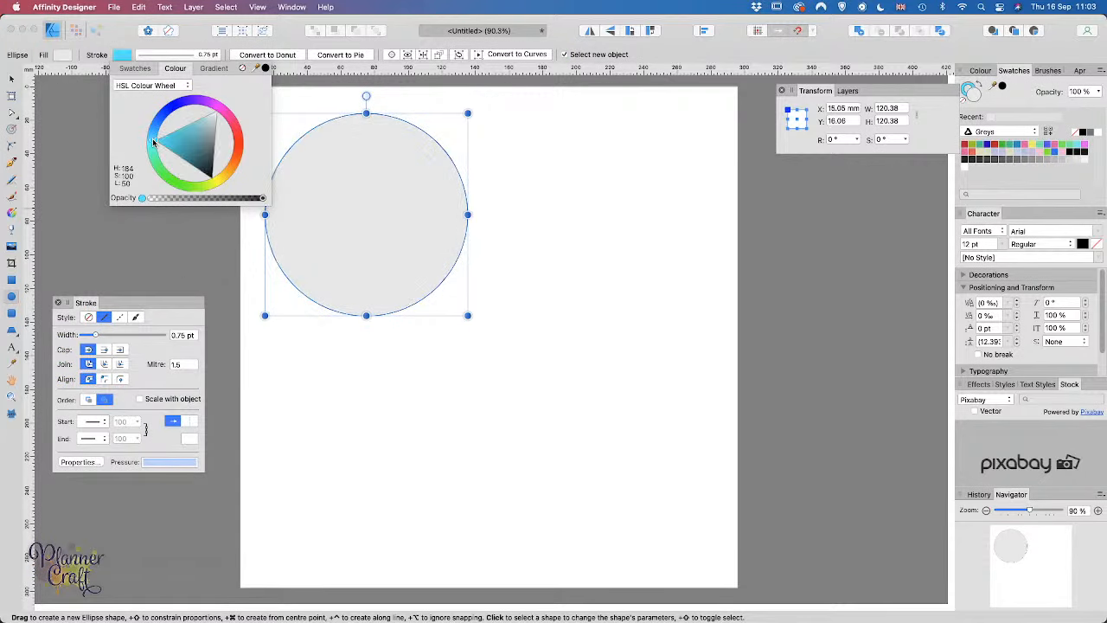
pyautogui.click(60, 55)
pyautogui.click(182, 67)
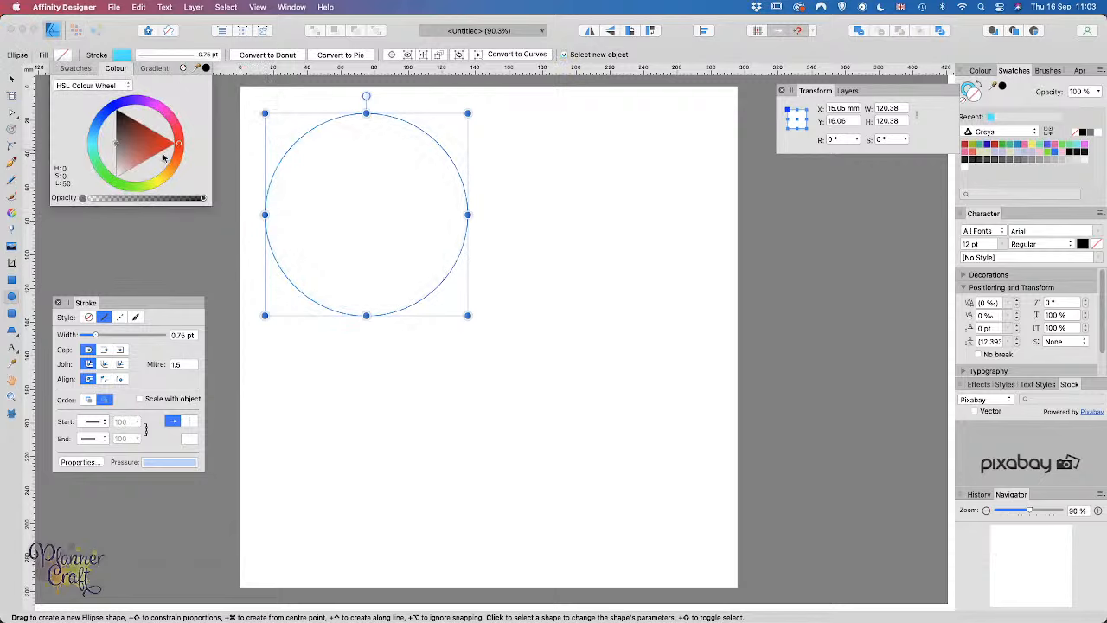
pyautogui.click(13, 78)
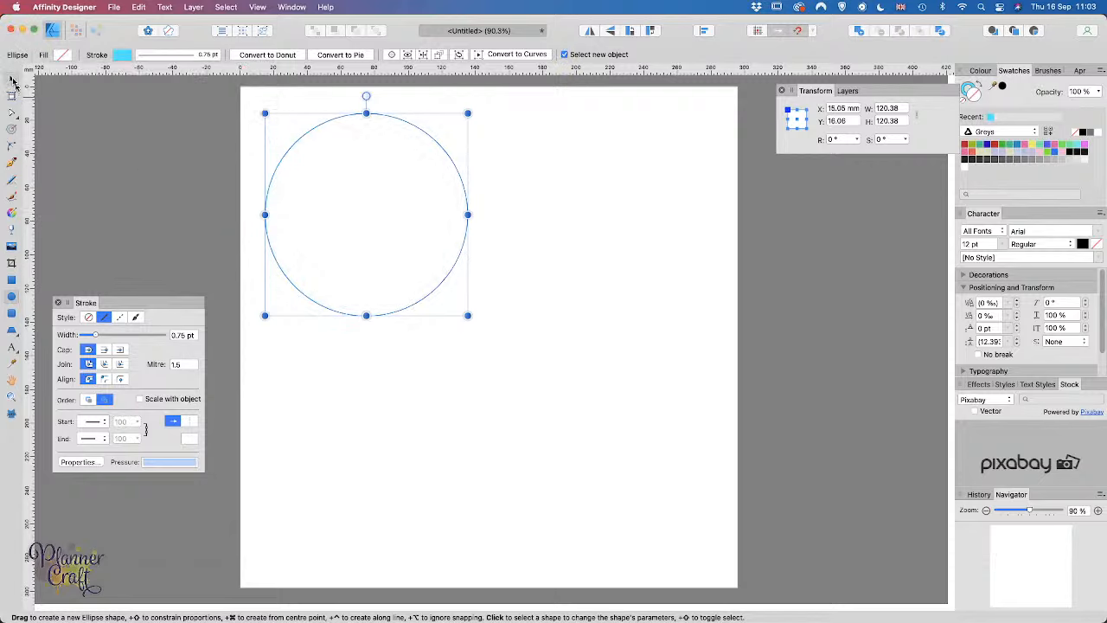
pyautogui.click(650, 233)
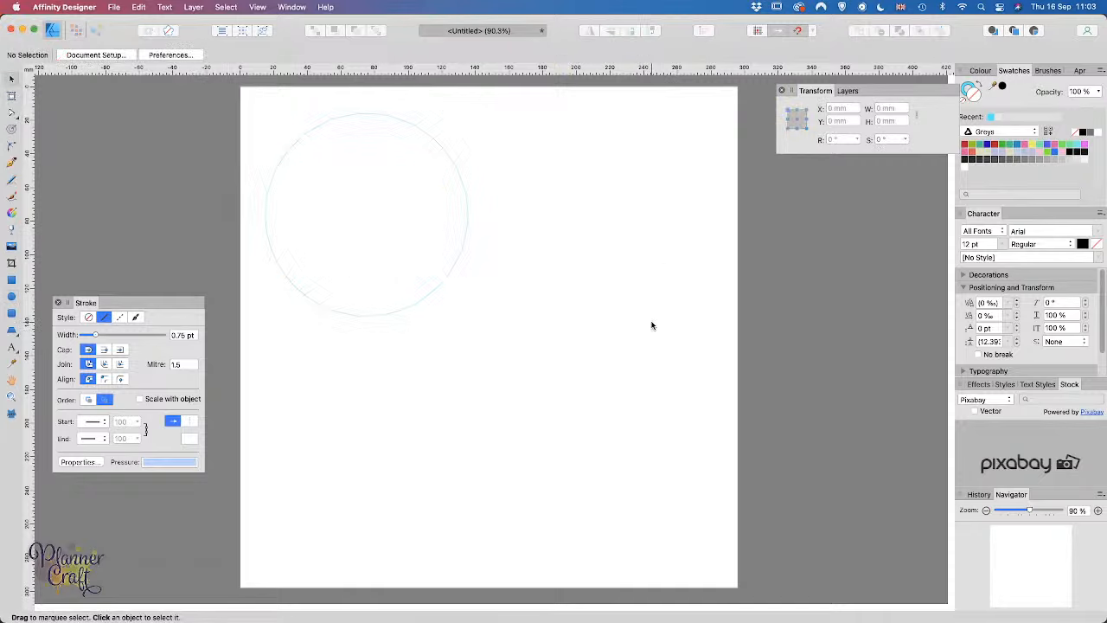
pyautogui.click(416, 305)
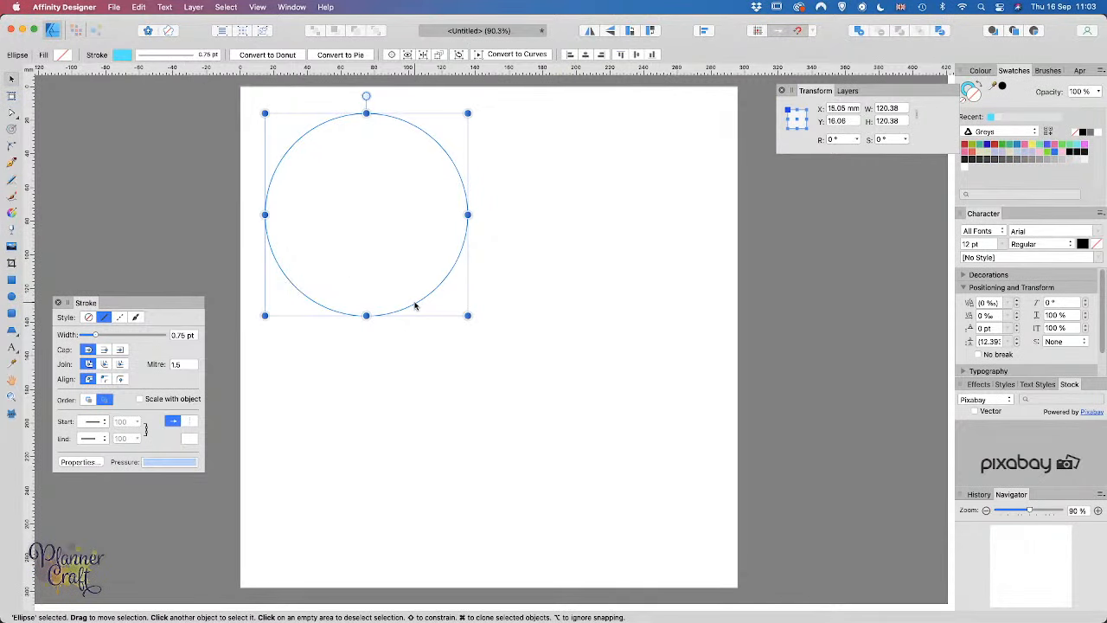
# Step: Show the Layers panel, moved left and enlarged
pyautogui.click(844, 92)
pyautogui.moveTo(905, 91); pyautogui.dragTo(811, 97)
pyautogui.moveTo(863, 159); pyautogui.dragTo(905, 379)
# Step: Show the Symbols panel below the layers and lock the Ellipse layer
pyautogui.click(292, 7)
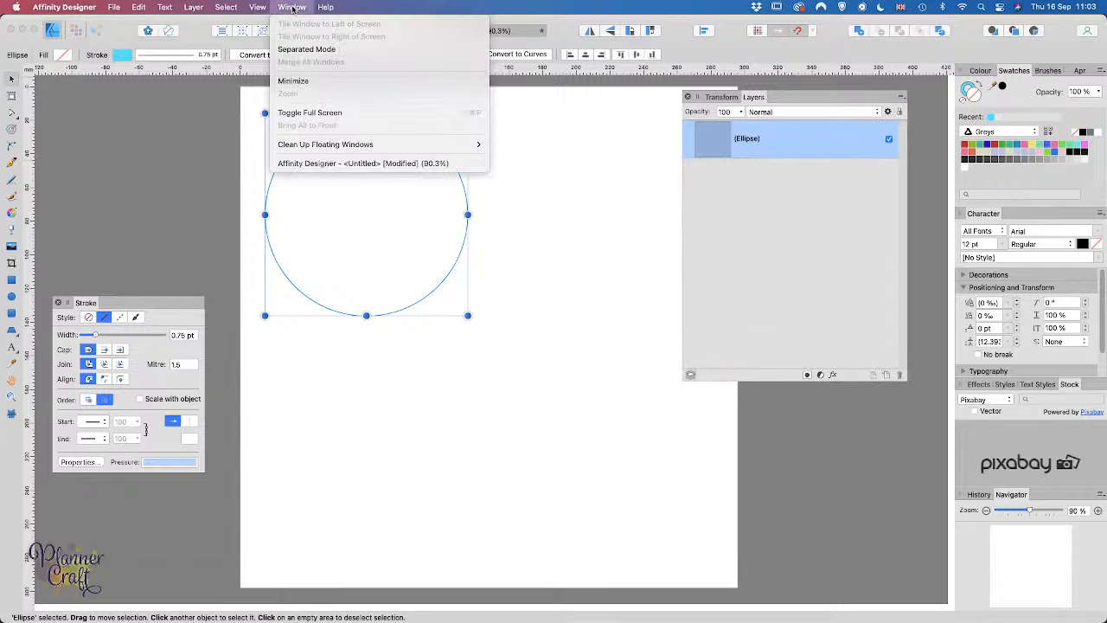
pyautogui.moveTo(264, 10)
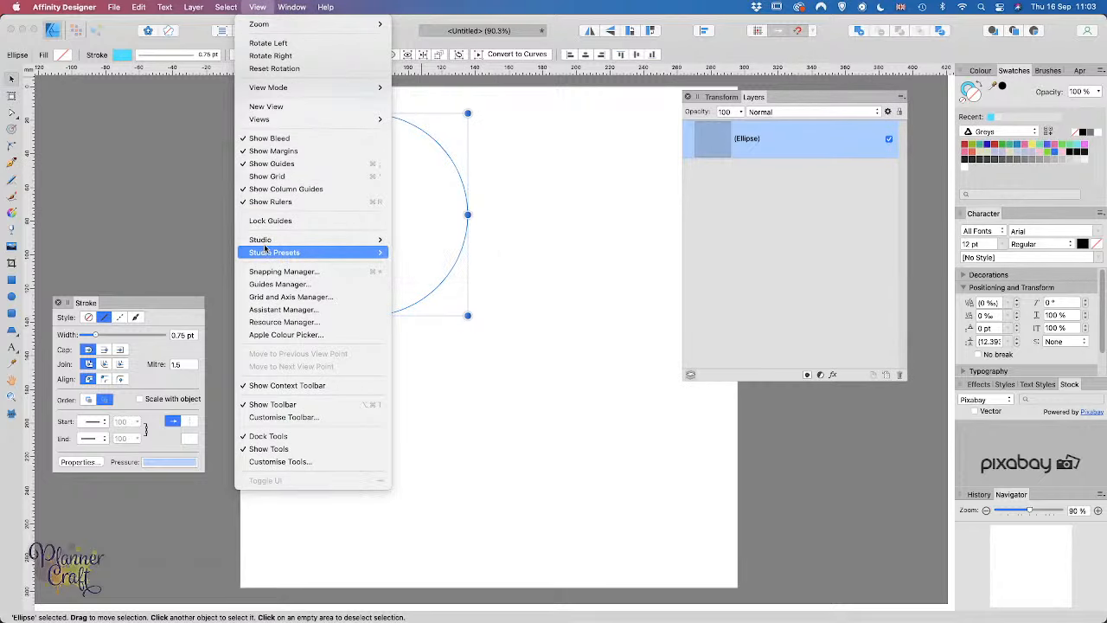
pyautogui.moveTo(303, 241)
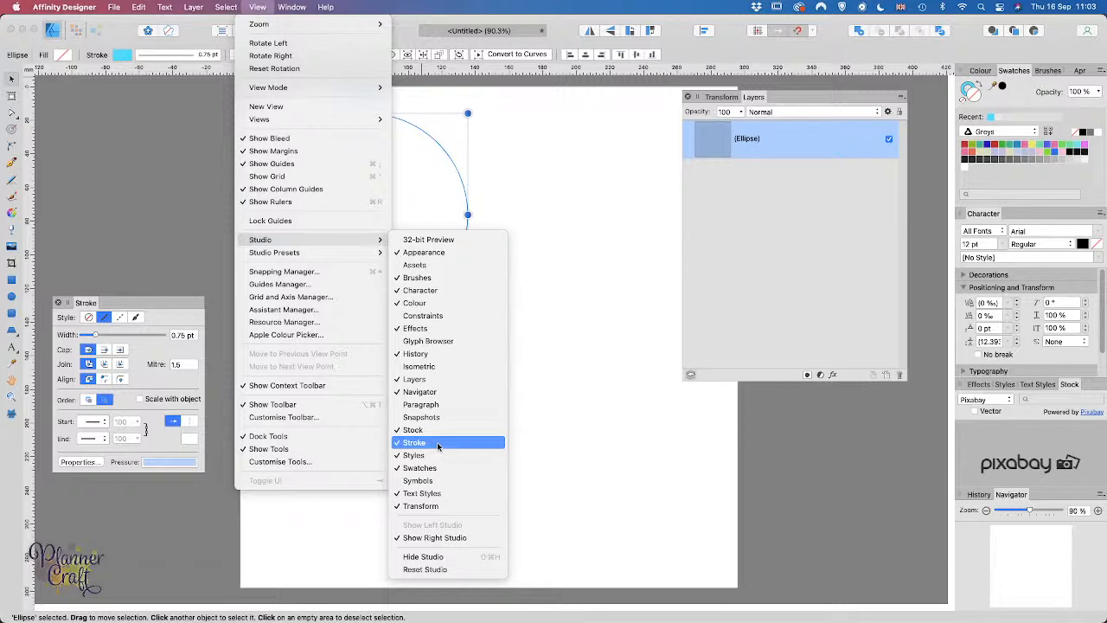
pyautogui.click(429, 486)
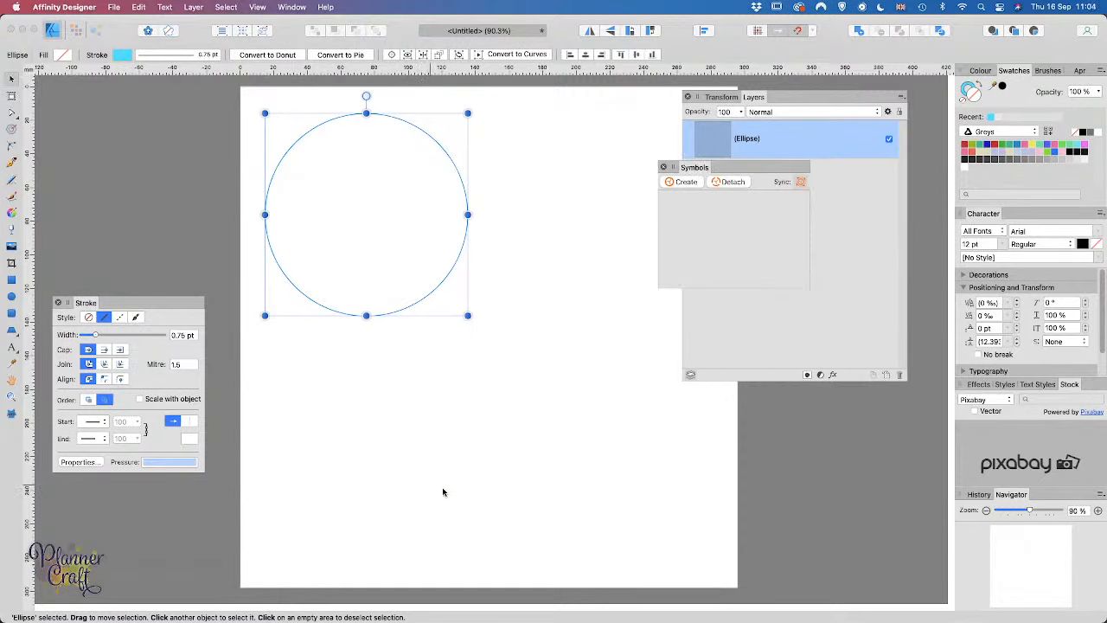
pyautogui.moveTo(729, 167); pyautogui.dragTo(826, 424)
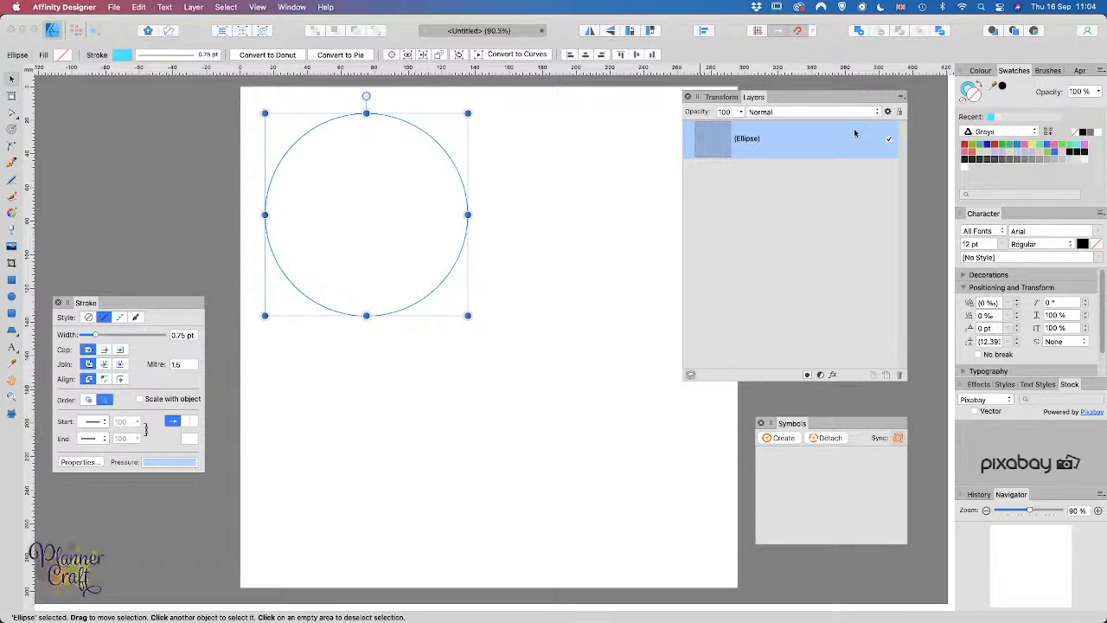
pyautogui.click(900, 111)
pyautogui.click(408, 447)
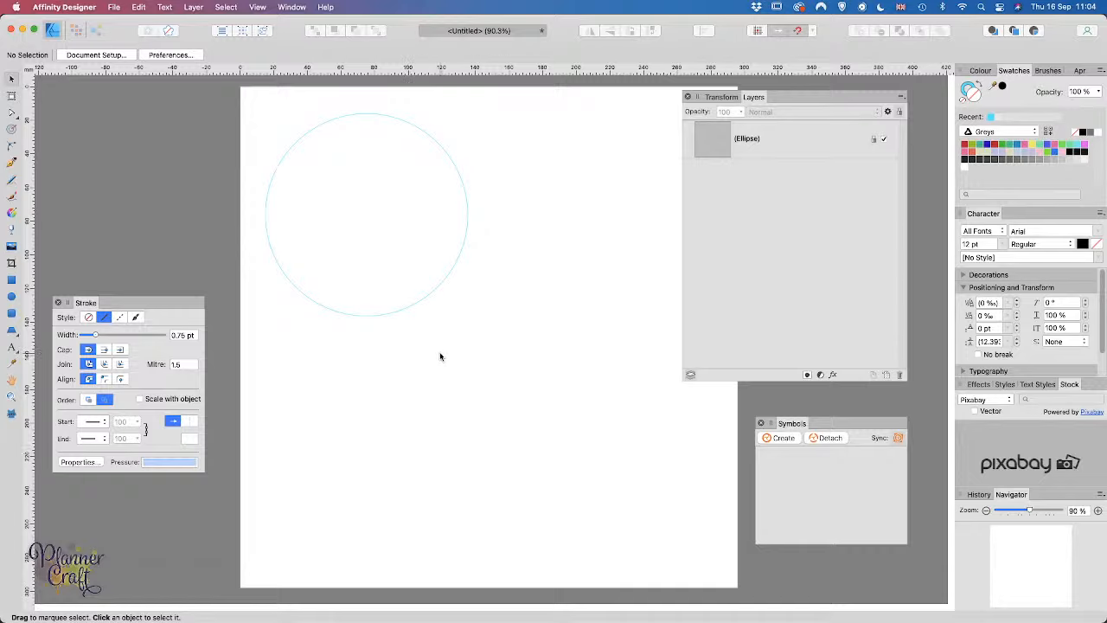
# Step: Drag a vertical and a horizontal ruler guide to cross at the circle's centre
pyautogui.moveTo(27, 239); pyautogui.dragTo(366, 303)
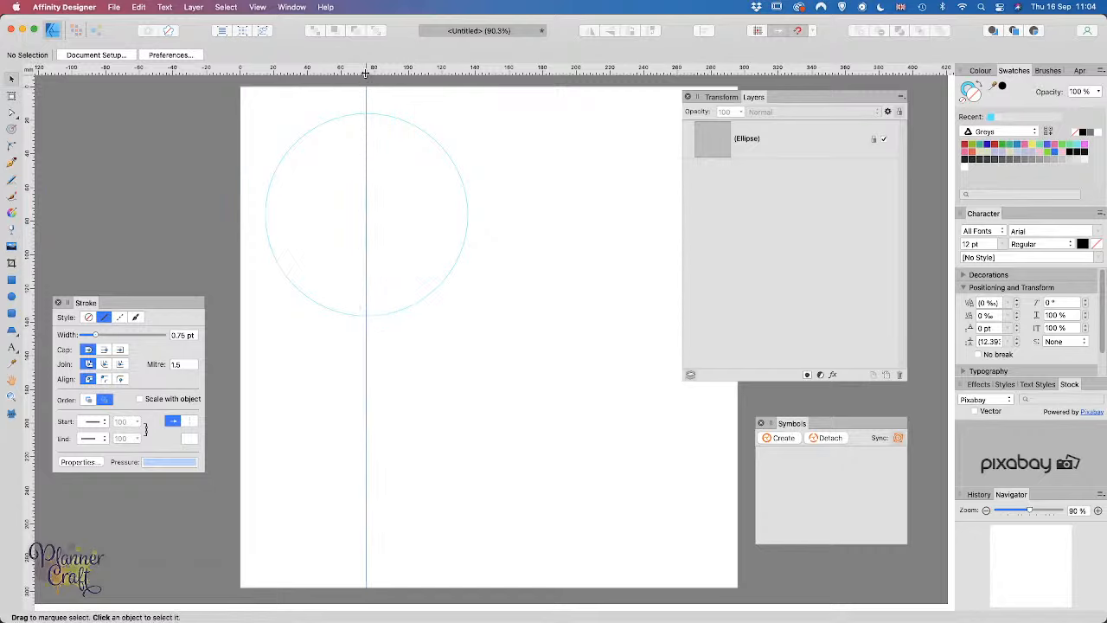
pyautogui.moveTo(362, 71); pyautogui.dragTo(395, 214)
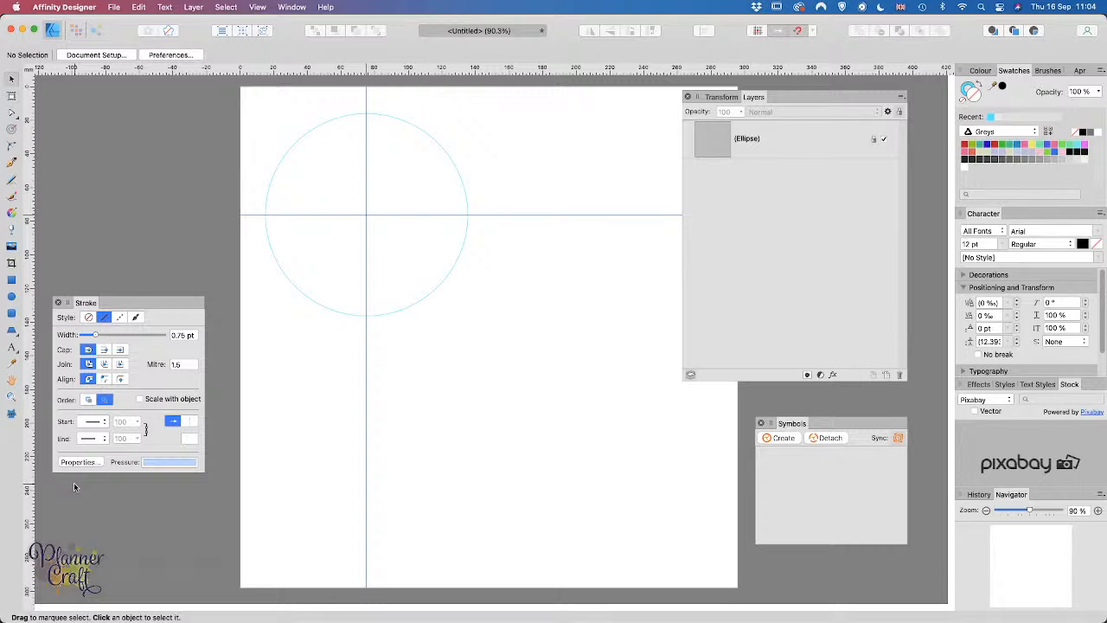
pyautogui.press('super+equal')
pyautogui.press('super+equal')
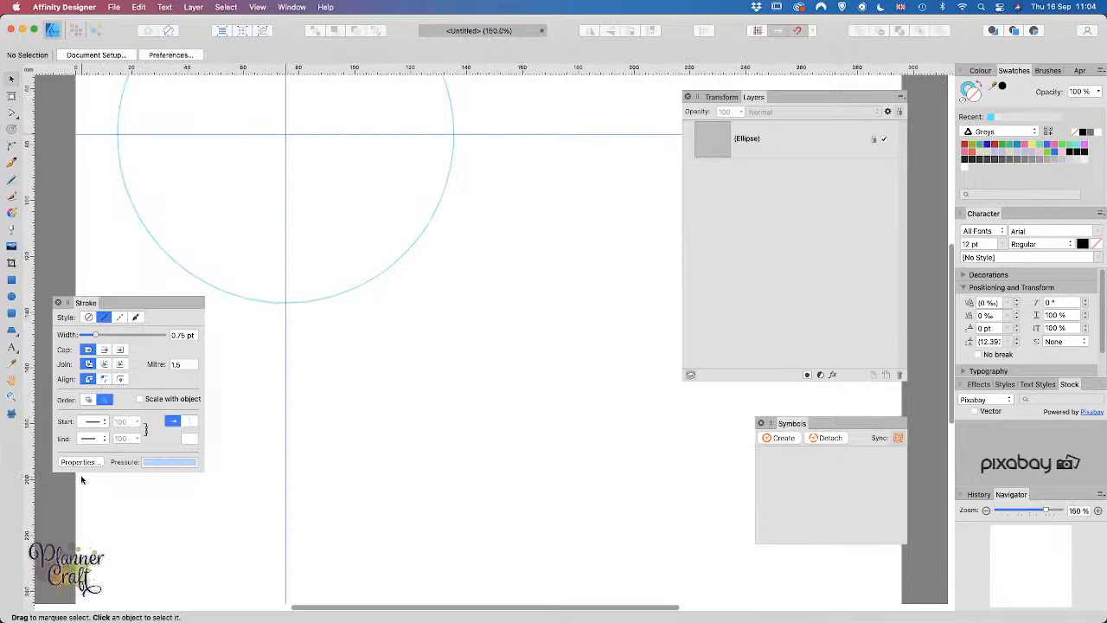
pyautogui.scroll(5, 289, 324)
pyautogui.hscroll(-4, 289, 324)
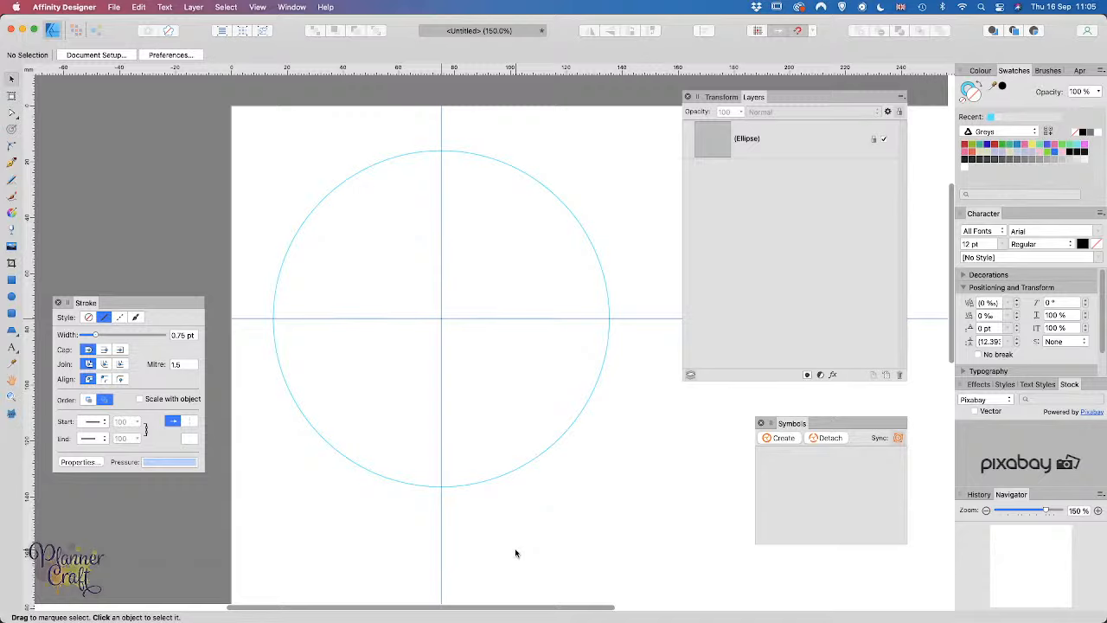
pyautogui.press('super+equal')
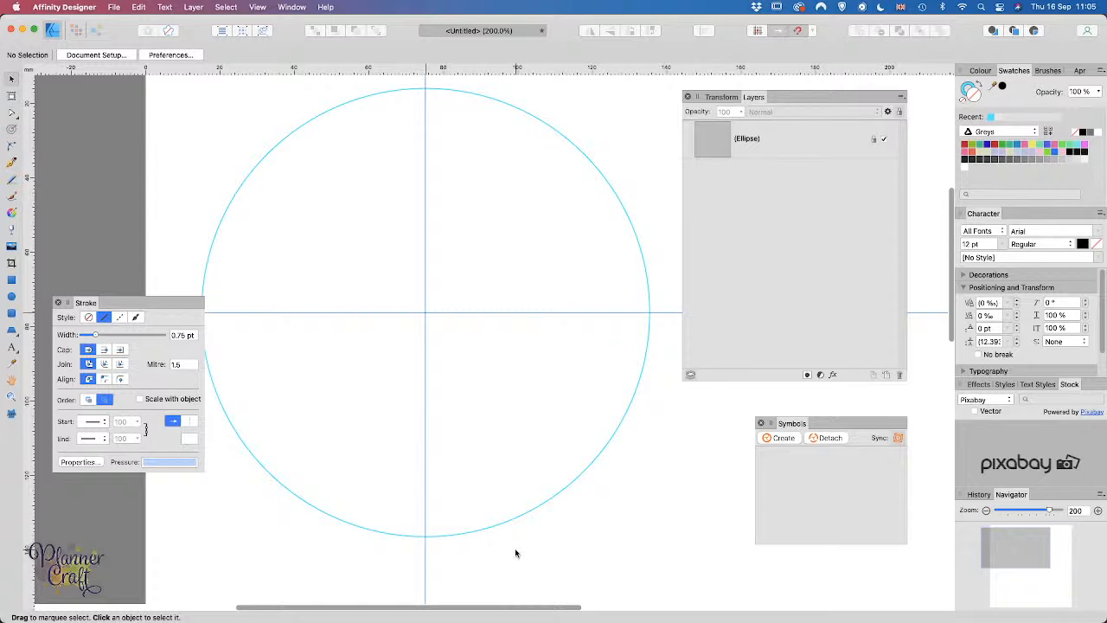
pyautogui.press('super+minus')
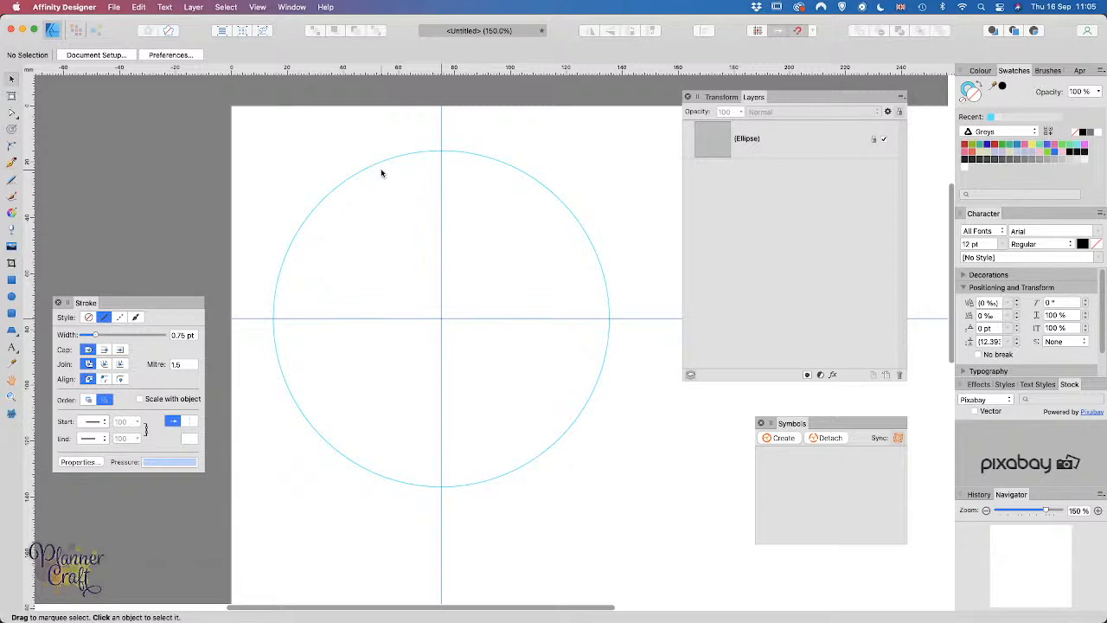
# Step: Draw a pen curve from the circle's top point to its right edge
pyautogui.press('p')
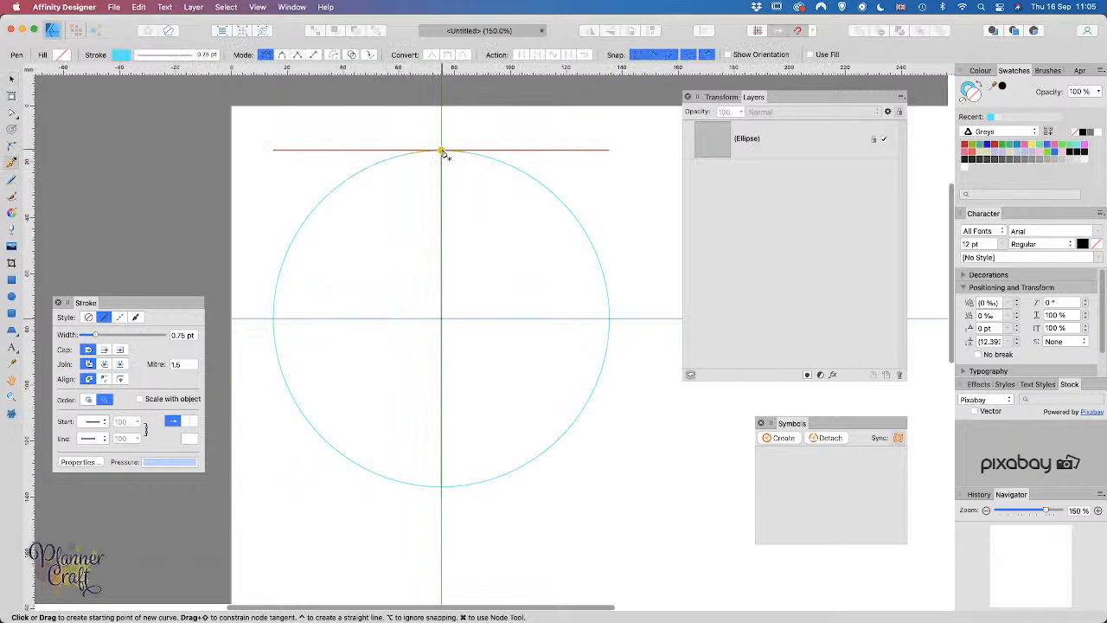
pyautogui.click(441, 151)
pyautogui.moveTo(442, 153); pyautogui.dragTo(485, 153)
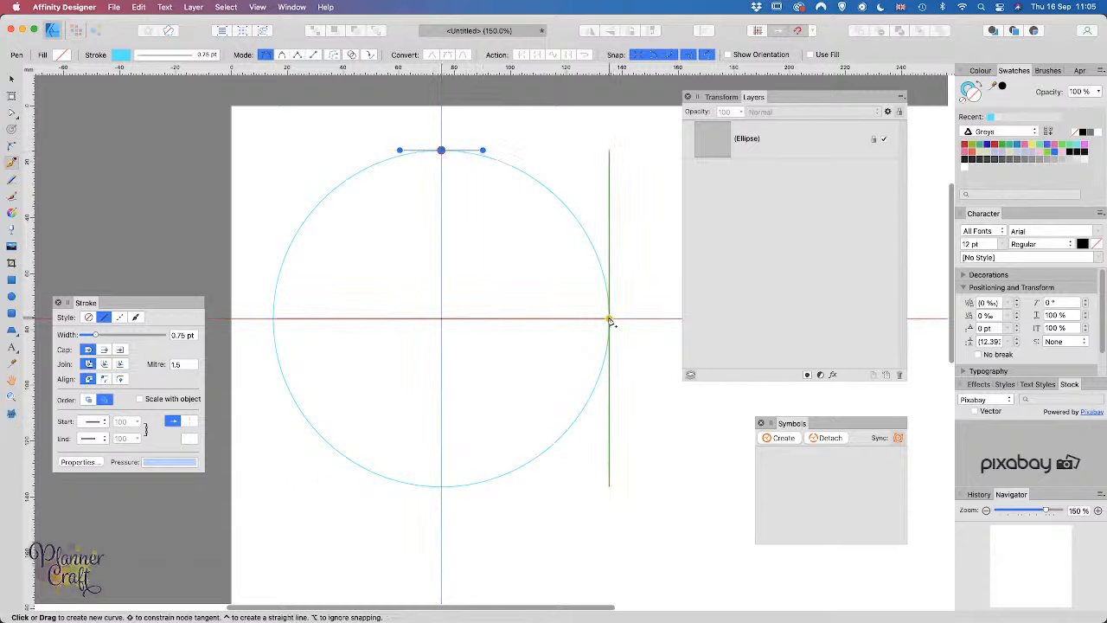
pyautogui.moveTo(609, 319); pyautogui.dragTo(609, 384)
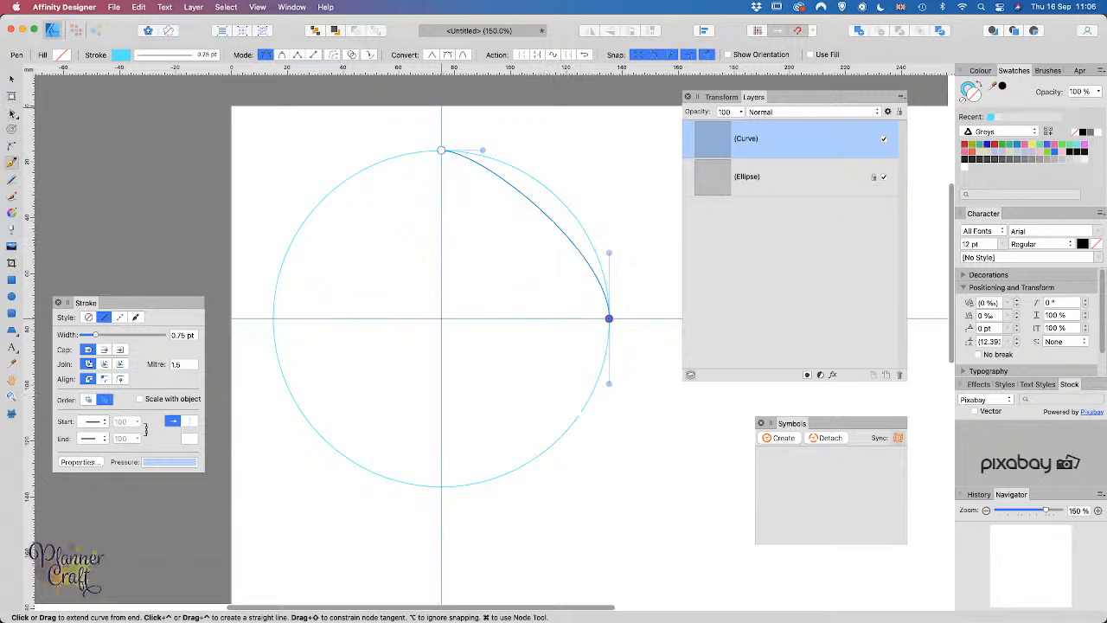
# Step: Adjust the curve's handles with the Node Tool so it follows the circle's arc
pyautogui.click(12, 112)
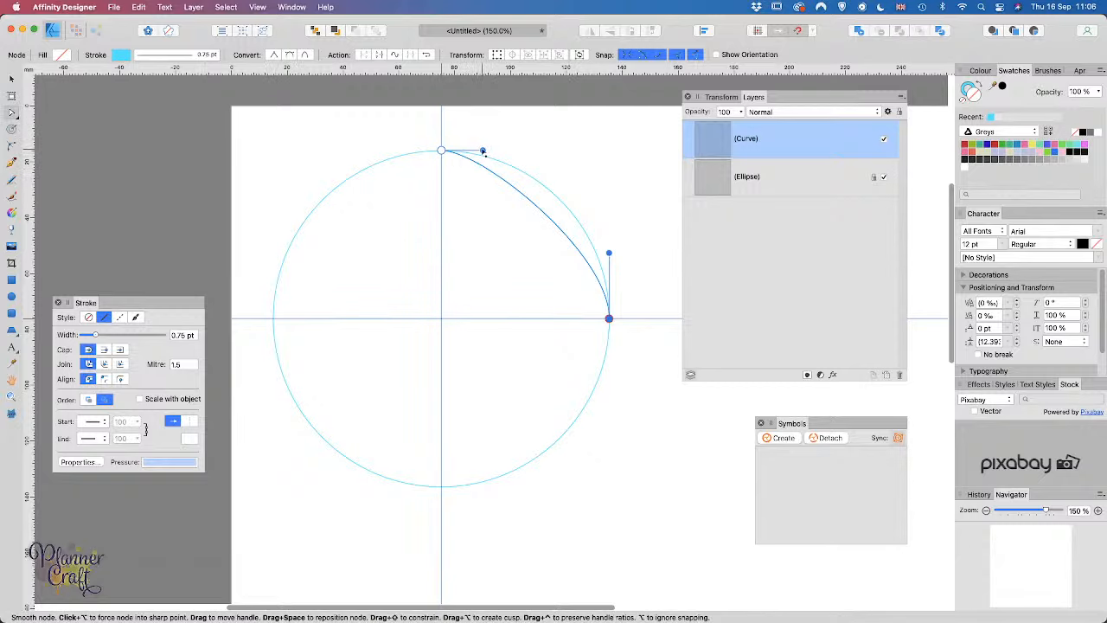
pyautogui.moveTo(483, 151); pyautogui.dragTo(548, 158)
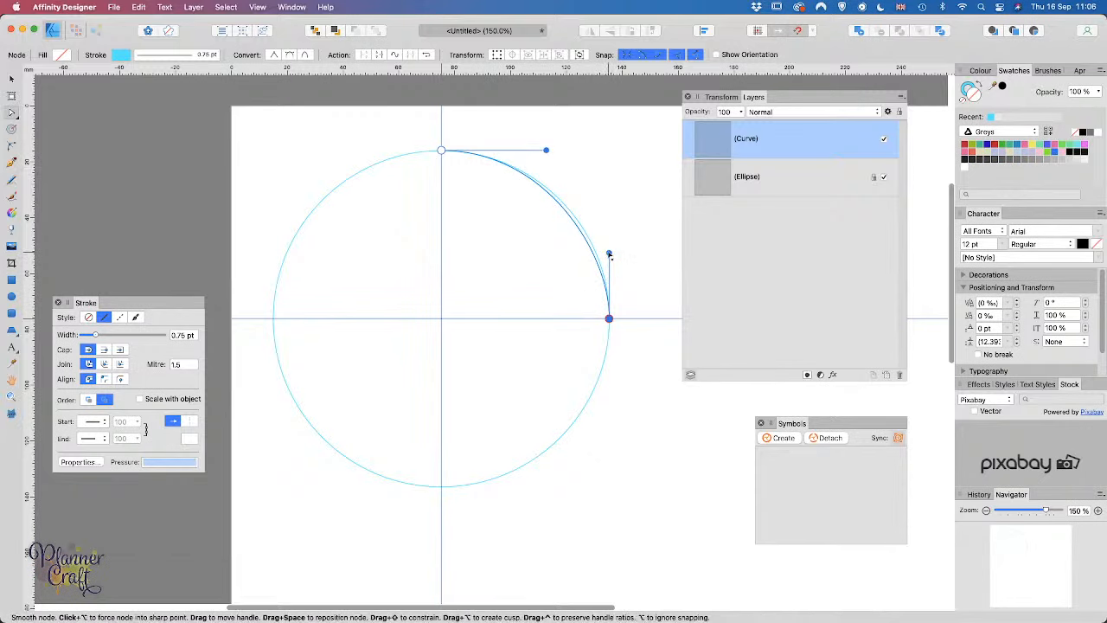
pyautogui.moveTo(608, 254); pyautogui.dragTo(609, 239)
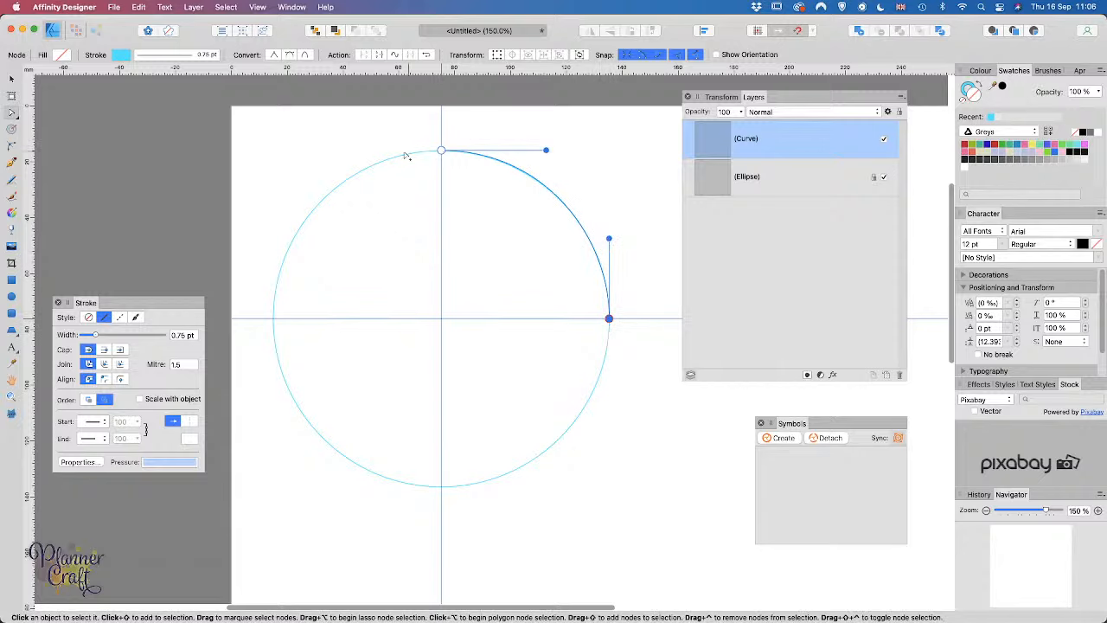
pyautogui.moveTo(546, 151); pyautogui.dragTo(543, 150)
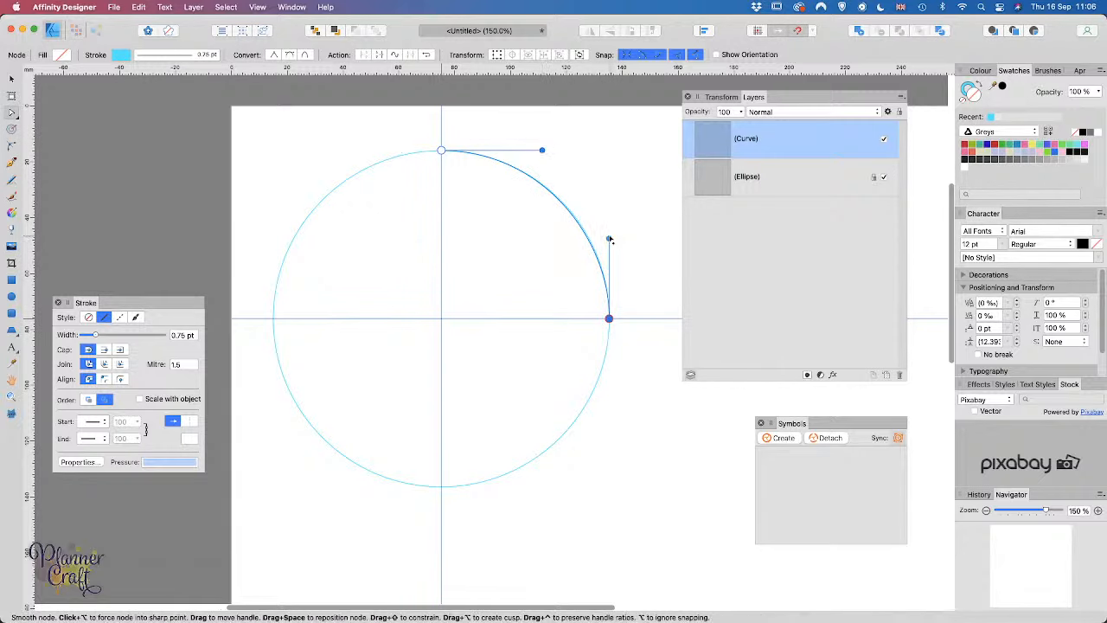
pyautogui.moveTo(610, 240); pyautogui.dragTo(608, 234)
pyautogui.moveTo(609, 235)
pyautogui.mouseDown()
pyautogui.moveTo(609, 250)
pyautogui.moveTo(609, 236)
pyautogui.mouseUp()
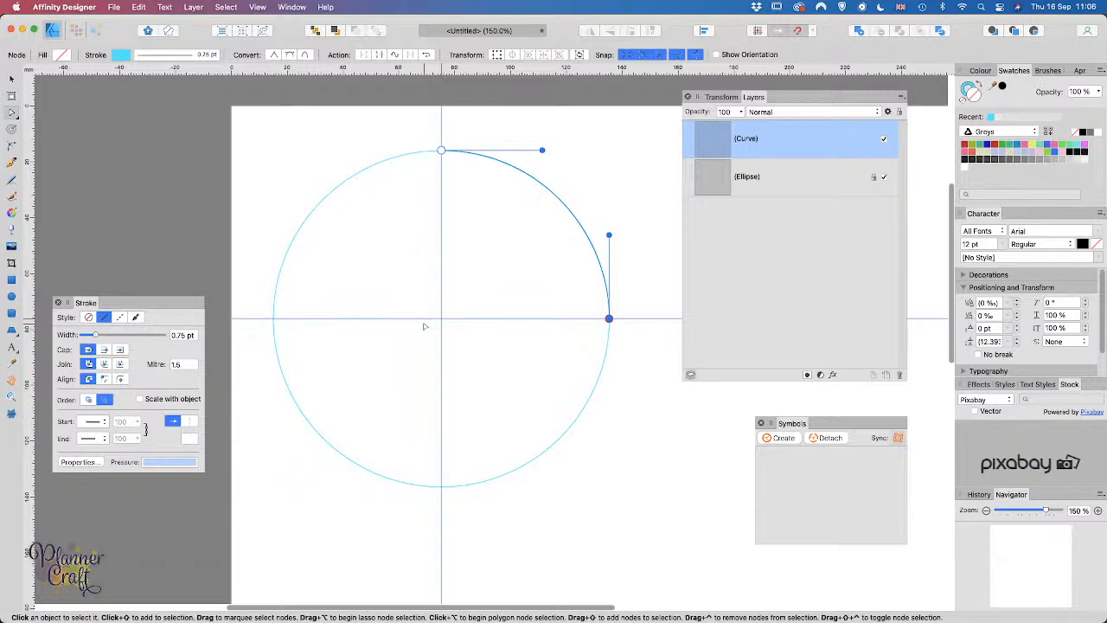
# Step: Switch the quarter curve's stroke to the dashed style
pyautogui.click(121, 55)
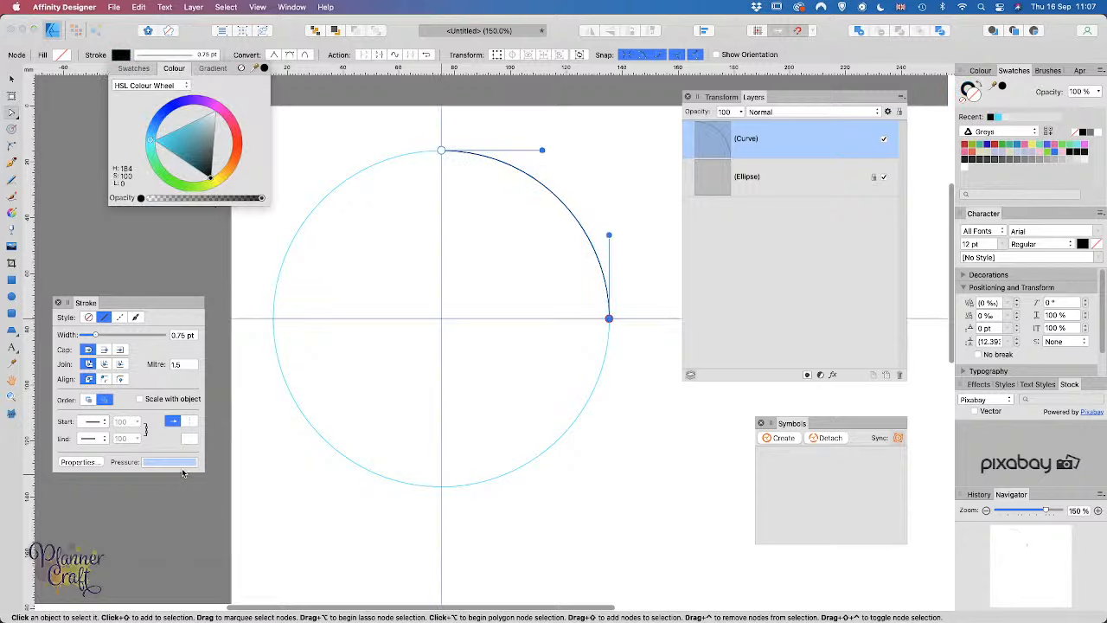
pyautogui.click(119, 316)
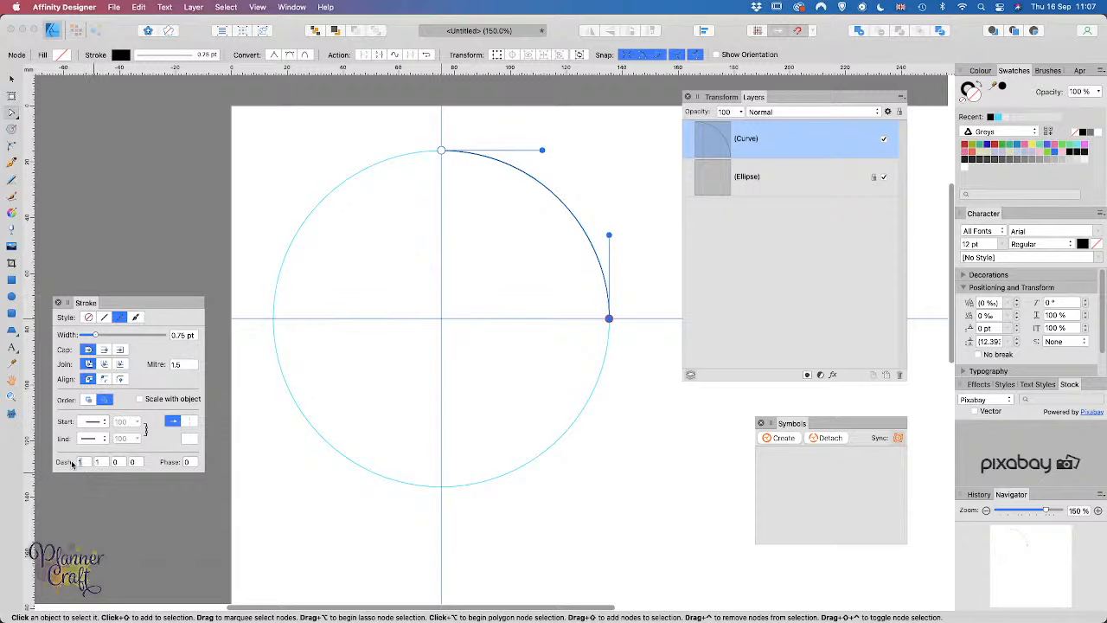
# Step: Set the first dash to 0, widen the stroke, and set phase to 0.5
pyautogui.write('0')
pyautogui.moveTo(102, 335); pyautogui.dragTo(113, 336)
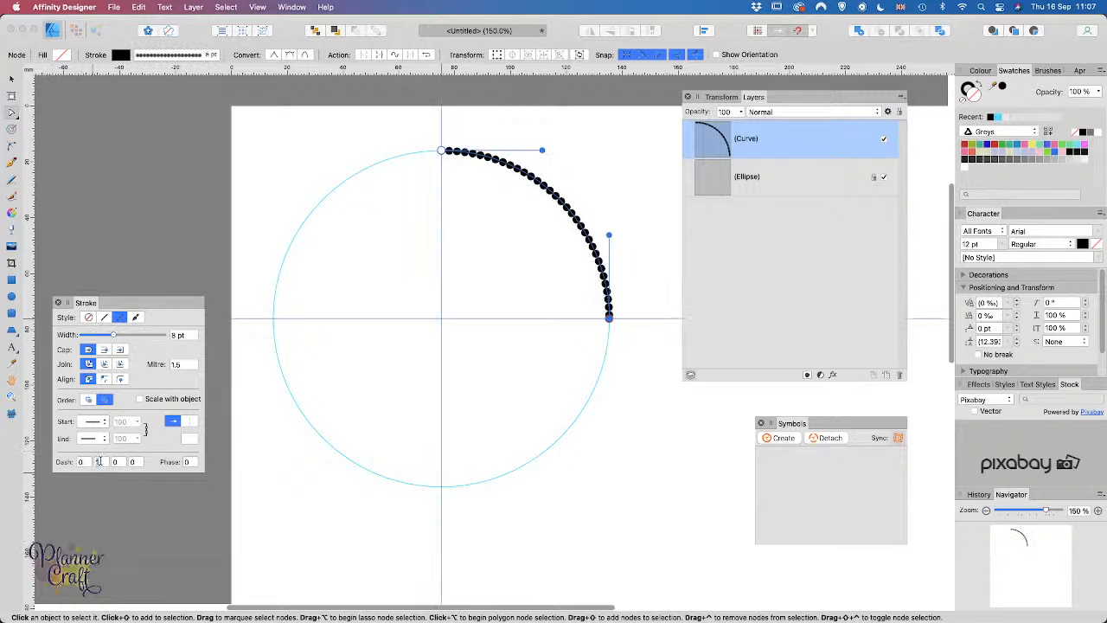
pyautogui.moveTo(77, 465); pyautogui.dragTo(92, 463)
pyautogui.moveTo(117, 336); pyautogui.dragTo(136, 340)
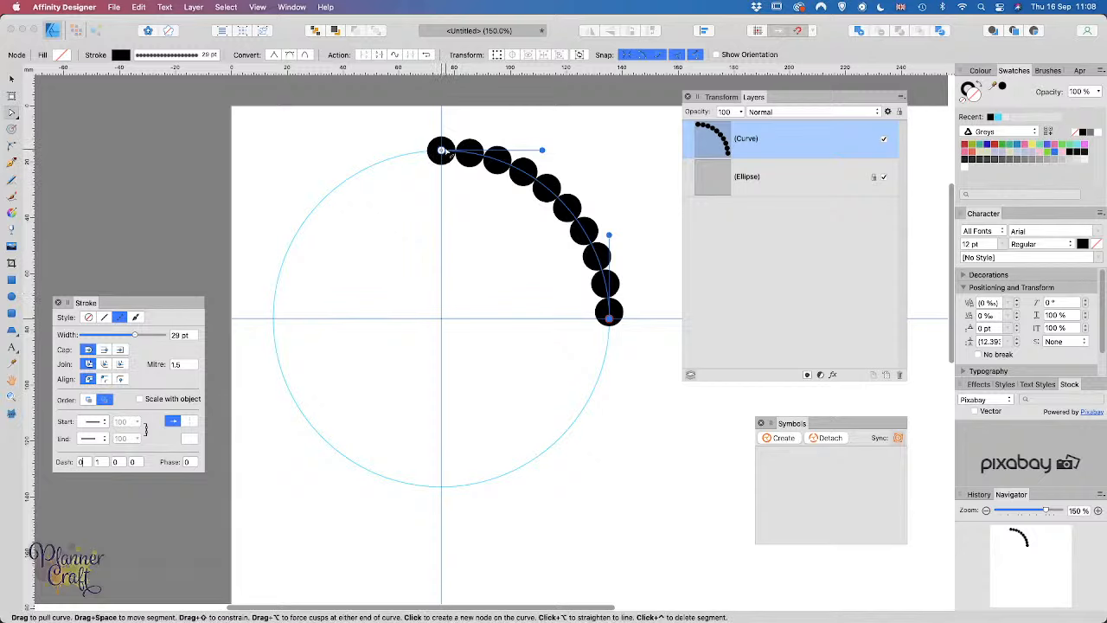
pyautogui.click(185, 462)
pyautogui.write('0.5')
pyautogui.press('Return')
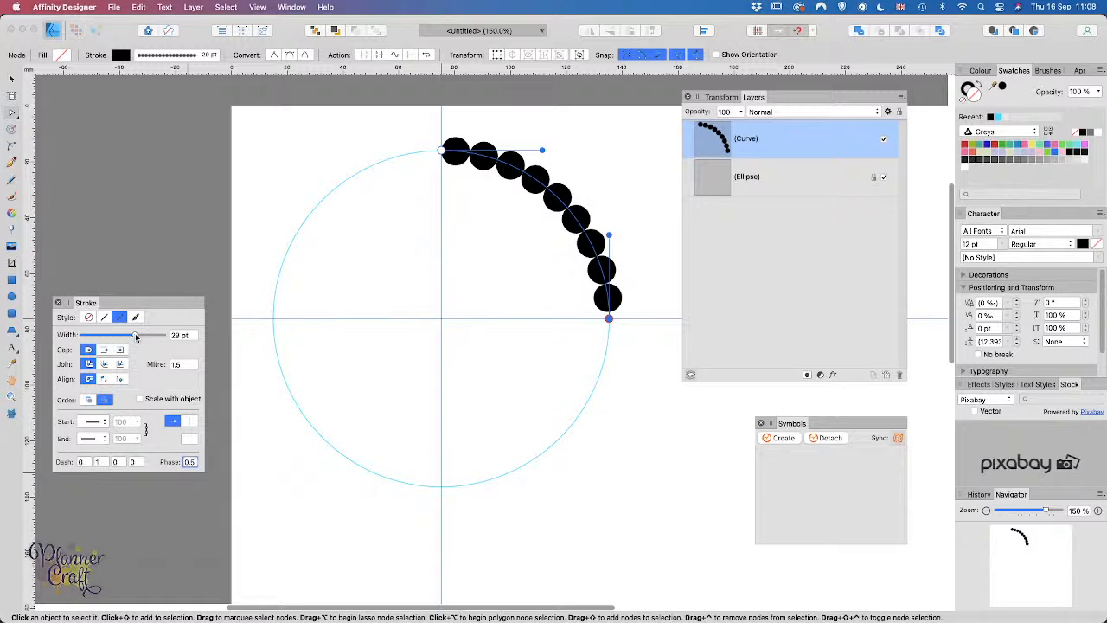
# Step: Set the dotted stroke width to exactly 29.7 pt
pyautogui.moveTo(135, 335); pyautogui.dragTo(135, 335)
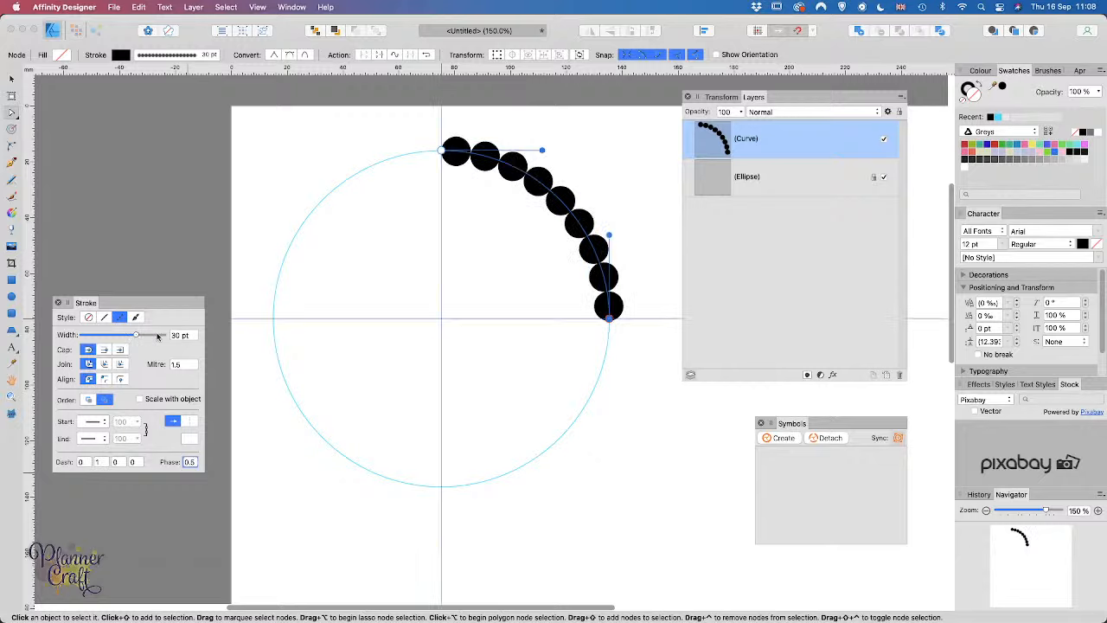
pyautogui.click(177, 335)
pyautogui.write('29.8')
pyautogui.press('Return')
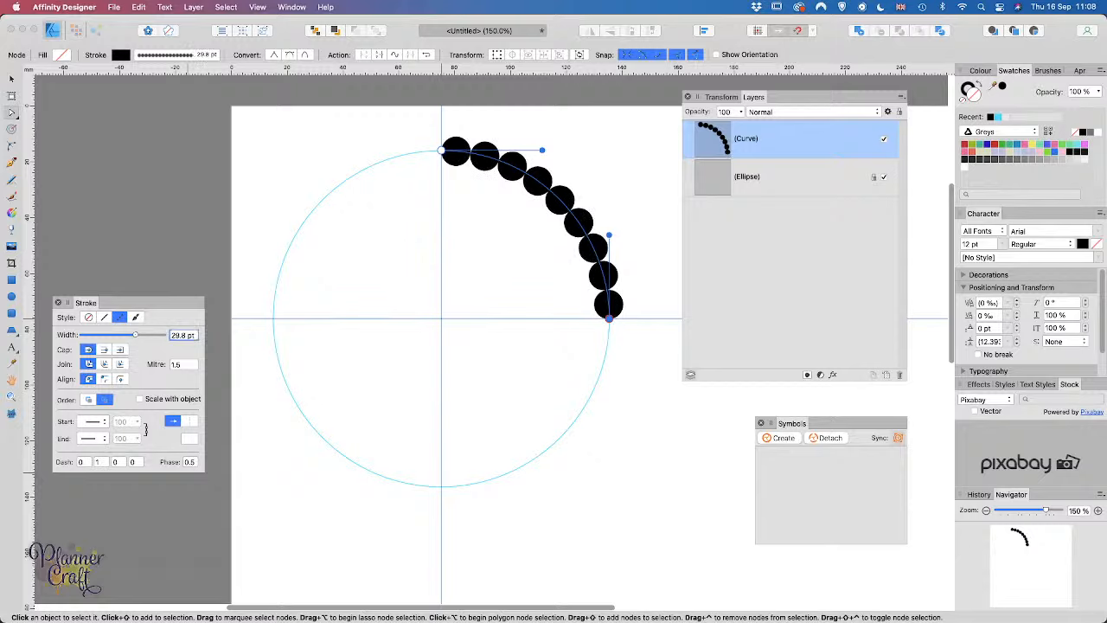
pyautogui.click(186, 334)
pyautogui.click(186, 334)
pyautogui.press('BackSpace')
pyautogui.write('7')
pyautogui.press('Return')
pyautogui.click(189, 364)
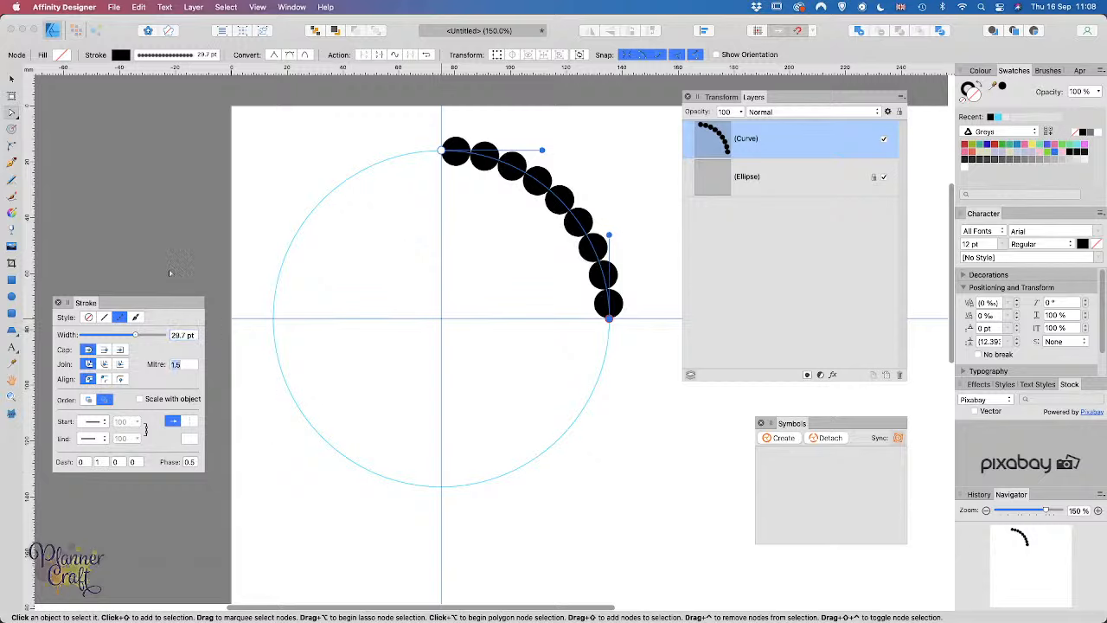
pyautogui.click(12, 80)
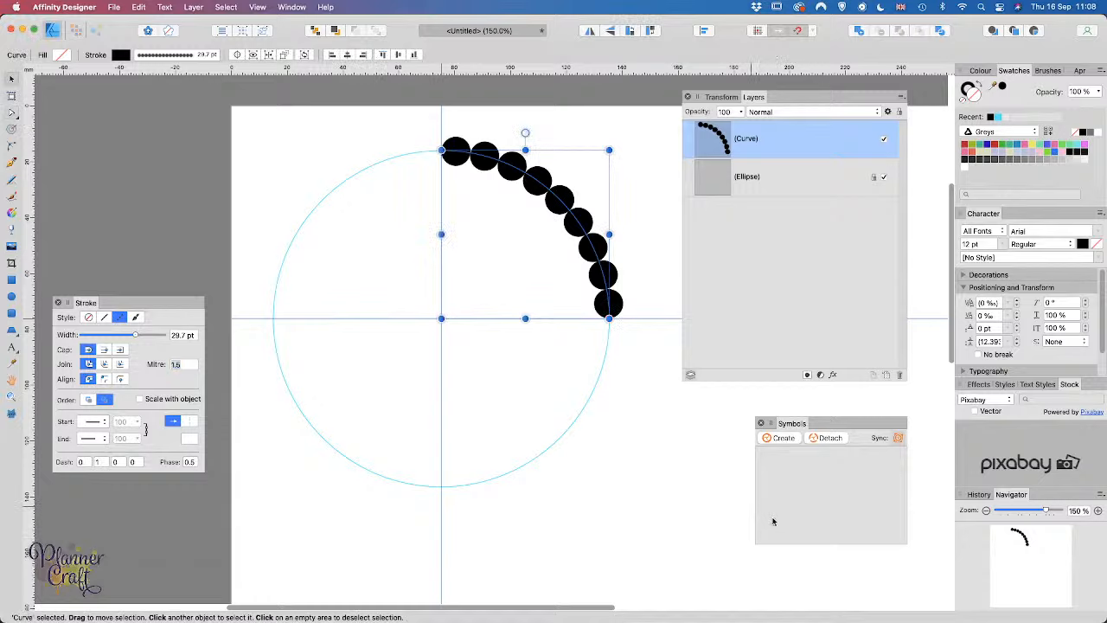
pyautogui.click(655, 462)
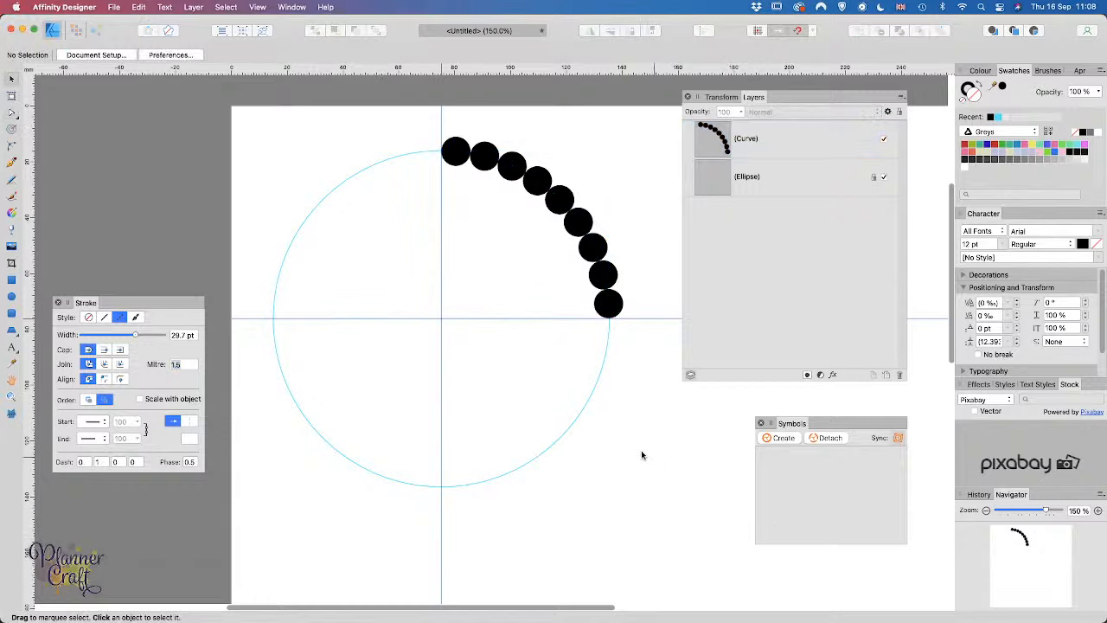
pyautogui.click(615, 301)
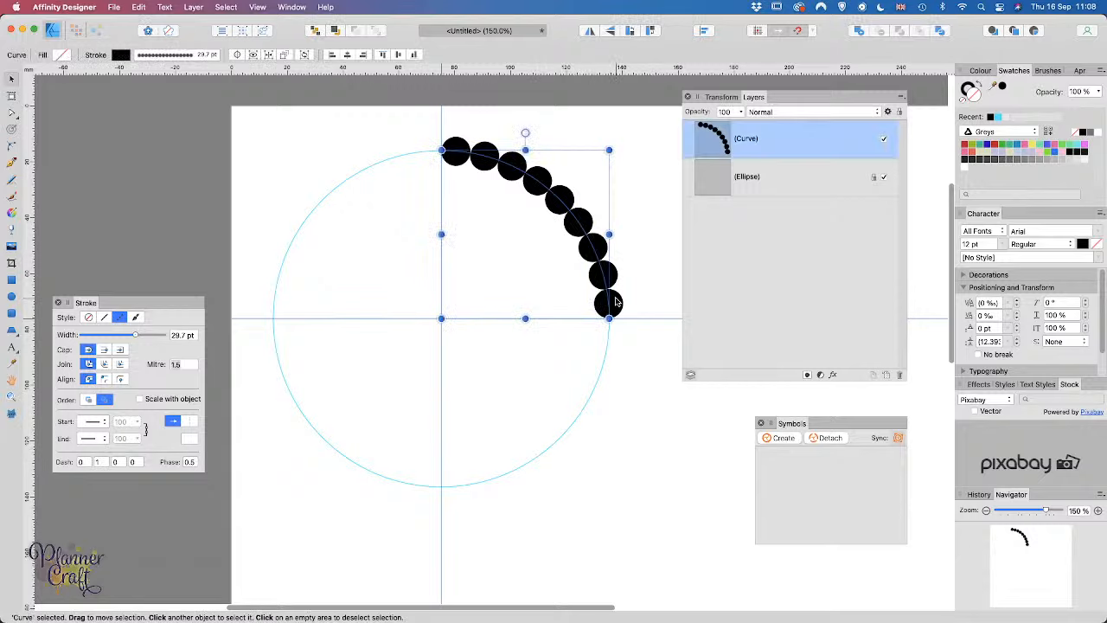
# Step: Expand the dotted curve's stroke into filled shapes with Layer > Expand Stroke
pyautogui.click(191, 9)
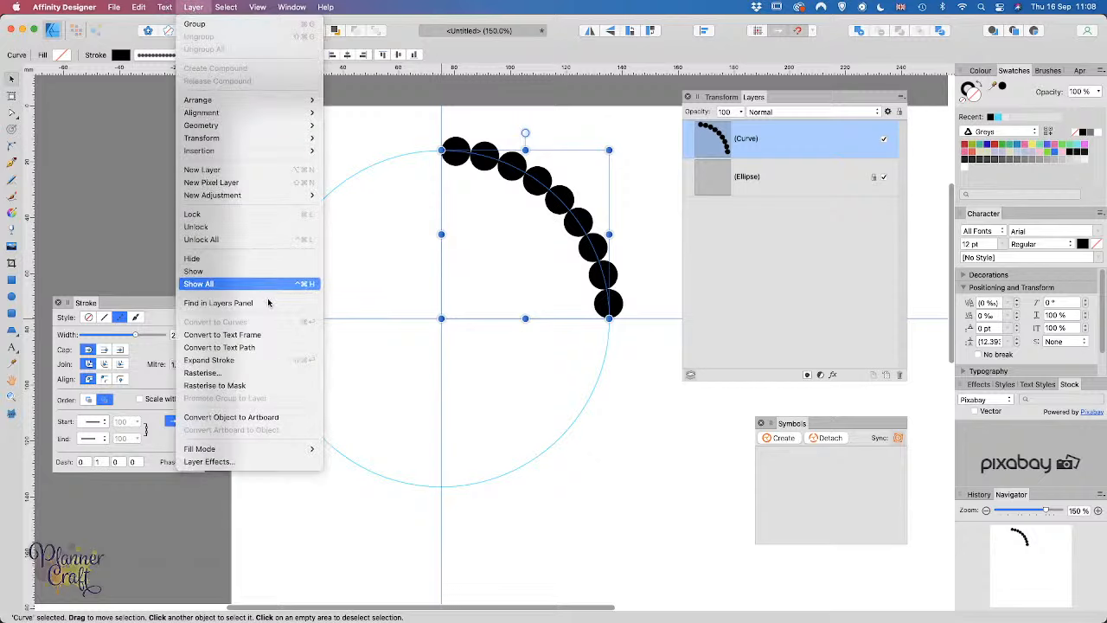
pyautogui.click(268, 368)
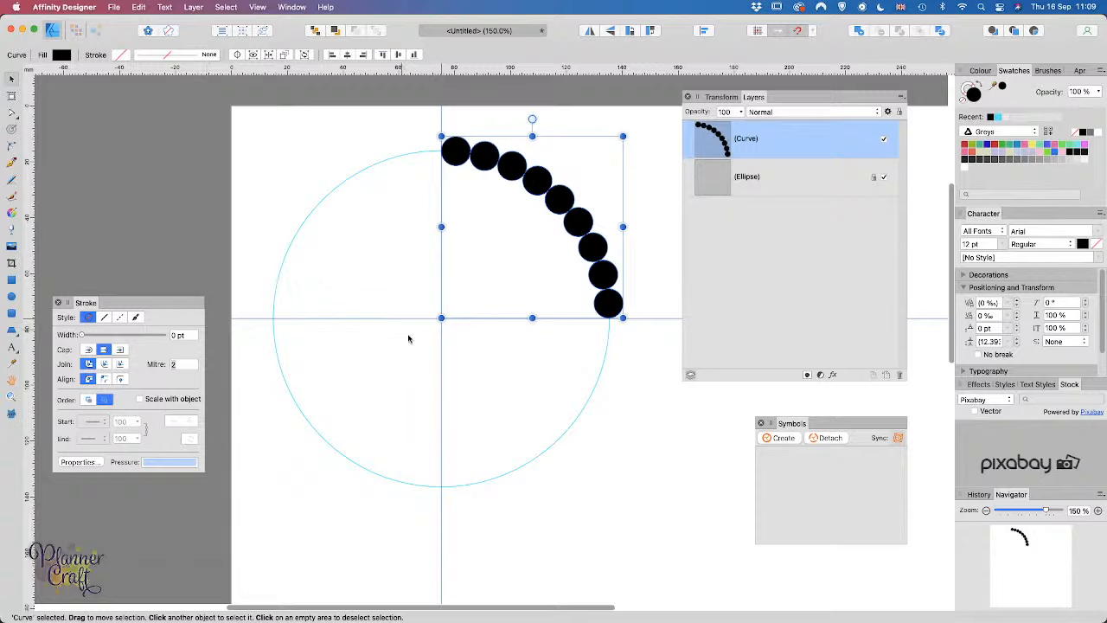
pyautogui.press('super+plus')
pyautogui.press('super+plus')
pyautogui.press('super+plus')
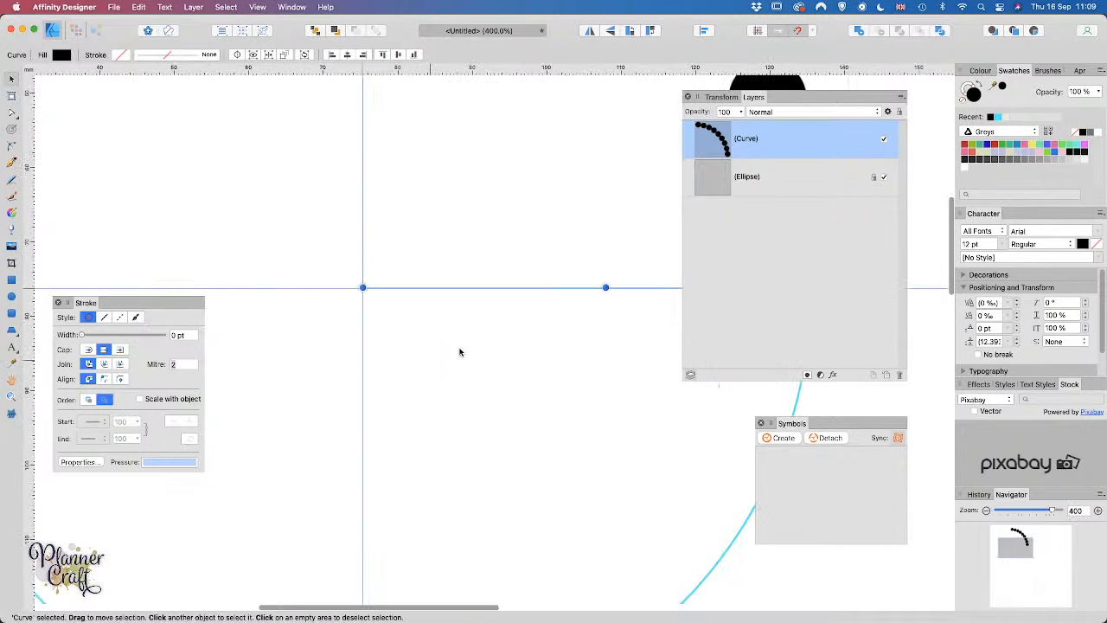
pyautogui.press('space')
pyautogui.moveTo(504, 192); pyautogui.dragTo(257, 603)
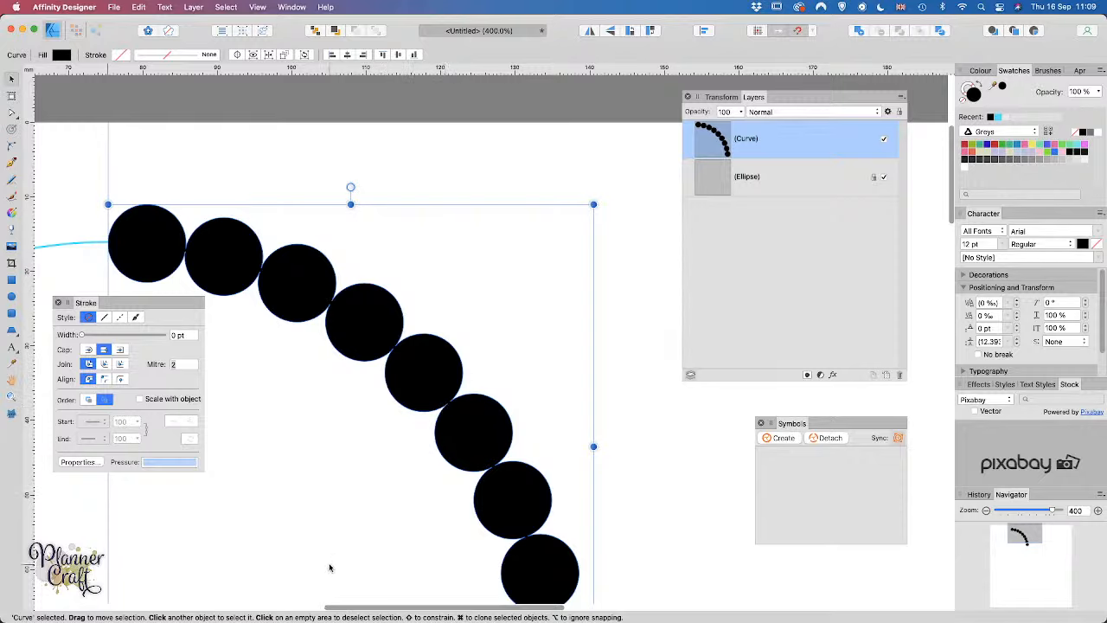
pyautogui.press('super+minus')
pyautogui.press('super+minus')
pyautogui.press('super+minus')
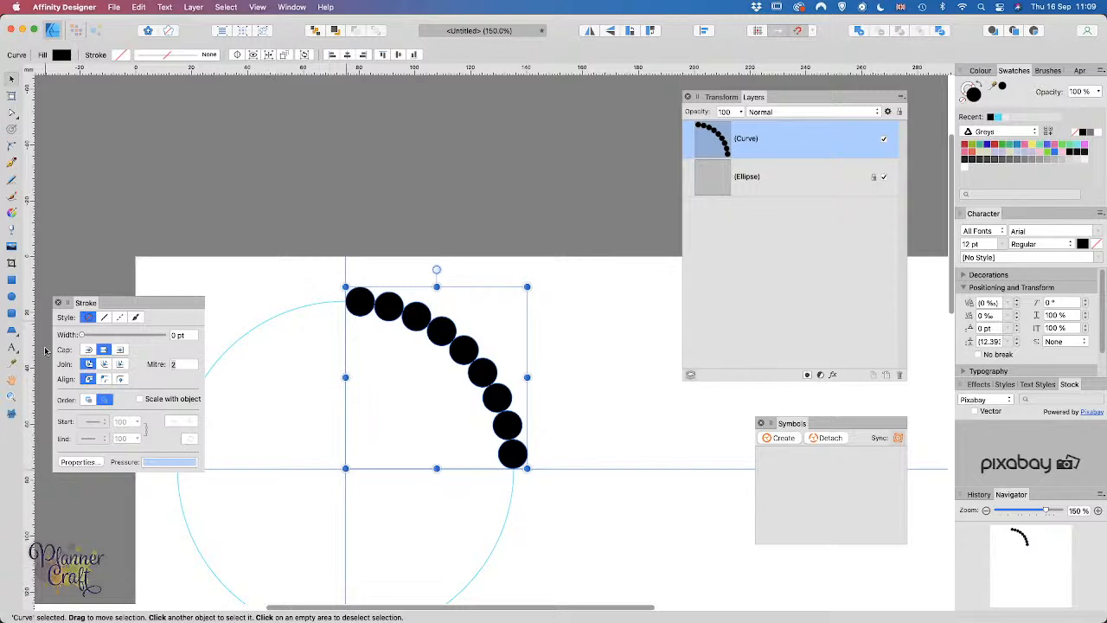
# Step: Draw a closed wedge from the arc's lower end to the centre and top, with no stroke
pyautogui.click(13, 164)
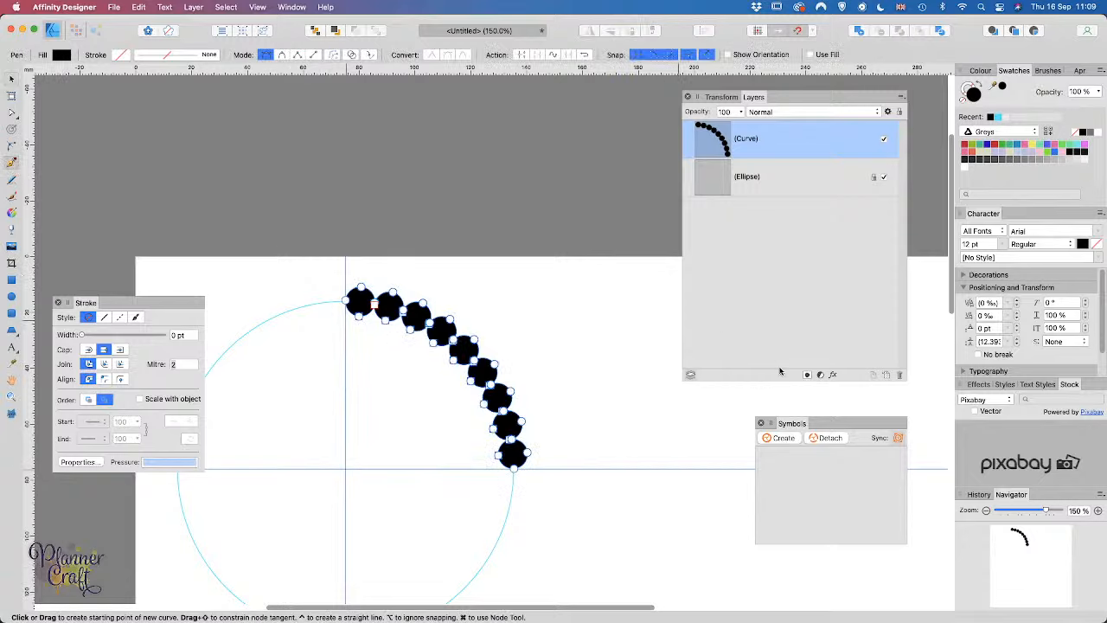
pyautogui.press('v')
pyautogui.click(638, 536)
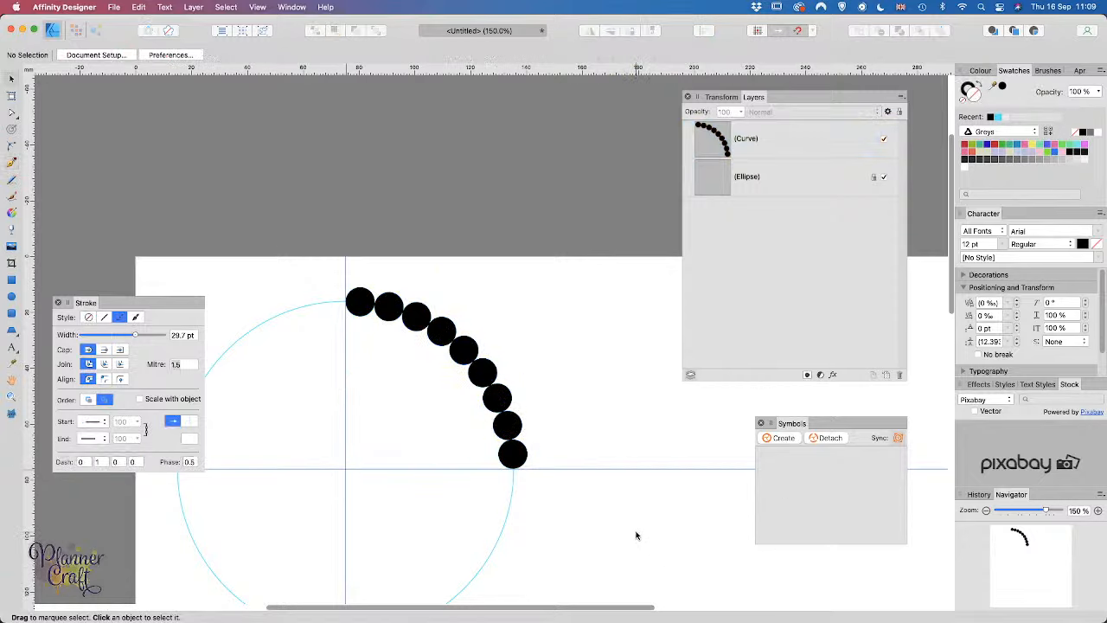
pyautogui.press('p')
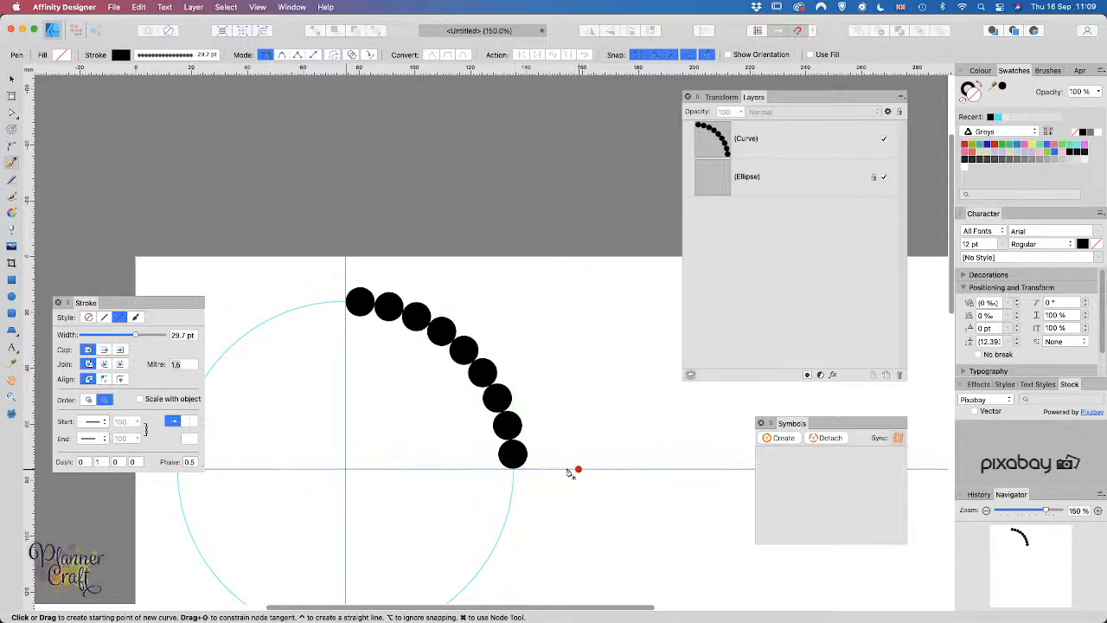
pyautogui.click(514, 471)
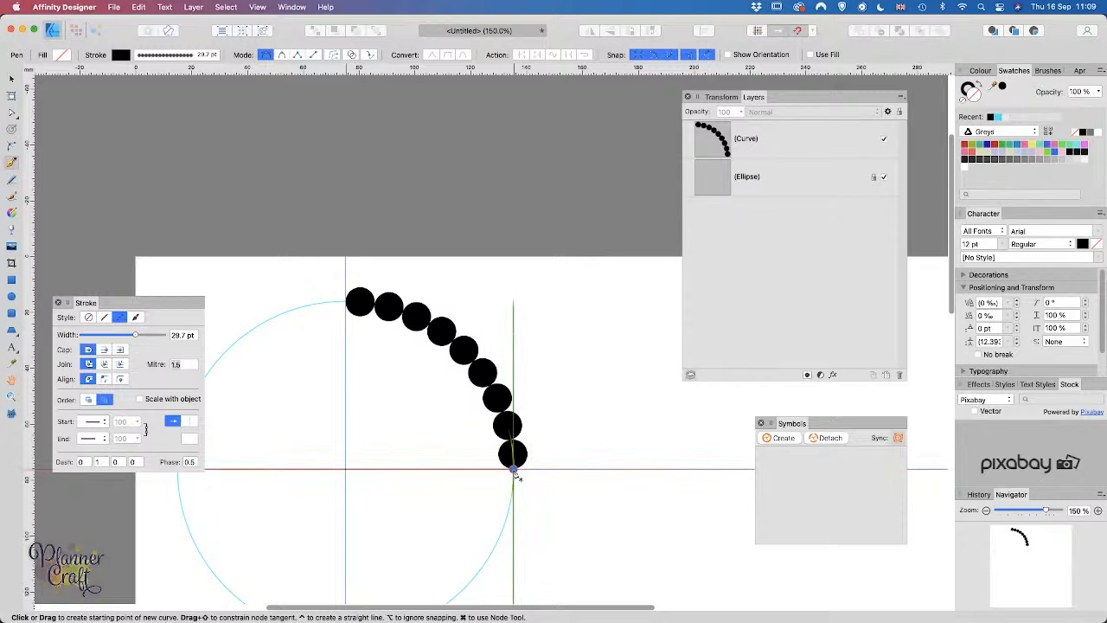
pyautogui.click(346, 470)
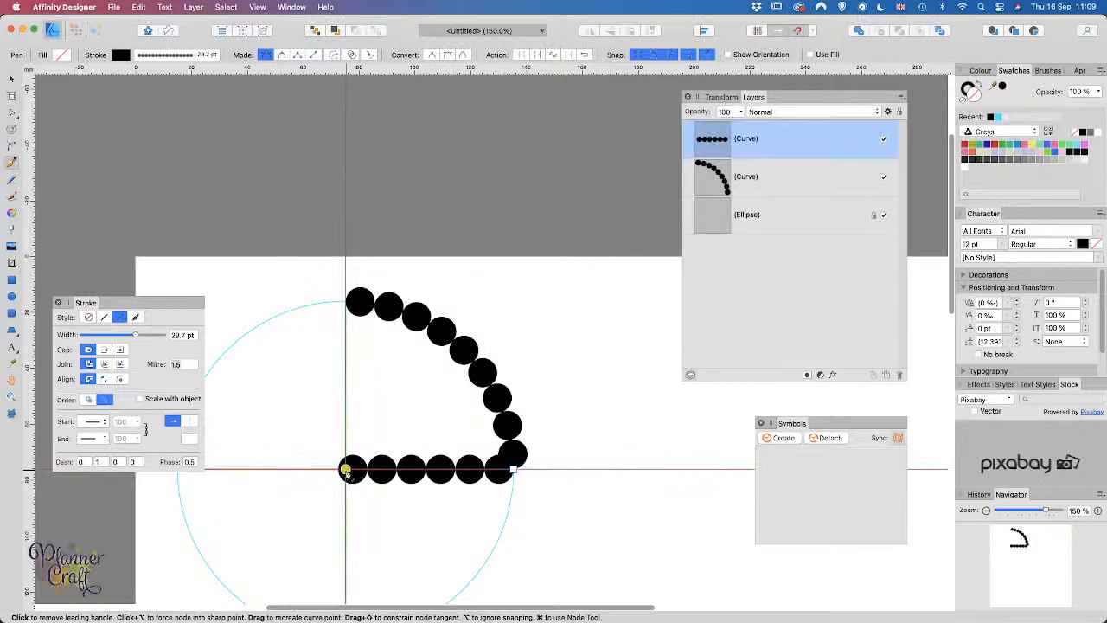
pyautogui.click(345, 303)
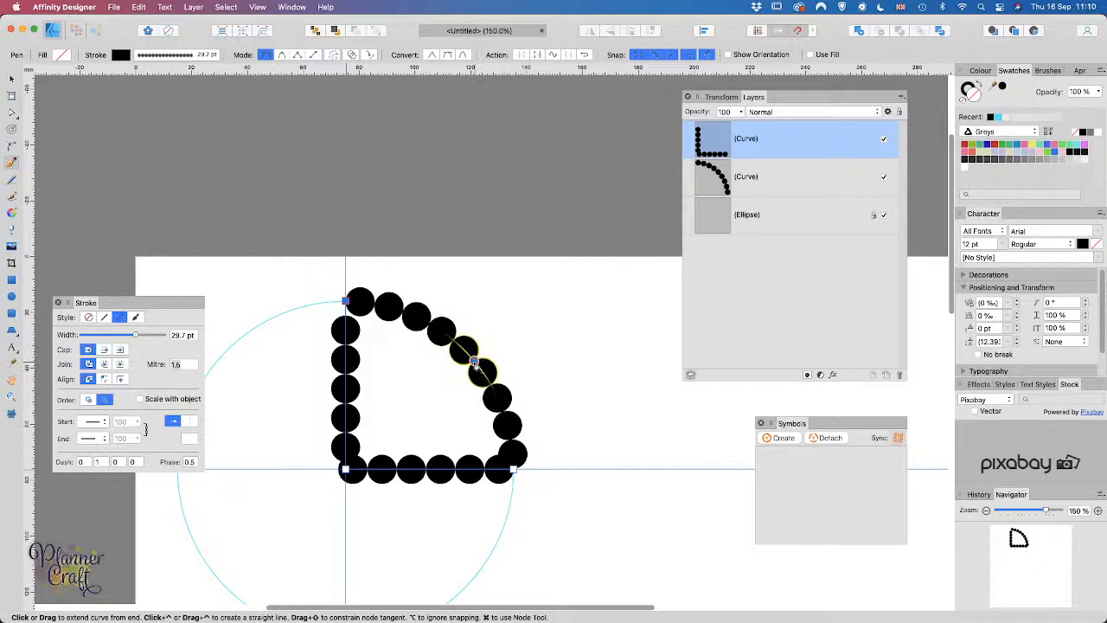
pyautogui.moveTo(475, 367); pyautogui.dragTo(520, 432)
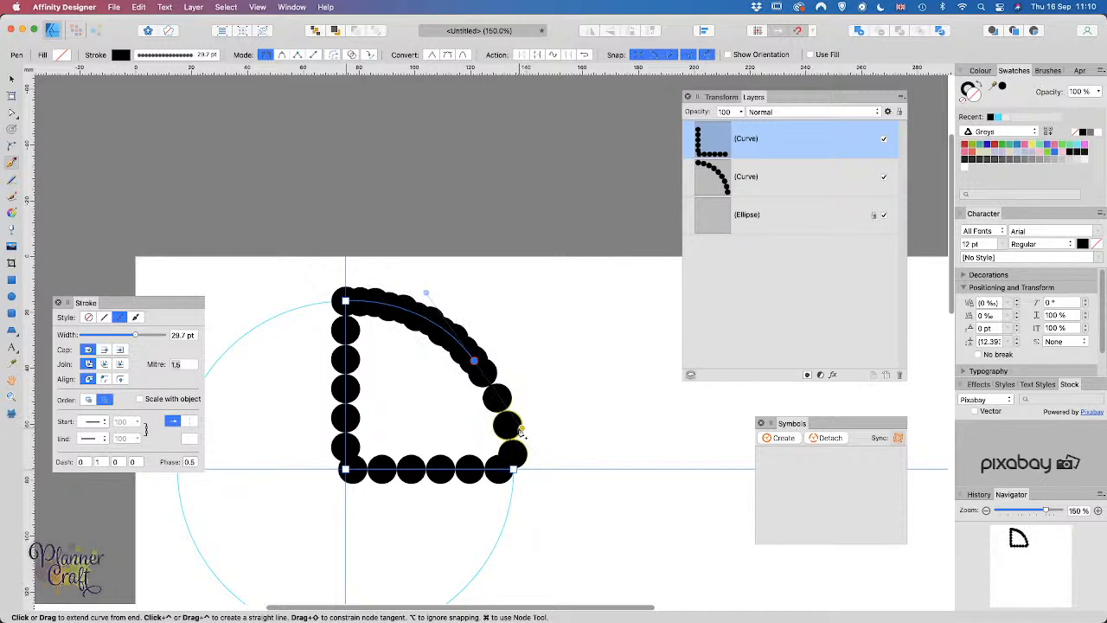
pyautogui.moveTo(520, 432); pyautogui.dragTo(521, 435)
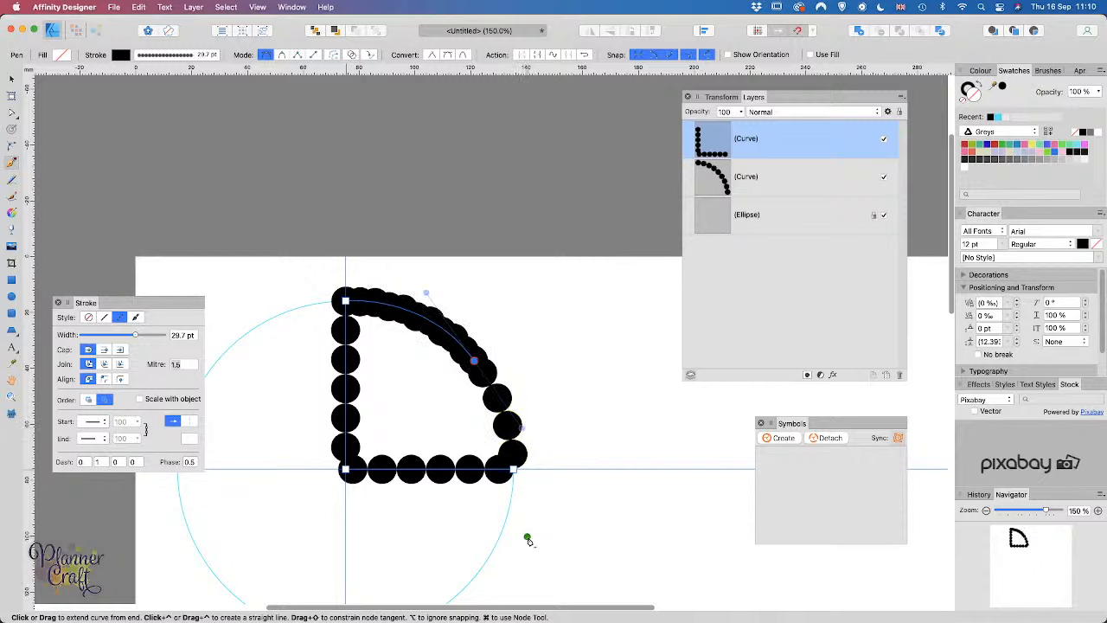
pyautogui.click(513, 472)
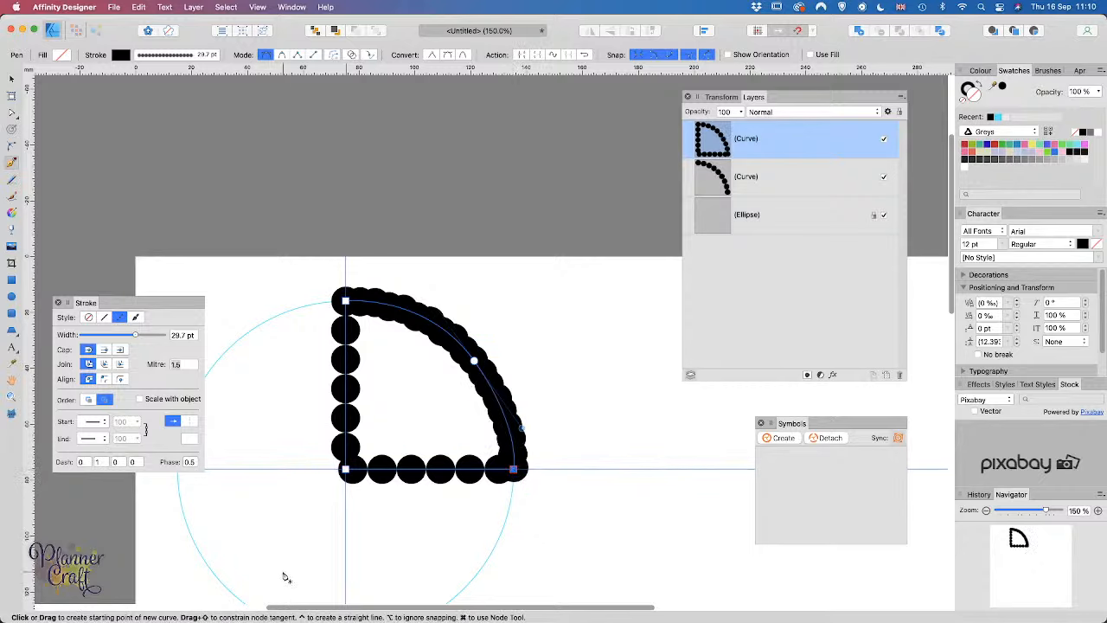
pyautogui.click(88, 317)
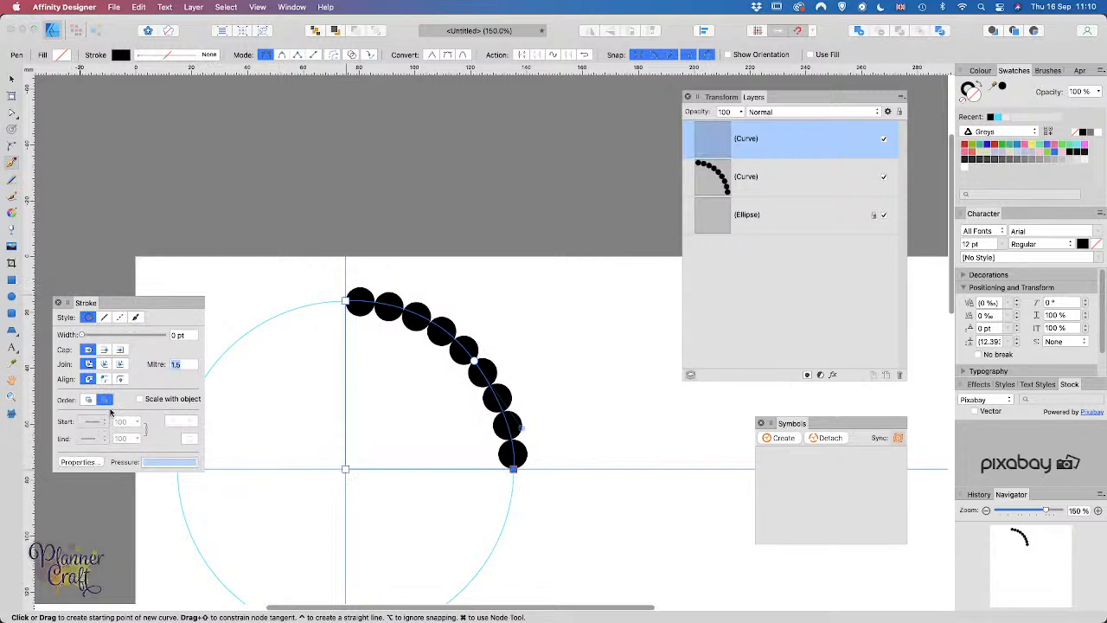
# Step: Fill the wedge with solid black and end the pen path
pyautogui.click(62, 58)
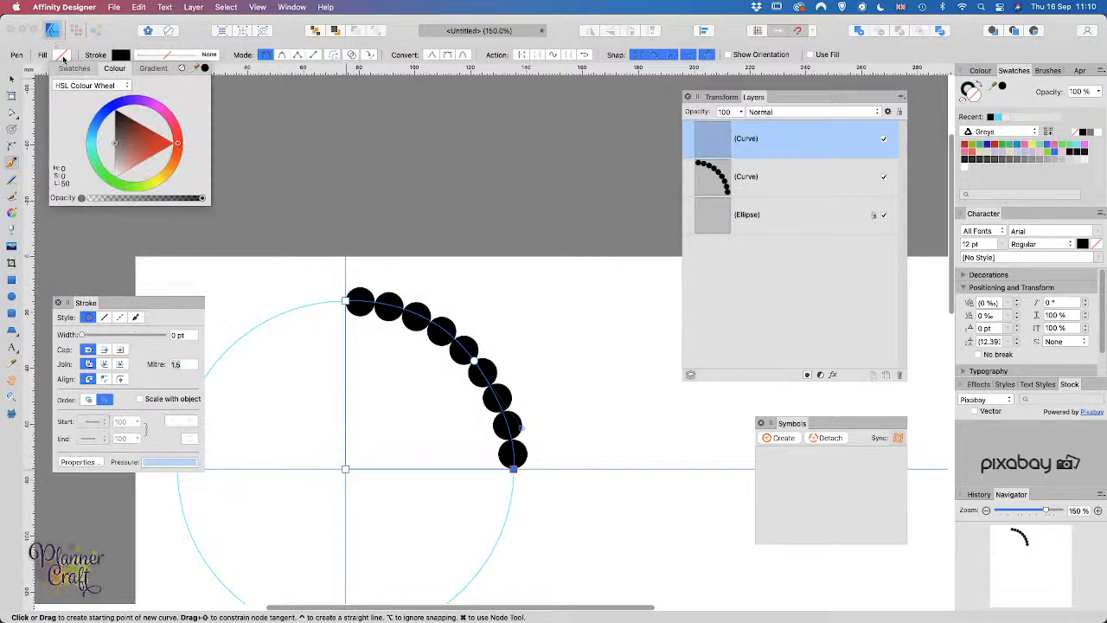
pyautogui.click(205, 68)
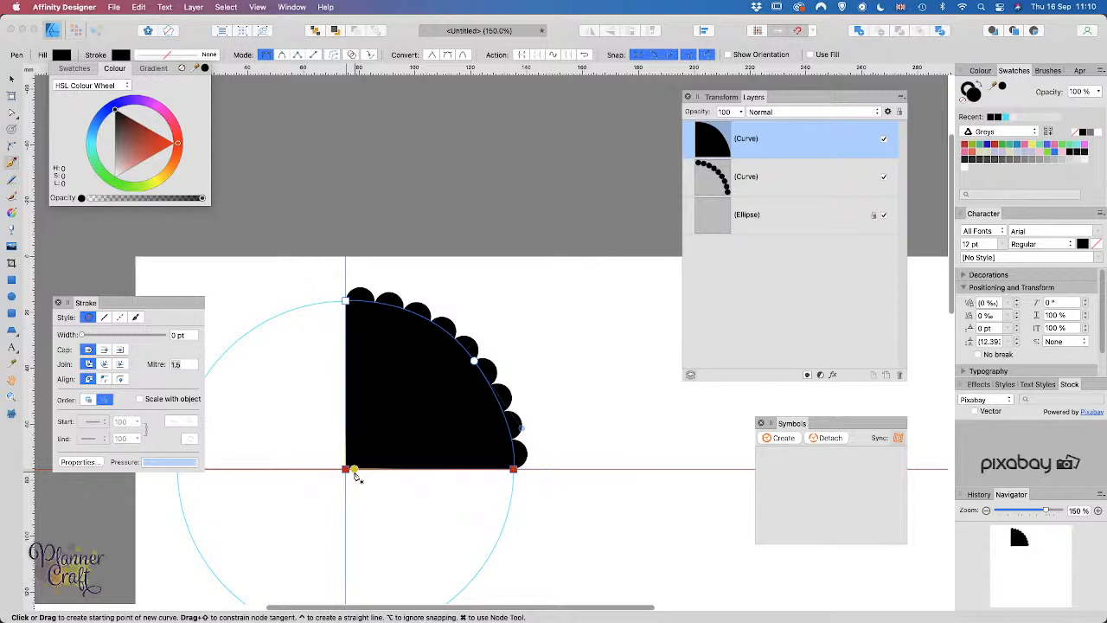
pyautogui.click(354, 472)
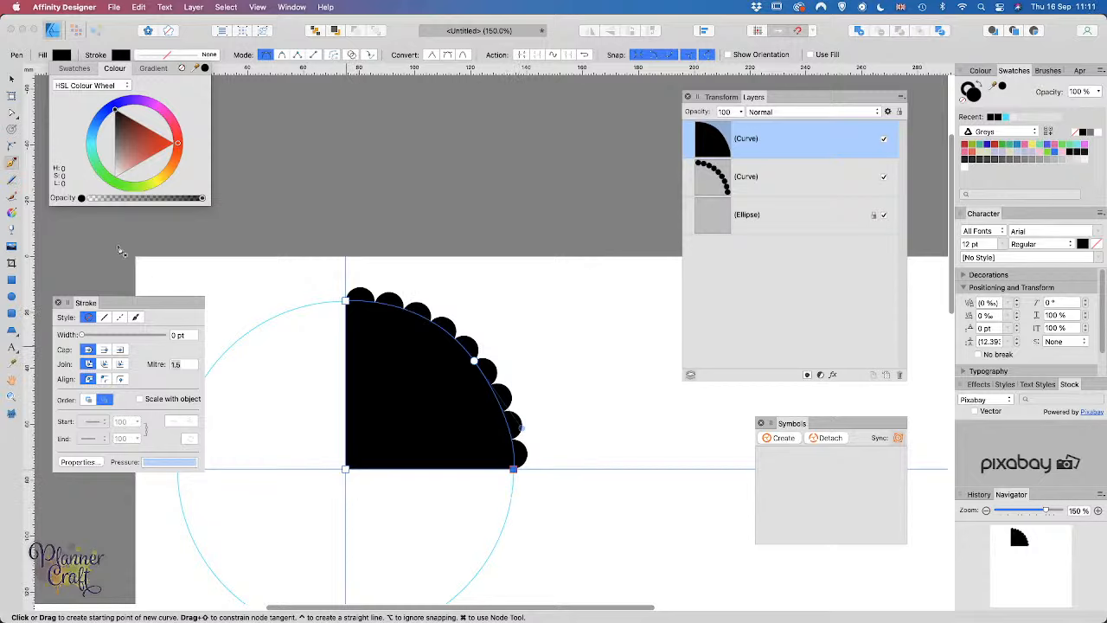
pyautogui.click(11, 79)
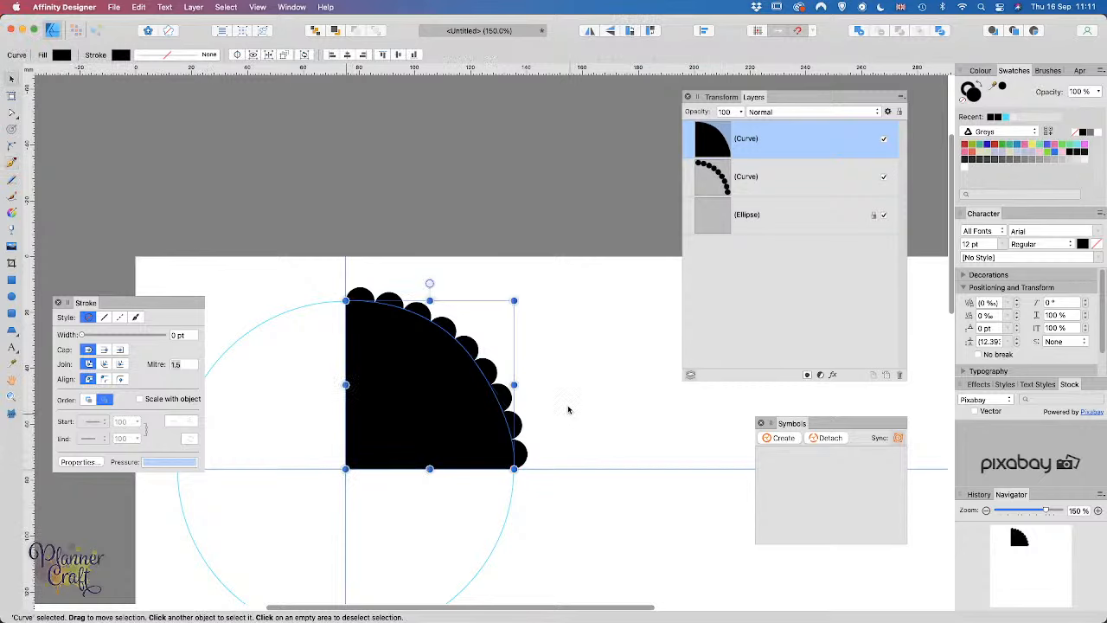
# Step: Combine the wedge and dotted arc into one shape and create a symbol from it
pyautogui.keyDown('shift'); pyautogui.click(808, 177); pyautogui.keyUp('shift')
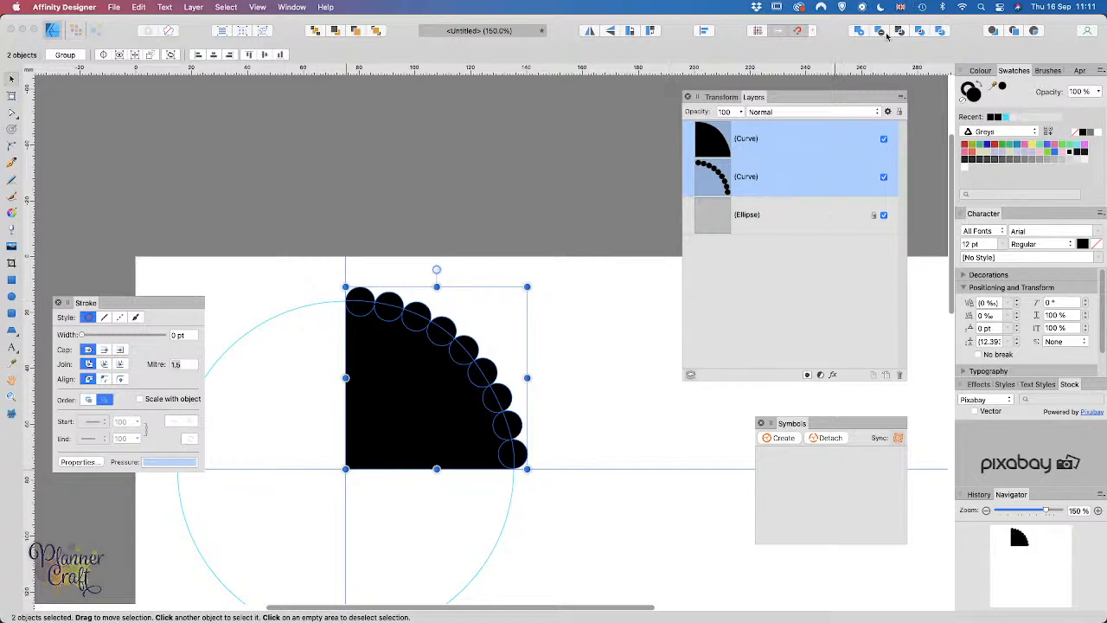
pyautogui.click(859, 32)
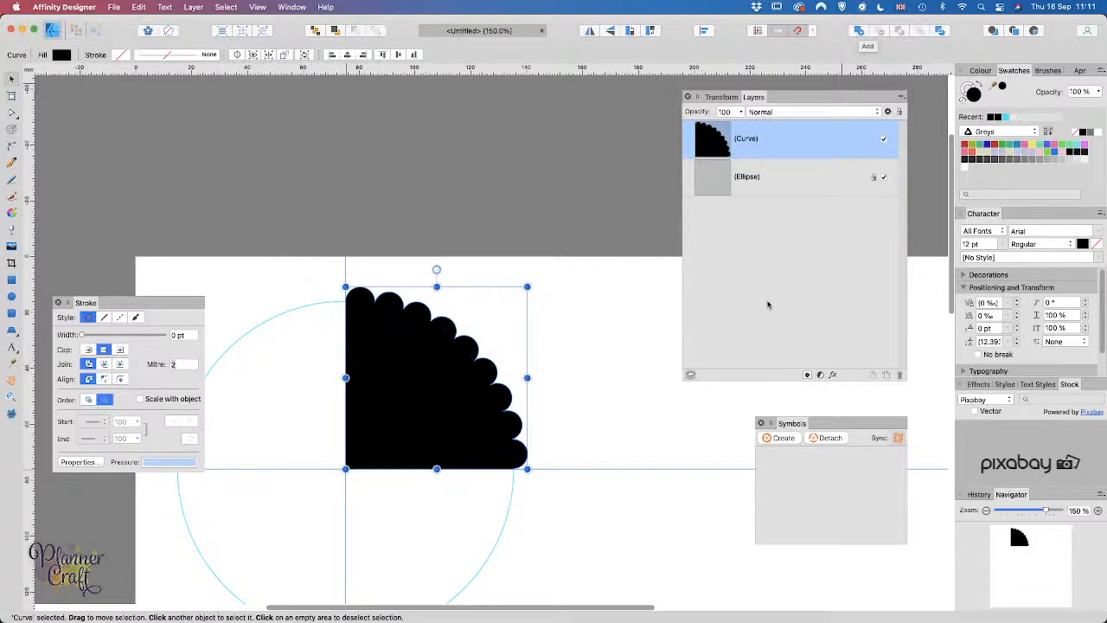
pyautogui.scroll(-3, 635, 446)
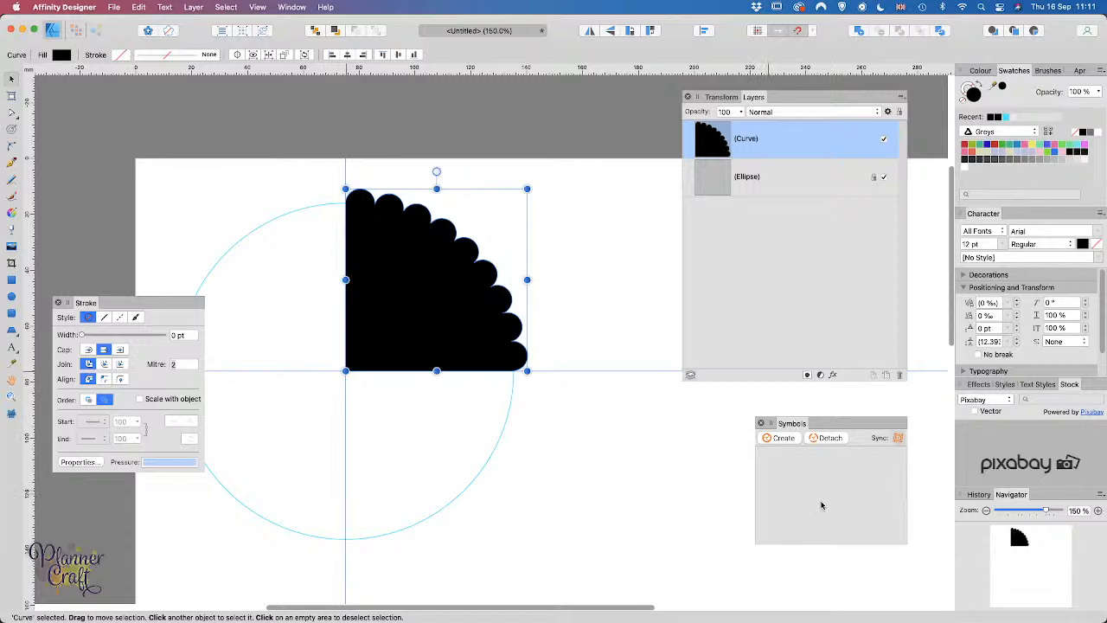
pyautogui.click(776, 439)
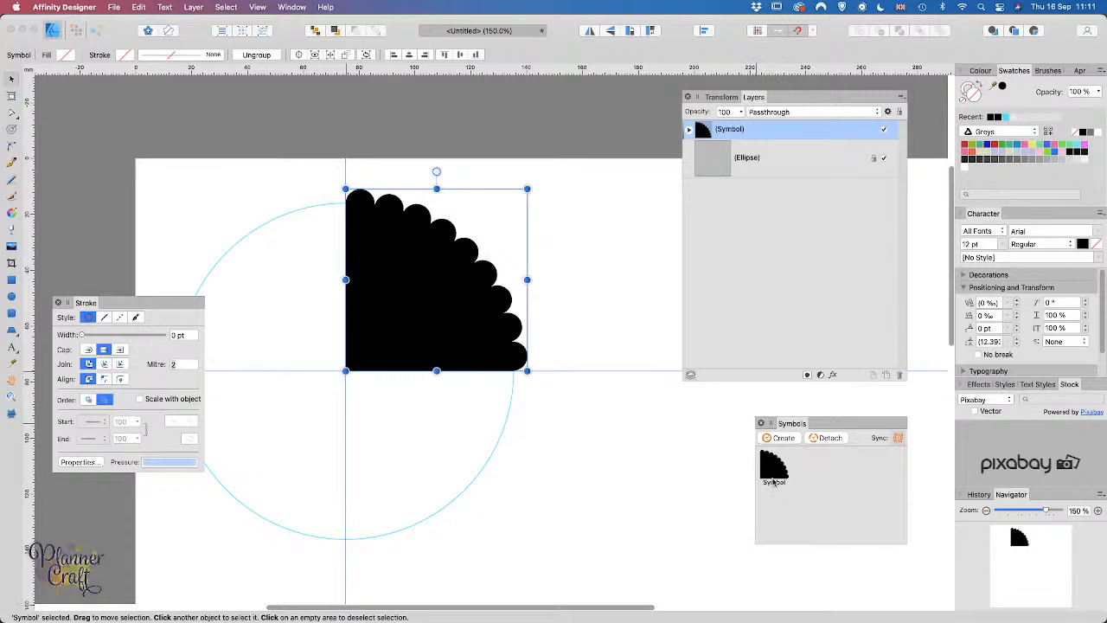
# Step: Place three quarter-symbol instances and rotate one -90° into the lower-right quadrant
pyautogui.moveTo(774, 481); pyautogui.dragTo(462, 477)
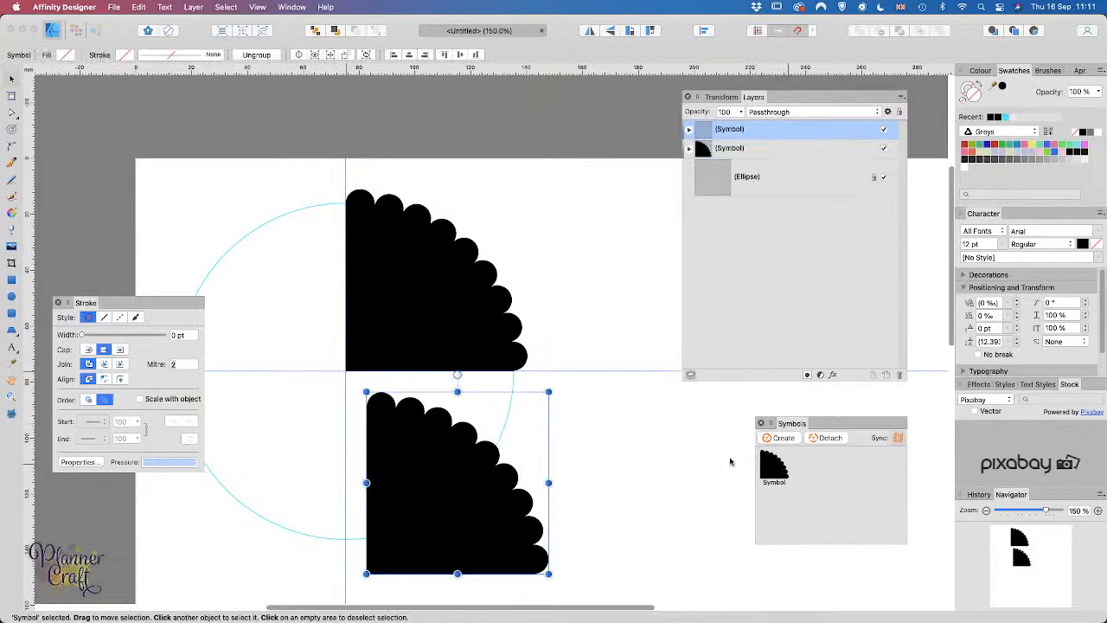
pyautogui.moveTo(776, 471); pyautogui.dragTo(588, 473)
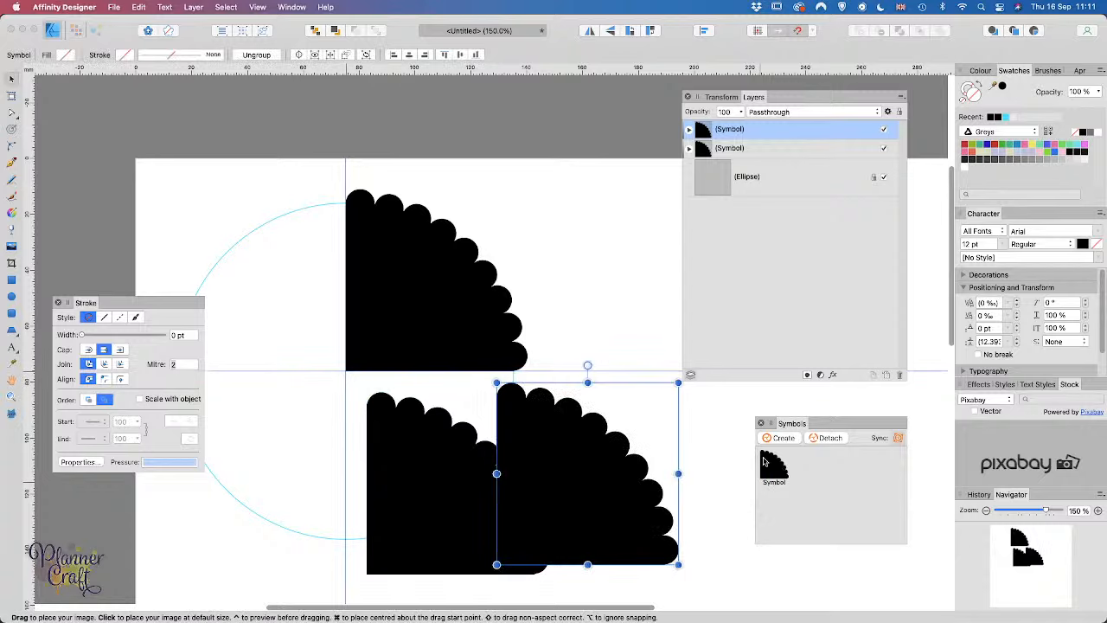
pyautogui.moveTo(764, 463); pyautogui.dragTo(686, 462)
pyautogui.click(415, 519)
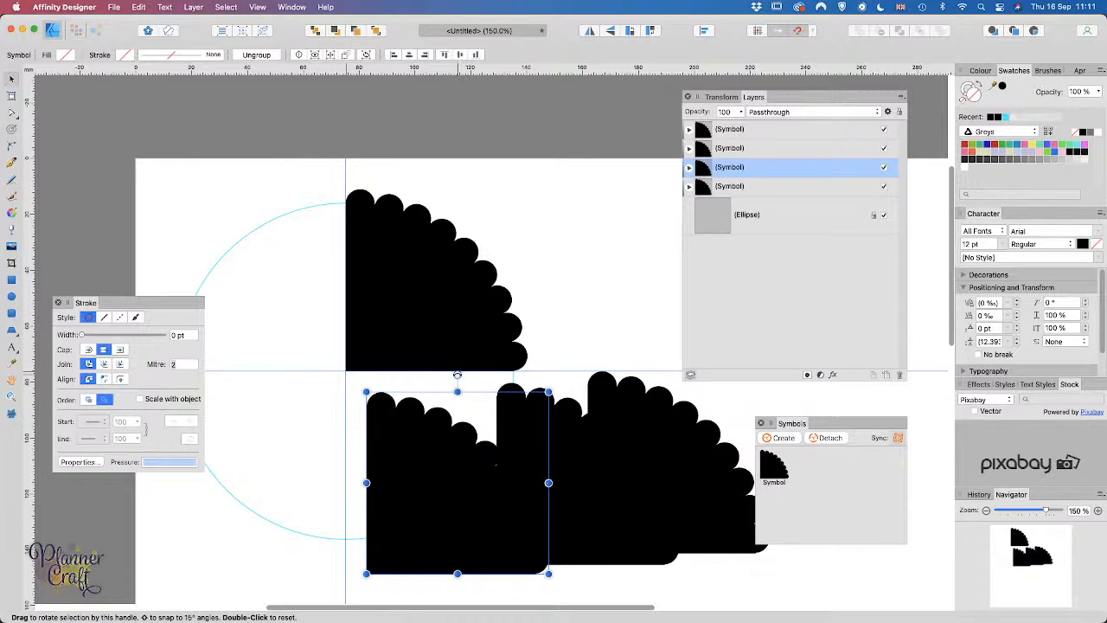
pyautogui.moveTo(457, 373); pyautogui.dragTo(610, 494)
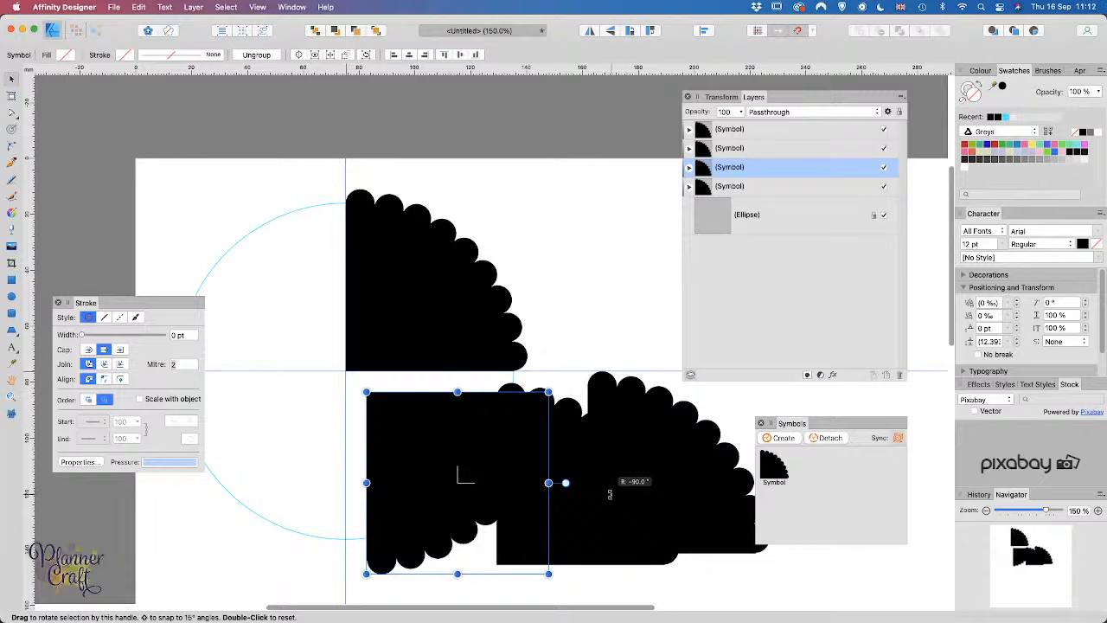
pyautogui.moveTo(610, 494); pyautogui.dragTo(610, 494)
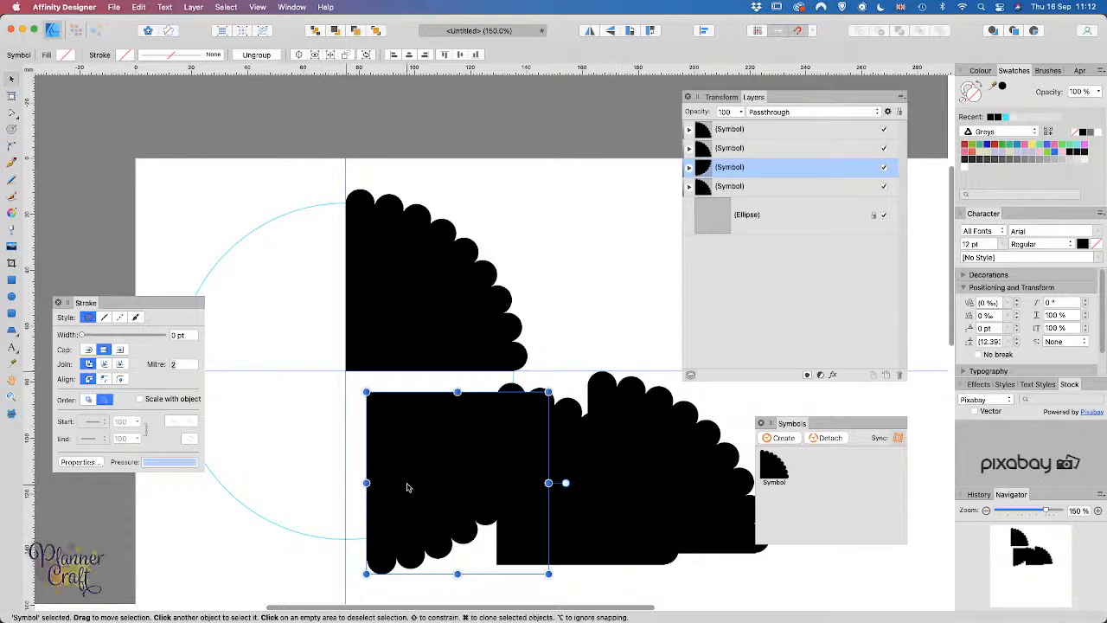
pyautogui.moveTo(407, 484); pyautogui.dragTo(400, 462)
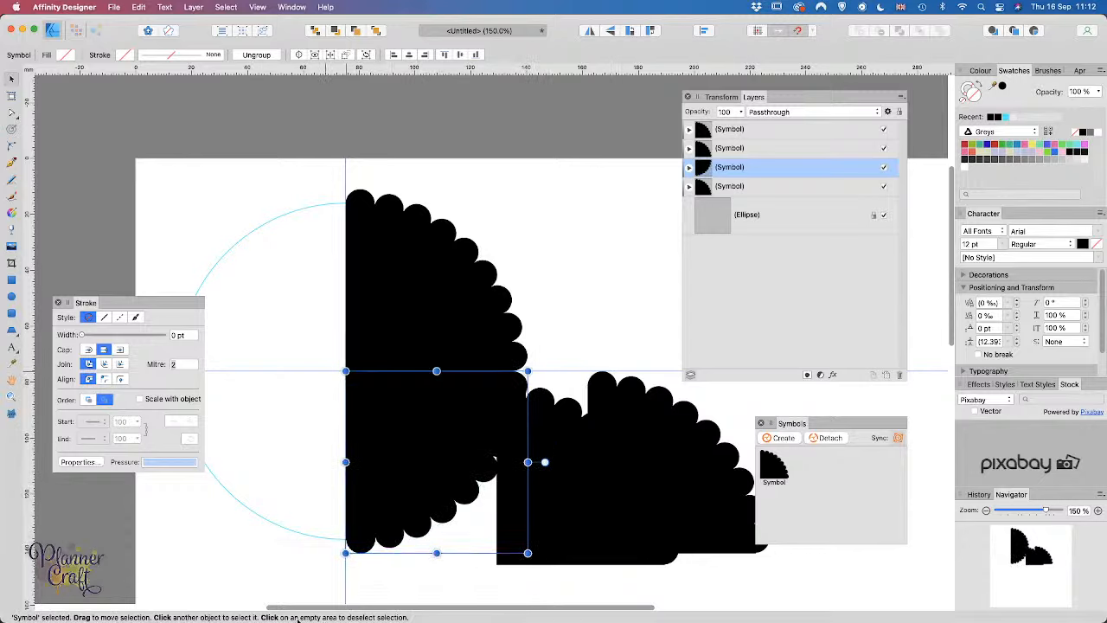
# Step: Rotate the remaining two copies into the top-left and lower-left quadrants
pyautogui.click(660, 481)
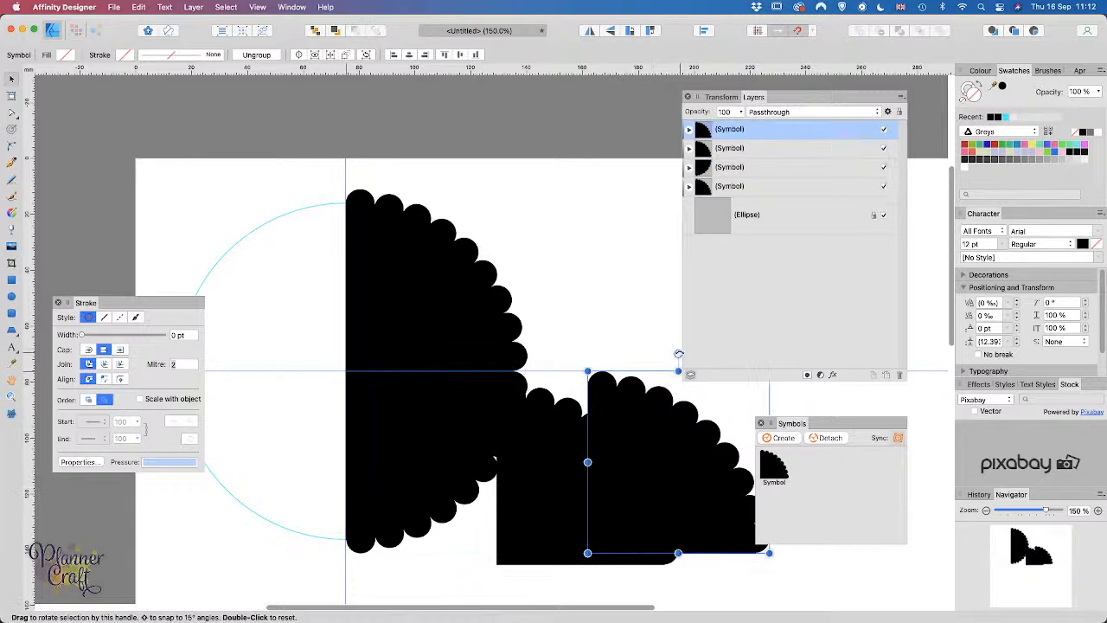
pyautogui.moveTo(679, 354); pyautogui.dragTo(507, 450)
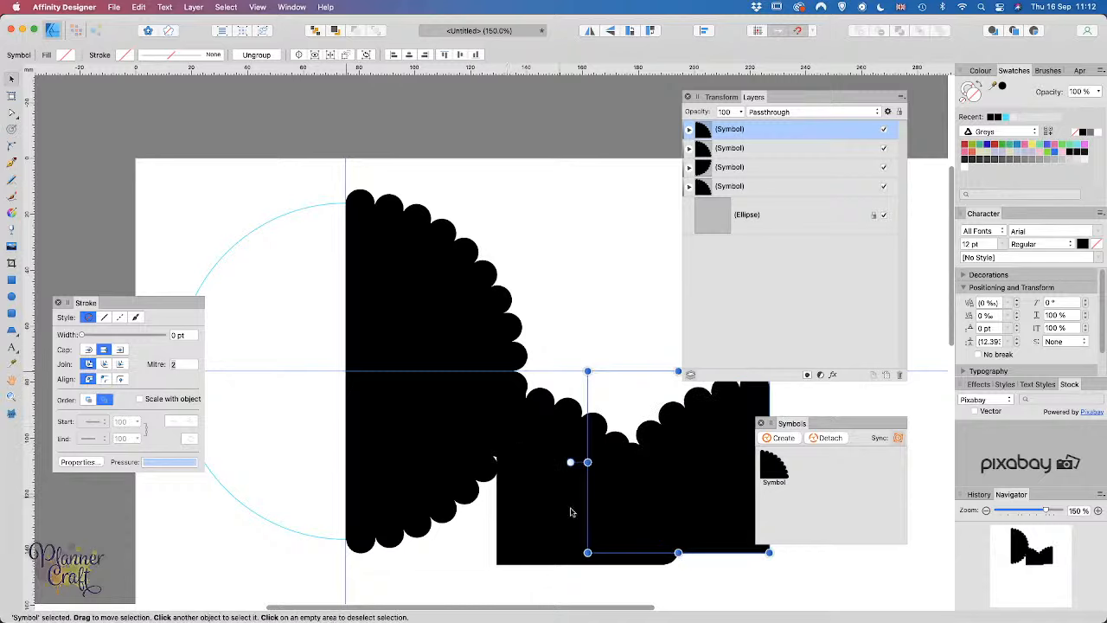
pyautogui.moveTo(732, 451); pyautogui.dragTo(308, 269)
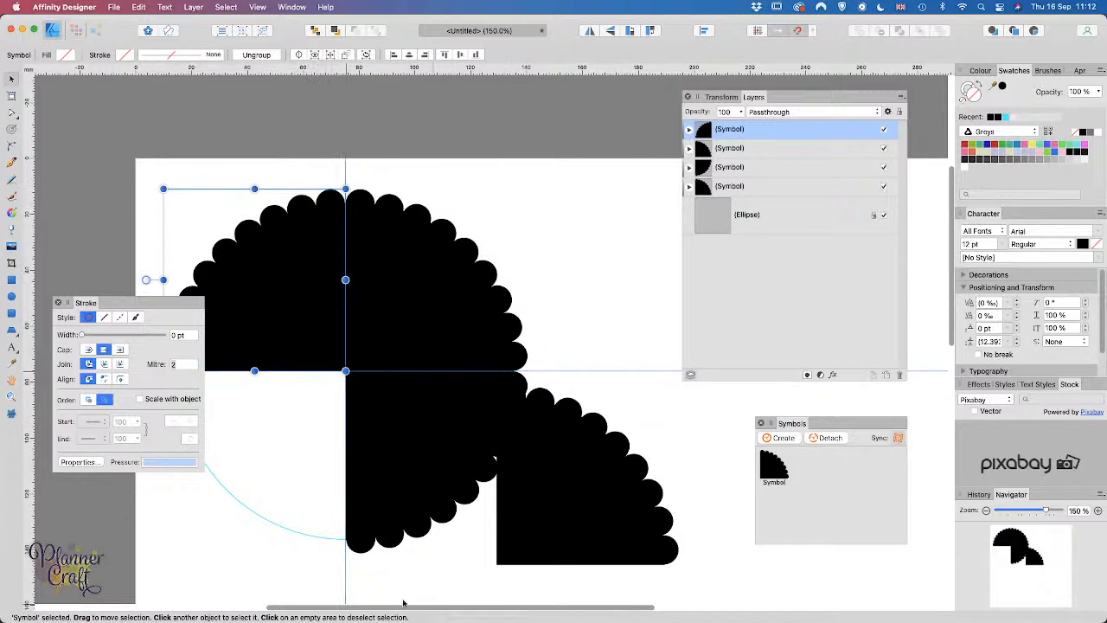
pyautogui.press('space')
pyautogui.moveTo(400, 573); pyautogui.dragTo(532, 570)
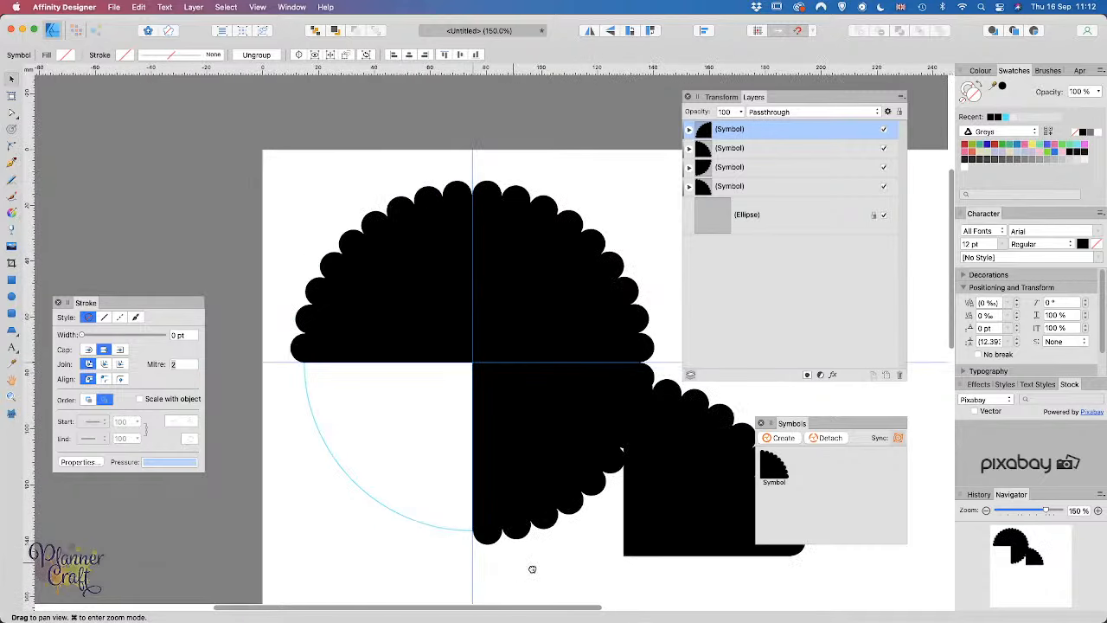
pyautogui.click(689, 529)
pyautogui.moveTo(701, 513); pyautogui.dragTo(425, 510)
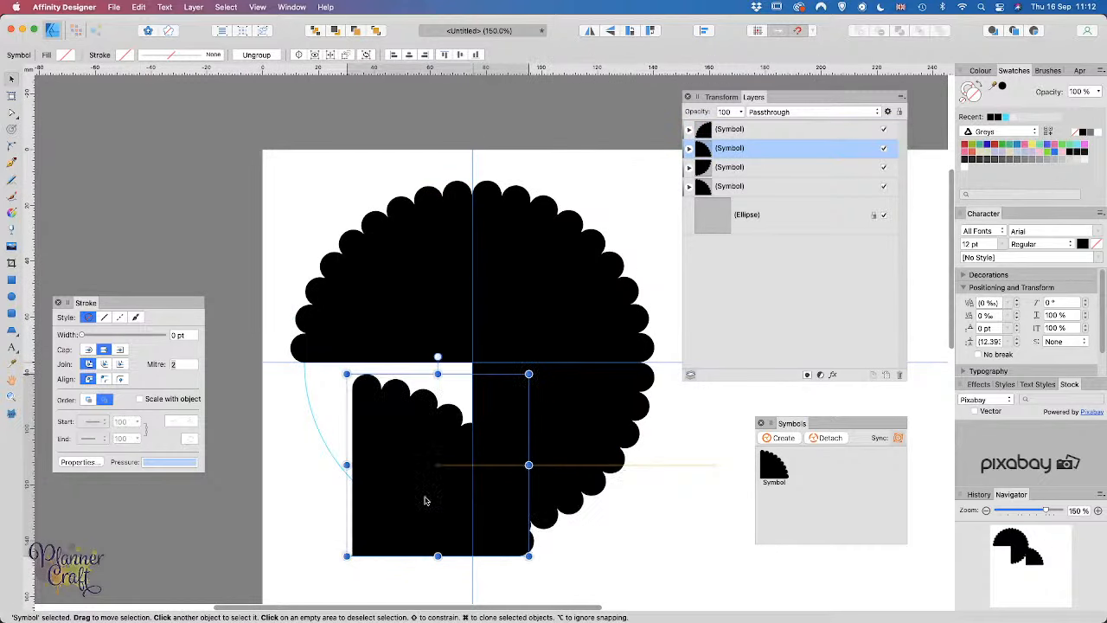
pyautogui.moveTo(437, 355); pyautogui.dragTo(437, 573)
pyautogui.moveTo(437, 443)
pyautogui.mouseDown()
pyautogui.moveTo(358, 452)
pyautogui.moveTo(386, 425)
pyautogui.moveTo(408, 452)
pyautogui.mouseUp()
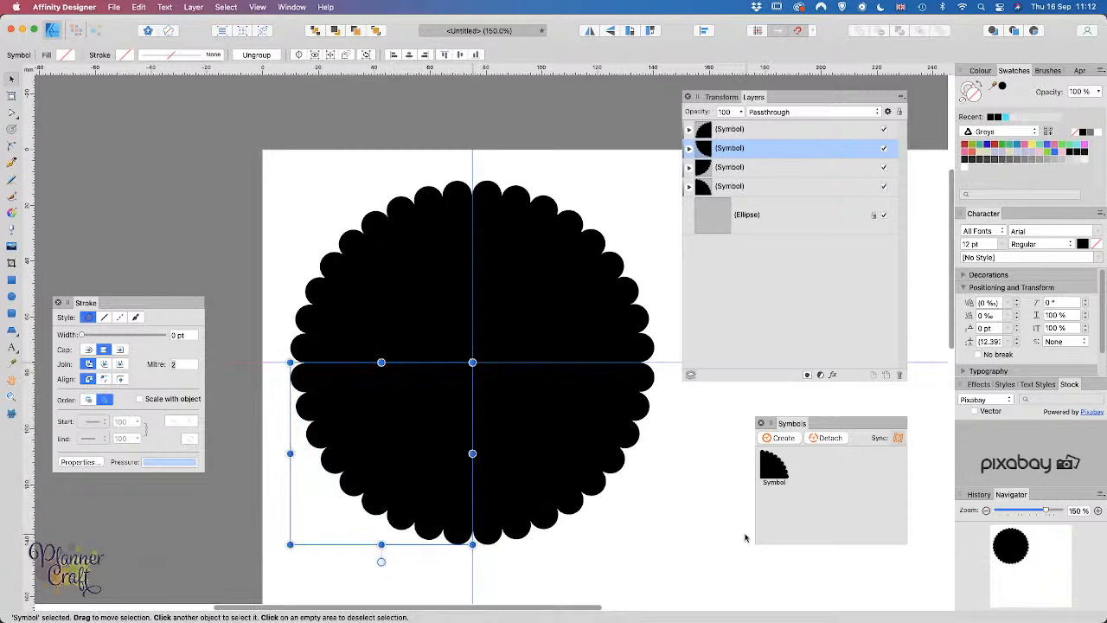
# Step: Move the guide ellipse above the four quarter symbols in Layers and lock it
pyautogui.click(659, 523)
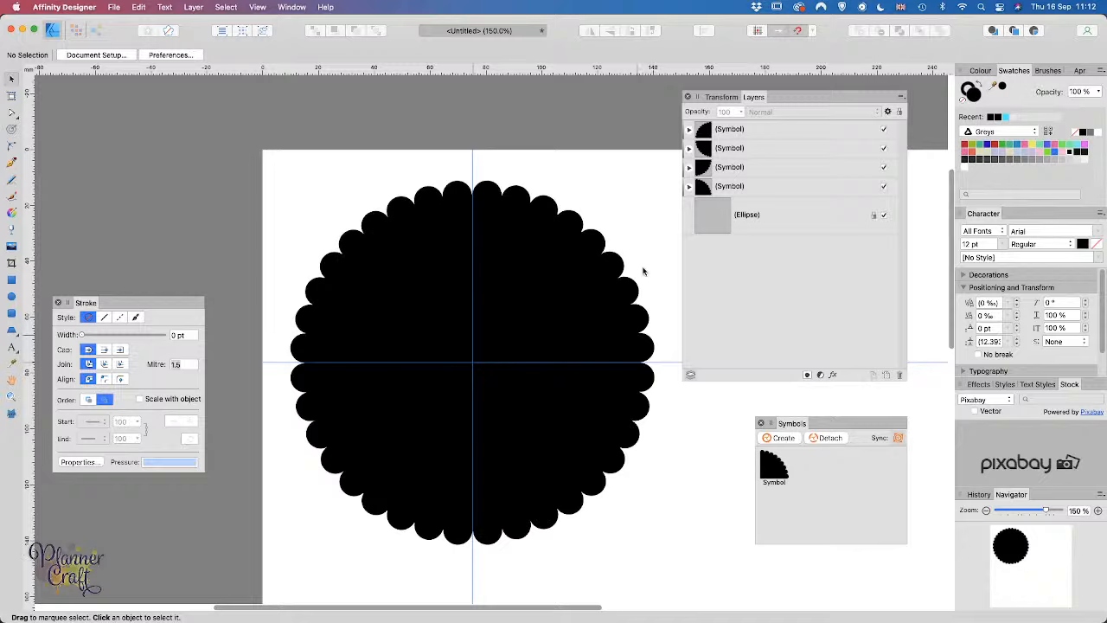
pyautogui.click(796, 222)
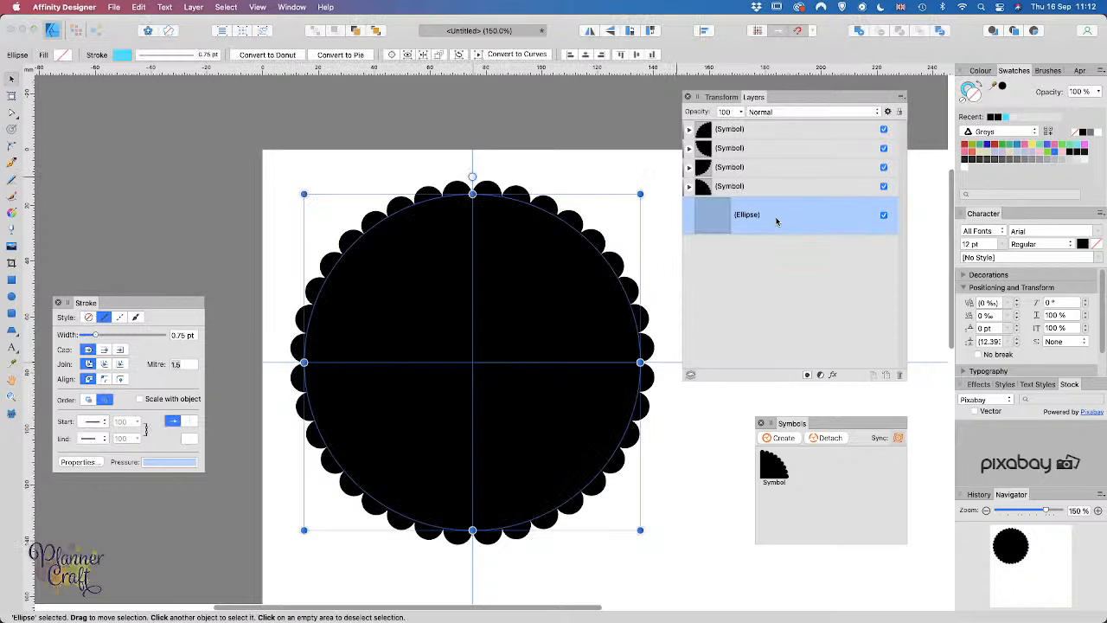
pyautogui.moveTo(776, 217); pyautogui.dragTo(751, 125)
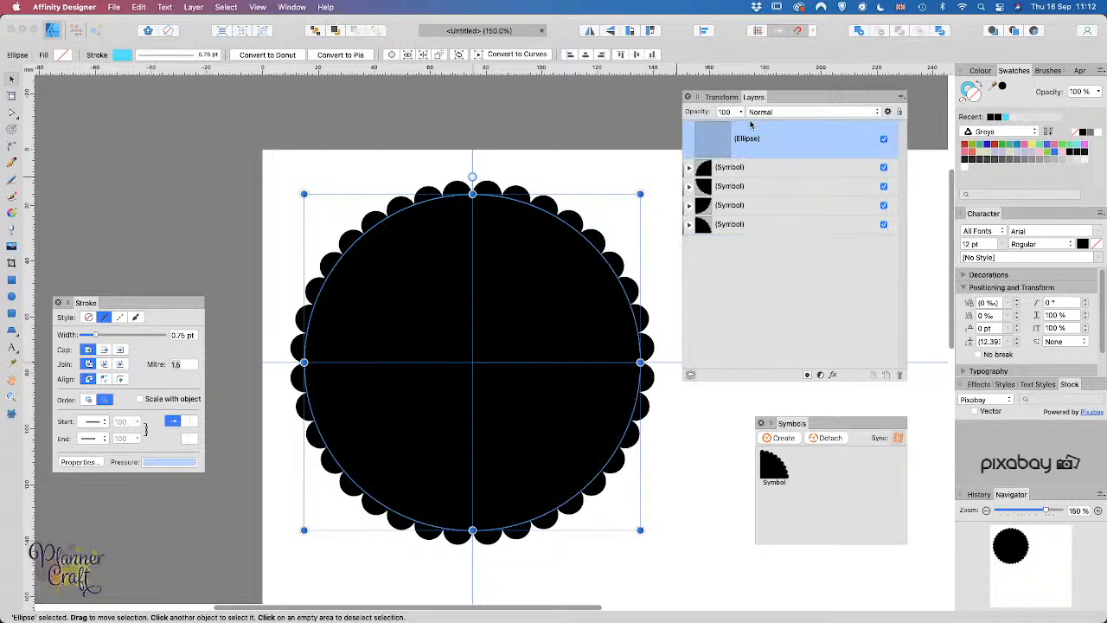
pyautogui.click(899, 111)
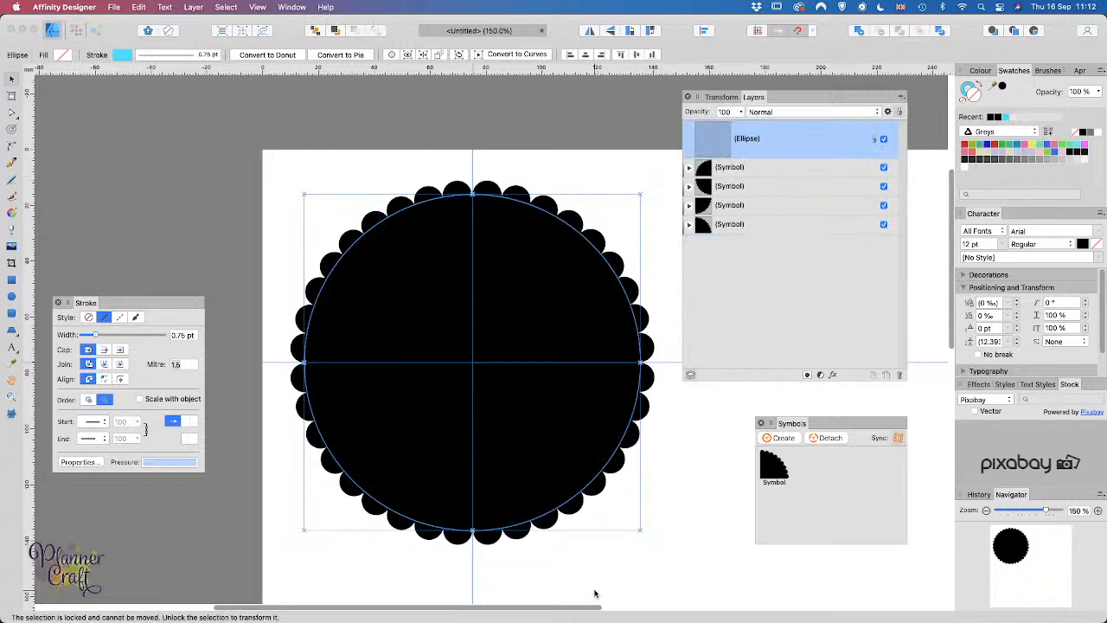
pyautogui.click(210, 267)
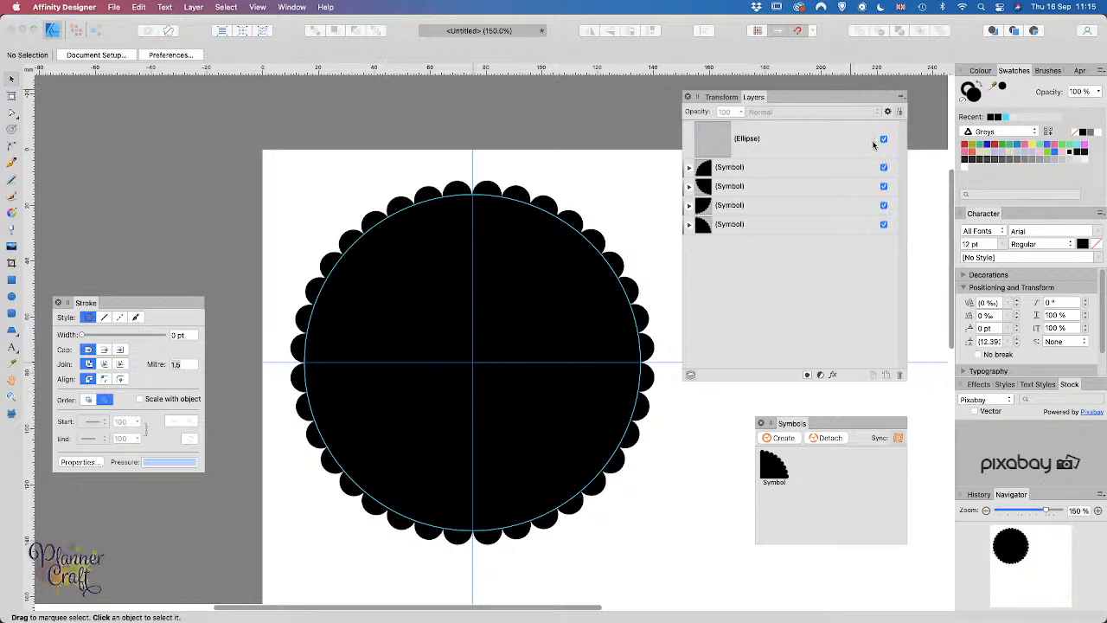
# Step: Duplicate the guide circle, shrink the copy to about 92.48 mm around its centre, and duplicate again
pyautogui.click(814, 143)
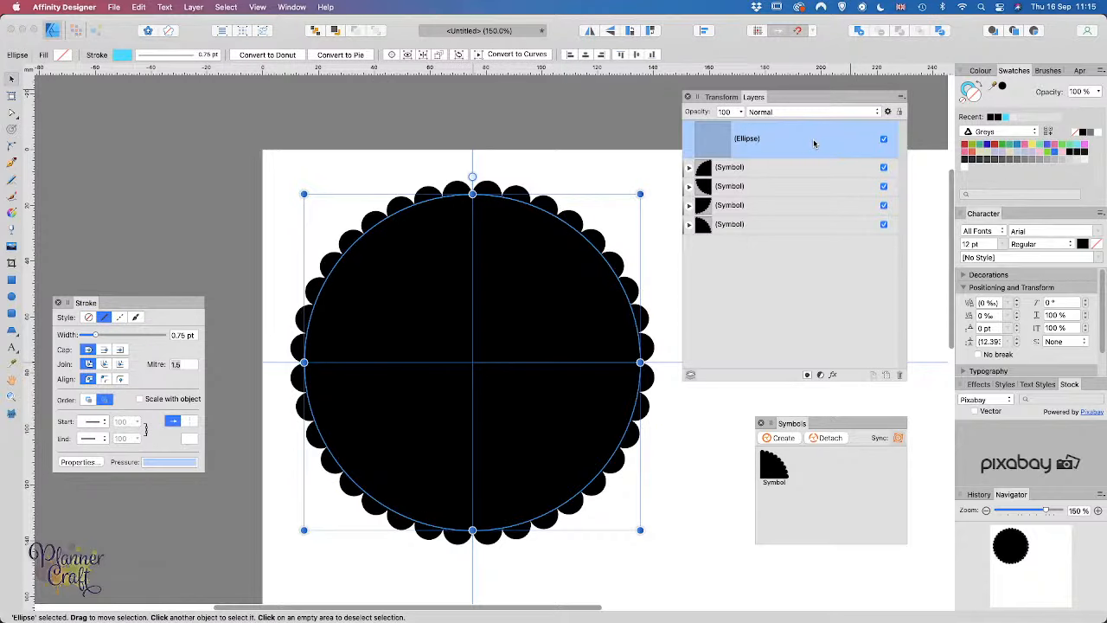
pyautogui.press('super+j')
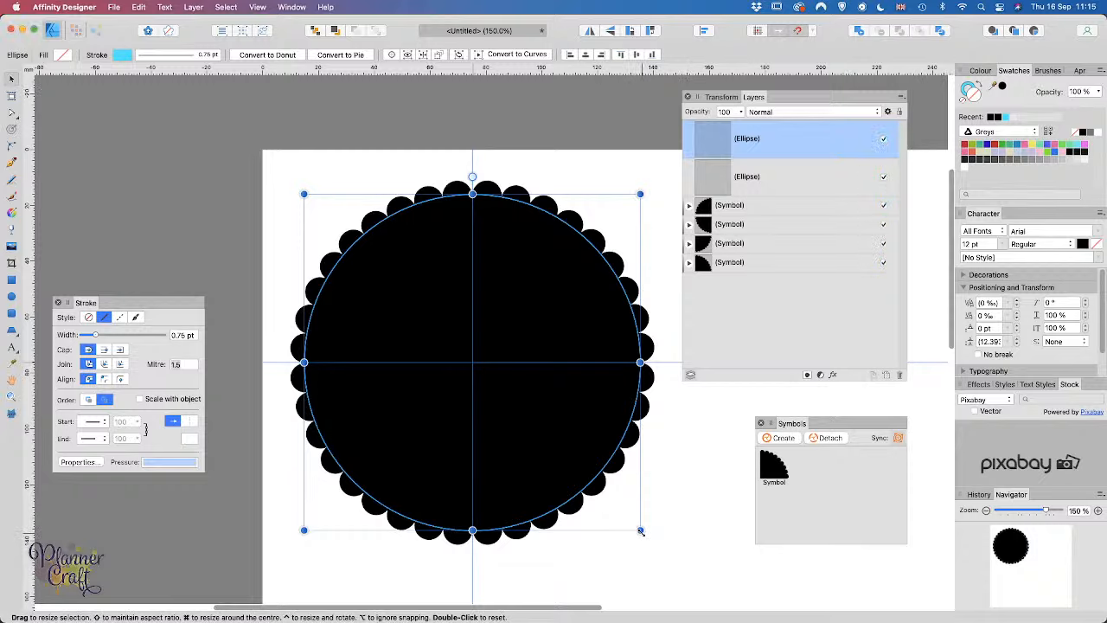
pyautogui.moveTo(640, 530); pyautogui.dragTo(610, 500)
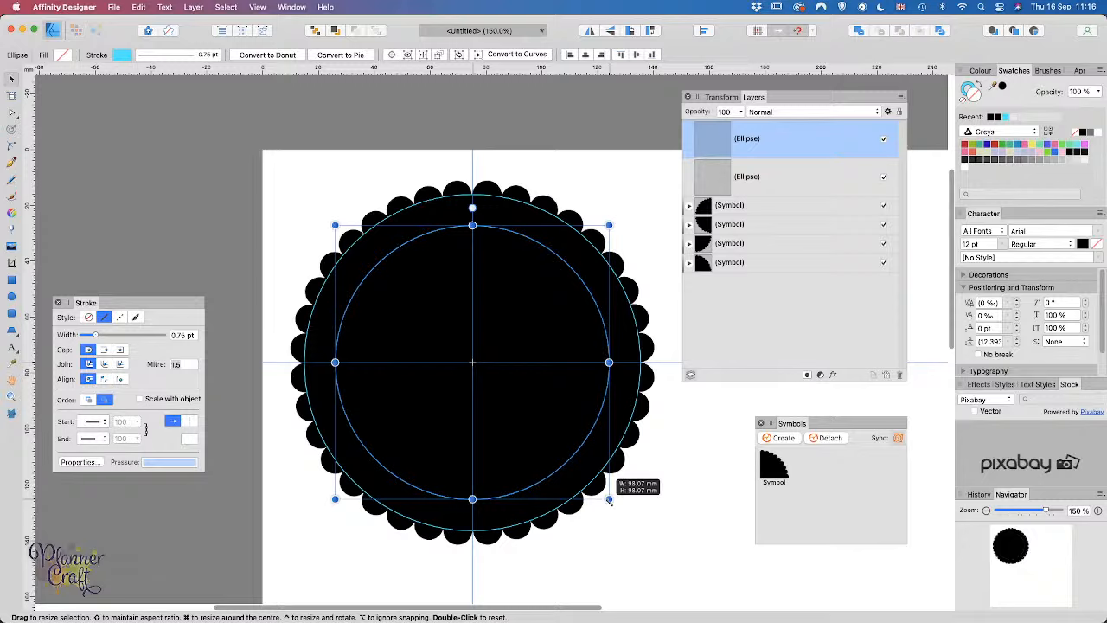
pyautogui.moveTo(609, 500)
pyautogui.mouseDown()
pyautogui.moveTo(592, 484)
pyautogui.moveTo(601, 491)
pyautogui.mouseUp()
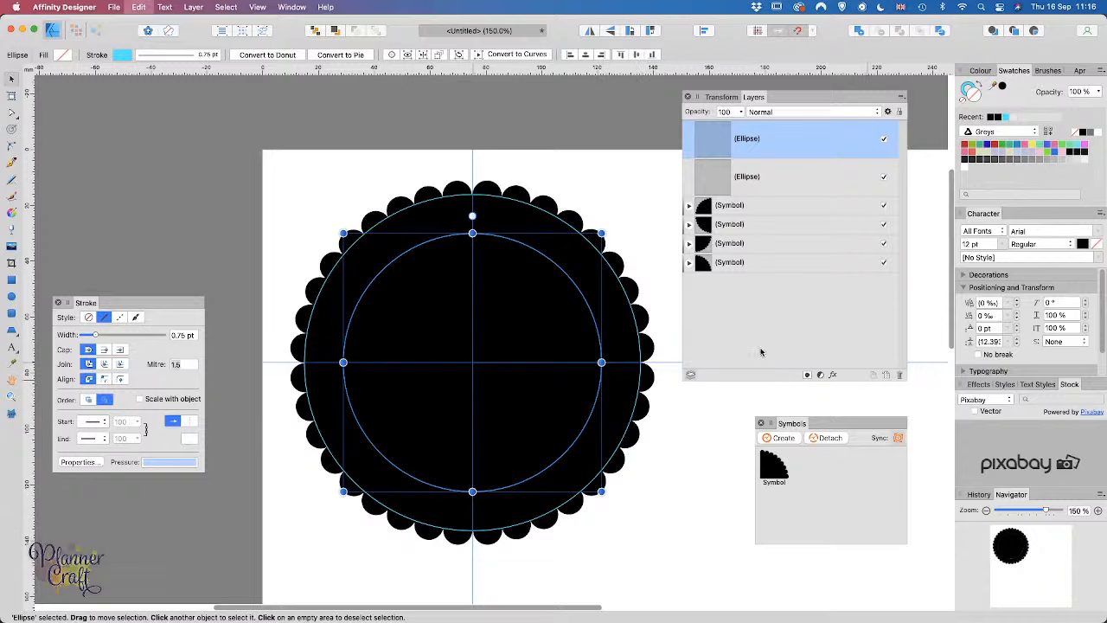
pyautogui.press('super+j')
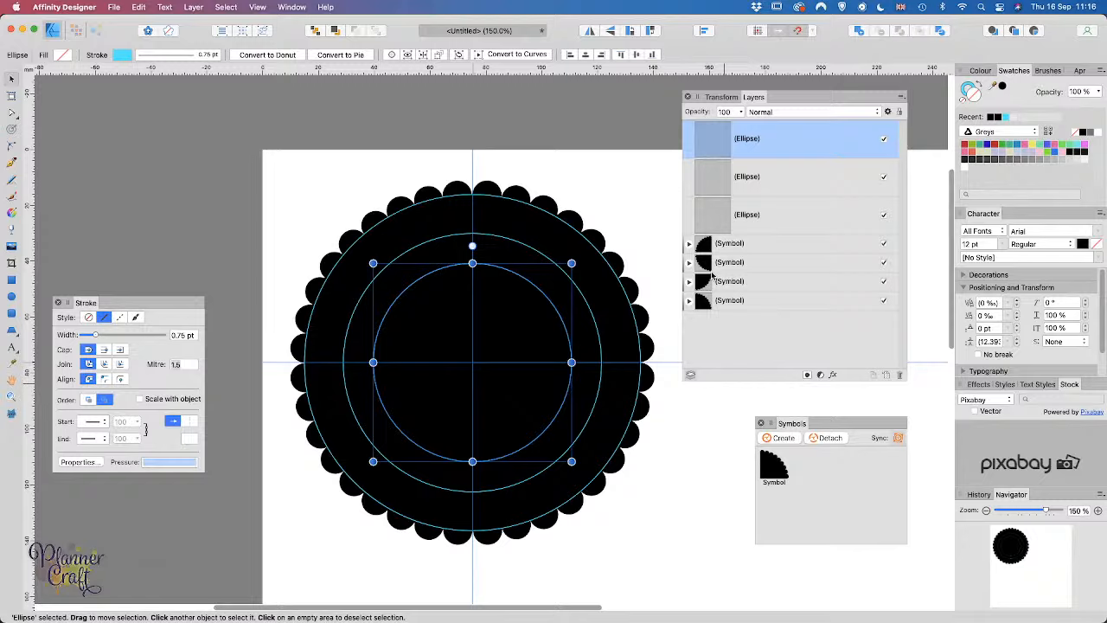
# Step: Select all three concentric guide circles and lock them
pyautogui.keyDown('shift'); pyautogui.click(799, 223); pyautogui.keyUp('shift')
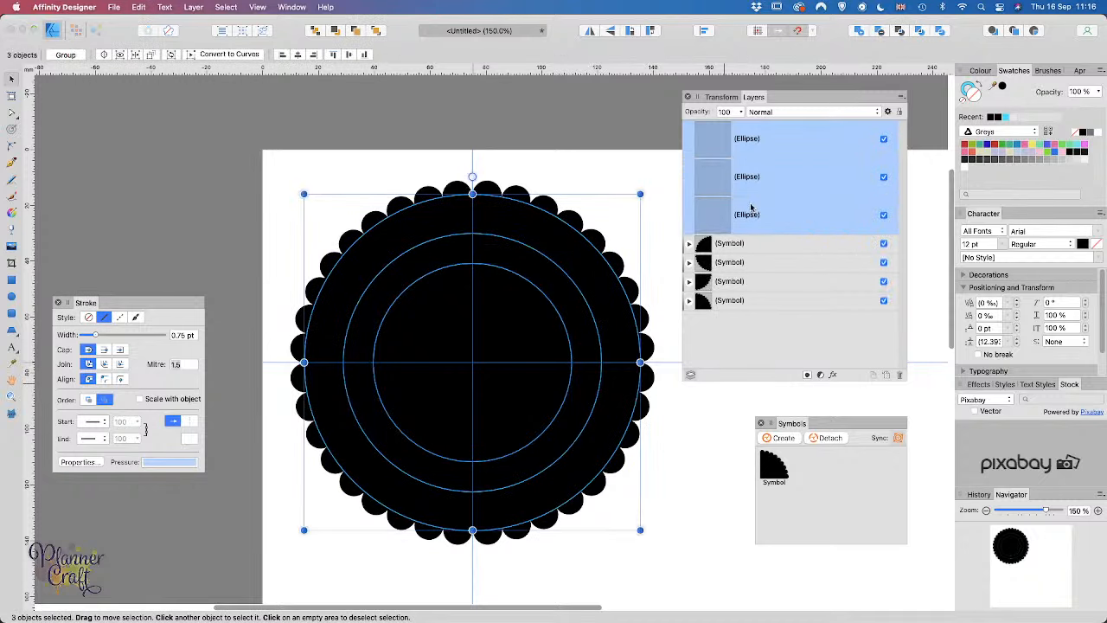
pyautogui.click(900, 112)
pyautogui.click(722, 347)
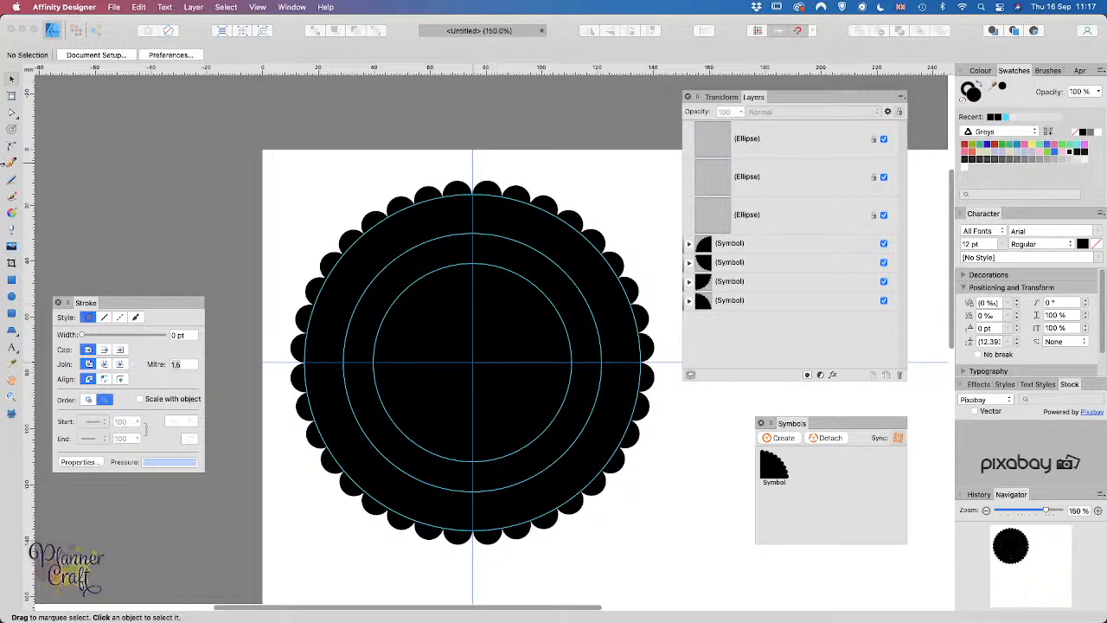
# Step: Draw a line from the circle's centre past the upper-right edge with a 0.6 pt cyan stroke
pyautogui.click(12, 165)
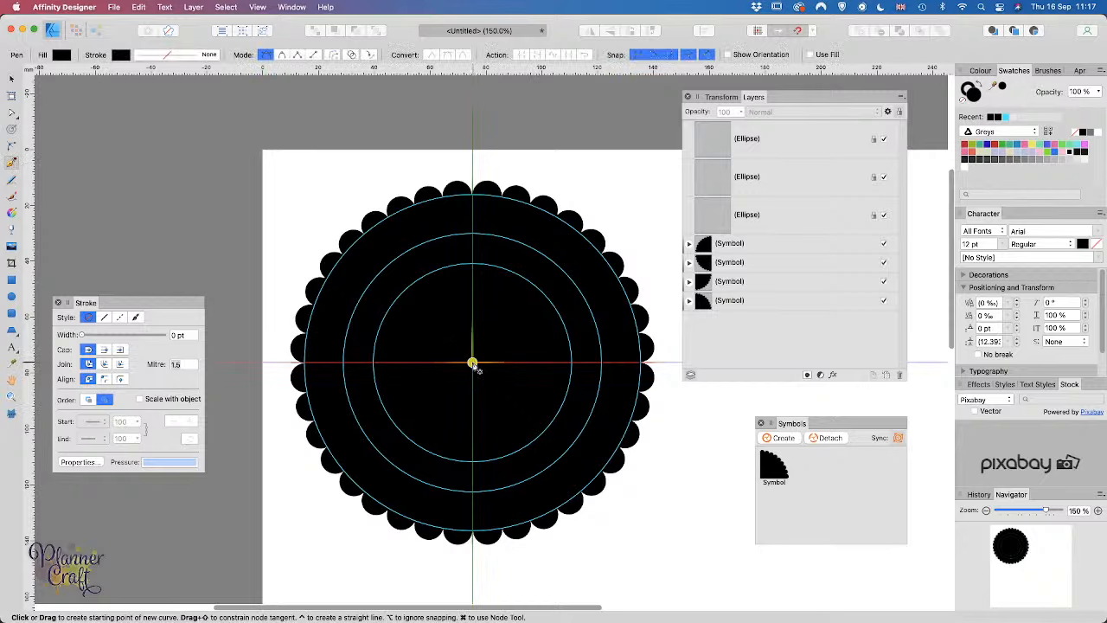
pyautogui.click(472, 363)
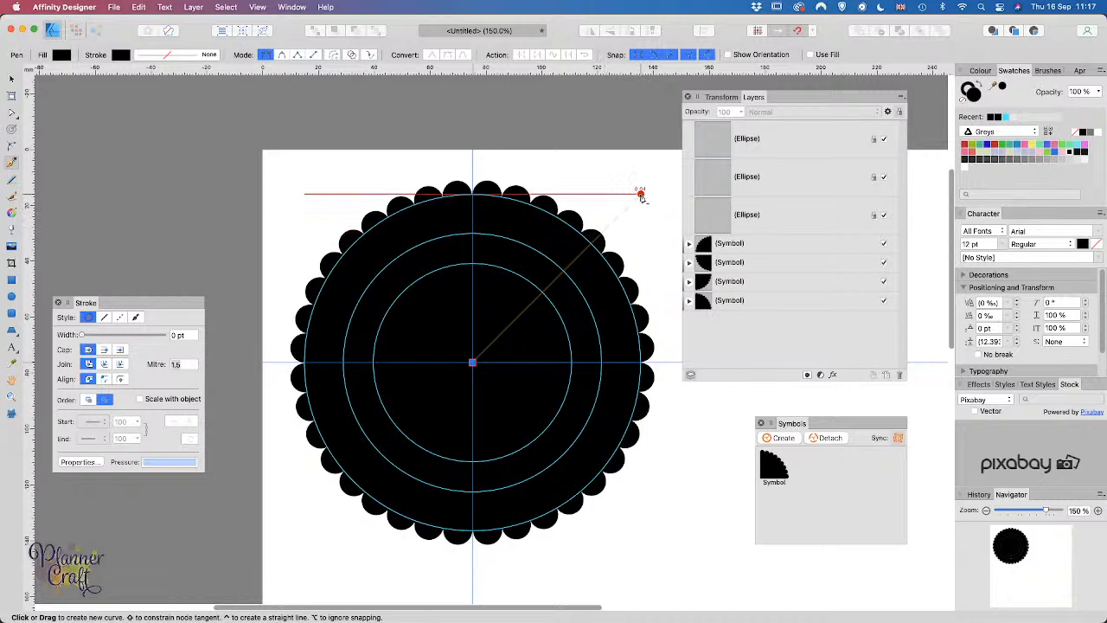
pyautogui.click(640, 195)
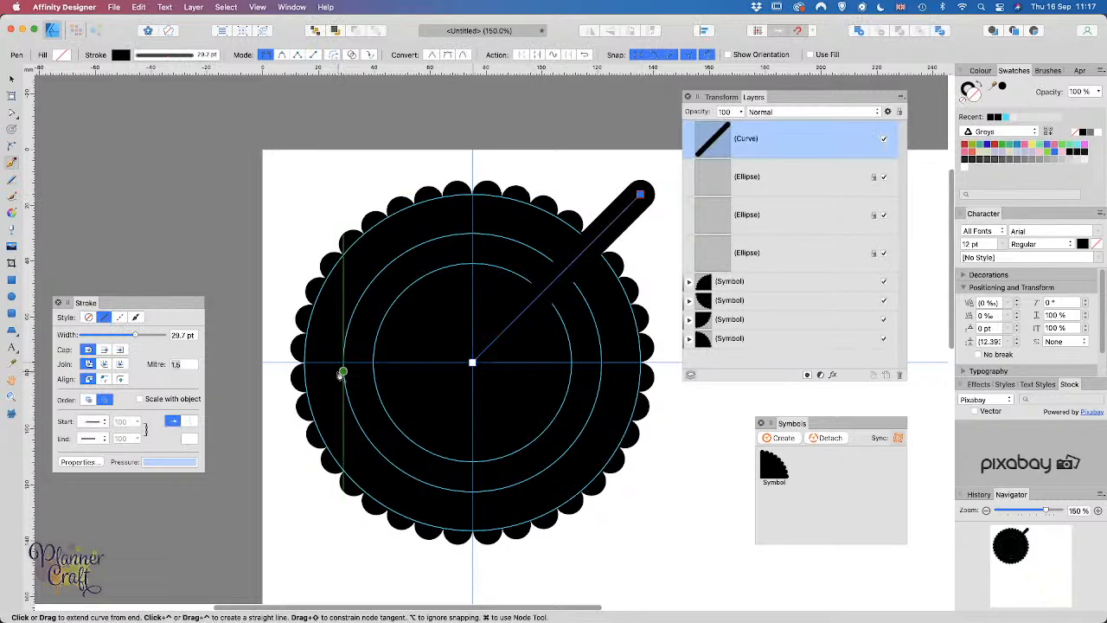
pyautogui.click(165, 55)
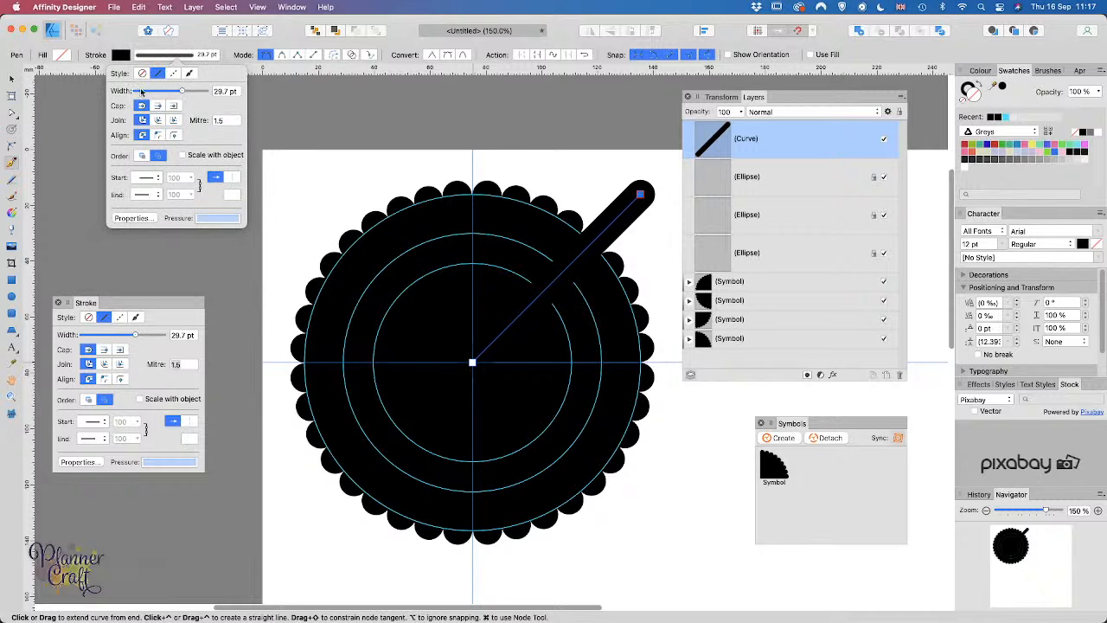
pyautogui.moveTo(142, 91); pyautogui.dragTo(145, 92)
pyautogui.click(119, 56)
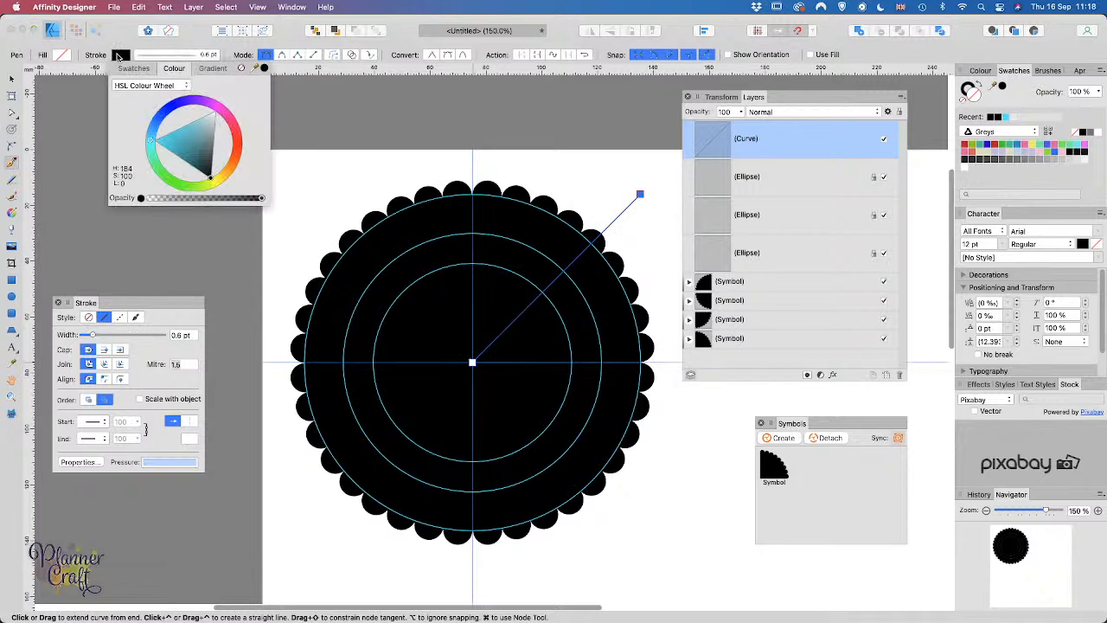
pyautogui.click(151, 143)
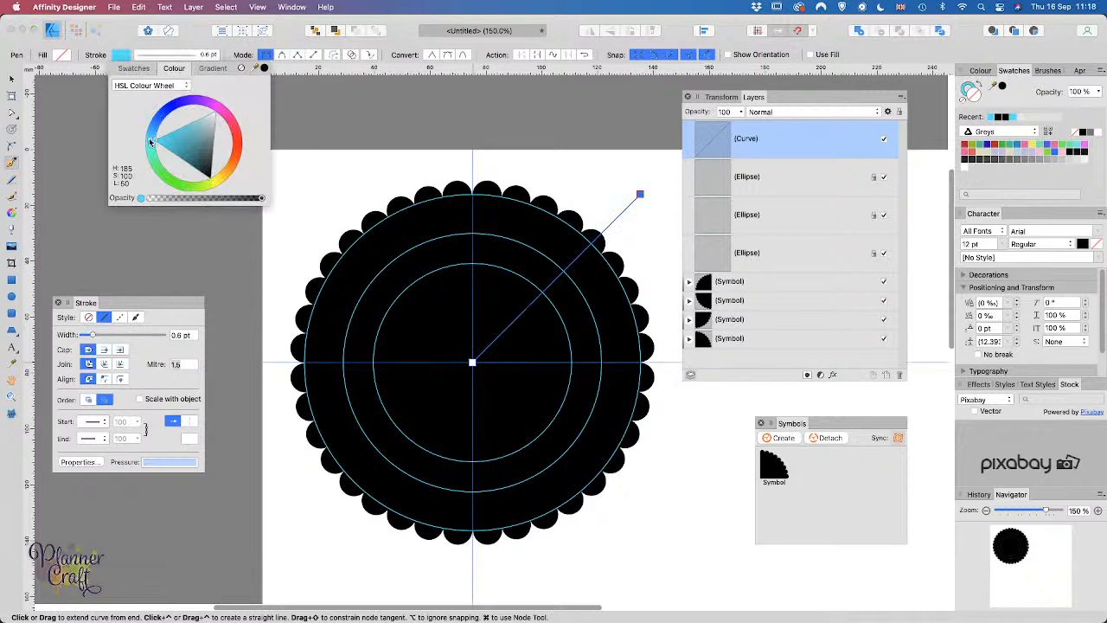
pyautogui.click(10, 80)
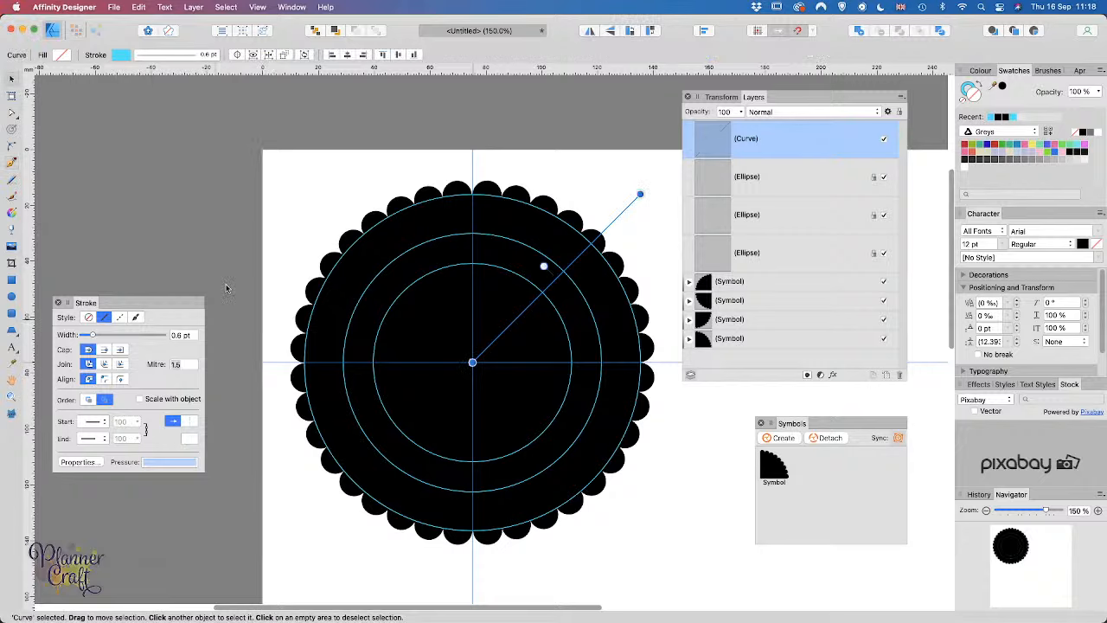
# Step: Lock the diagonal line in place
pyautogui.click(199, 237)
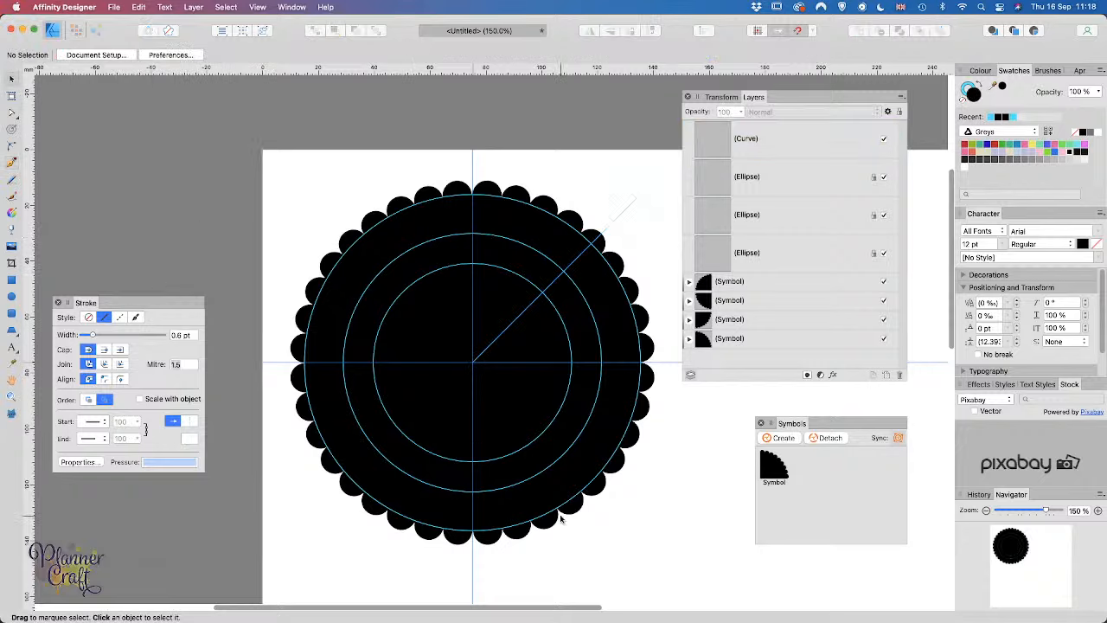
pyautogui.click(632, 210)
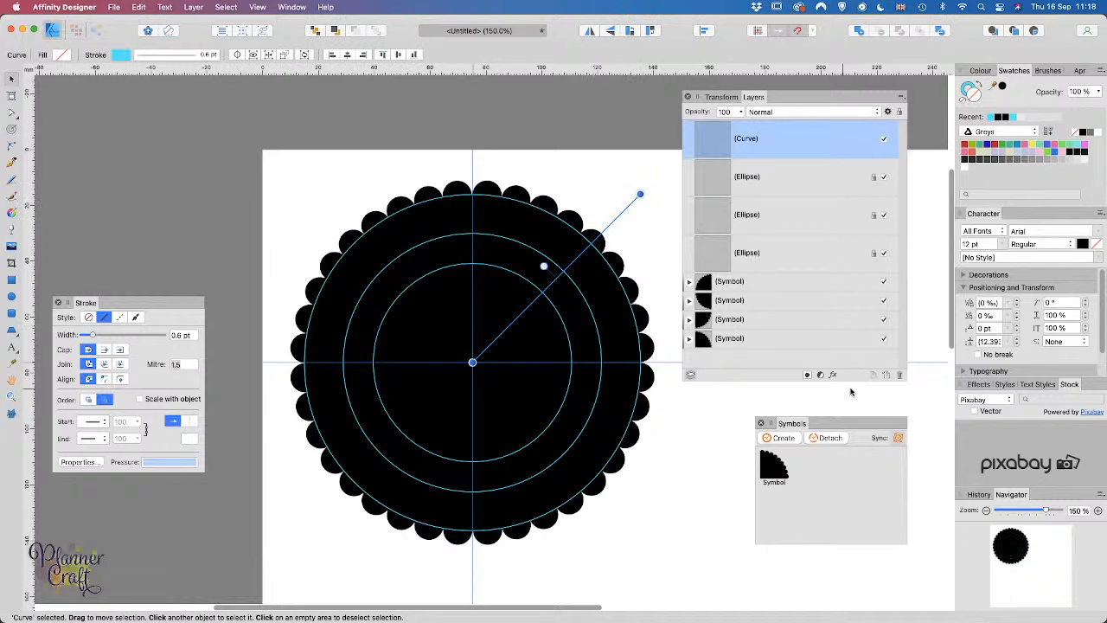
pyautogui.click(899, 111)
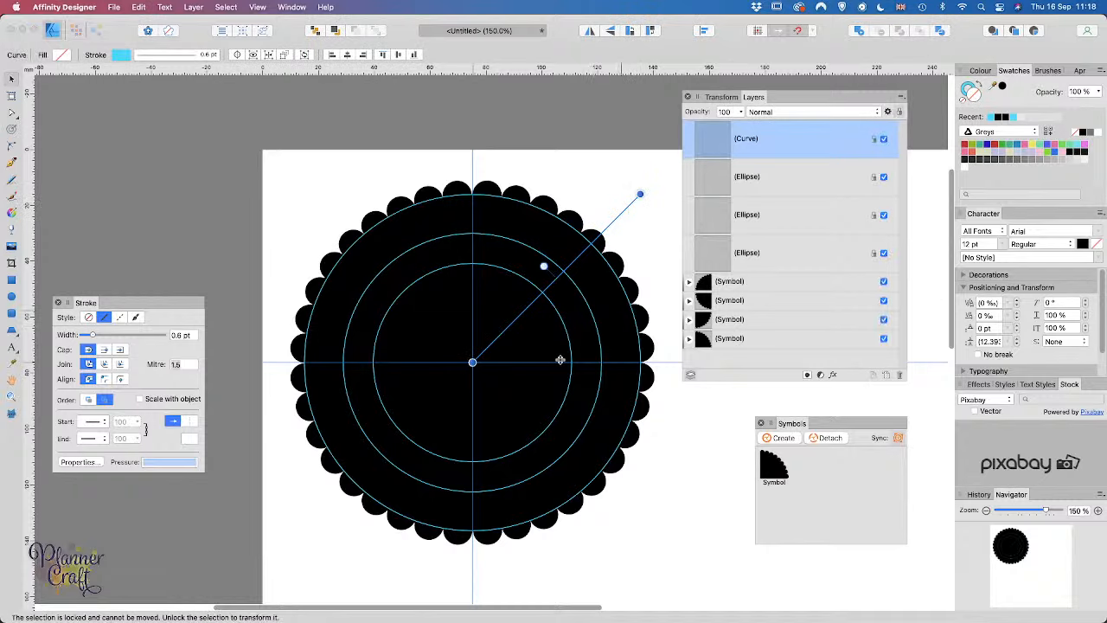
pyautogui.click(564, 188)
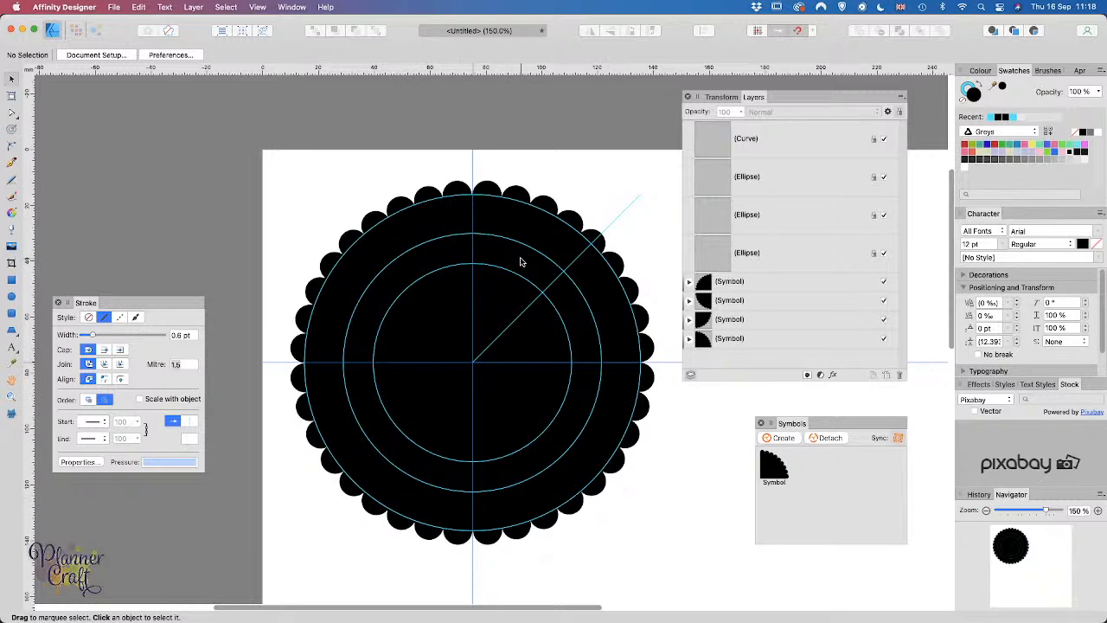
# Step: Zoom to 300% on the top of the scalloped circle and show the extra shape tools
pyautogui.press('super+equal')
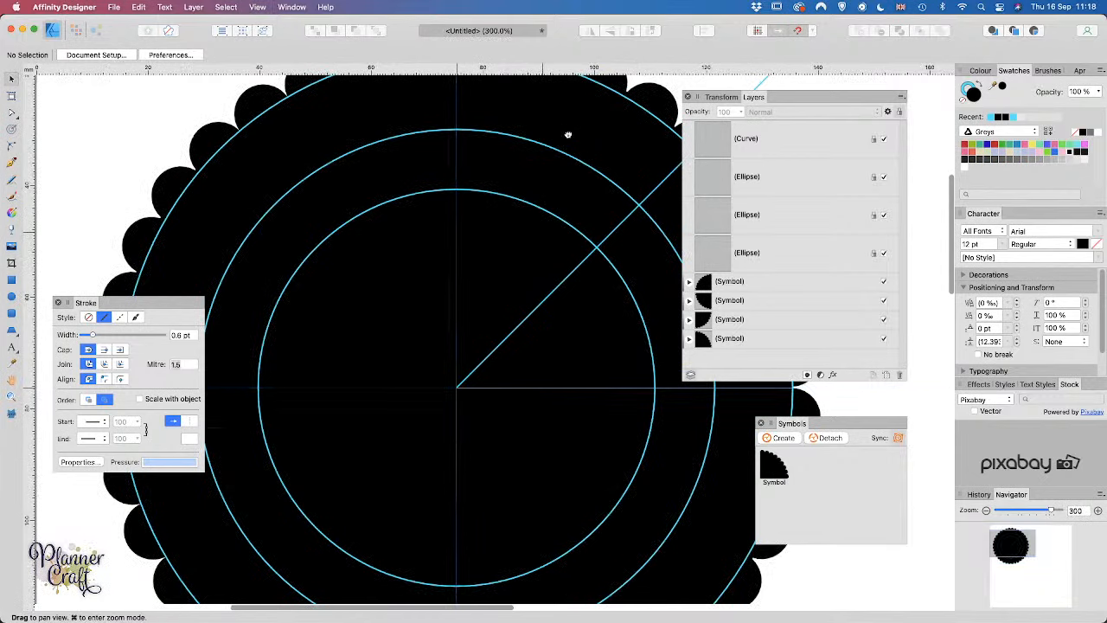
pyautogui.moveTo(568, 135); pyautogui.dragTo(502, 309)
pyautogui.moveTo(586, 431); pyautogui.dragTo(543, 418)
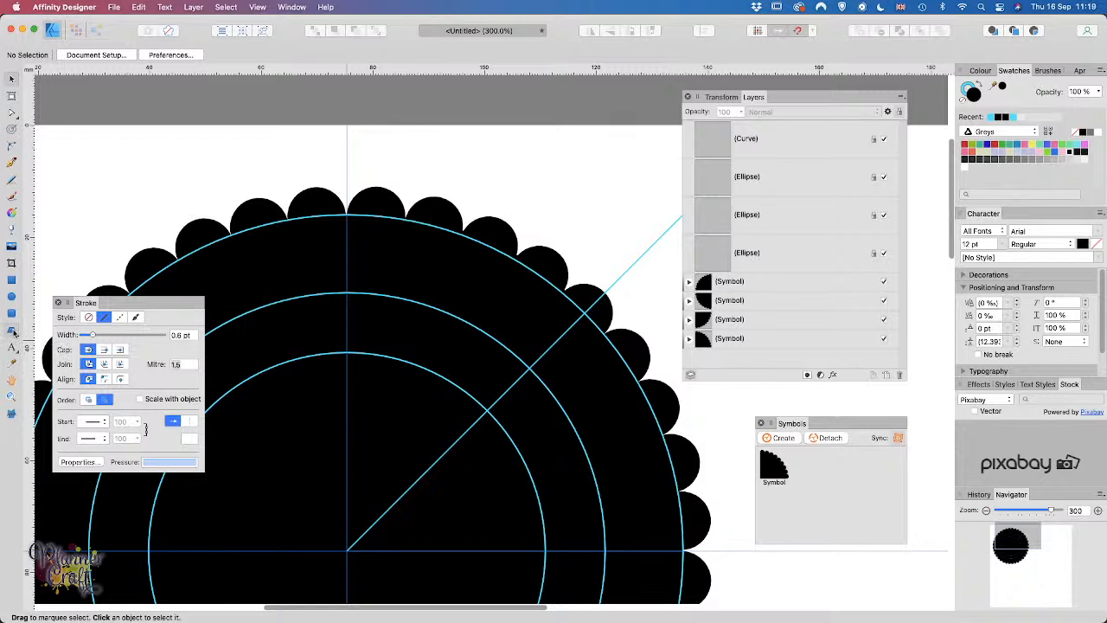
pyautogui.click(14, 333)
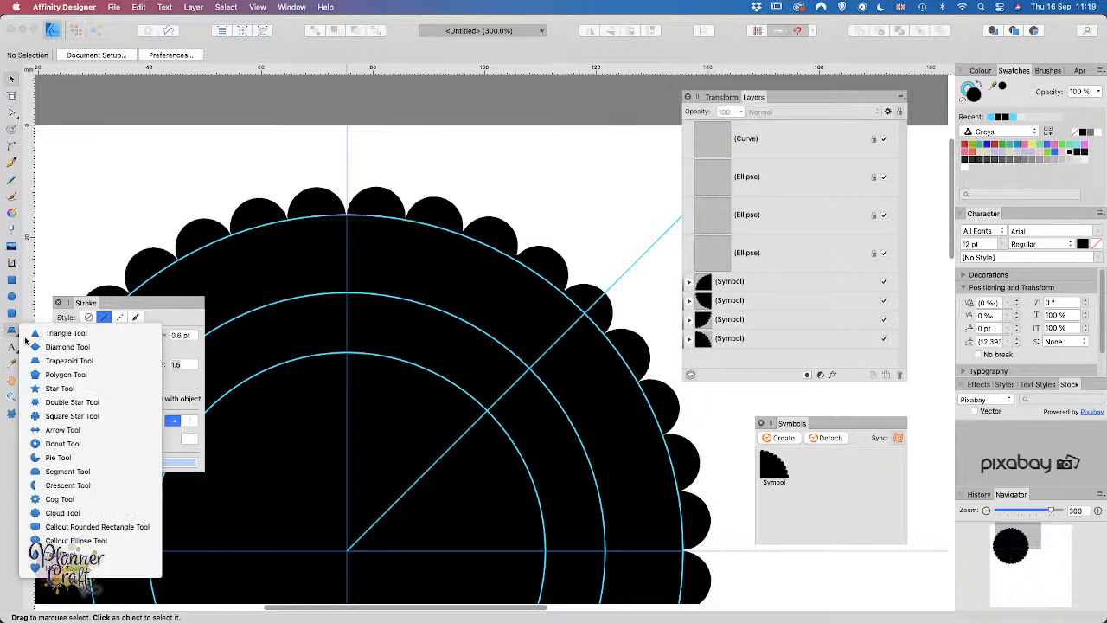
# Step: Draw a small heart near the circle's top with a pale pink fill and no stroke
pyautogui.click(109, 569)
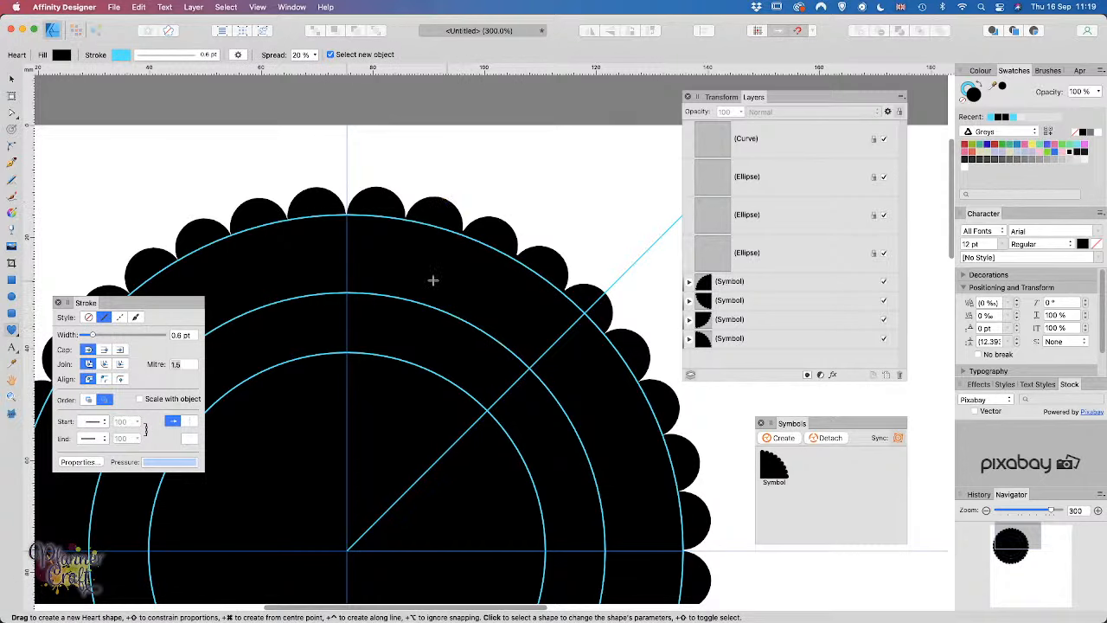
pyautogui.moveTo(381, 251); pyautogui.dragTo(423, 292)
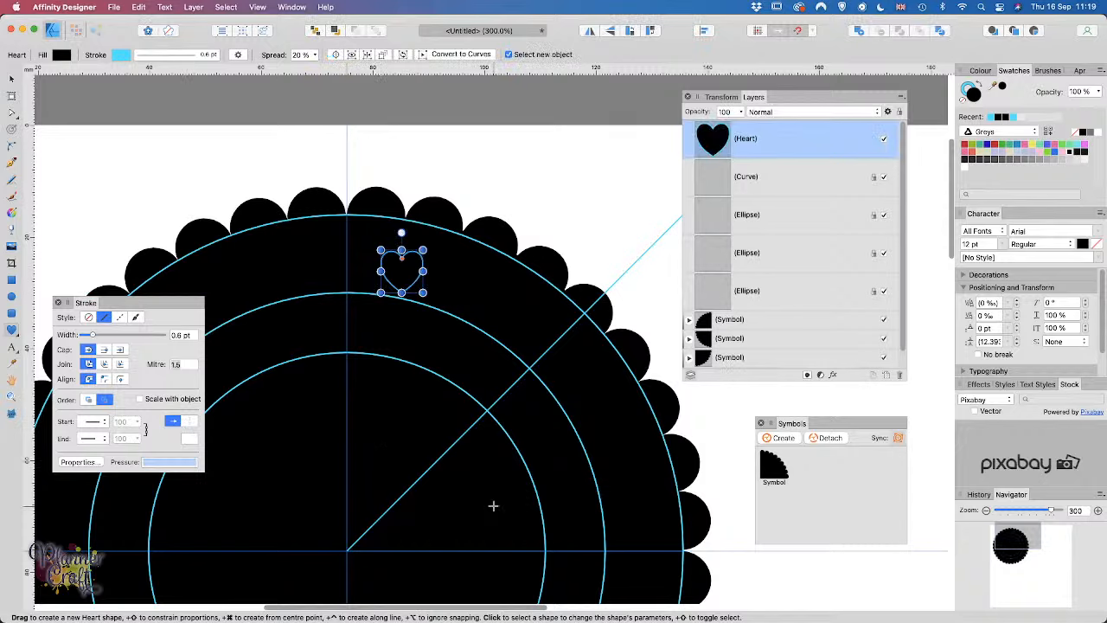
pyautogui.click(63, 55)
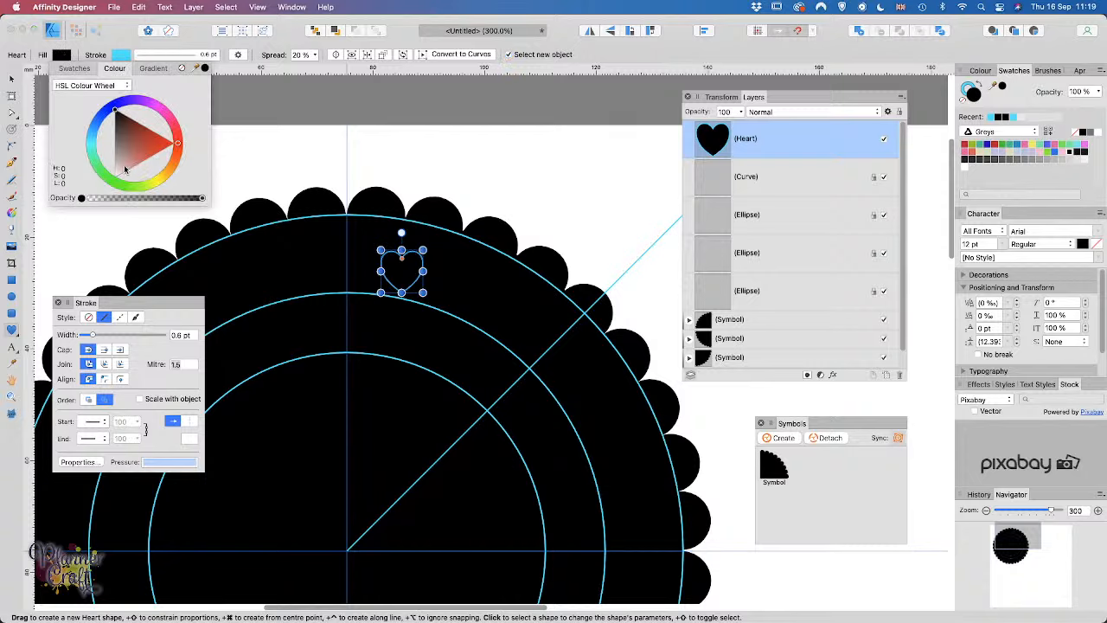
pyautogui.moveTo(125, 170); pyautogui.dragTo(123, 170)
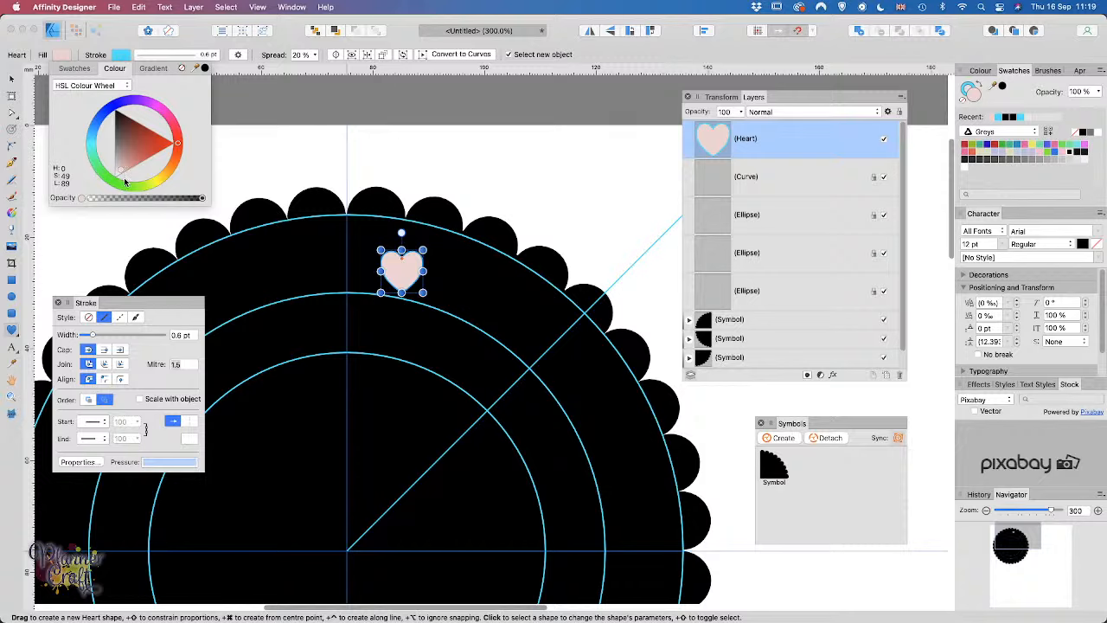
pyautogui.click(120, 55)
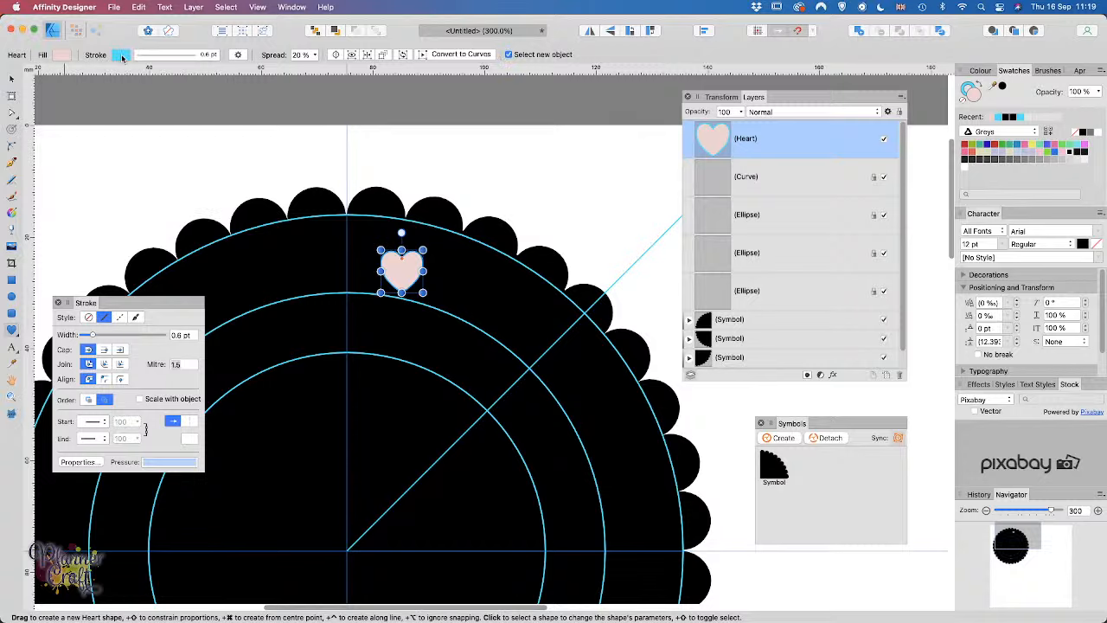
pyautogui.click(121, 55)
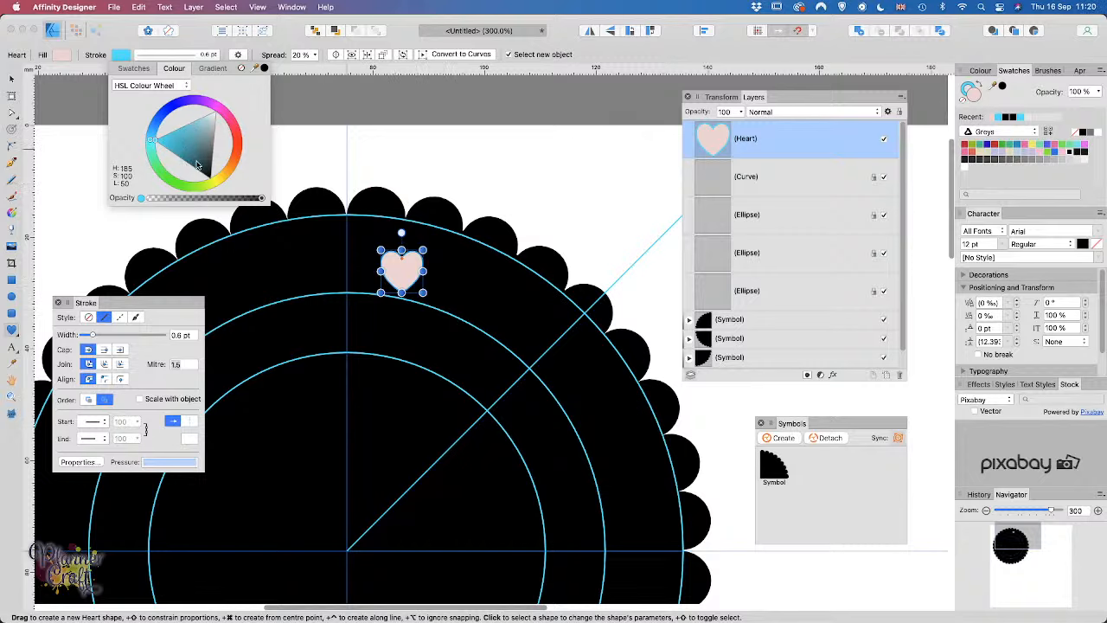
pyautogui.click(243, 69)
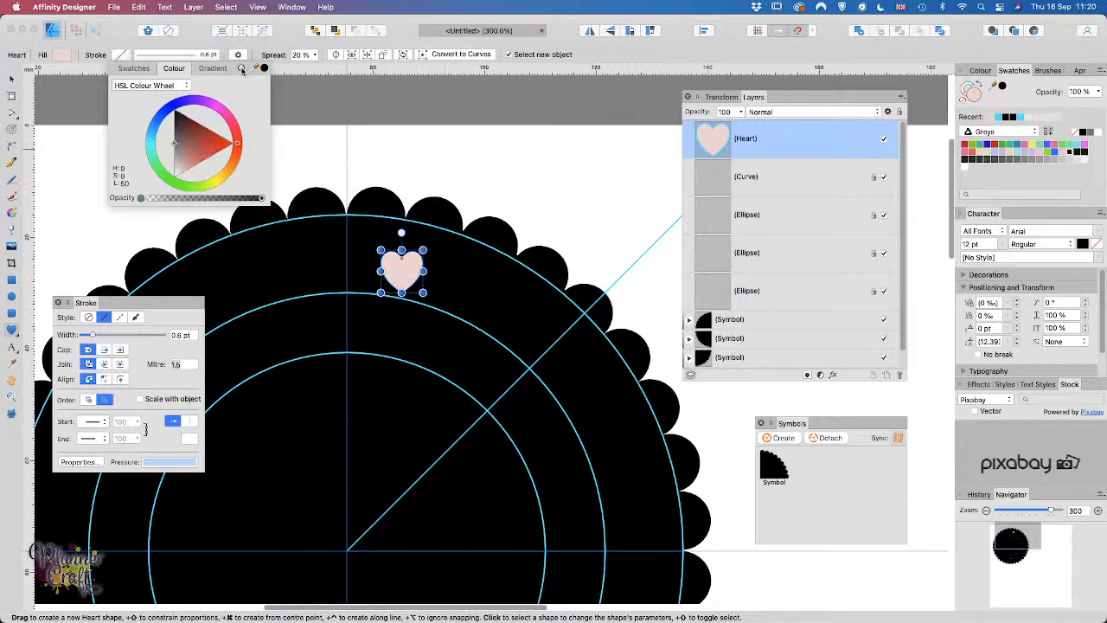
pyautogui.click(120, 54)
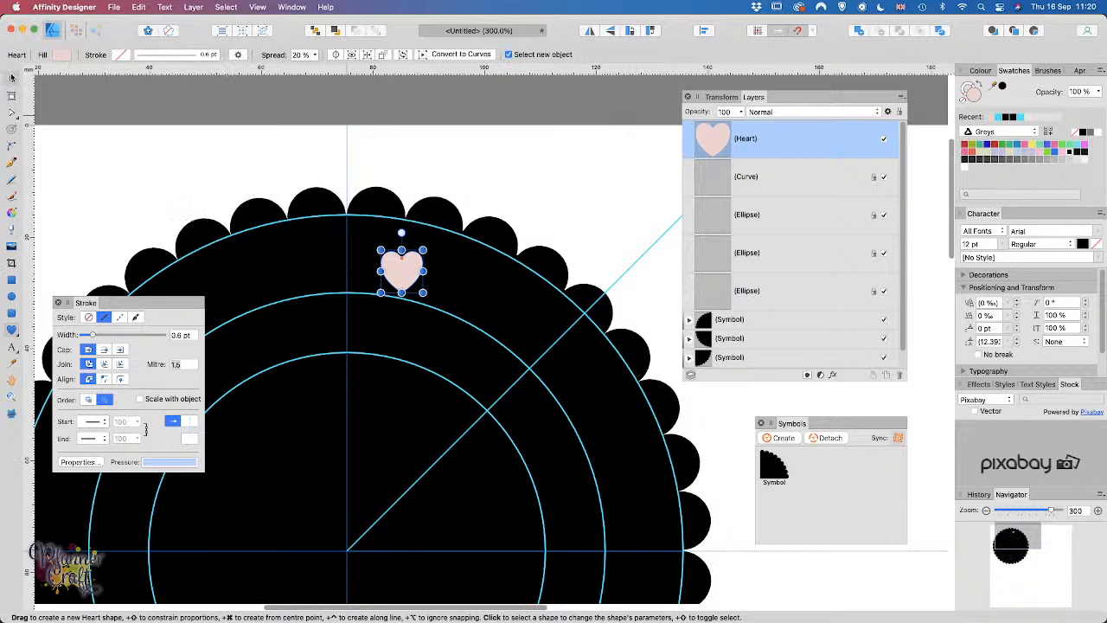
# Step: Move the heart onto the middle guide ring and tilt it about -24°
pyautogui.click(12, 78)
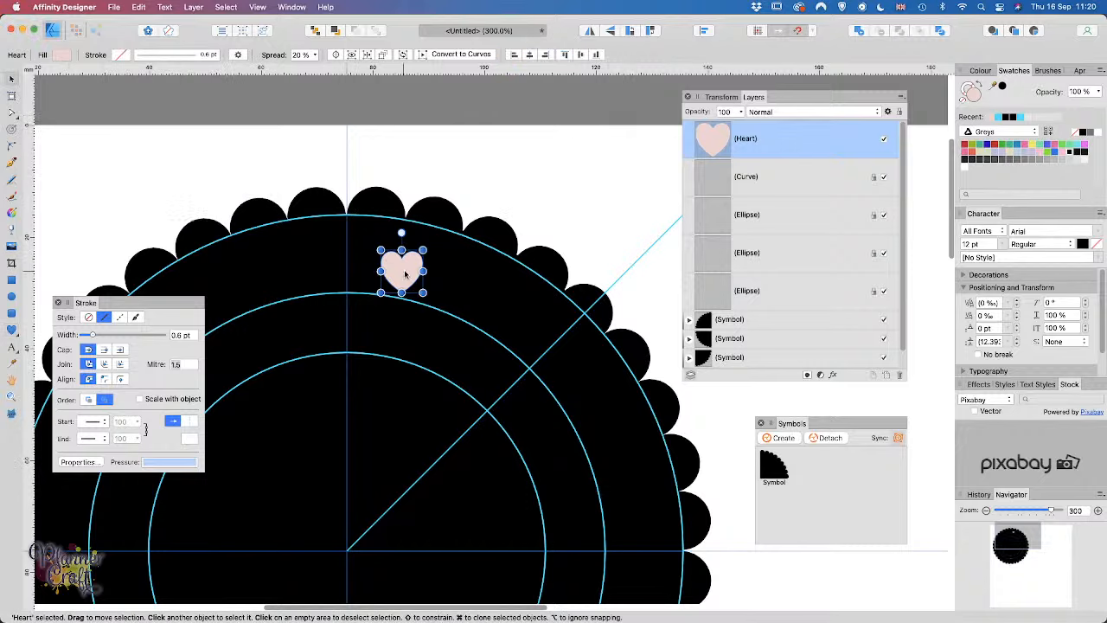
pyautogui.moveTo(405, 274); pyautogui.dragTo(453, 275)
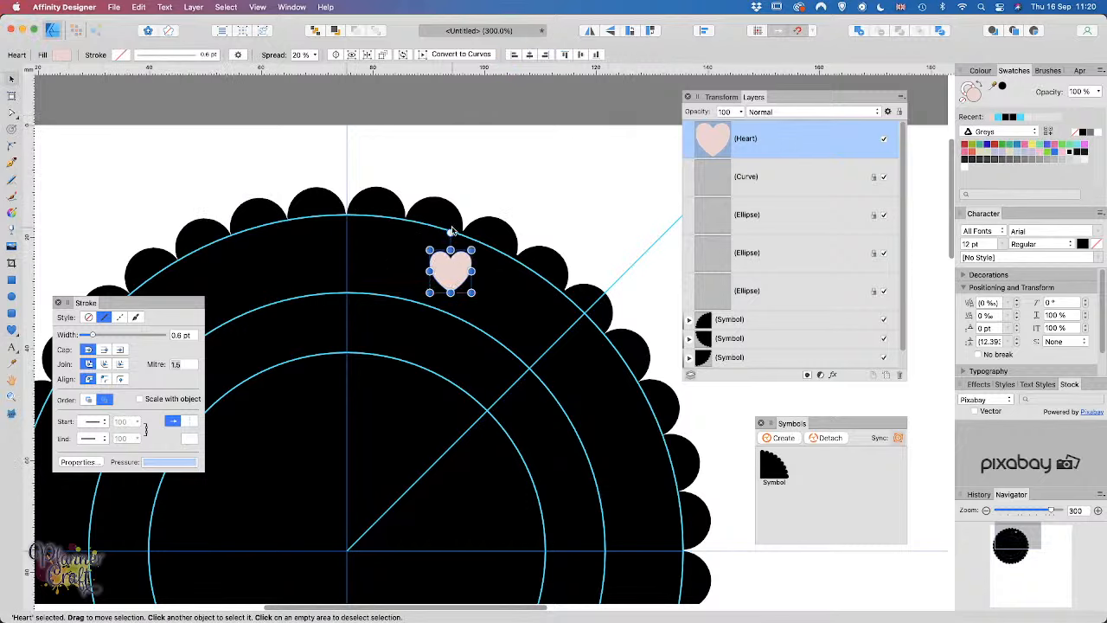
pyautogui.moveTo(451, 232)
pyautogui.mouseDown()
pyautogui.moveTo(481, 240)
pyautogui.moveTo(470, 238)
pyautogui.mouseUp()
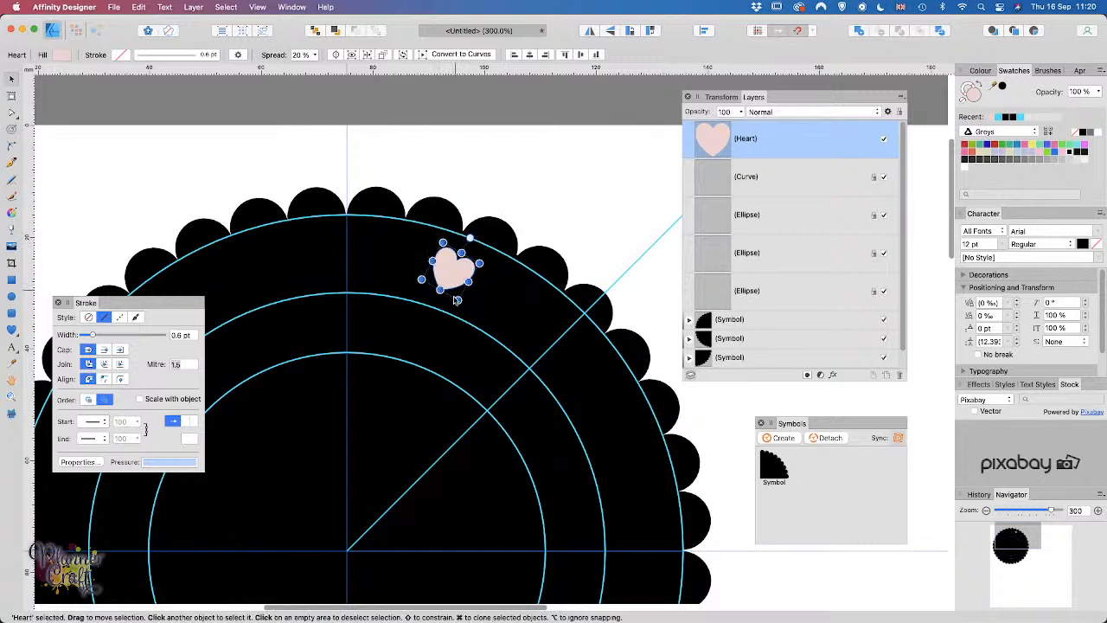
pyautogui.moveTo(457, 301); pyautogui.dragTo(440, 339)
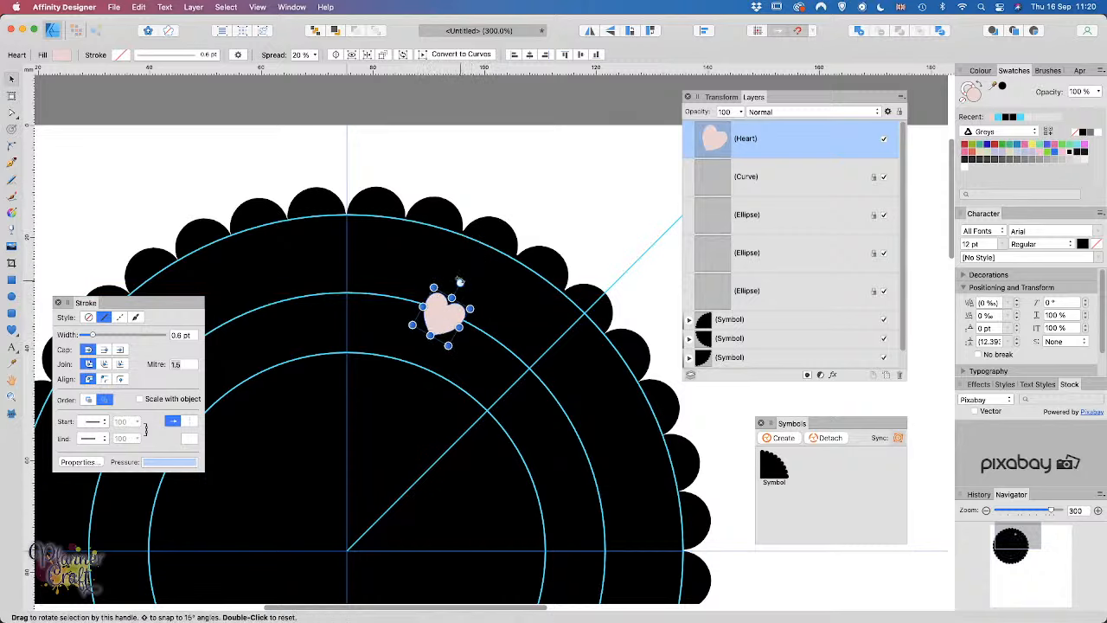
pyautogui.moveTo(459, 281); pyautogui.dragTo(456, 280)
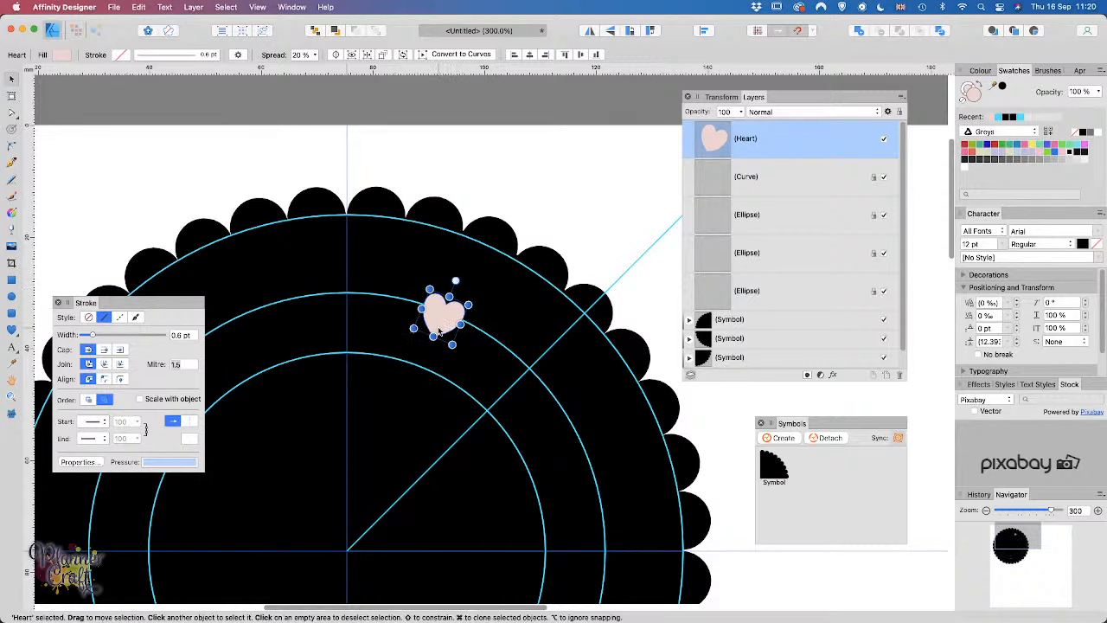
pyautogui.moveTo(439, 333); pyautogui.dragTo(444, 322)
pyautogui.moveTo(462, 280); pyautogui.dragTo(463, 281)
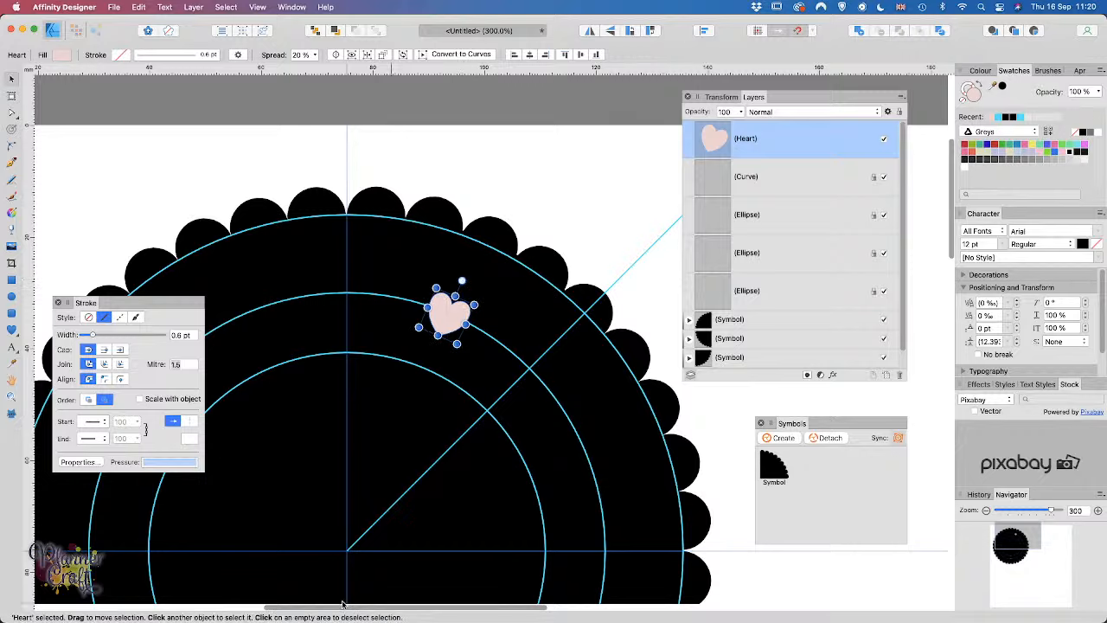
pyautogui.click(571, 212)
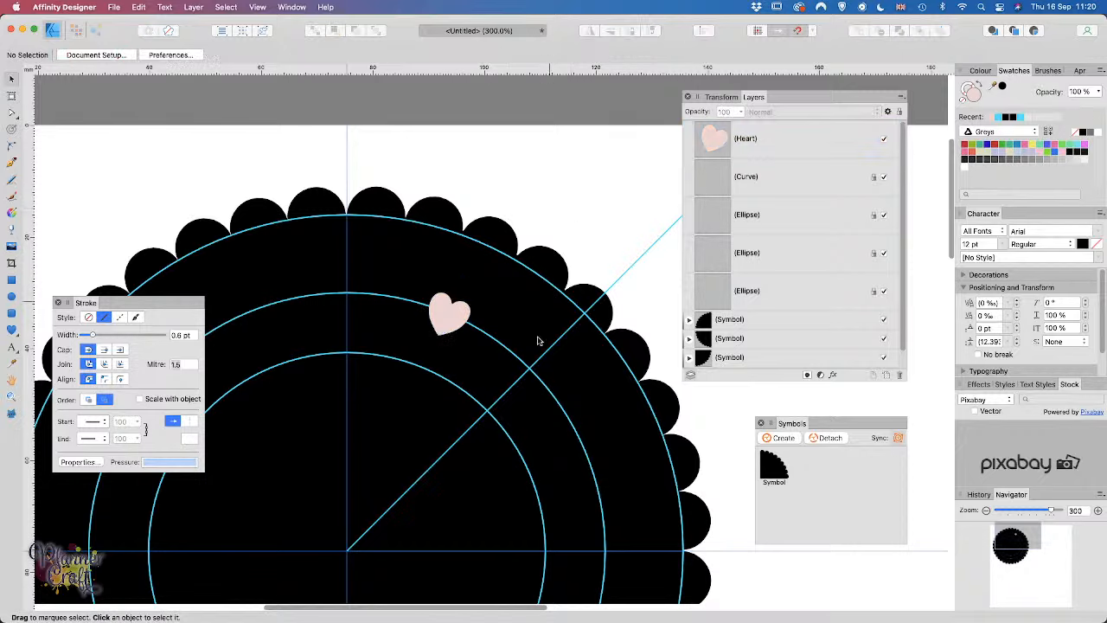
# Step: Draw a second heart along the ring and a tall narrow heart near the top, tilting it
pyautogui.click(12, 329)
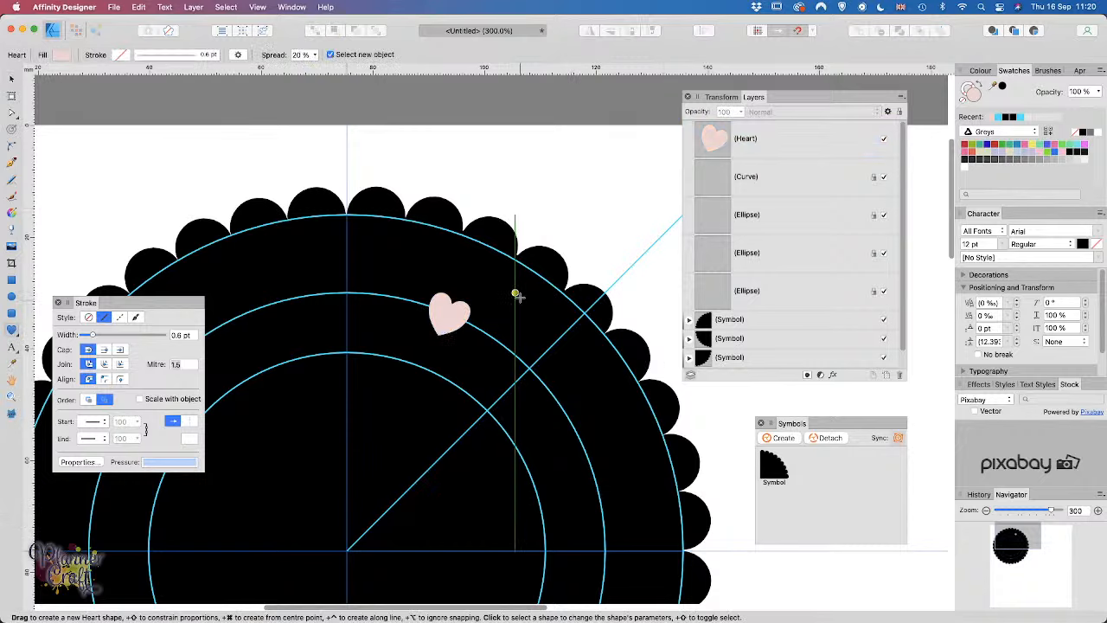
pyautogui.moveTo(516, 296); pyautogui.dragTo(543, 327)
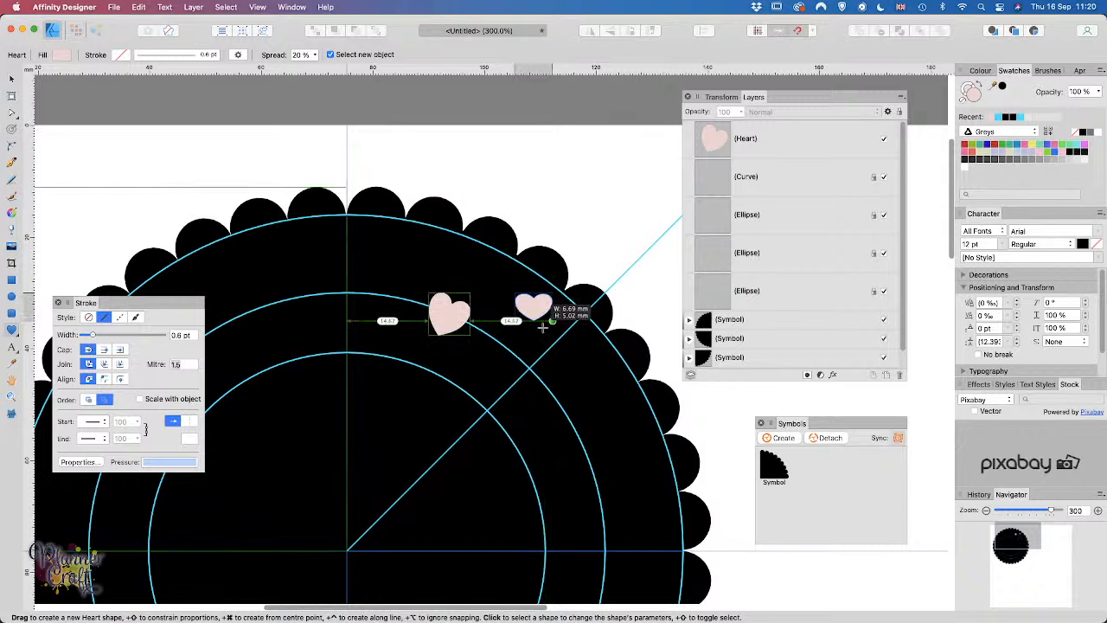
pyautogui.moveTo(543, 327); pyautogui.dragTo(543, 327)
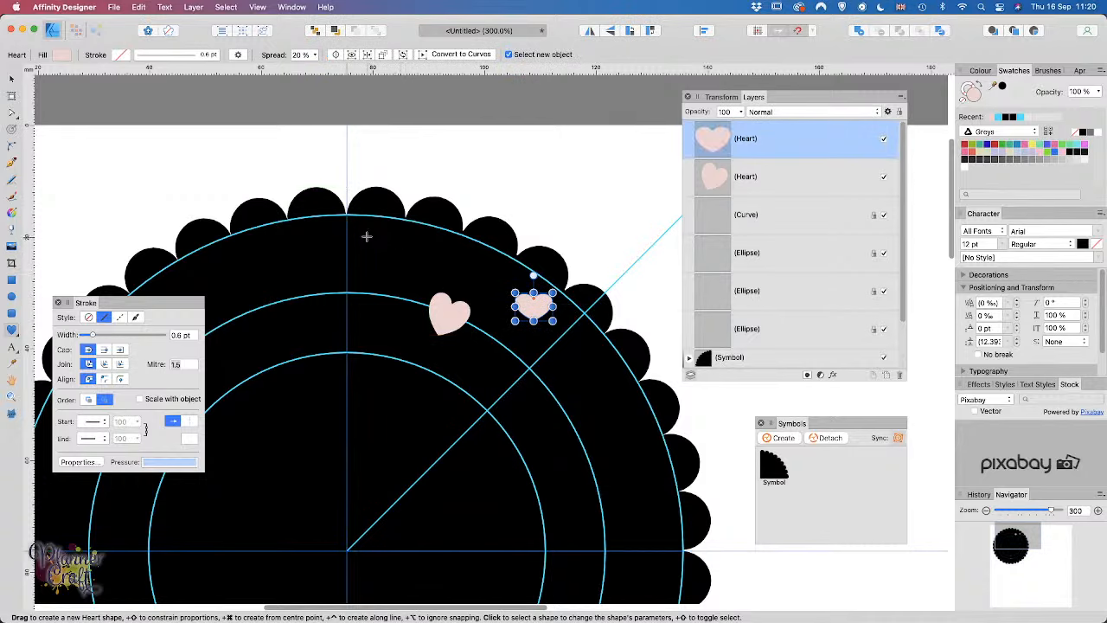
pyautogui.moveTo(367, 238); pyautogui.dragTo(385, 270)
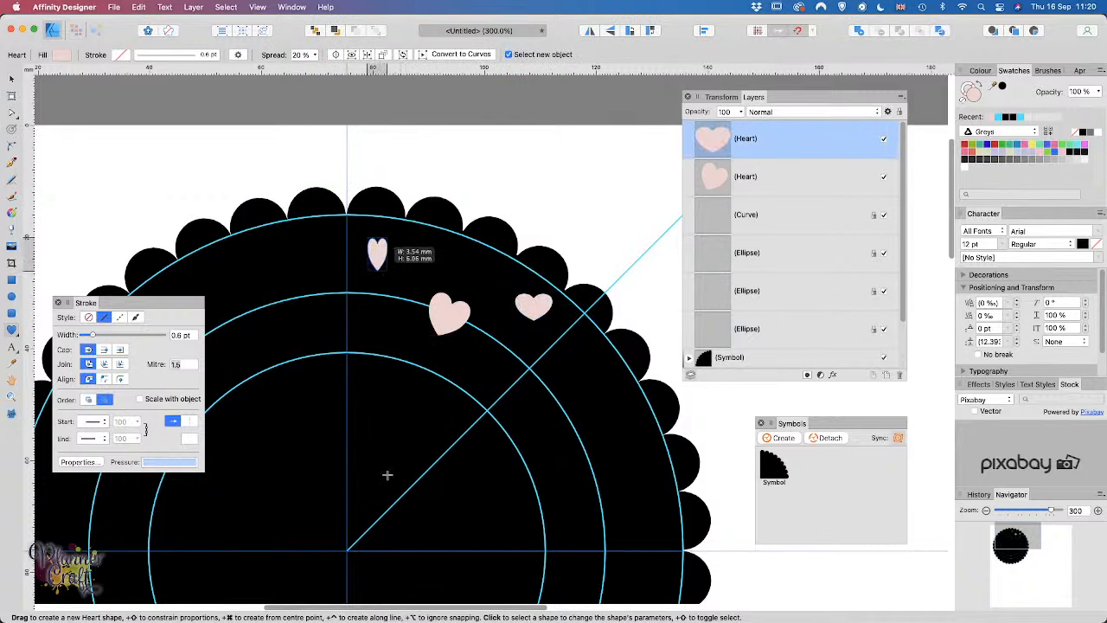
pyautogui.moveTo(387, 475); pyautogui.dragTo(386, 474)
pyautogui.press('v')
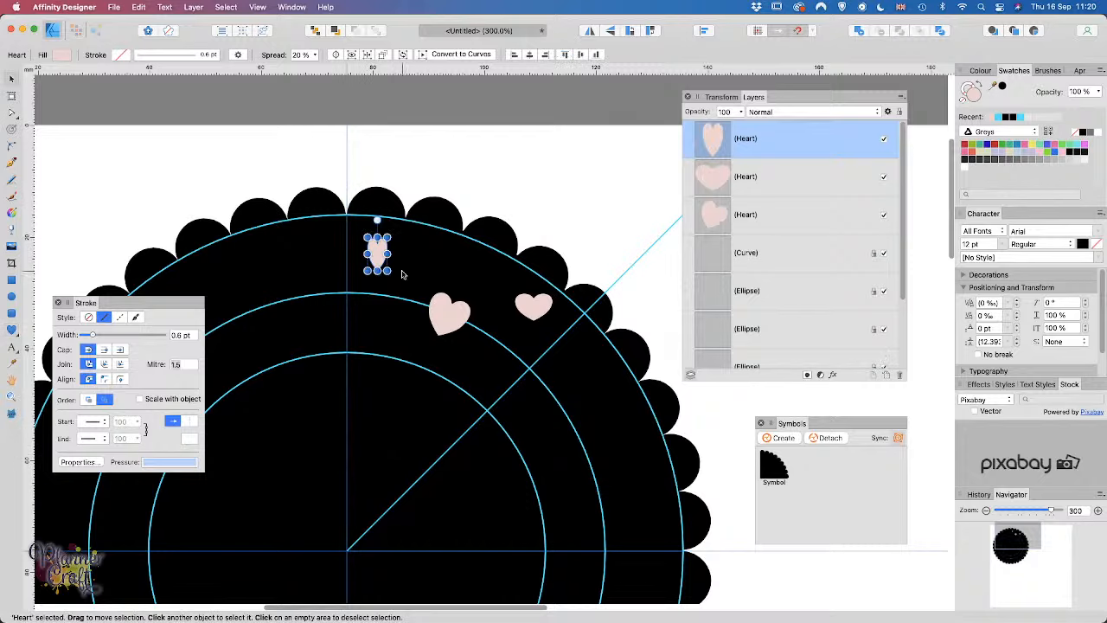
pyautogui.moveTo(377, 219); pyautogui.dragTo(367, 222)
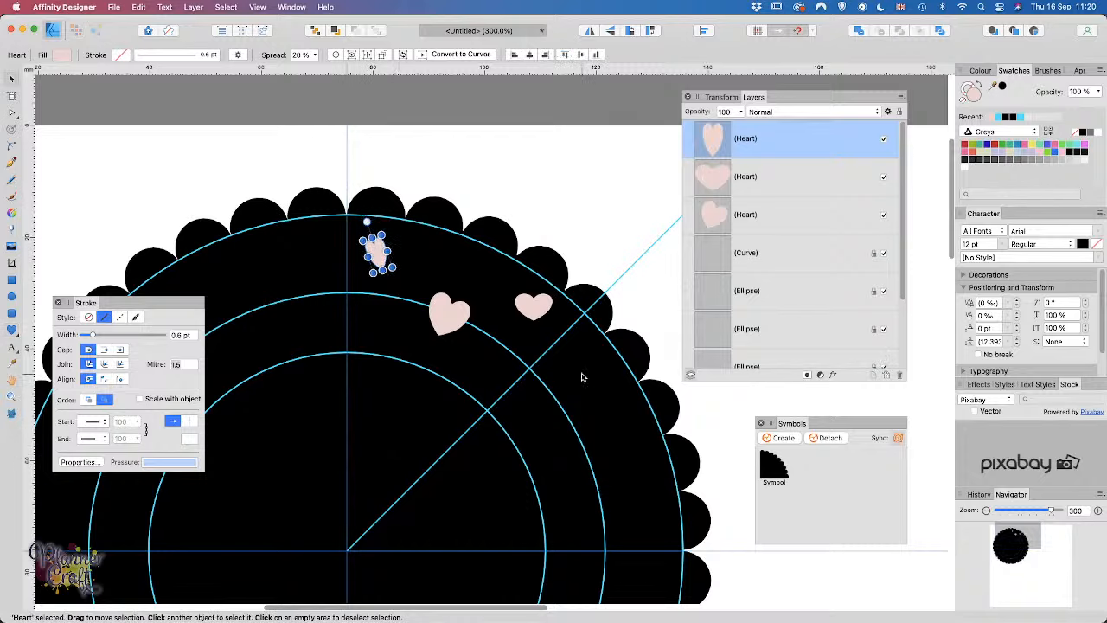
# Step: Rotate the right-hand heart about -46°, resize the small upper heart, and deepen both hearts' grooves
pyautogui.click(531, 299)
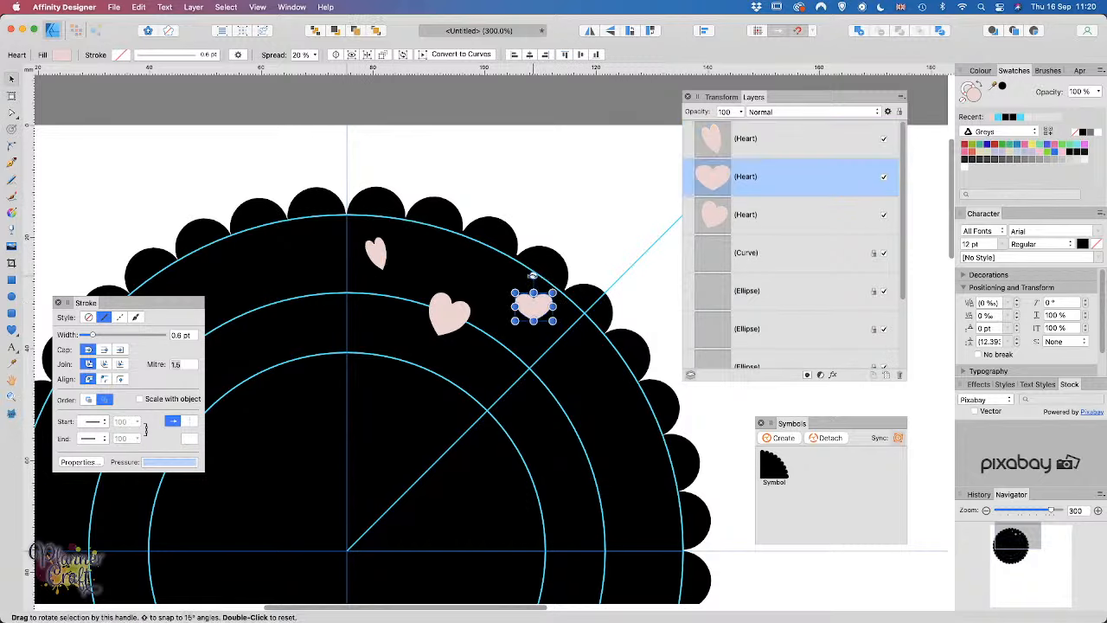
pyautogui.moveTo(531, 276); pyautogui.dragTo(582, 265)
pyautogui.click(381, 253)
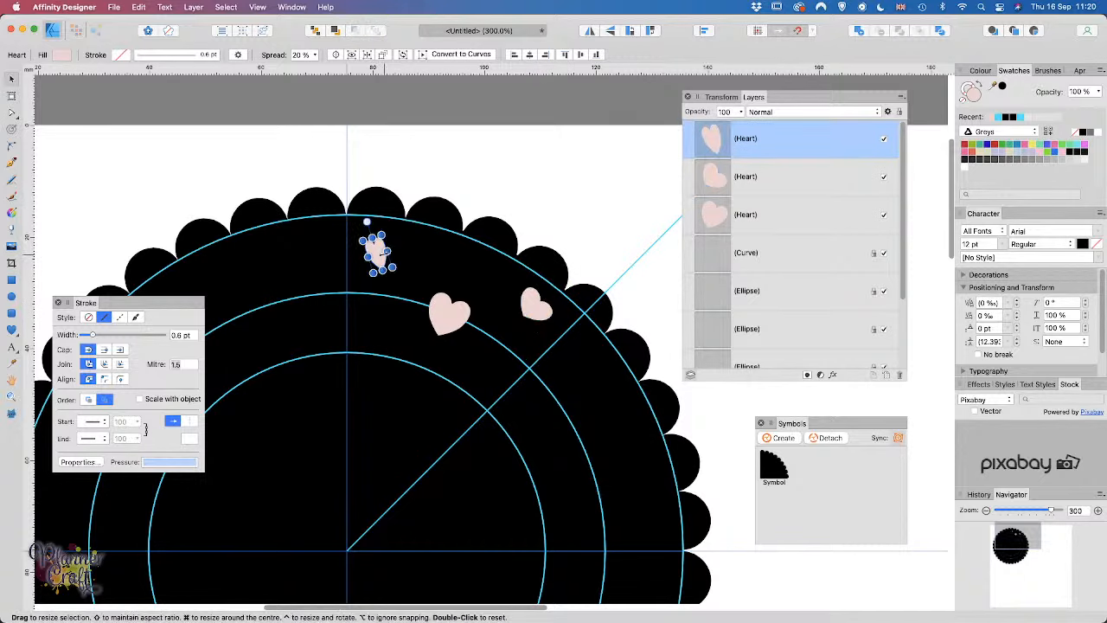
pyautogui.moveTo(386, 251); pyautogui.dragTo(397, 248)
pyautogui.click(584, 231)
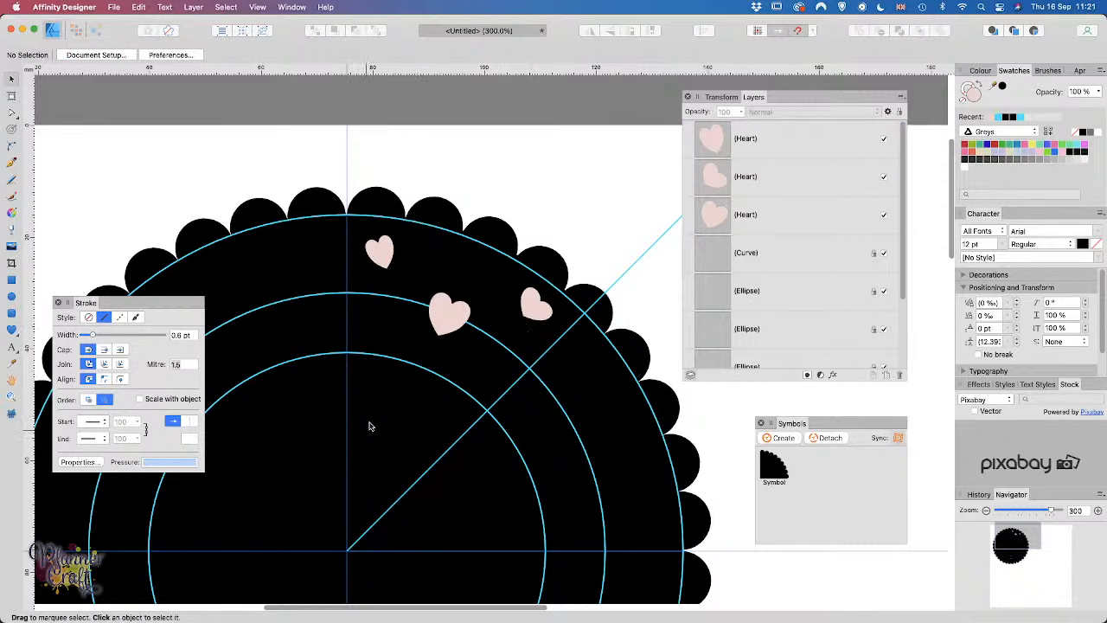
pyautogui.click(374, 256)
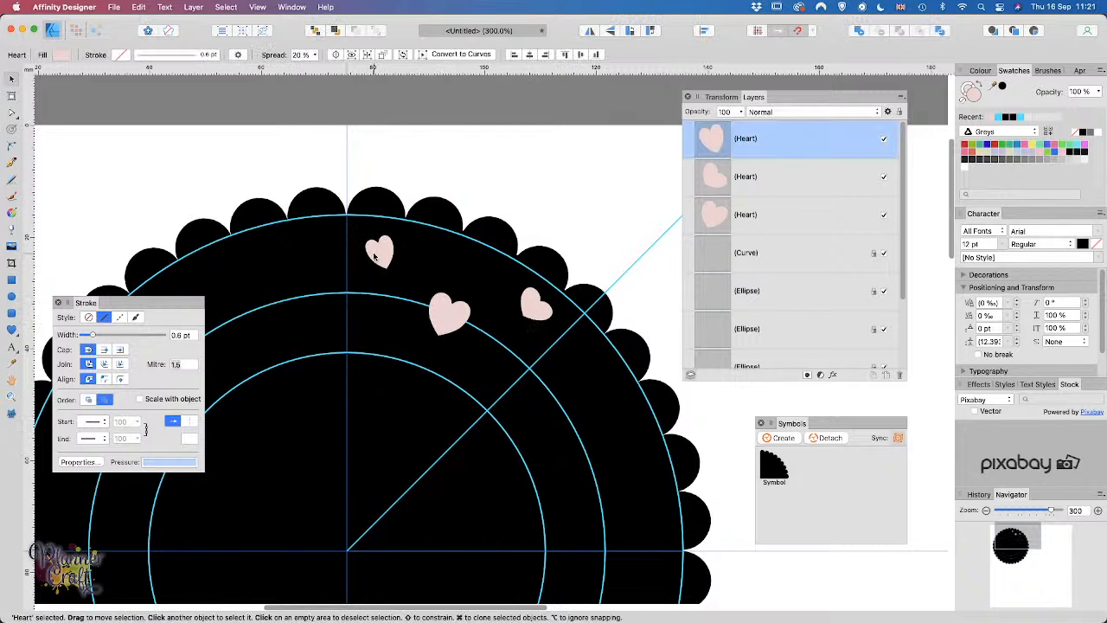
pyautogui.click(11, 330)
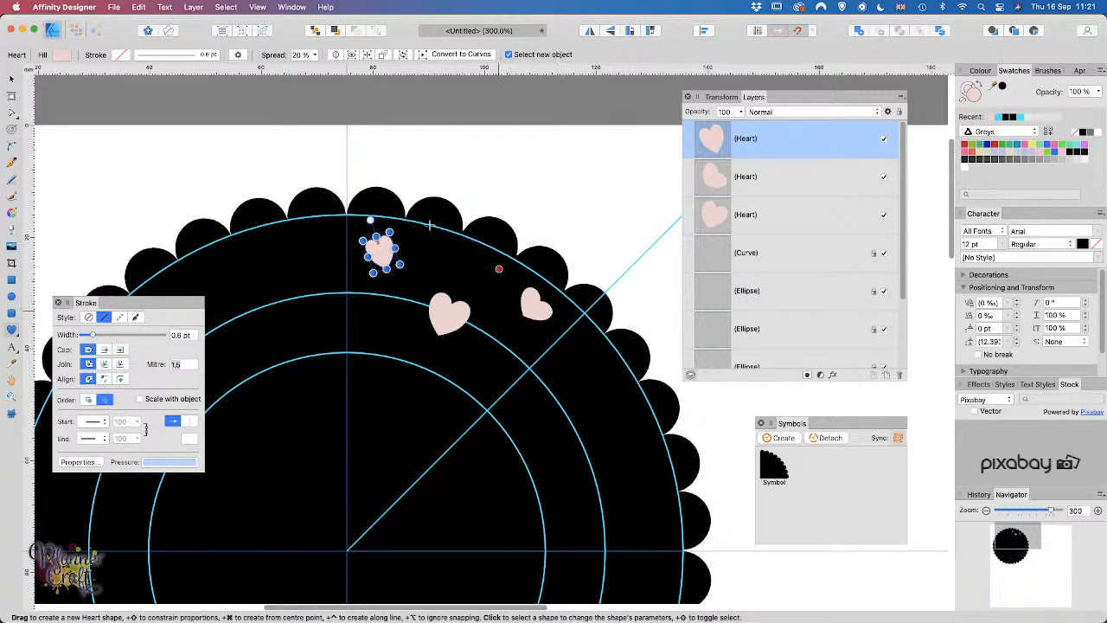
pyautogui.moveTo(377, 245); pyautogui.dragTo(378, 243)
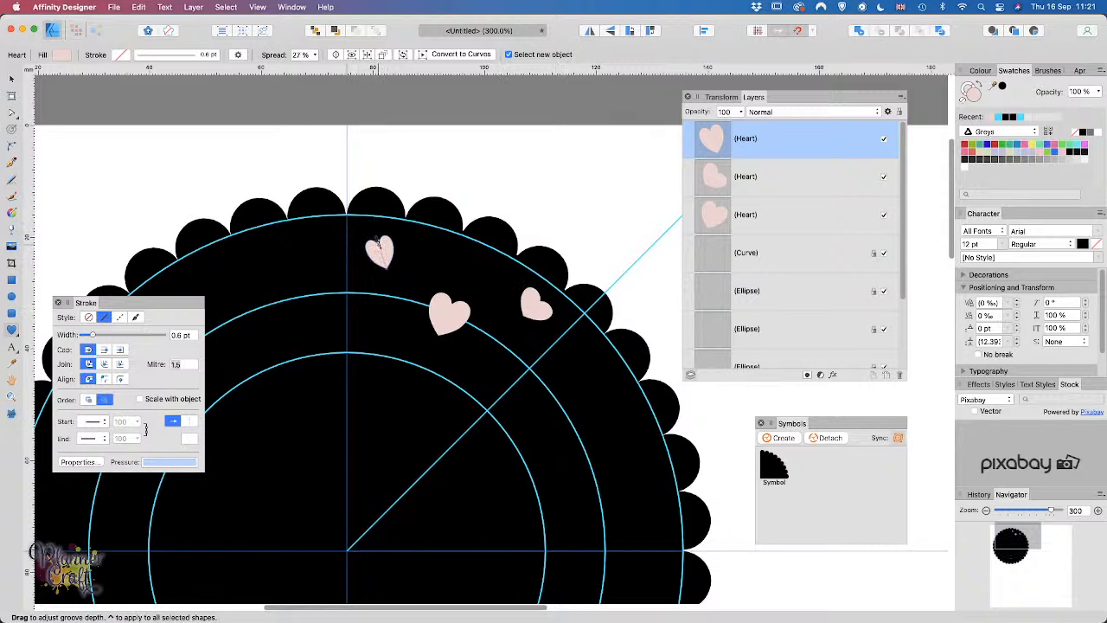
pyautogui.click(540, 313)
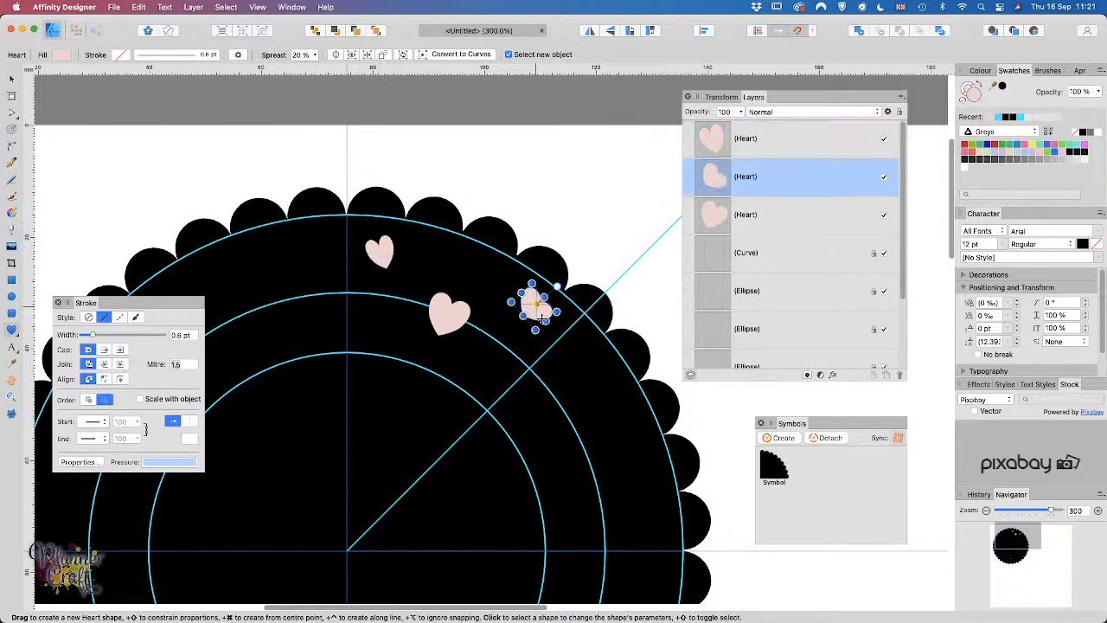
pyautogui.moveTo(537, 302); pyautogui.dragTo(536, 302)
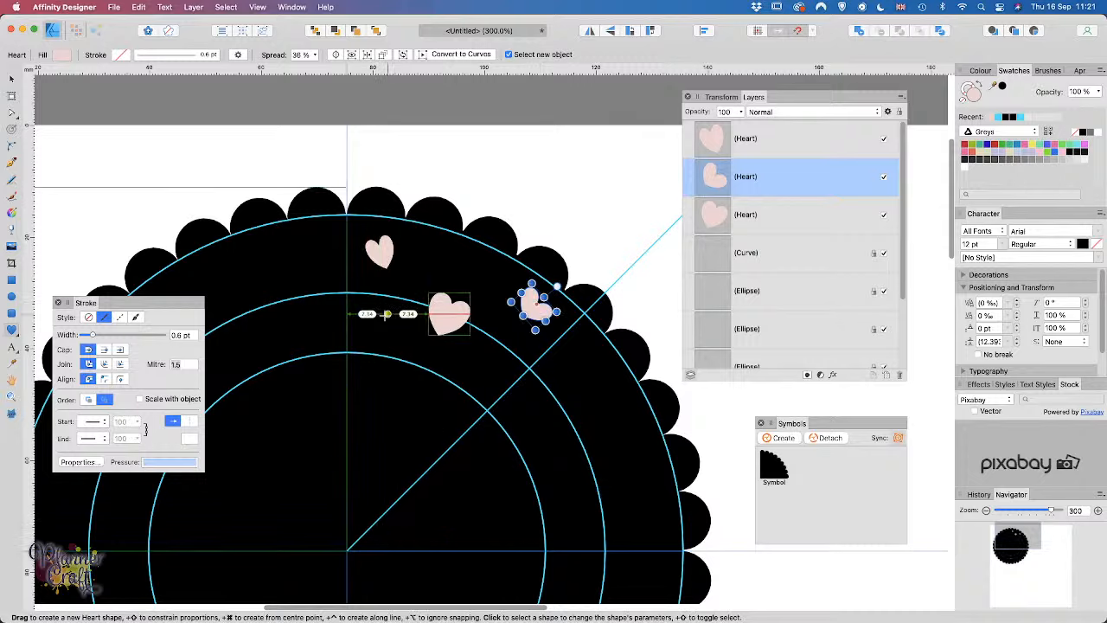
# Step: Draw another small heart inside the quarter and tilt it slightly
pyautogui.moveTo(387, 314); pyautogui.dragTo(501, 350)
pyautogui.click(400, 326)
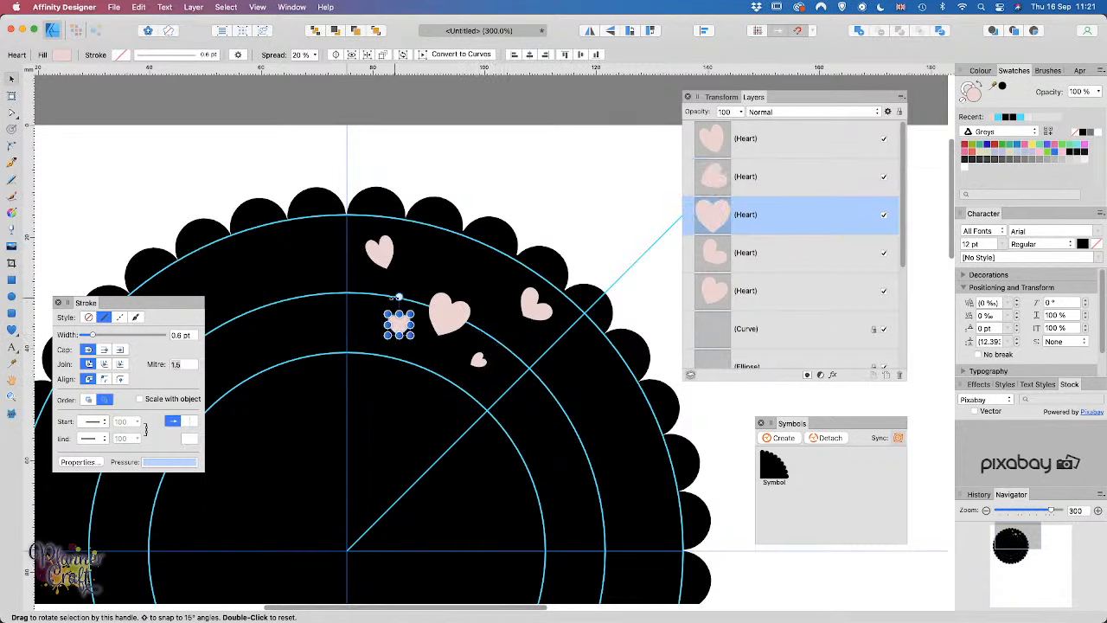
pyautogui.moveTo(398, 297); pyautogui.dragTo(378, 331)
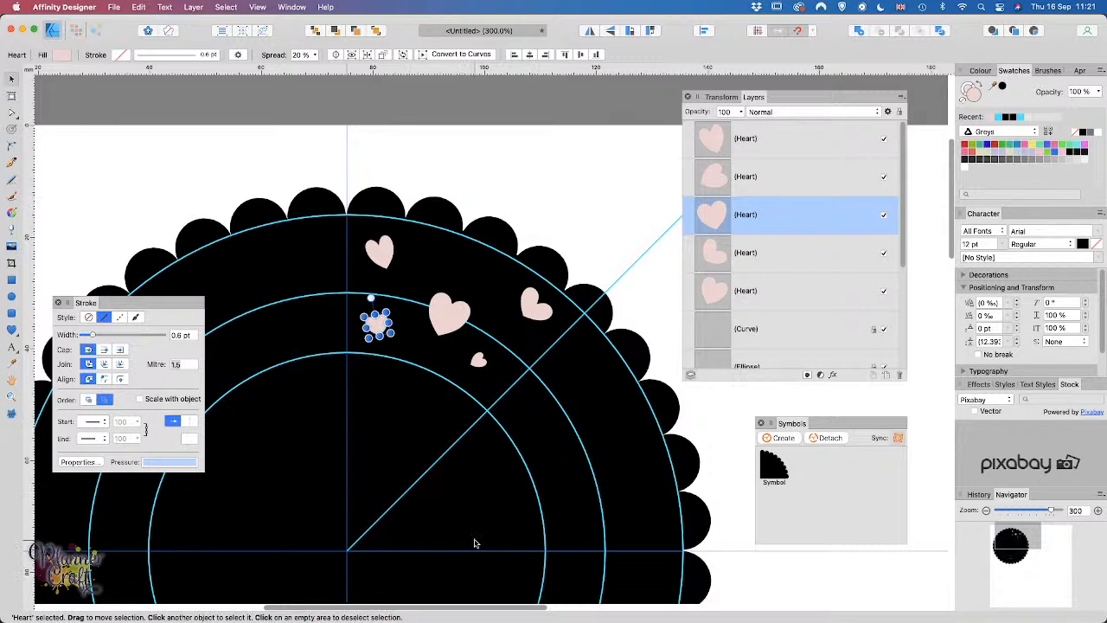
# Step: Zoom to 500% and enlarge the small left heart and the middle heart to about 11.5 mm
pyautogui.press('super+equal')
pyautogui.press('super+equal')
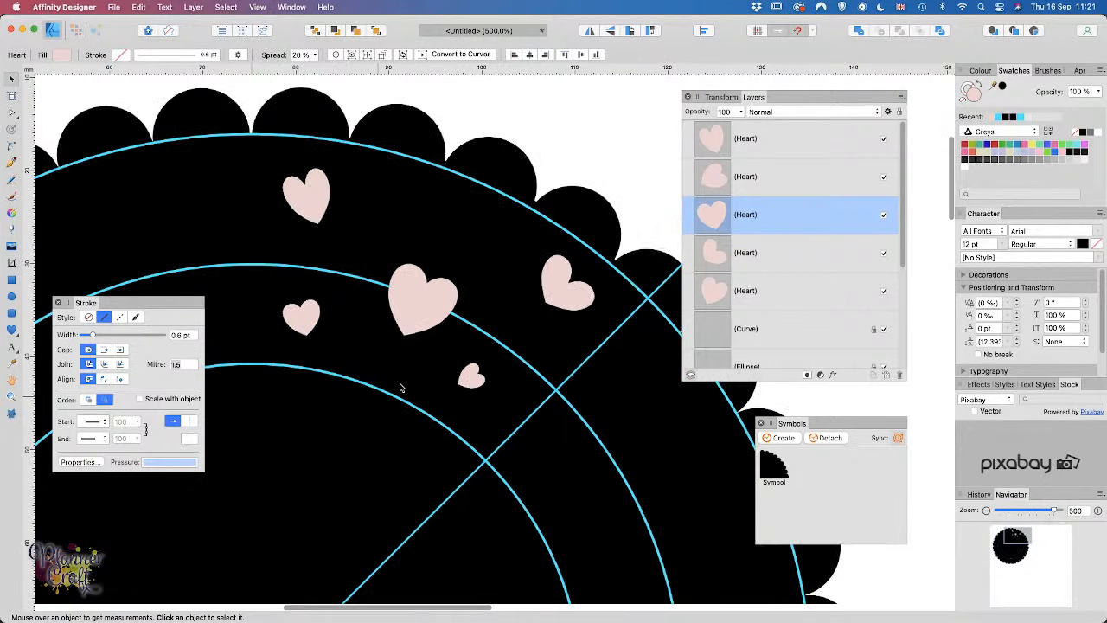
pyautogui.moveTo(421, 382); pyautogui.dragTo(460, 511)
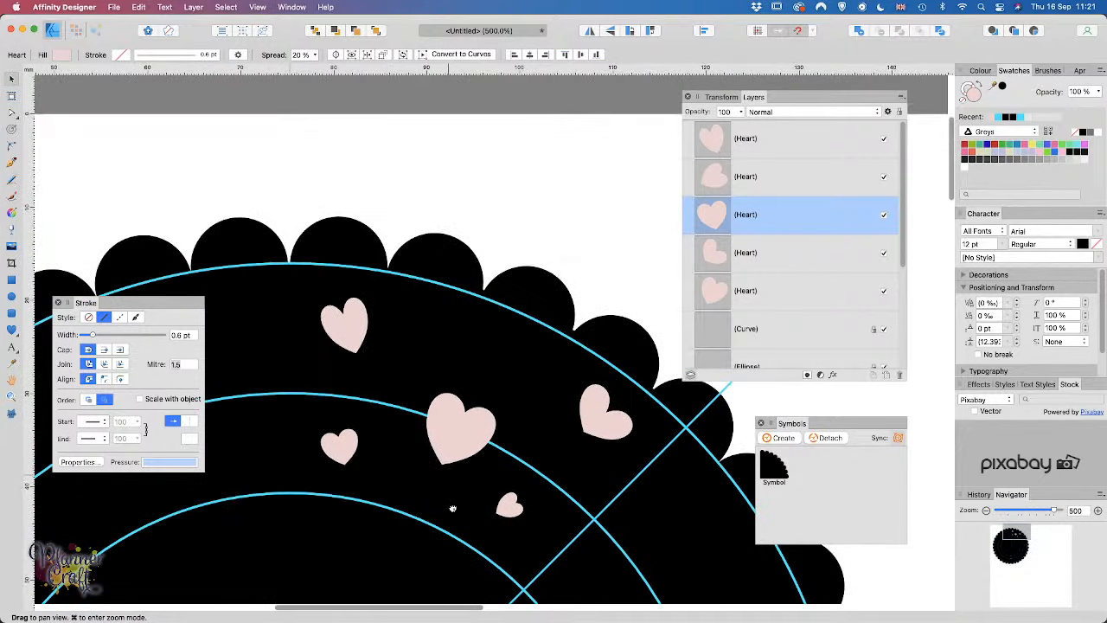
pyautogui.click(322, 450)
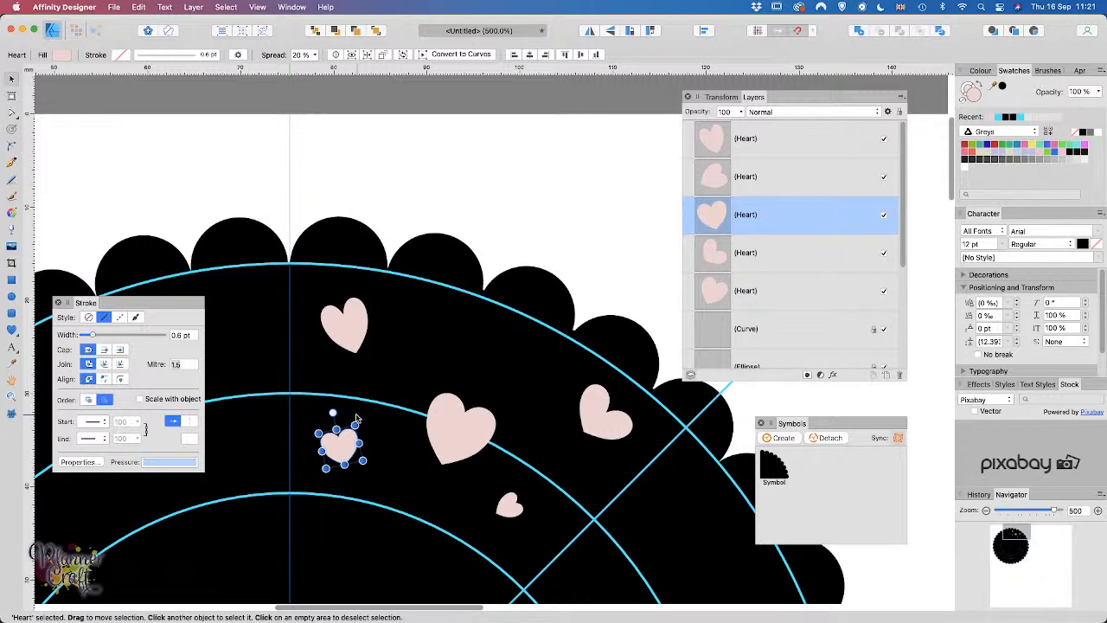
pyautogui.click(721, 97)
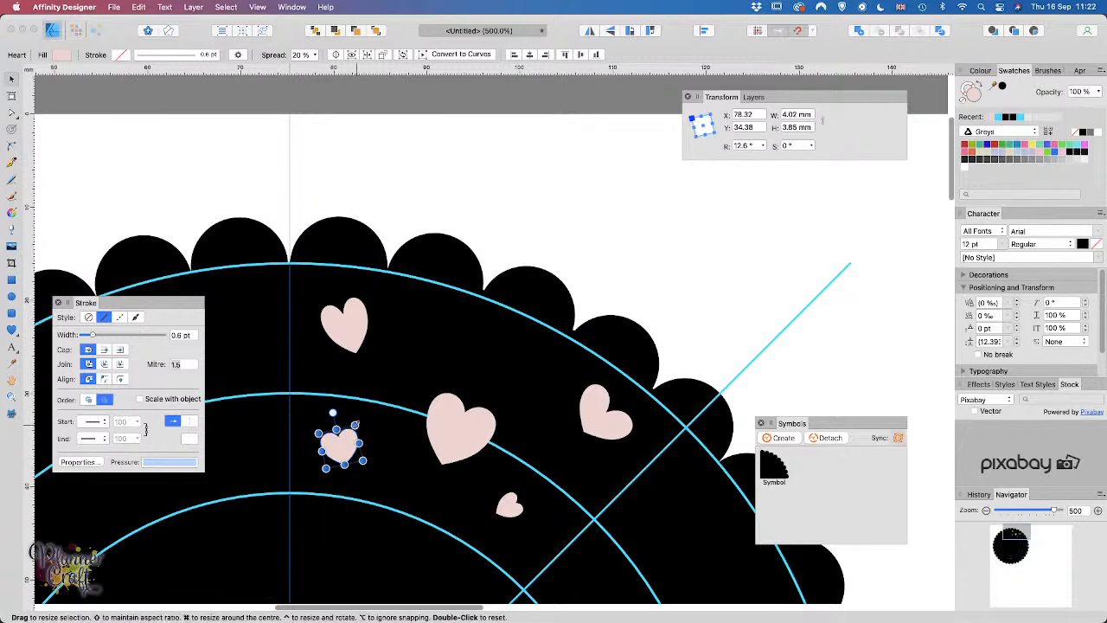
pyautogui.moveTo(354, 425); pyautogui.dragTo(374, 400)
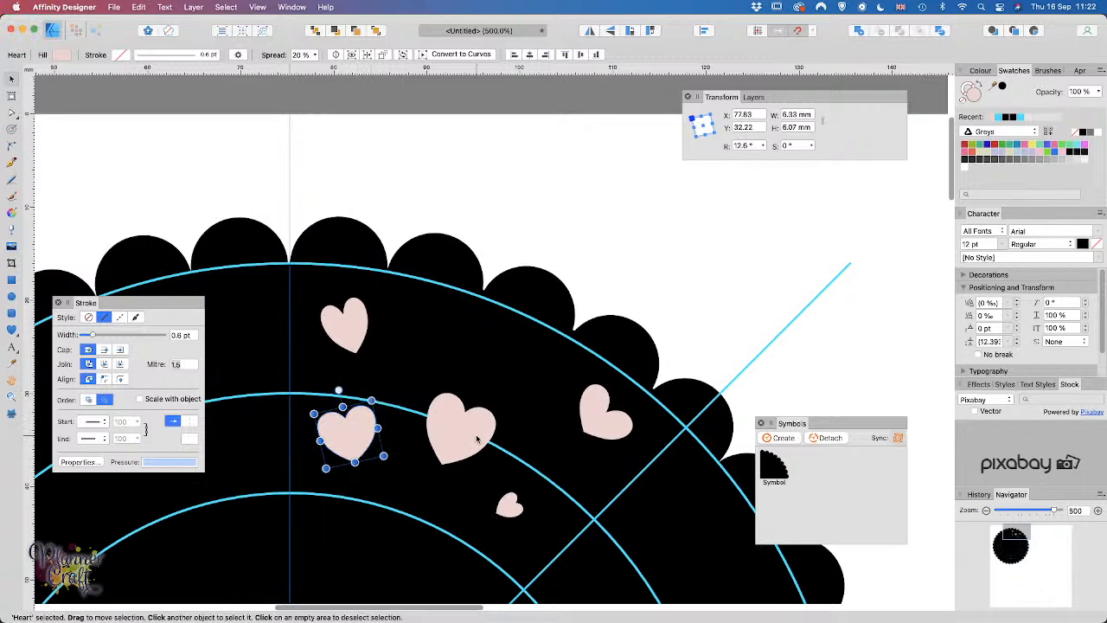
pyautogui.click(476, 433)
pyautogui.moveTo(503, 412); pyautogui.dragTo(552, 393)
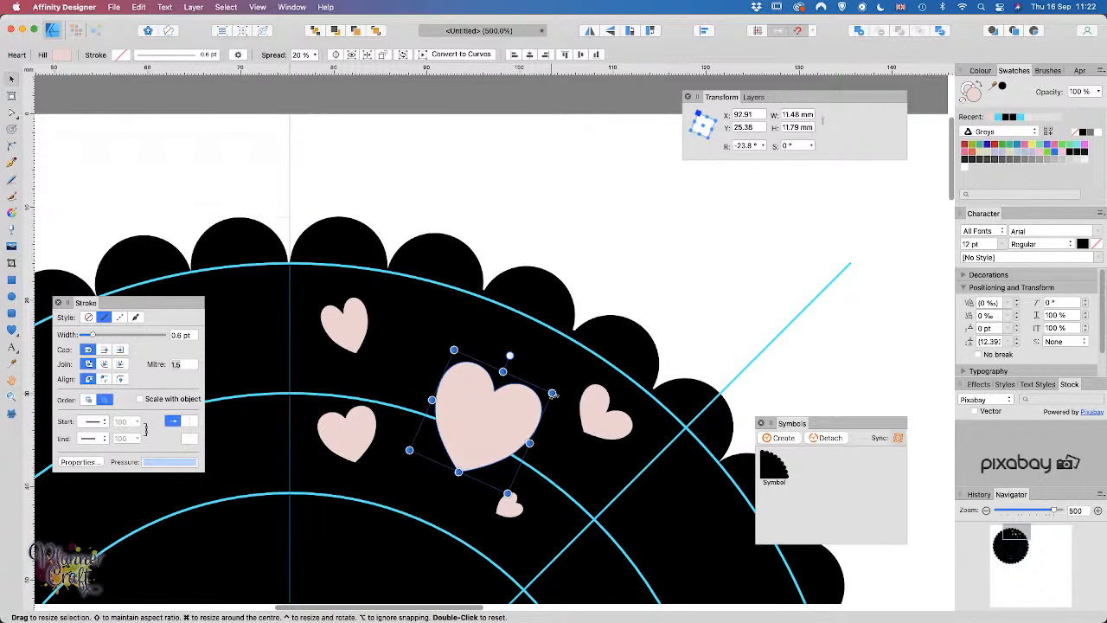
pyautogui.moveTo(502, 423); pyautogui.dragTo(483, 414)
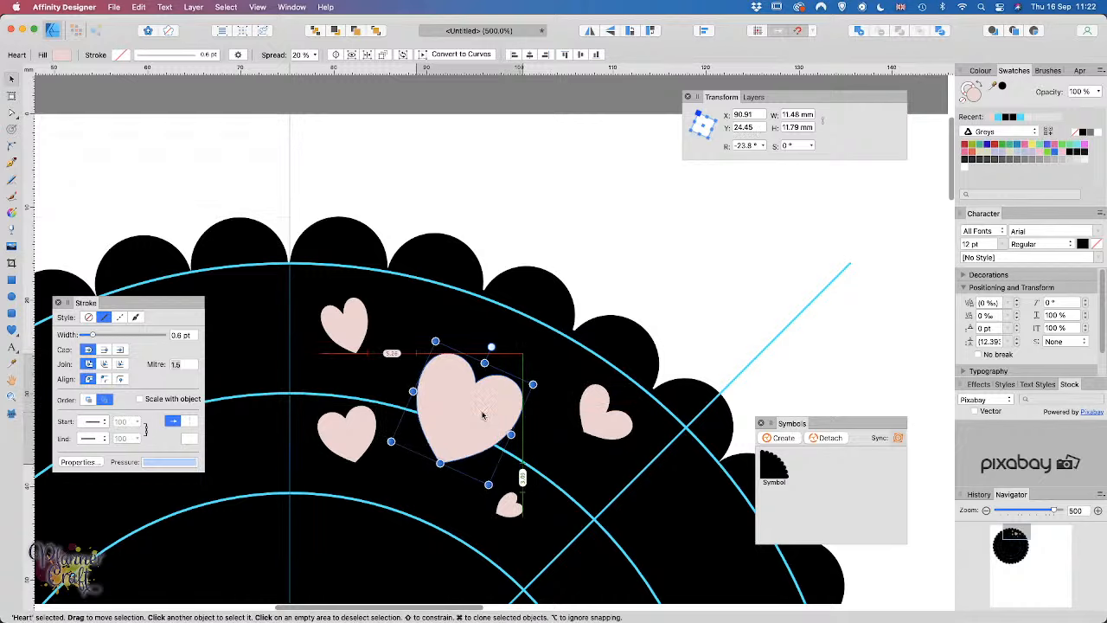
# Step: Enlarge the upper-left and right-hand hearts
pyautogui.click(356, 331)
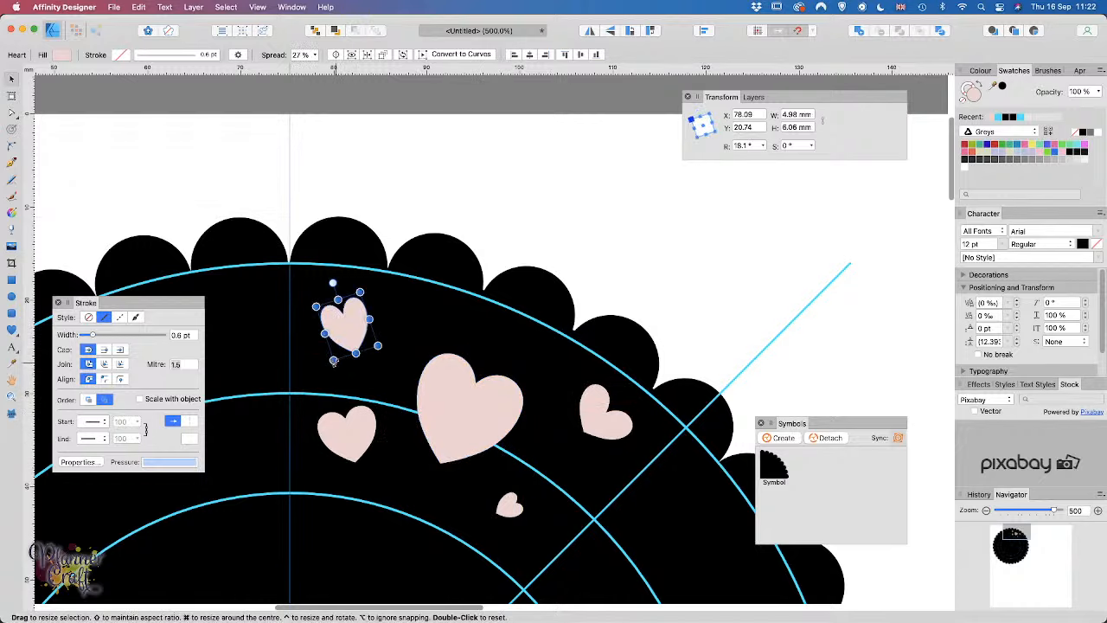
pyautogui.moveTo(330, 368); pyautogui.dragTo(319, 383)
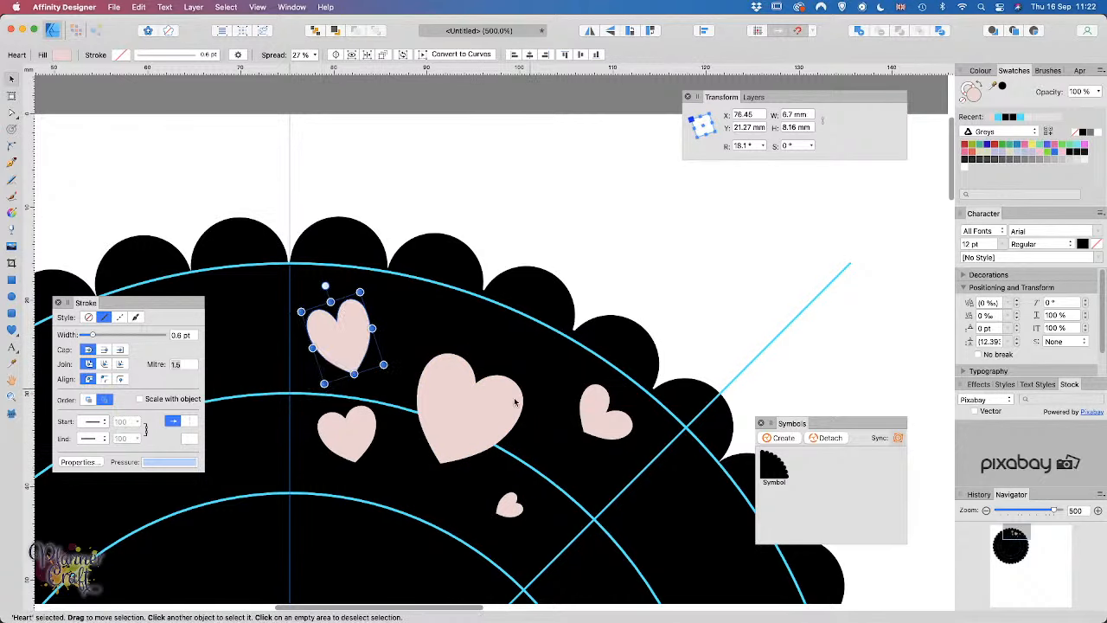
pyautogui.click(603, 425)
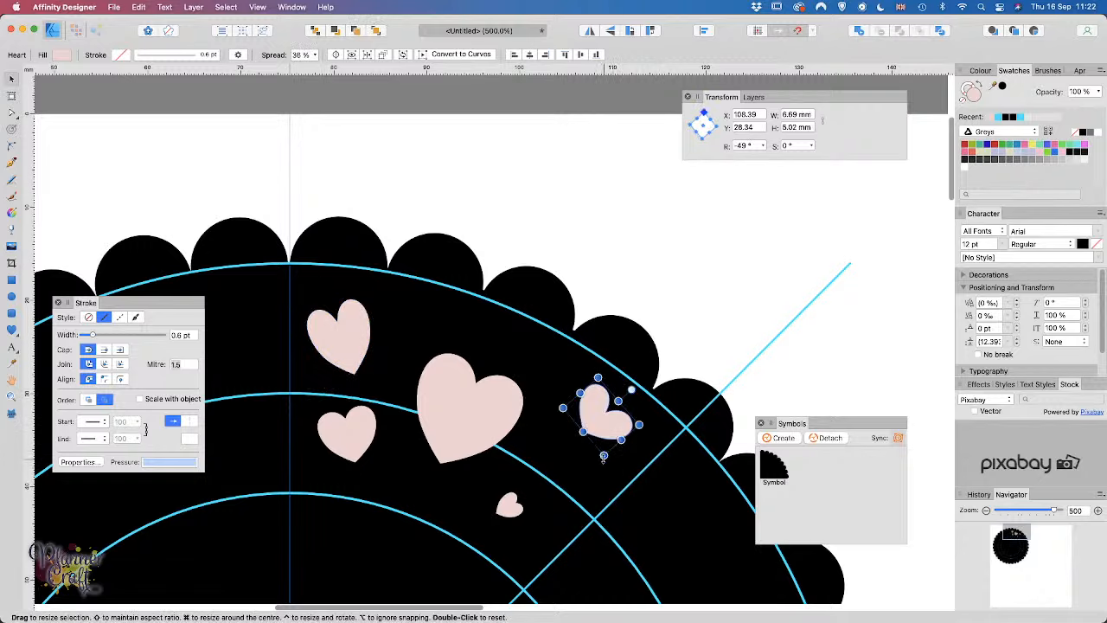
pyautogui.moveTo(603, 456); pyautogui.dragTo(520, 527)
# Step: Draw a small 2.91 mm pale-pink circle just above the scalloped edge
pyautogui.click(511, 508)
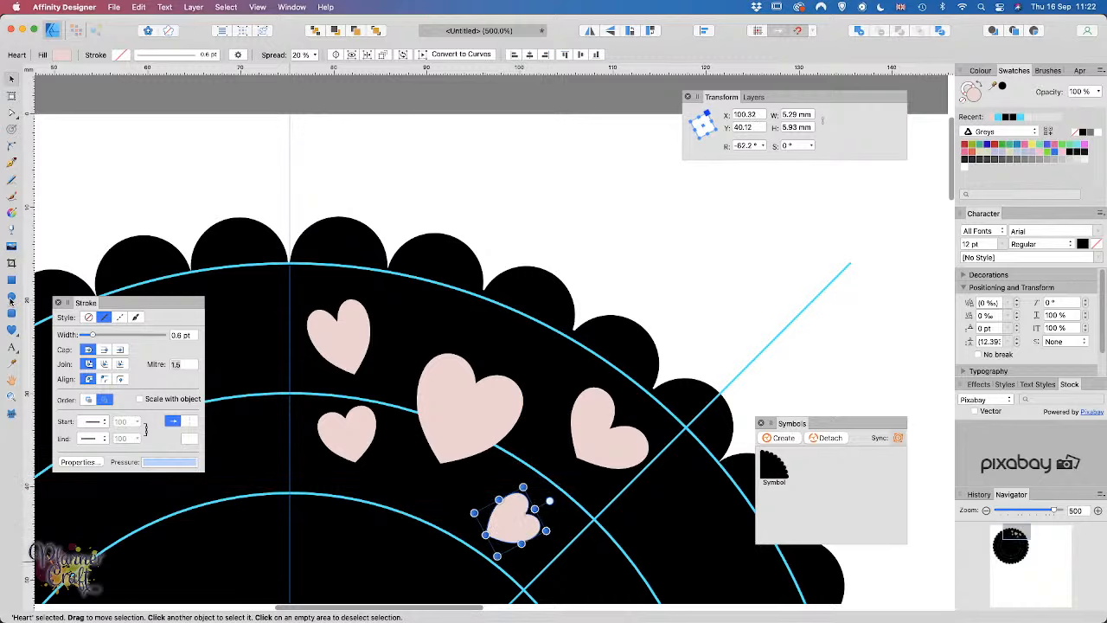
pyautogui.click(10, 300)
pyautogui.moveTo(514, 176); pyautogui.dragTo(540, 203)
# Step: Resize the dot to 3 mm wide and place a copy on the black quarter beside a heart
pyautogui.moveTo(814, 119); pyautogui.dragTo(776, 111)
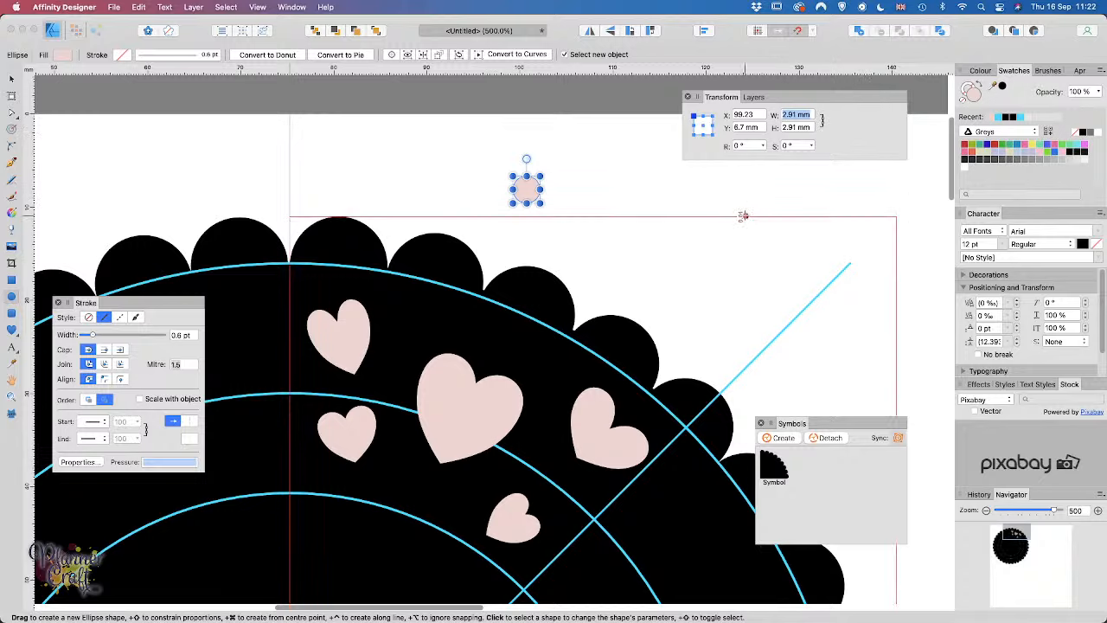
pyautogui.write('3')
pyautogui.press('Return')
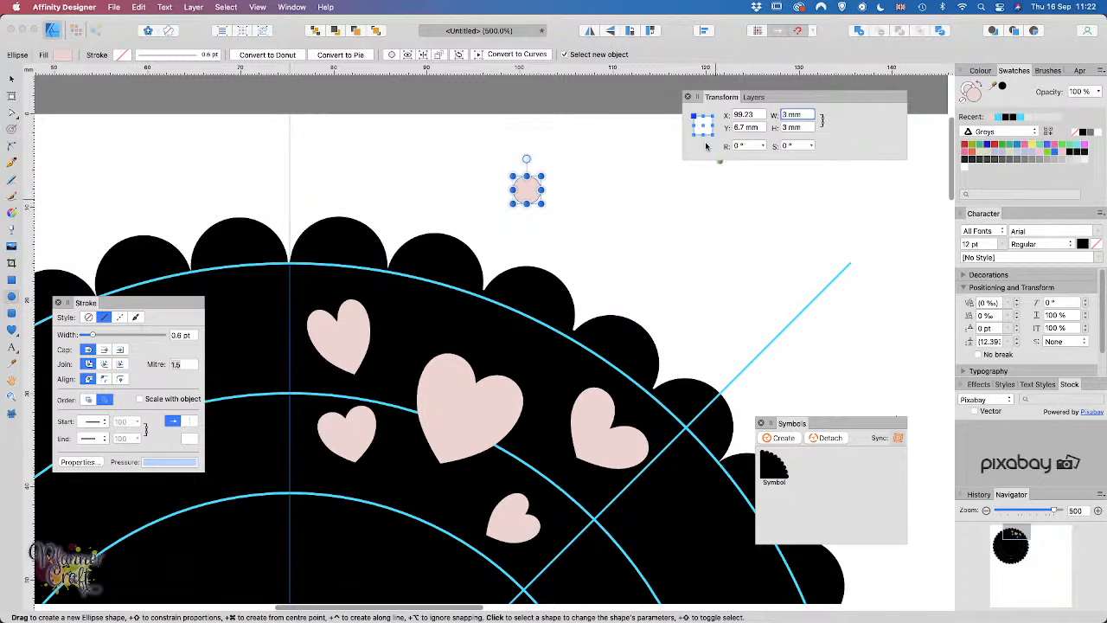
pyautogui.click(12, 80)
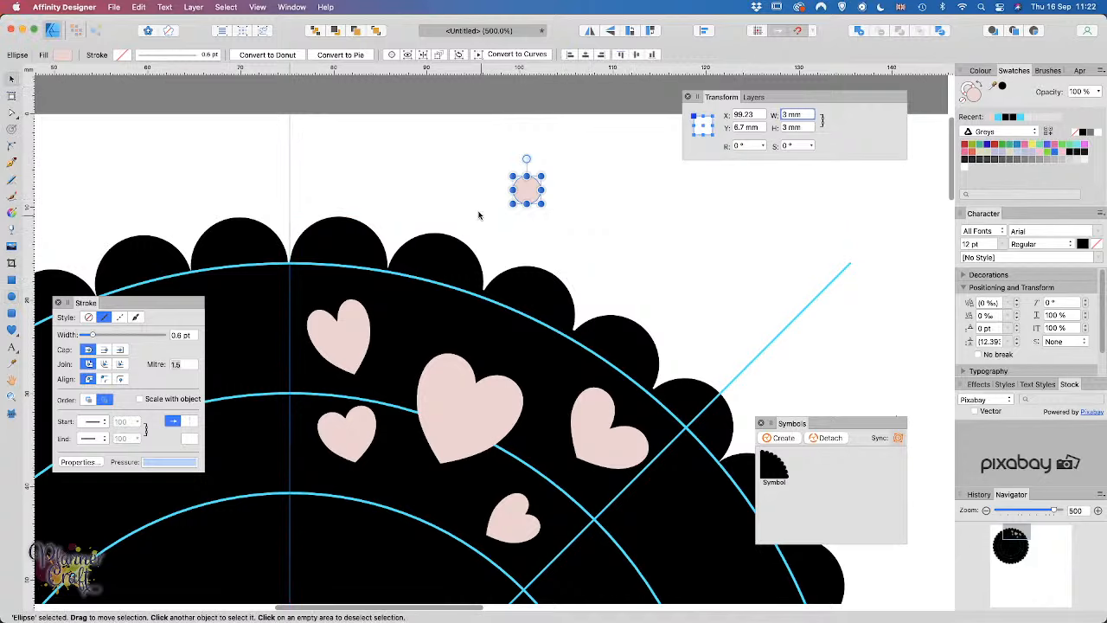
pyautogui.moveTo(529, 194)
pyautogui.mouseDown()
pyautogui.moveTo(707, 254)
pyautogui.moveTo(425, 299)
pyautogui.moveTo(400, 342)
pyautogui.moveTo(417, 325)
pyautogui.moveTo(593, 331)
pyautogui.moveTo(398, 344)
pyautogui.moveTo(435, 302)
pyautogui.moveTo(601, 497)
pyautogui.moveTo(534, 460)
pyautogui.moveTo(586, 515)
pyautogui.moveTo(564, 508)
pyautogui.moveTo(624, 465)
pyautogui.moveTo(549, 348)
pyautogui.moveTo(505, 511)
pyautogui.moveTo(420, 478)
pyautogui.moveTo(316, 472)
pyautogui.moveTo(391, 378)
pyautogui.moveTo(393, 394)
pyautogui.moveTo(316, 387)
pyautogui.moveTo(327, 381)
pyautogui.moveTo(338, 264)
pyautogui.moveTo(319, 290)
pyautogui.moveTo(496, 351)
pyautogui.moveTo(445, 314)
pyautogui.moveTo(385, 295)
pyautogui.moveTo(393, 305)
pyautogui.mouseUp()
# Step: Drag several more 3 mm pink dots into the gaps around the hearts on the quarter
pyautogui.moveTo(511, 368); pyautogui.dragTo(597, 491)
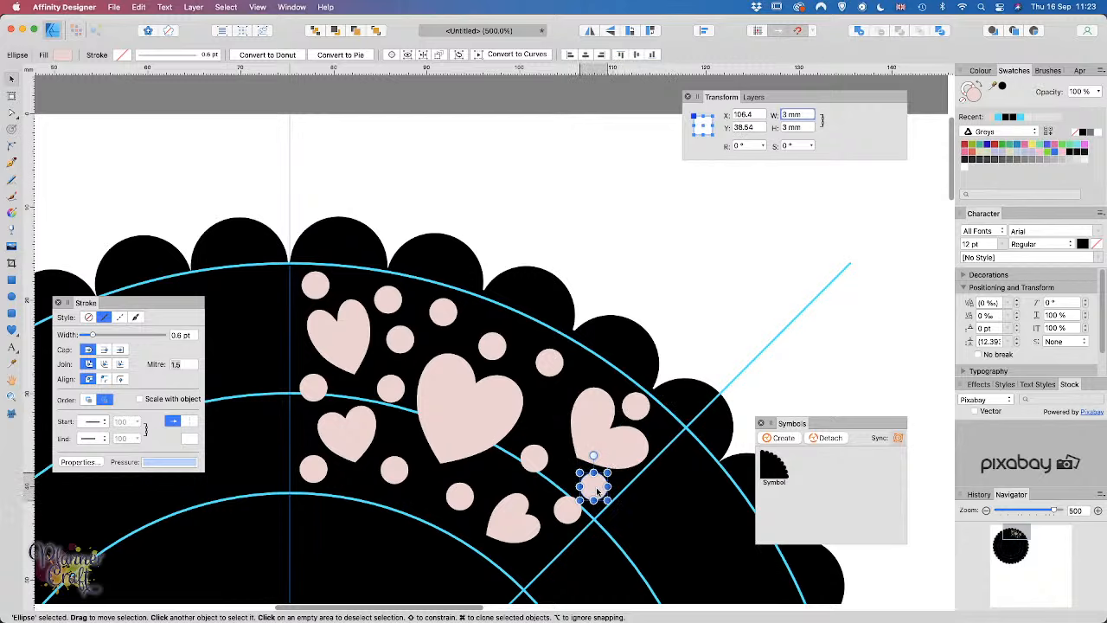
pyautogui.click(570, 516)
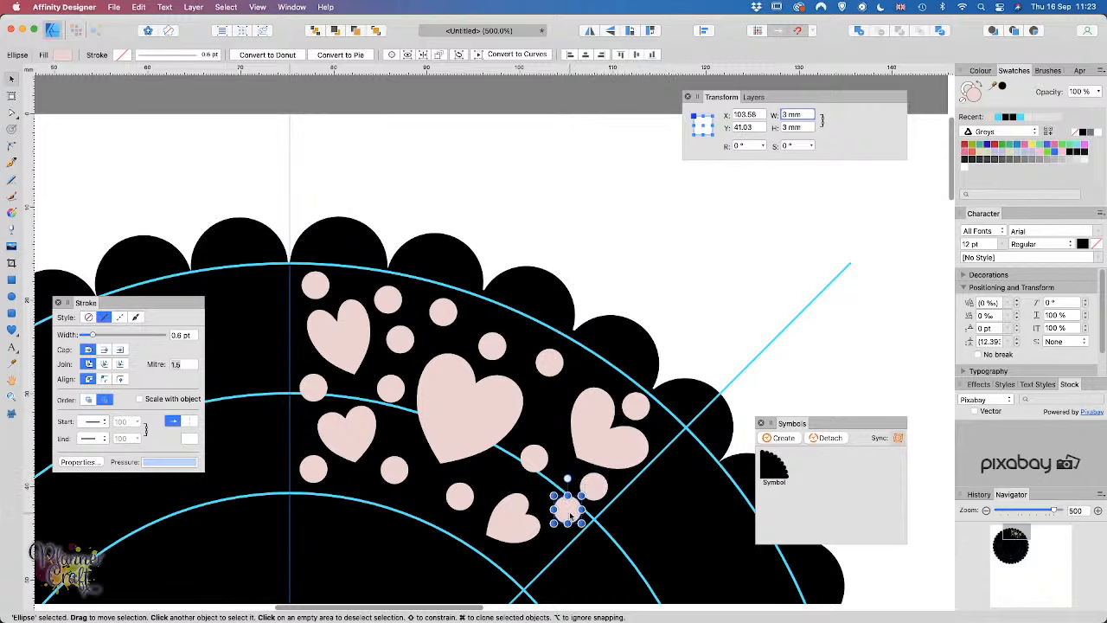
pyautogui.moveTo(570, 516); pyautogui.dragTo(524, 571)
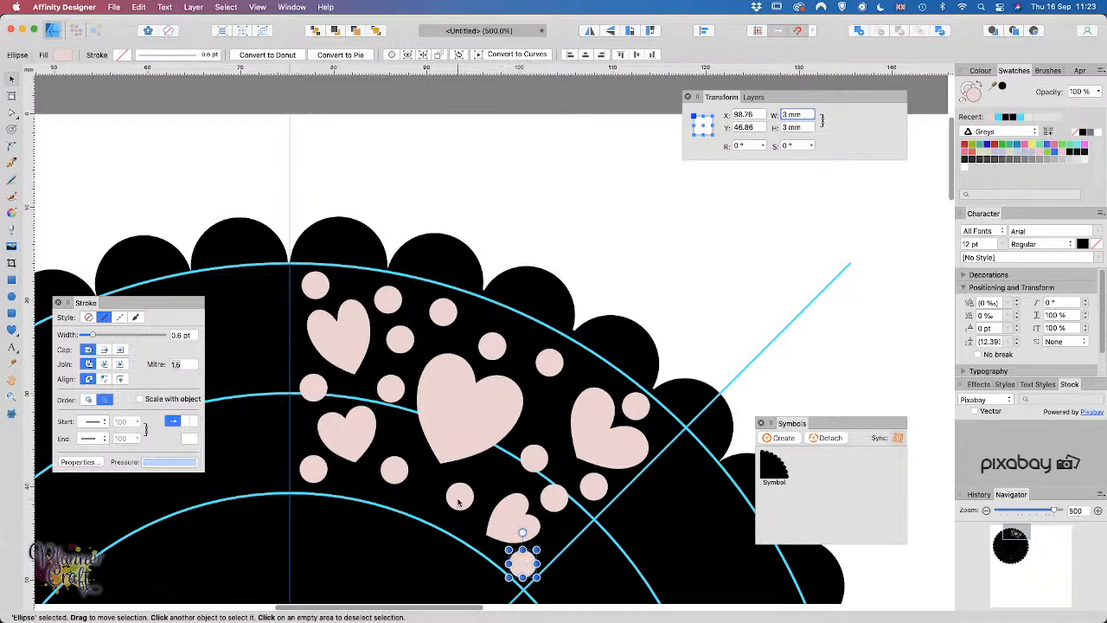
pyautogui.moveTo(527, 572); pyautogui.dragTo(444, 487)
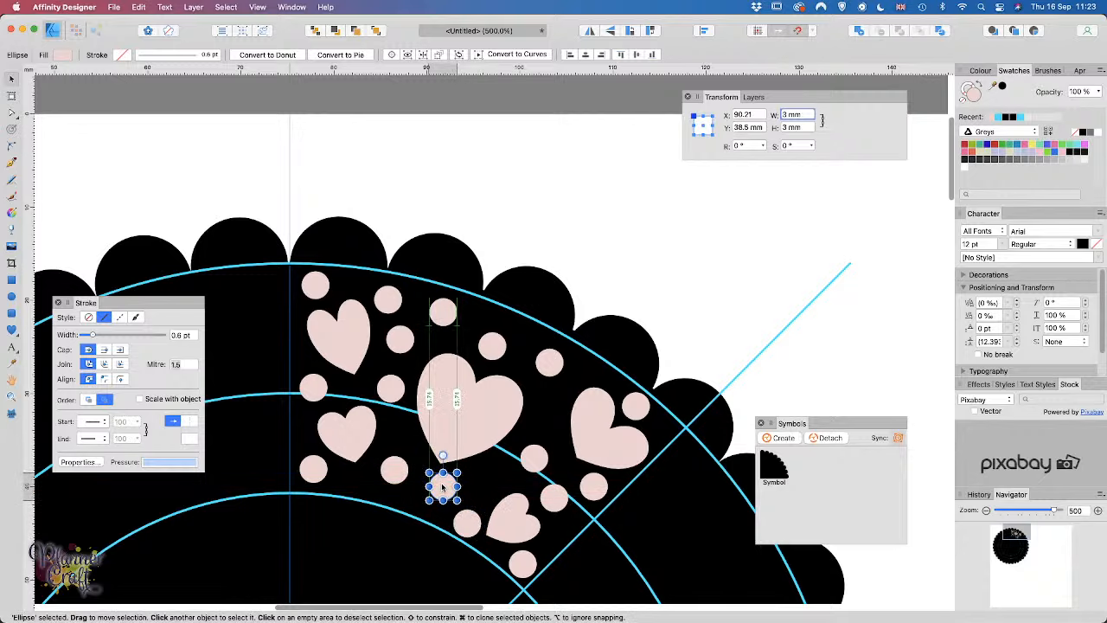
pyautogui.moveTo(470, 525); pyautogui.dragTo(482, 487)
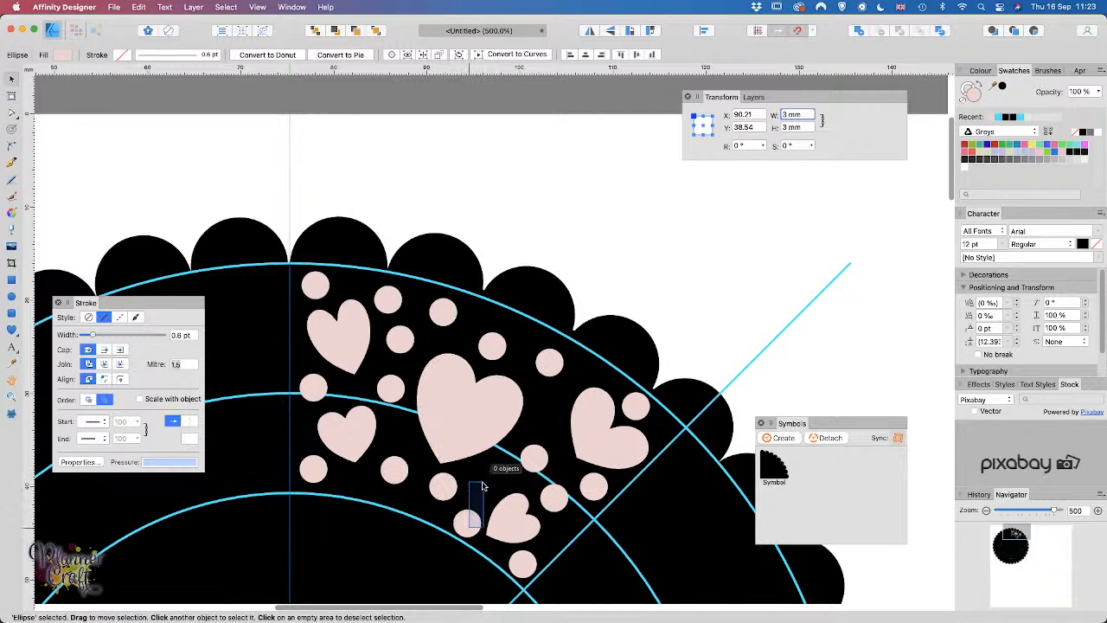
pyautogui.click(468, 529)
pyautogui.moveTo(468, 528); pyautogui.dragTo(489, 484)
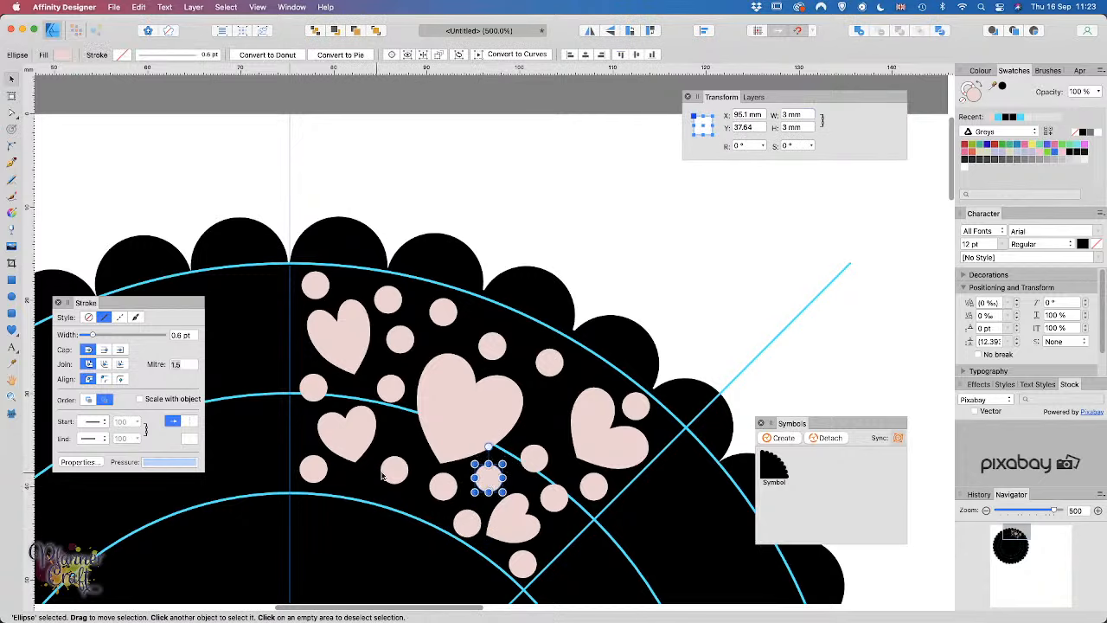
pyautogui.moveTo(383, 481); pyautogui.dragTo(416, 445)
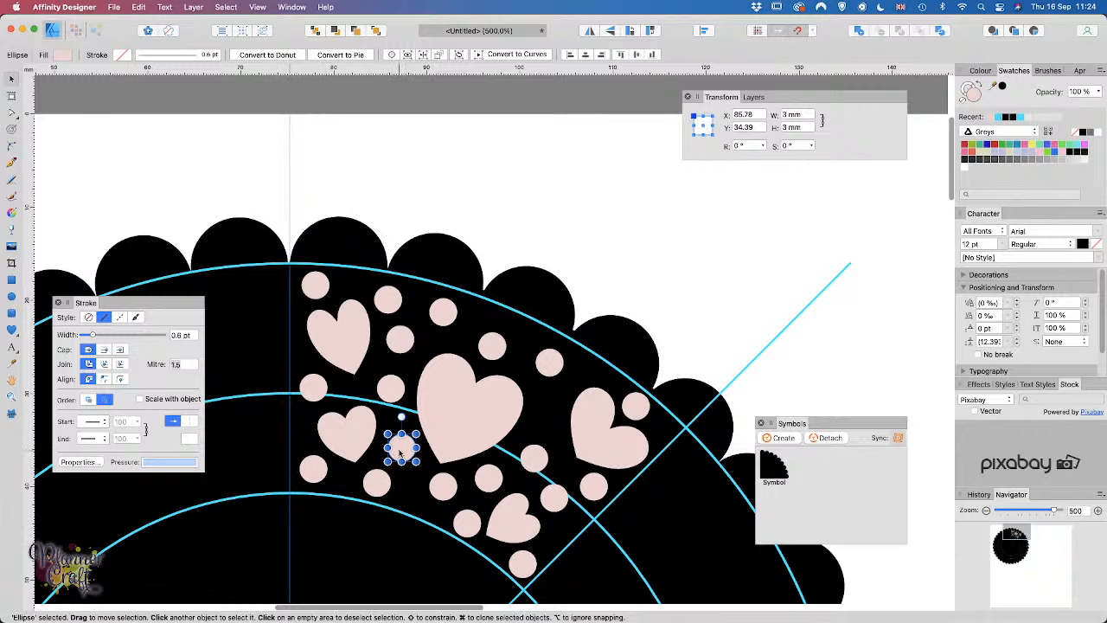
pyautogui.moveTo(402, 449); pyautogui.dragTo(546, 411)
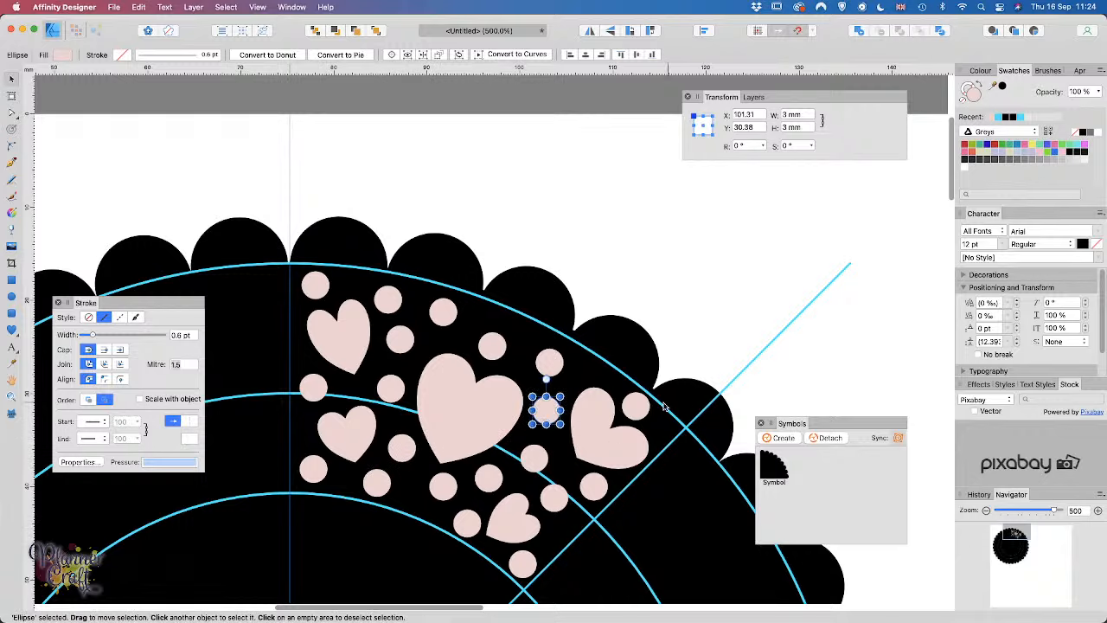
# Step: Shift the right heart up toward the ring and spread the small dots evenly between hearts
pyautogui.click(616, 446)
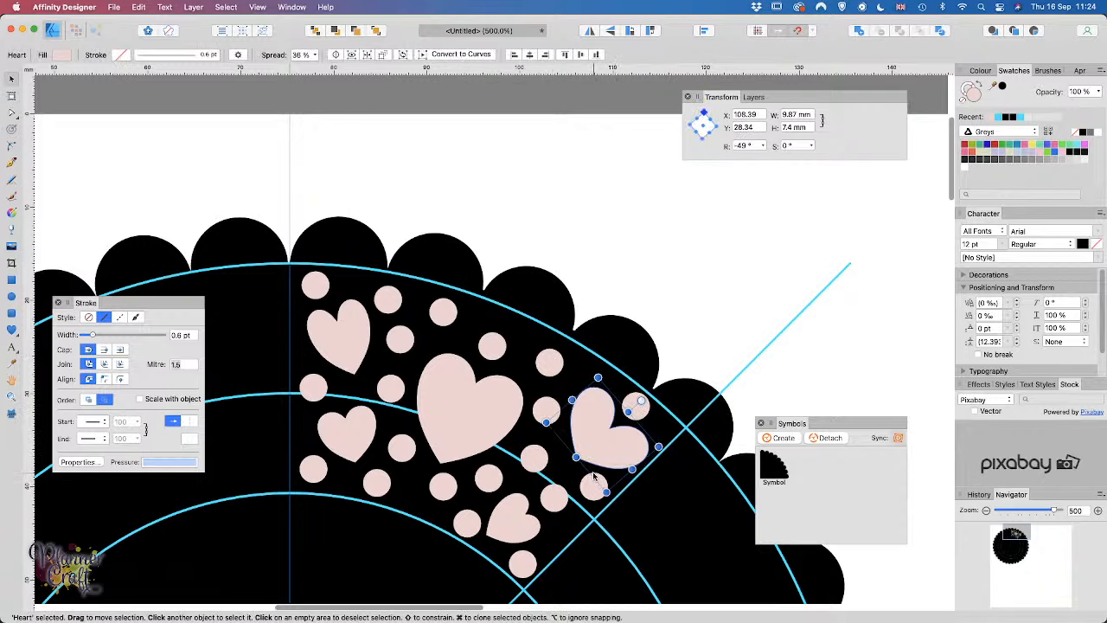
pyautogui.click(639, 411)
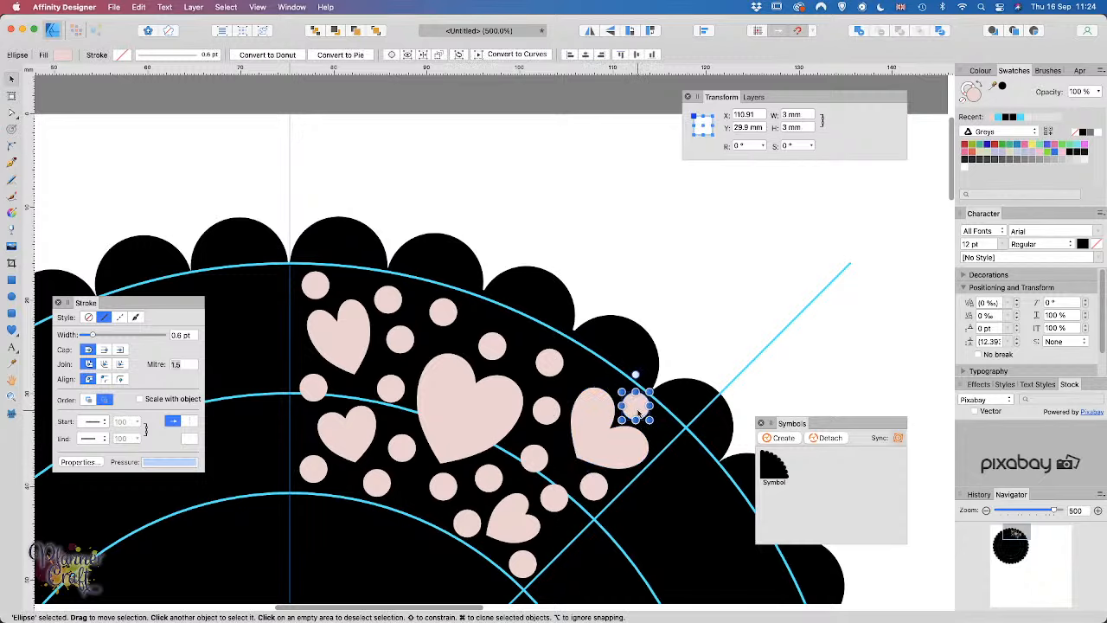
pyautogui.moveTo(638, 414); pyautogui.dragTo(534, 347)
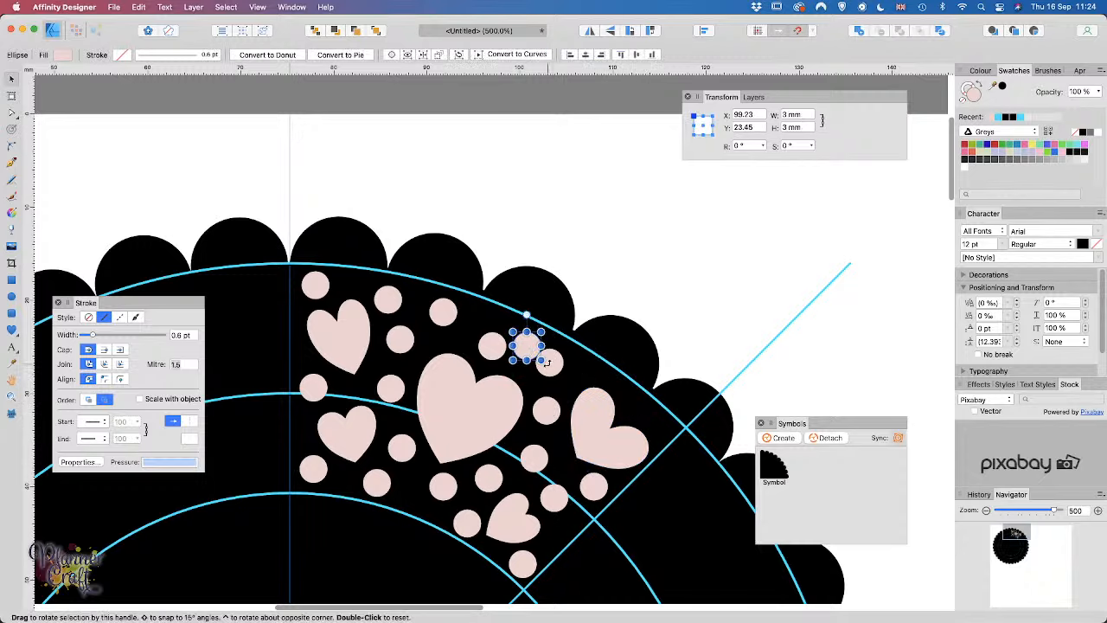
pyautogui.click(601, 442)
pyautogui.moveTo(607, 451); pyautogui.dragTo(618, 434)
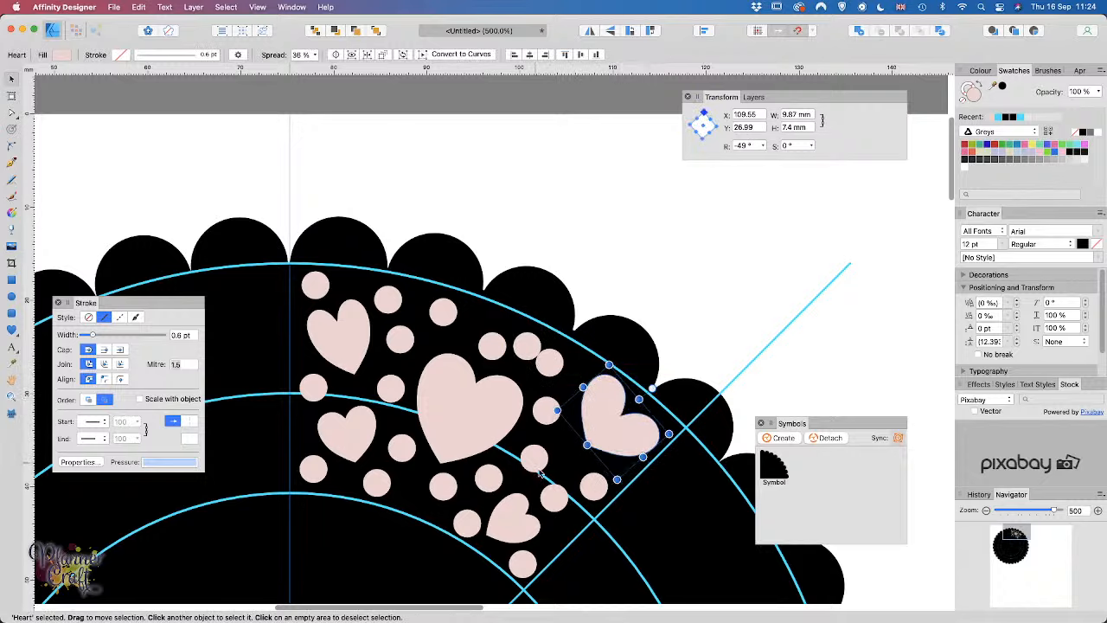
pyautogui.moveTo(594, 487); pyautogui.dragTo(396, 347)
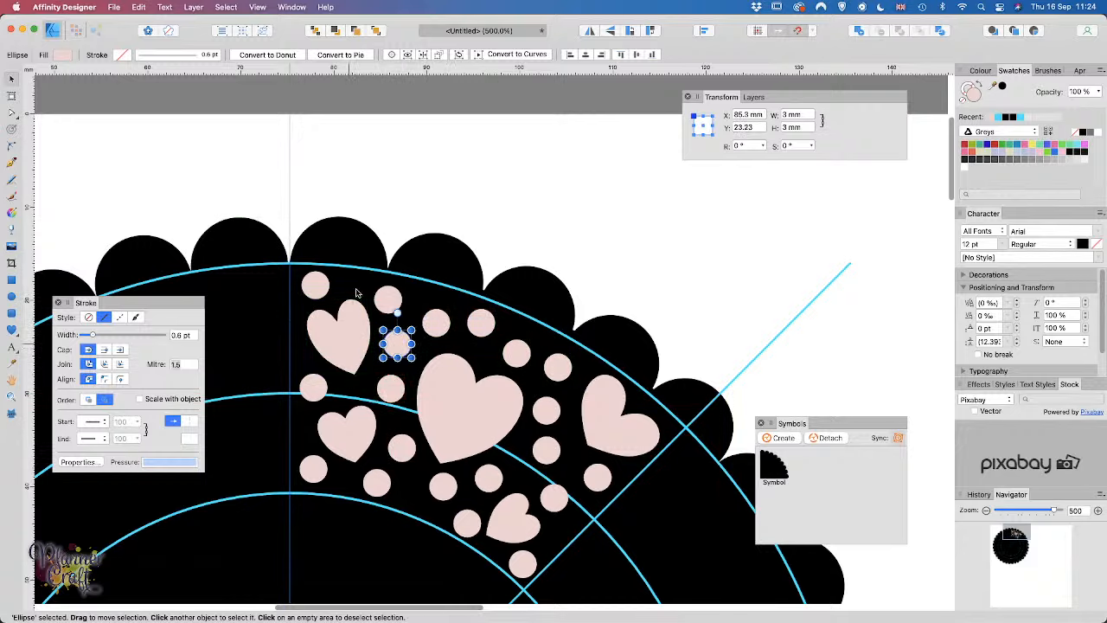
pyautogui.moveTo(315, 291); pyautogui.dragTo(324, 290)
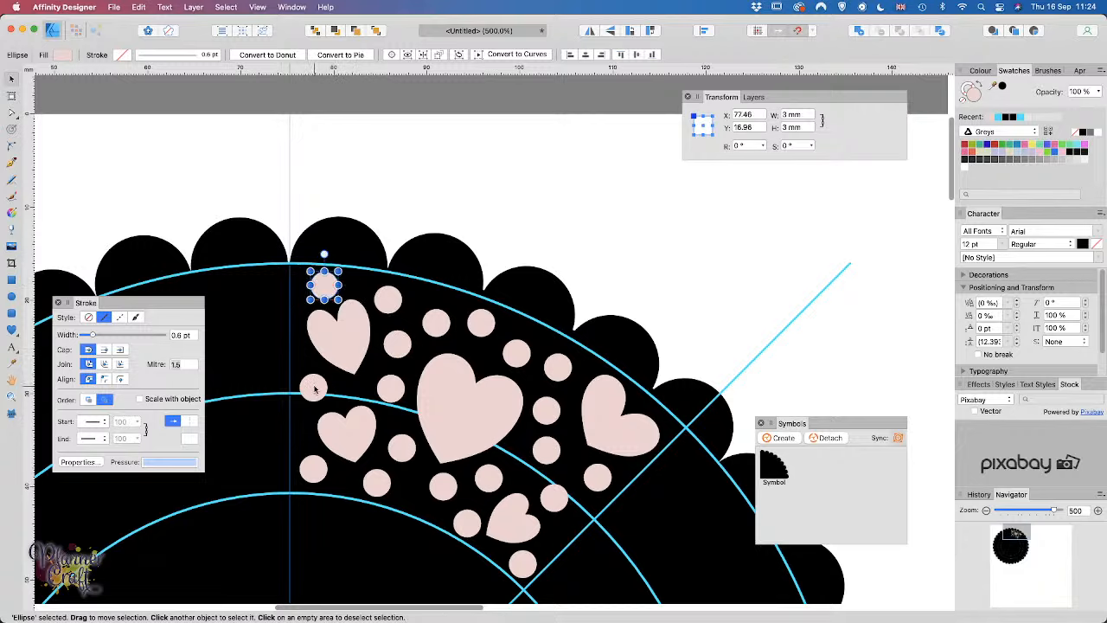
pyautogui.moveTo(315, 389); pyautogui.dragTo(315, 389)
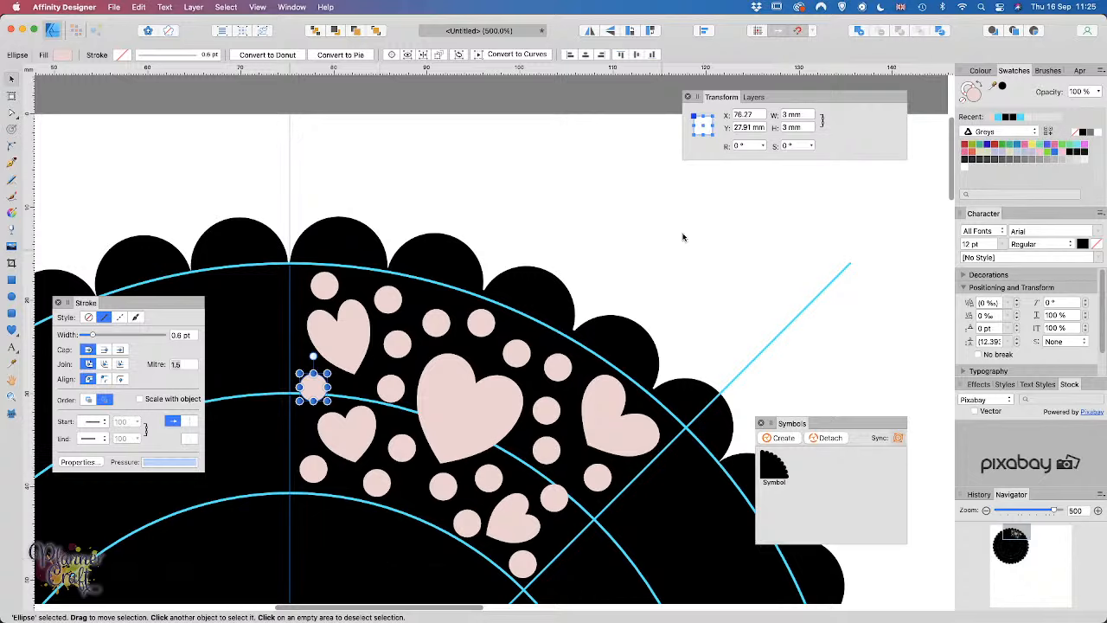
# Step: Select all 25 heart and dot layers in the Layers panel
pyautogui.click(754, 97)
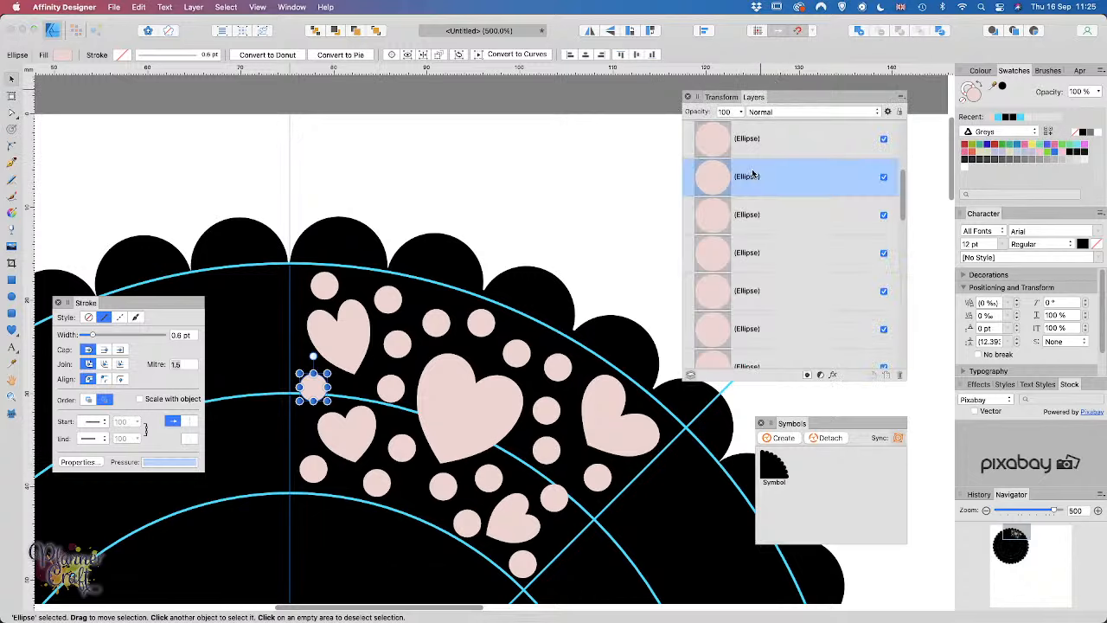
pyautogui.scroll(-3, 774, 201)
pyautogui.scroll(5, 774, 200)
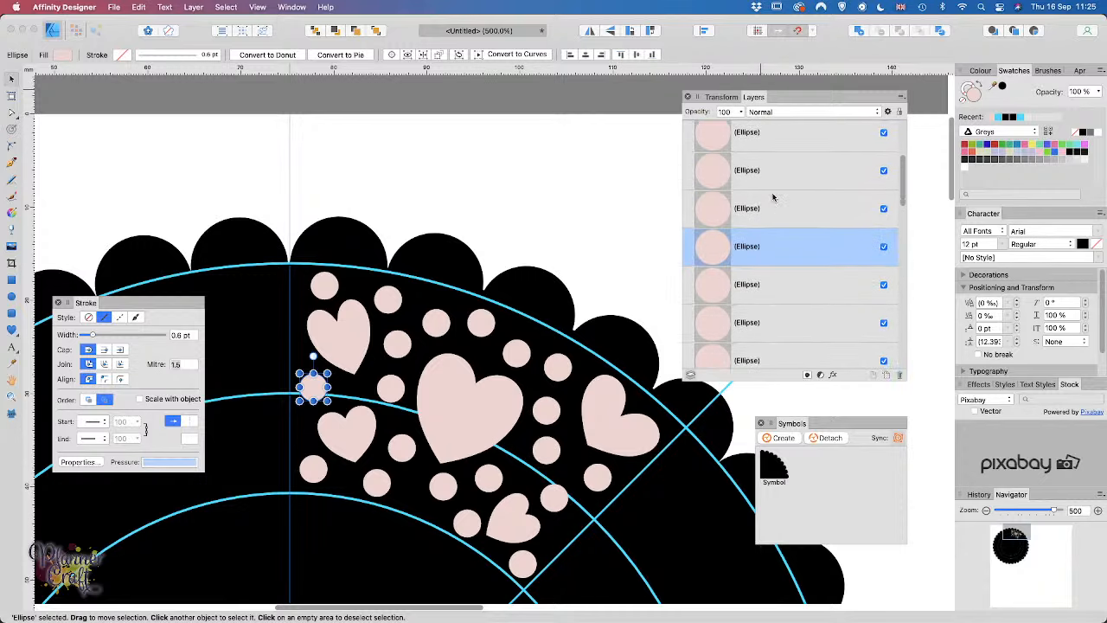
pyautogui.click(761, 146)
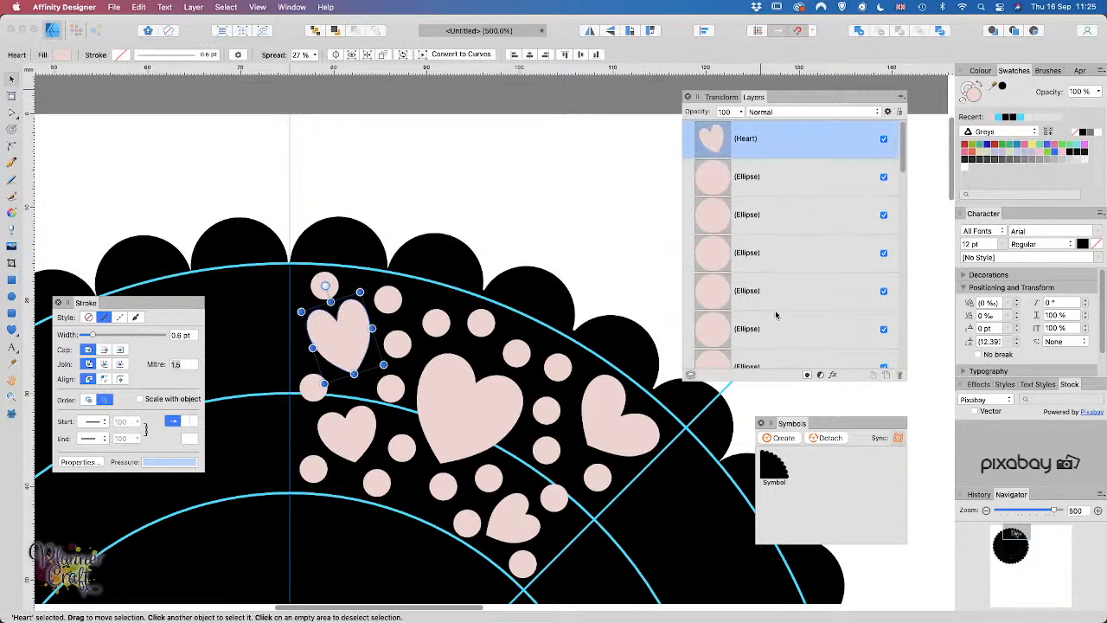
pyautogui.scroll(-5, 776, 315)
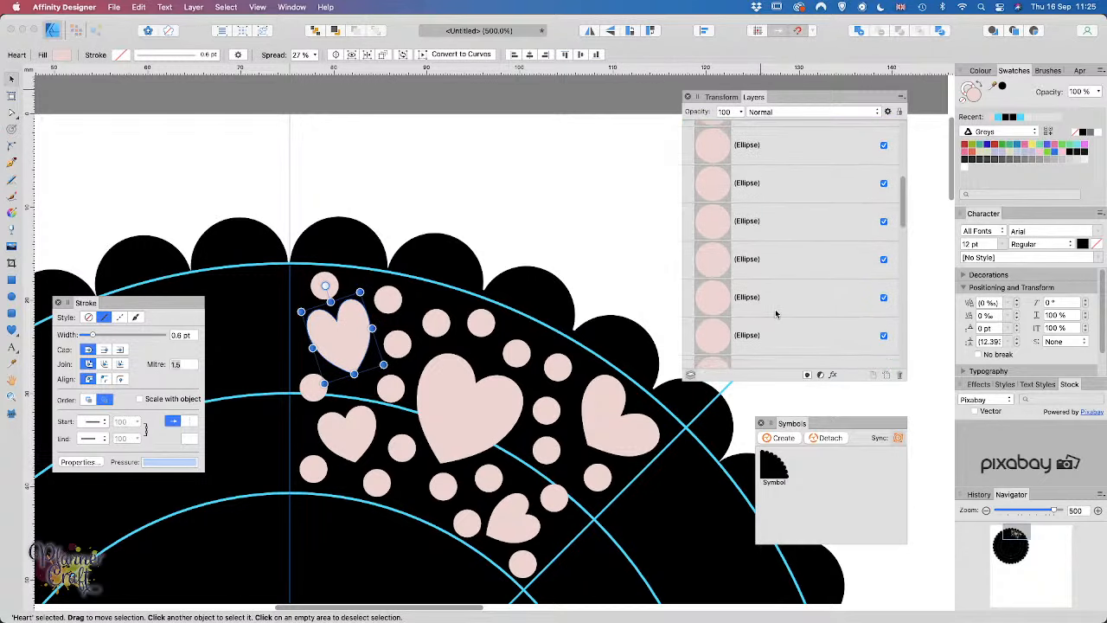
pyautogui.scroll(-5, 776, 314)
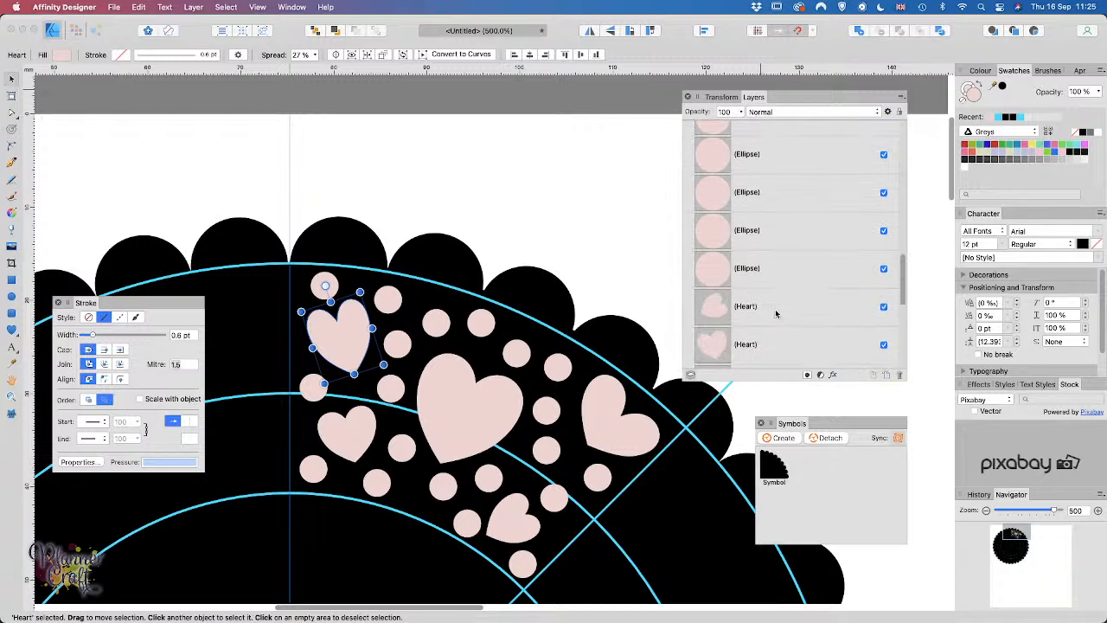
pyautogui.scroll(-5, 776, 315)
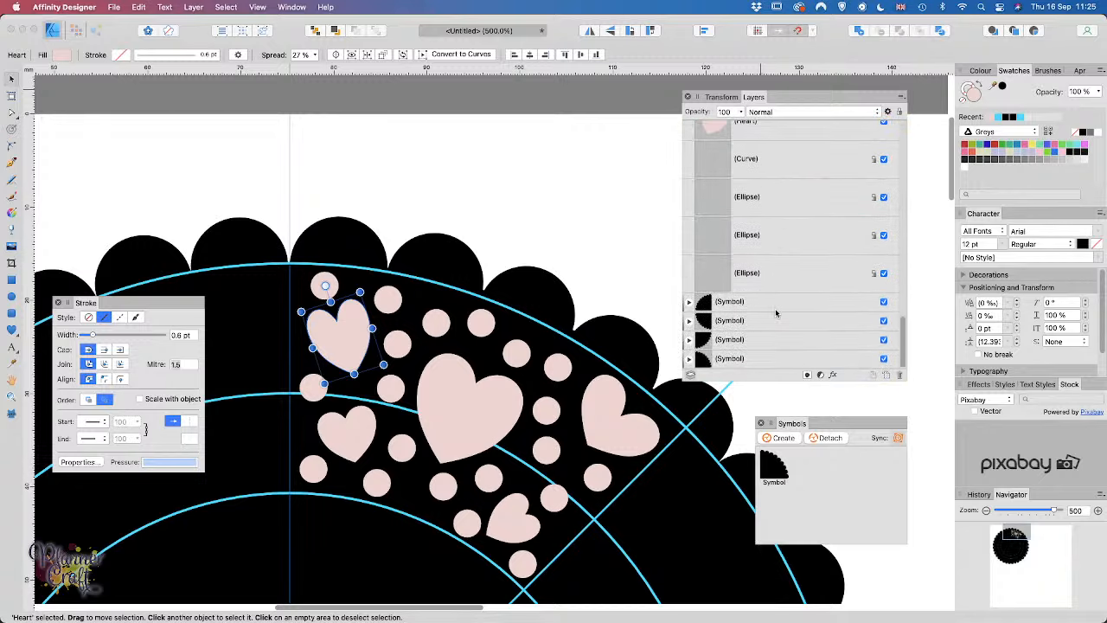
pyautogui.scroll(3, 780, 159)
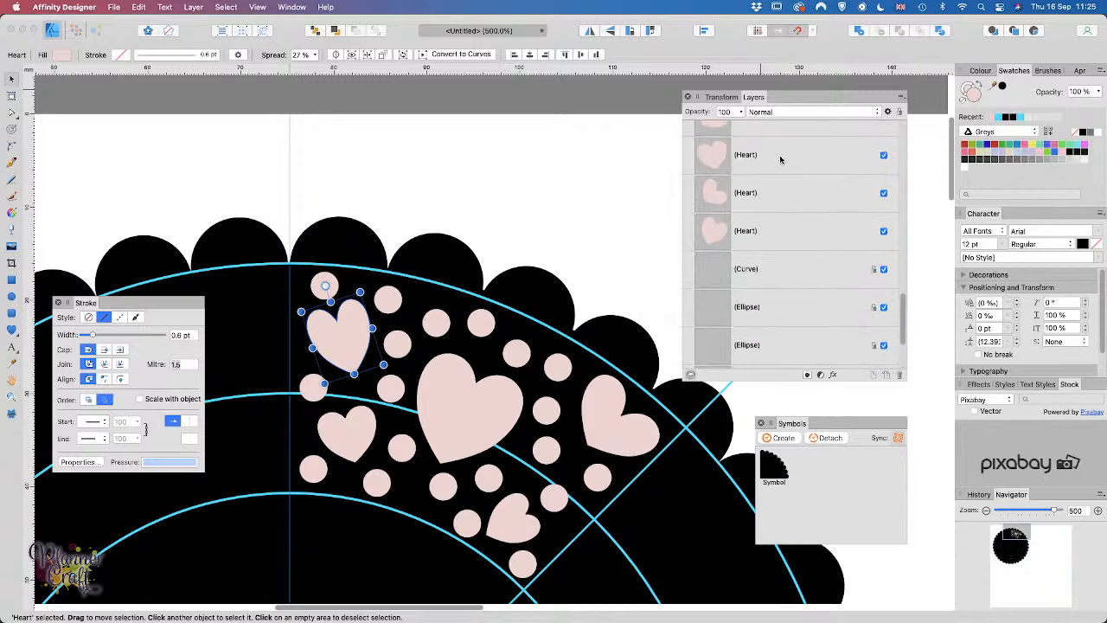
pyautogui.keyDown('shift'); pyautogui.click(775, 235); pyautogui.keyUp('shift')
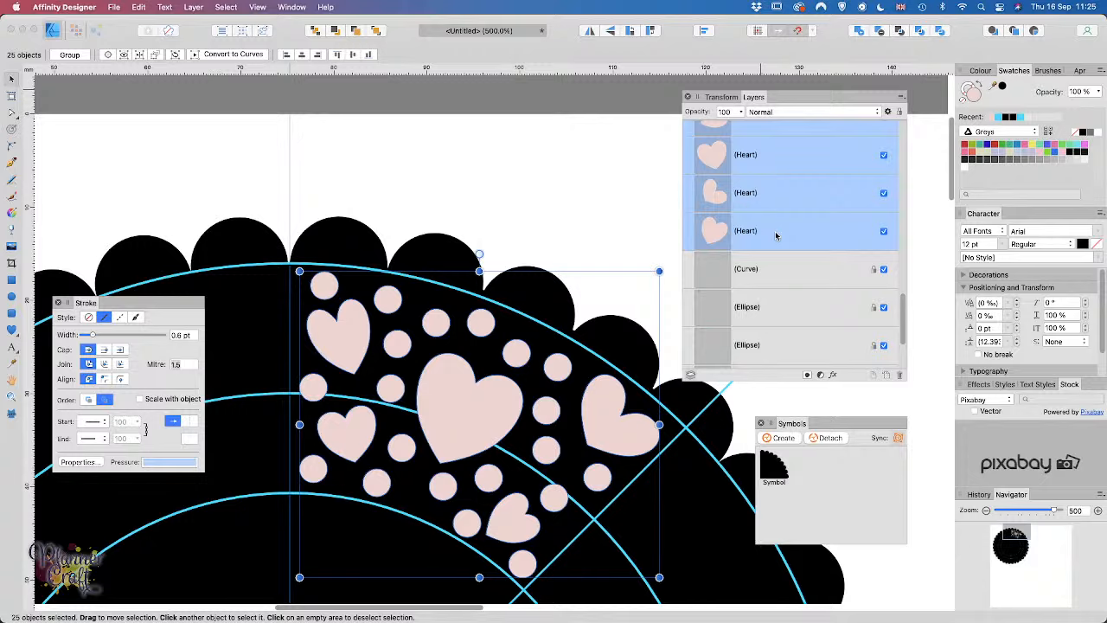
# Step: Group the hearts and dots and turn the group into one new symbol
pyautogui.click(780, 438)
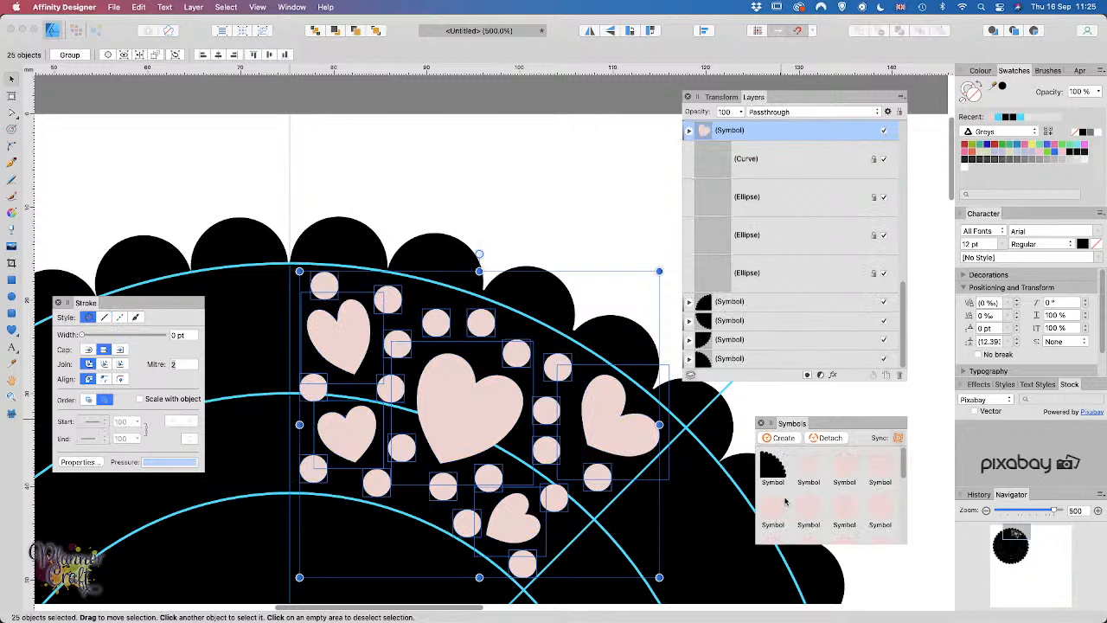
pyautogui.press('super+z')
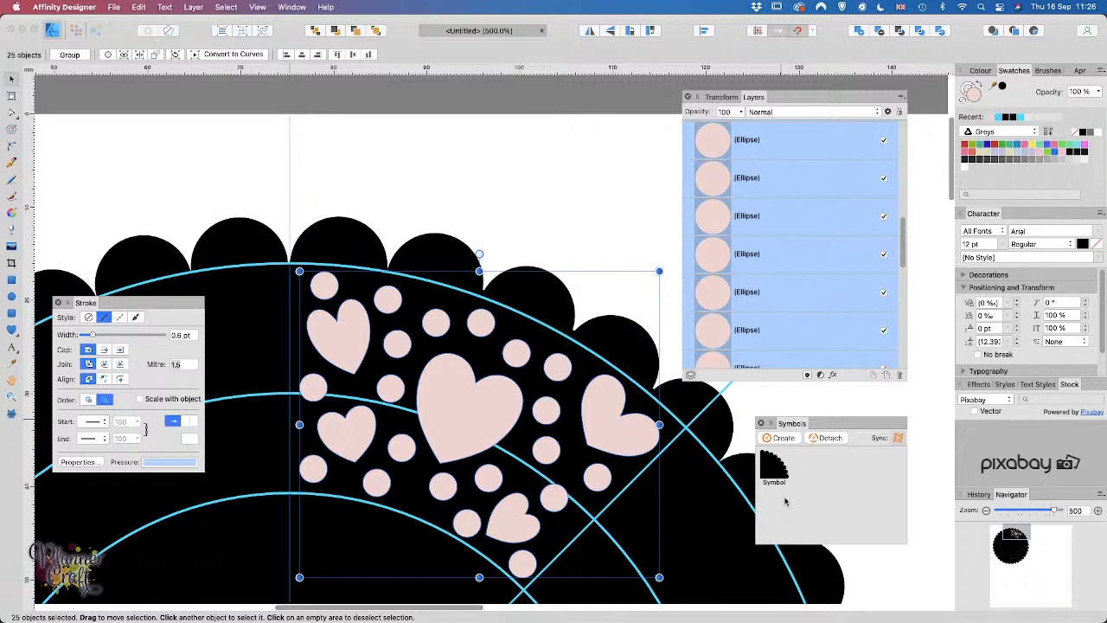
pyautogui.press('super+g')
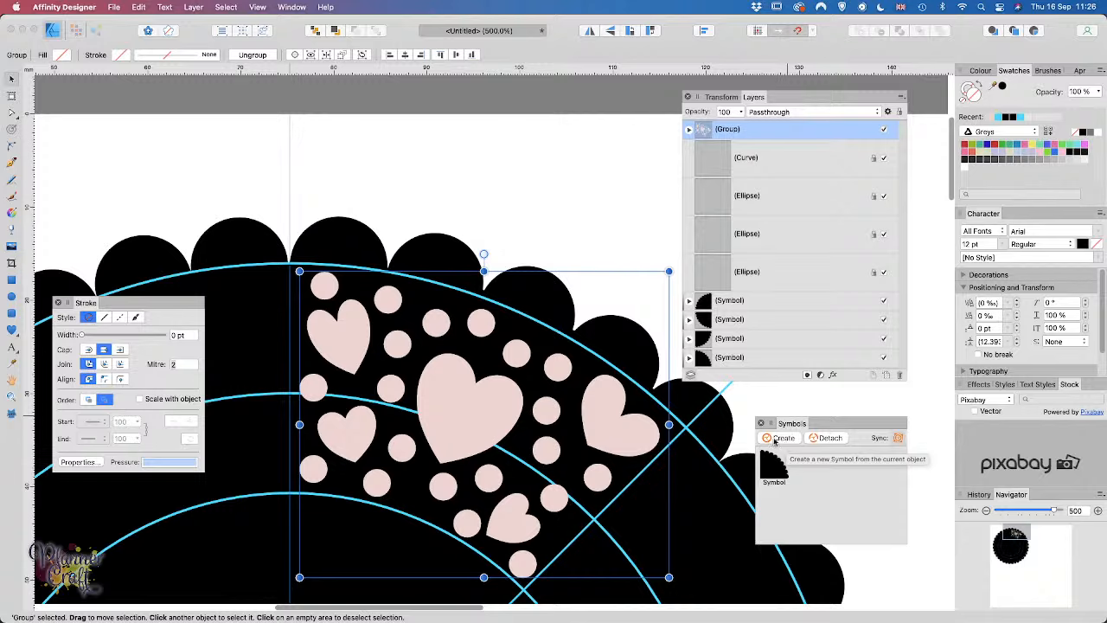
pyautogui.click(776, 440)
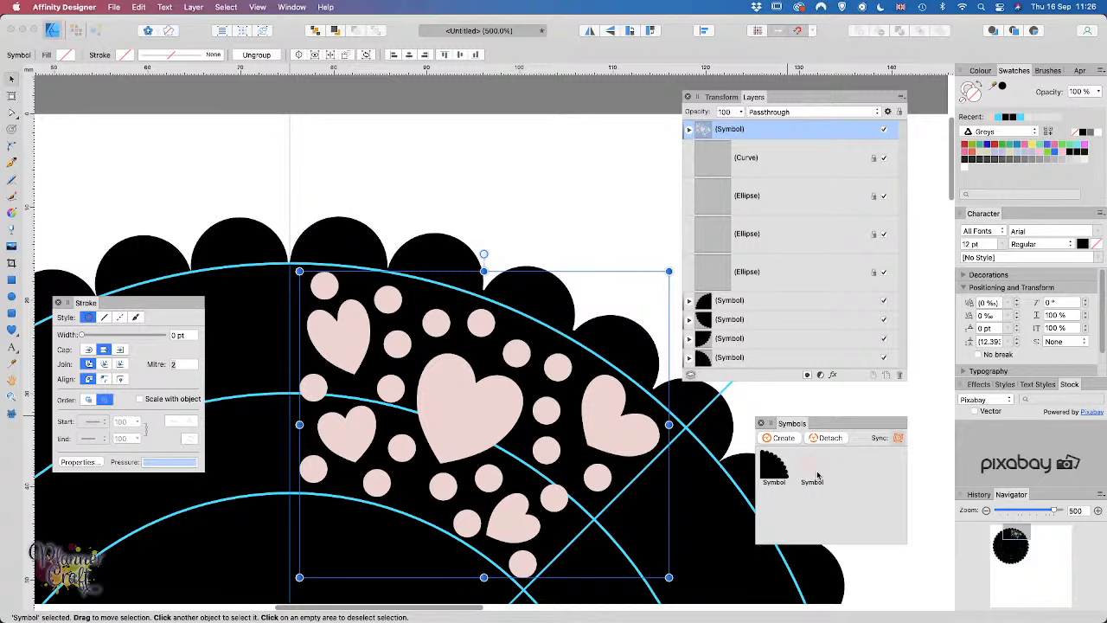
# Step: Nest the pink hearts-and-dots symbol inside the first quarter symbol, above its (Curve) layer
pyautogui.click(689, 302)
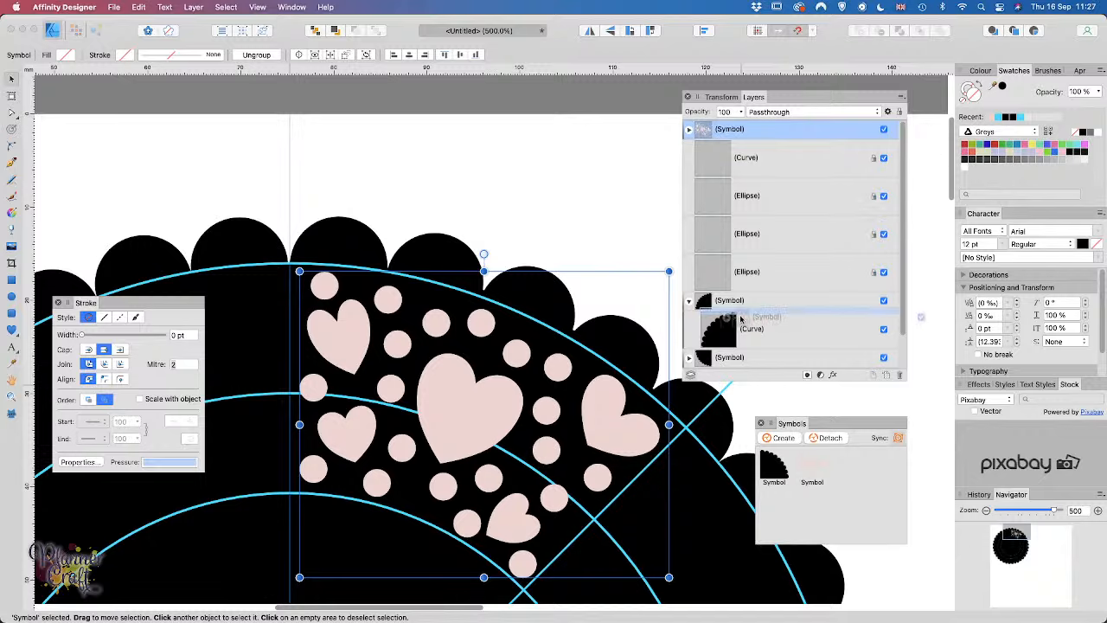
pyautogui.moveTo(741, 320); pyautogui.dragTo(736, 324)
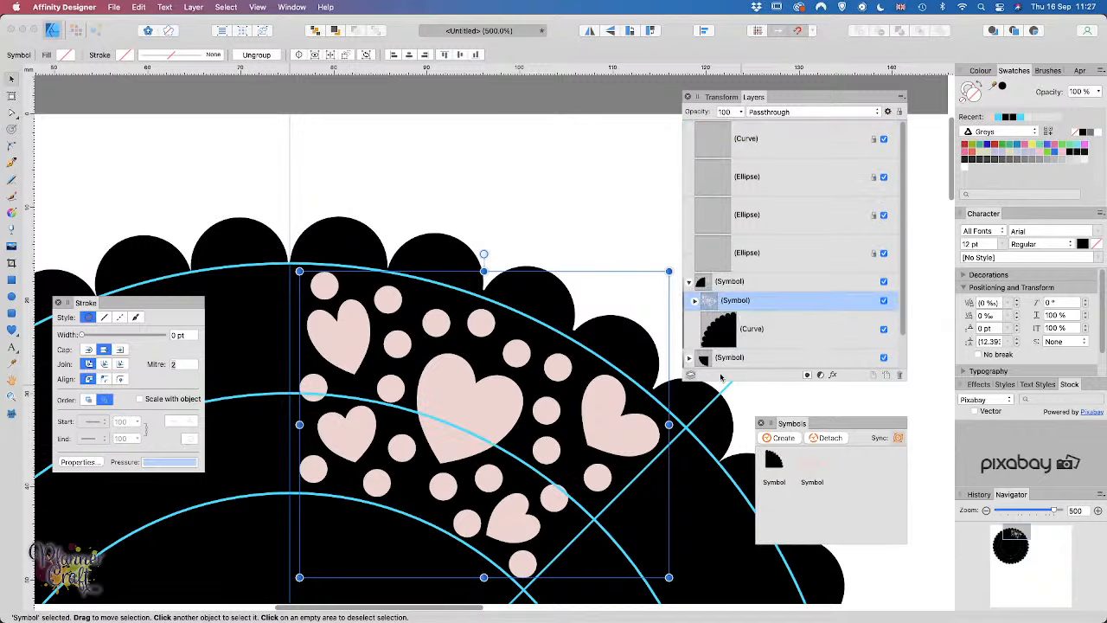
pyautogui.scroll(-1, 749, 335)
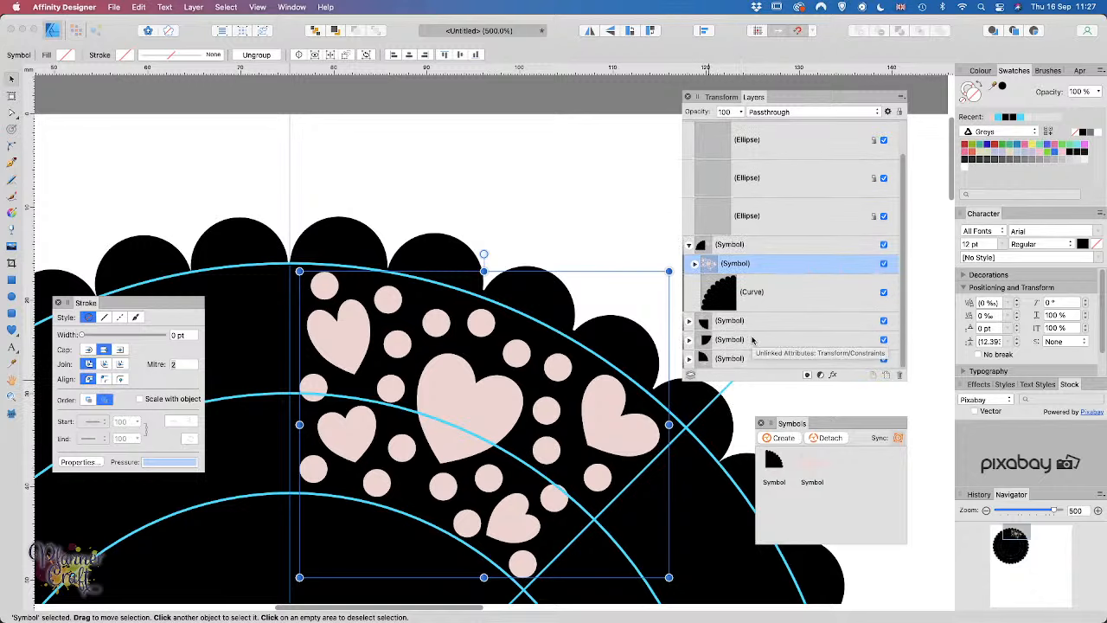
pyautogui.press('super+minus')
pyautogui.press('super+minus')
pyautogui.press('super+minus')
pyautogui.press('super+minus')
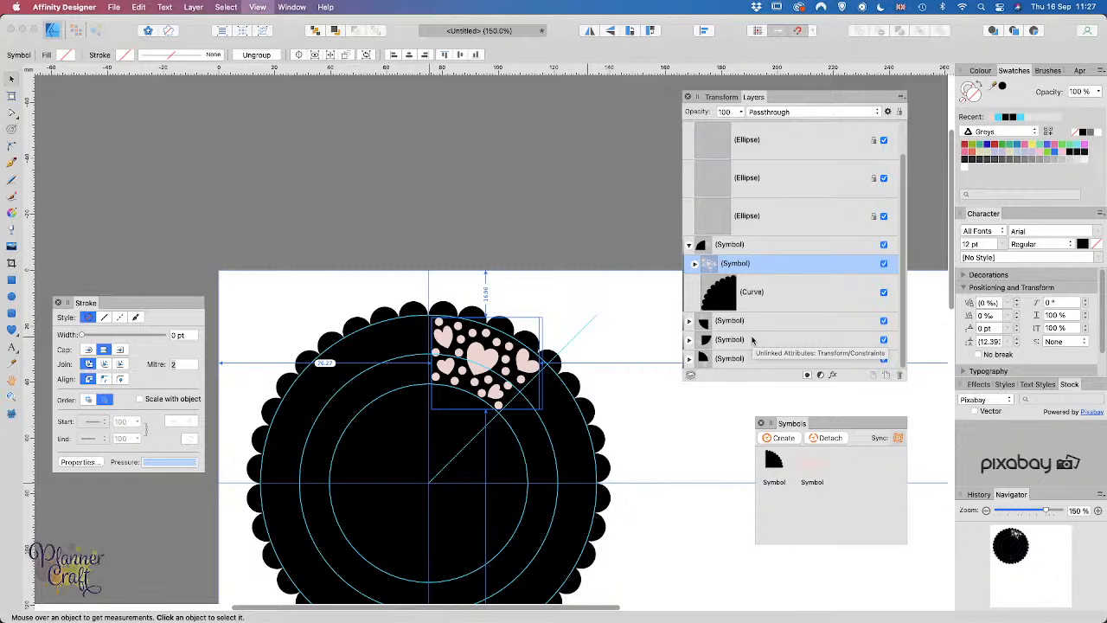
# Step: Duplicate the hearts-and-dots symbol, rotate the copy to -30 degrees and move it down along the ring
pyautogui.press('super+plus')
pyautogui.press('super+plus')
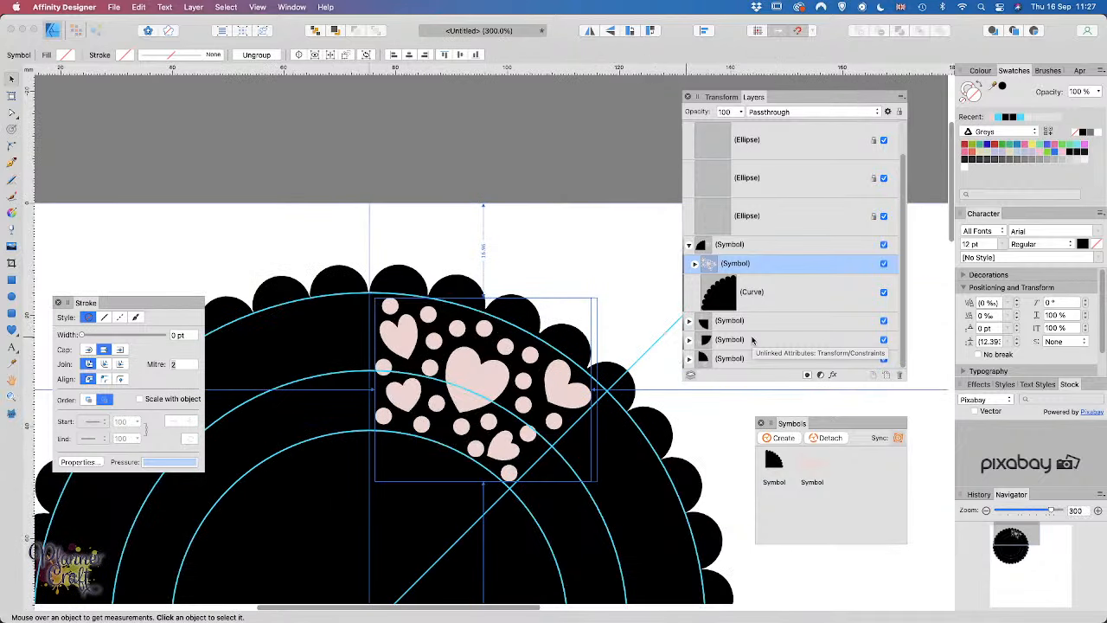
pyautogui.press('super+j')
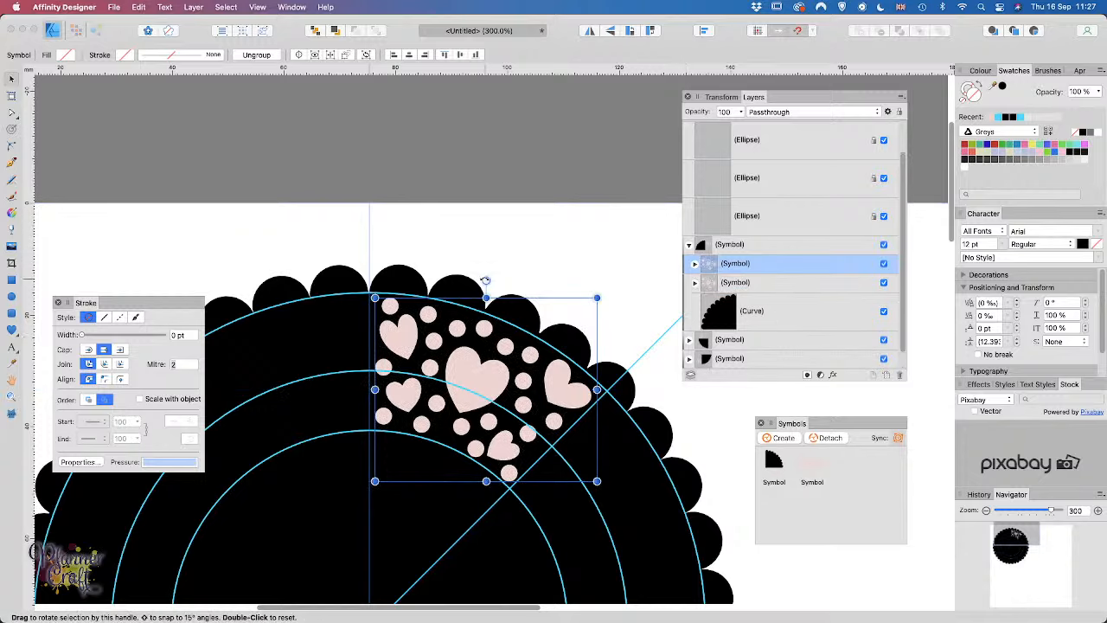
pyautogui.moveTo(486, 281); pyautogui.dragTo(514, 286)
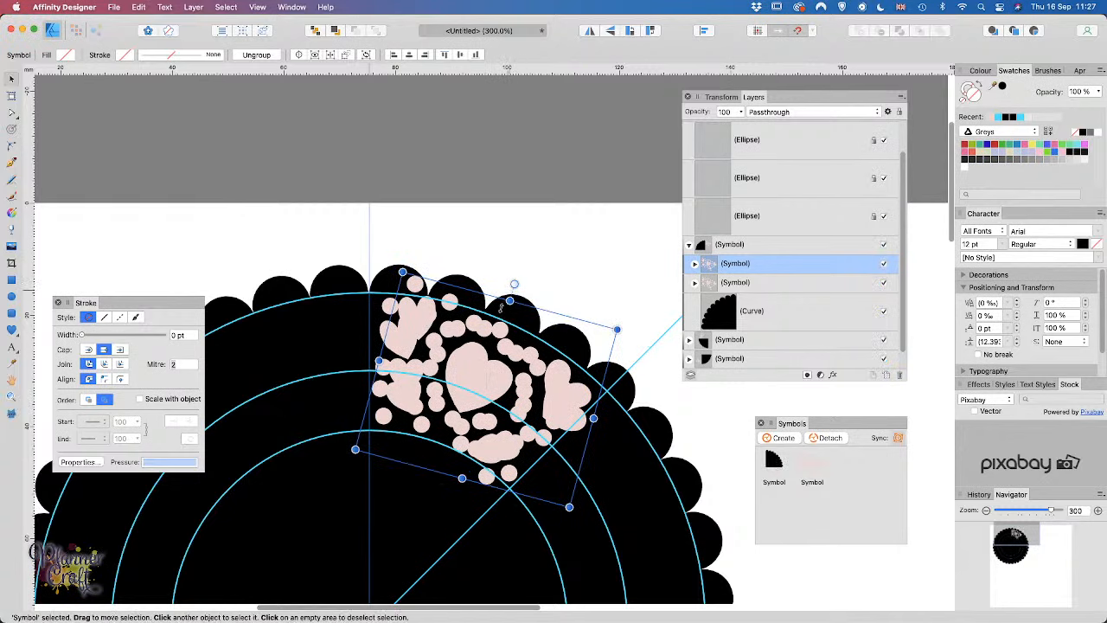
pyautogui.moveTo(483, 368); pyautogui.dragTo(601, 524)
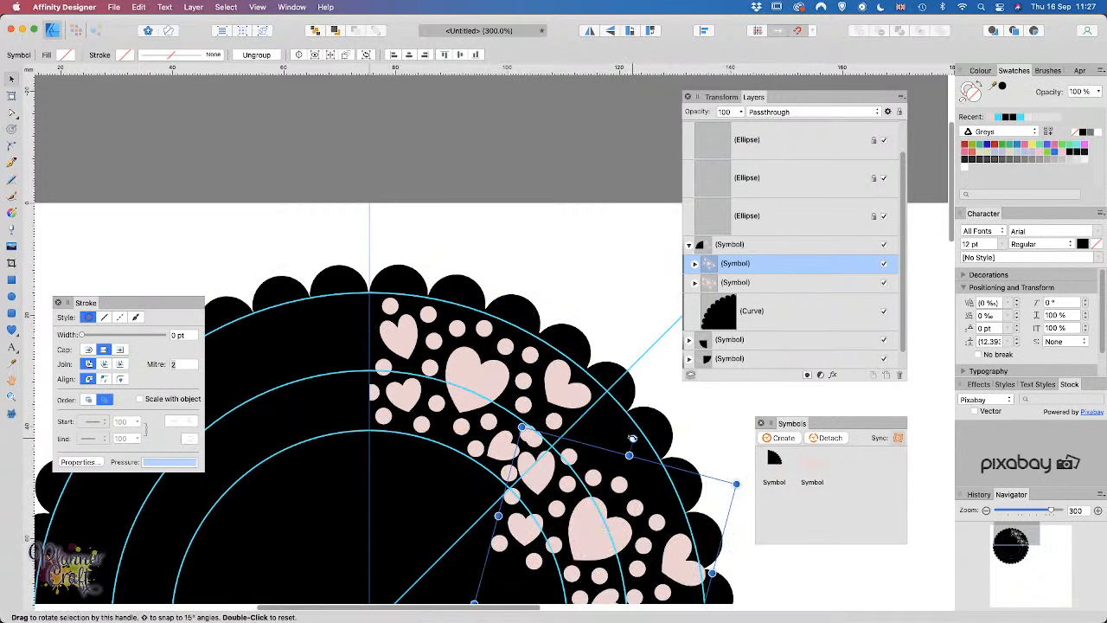
pyautogui.moveTo(633, 439); pyautogui.dragTo(683, 468)
# Step: Nudge the rotated copy so it lines up and fills the quarter to the horizontal guide
pyautogui.hscroll(4, 613, 466)
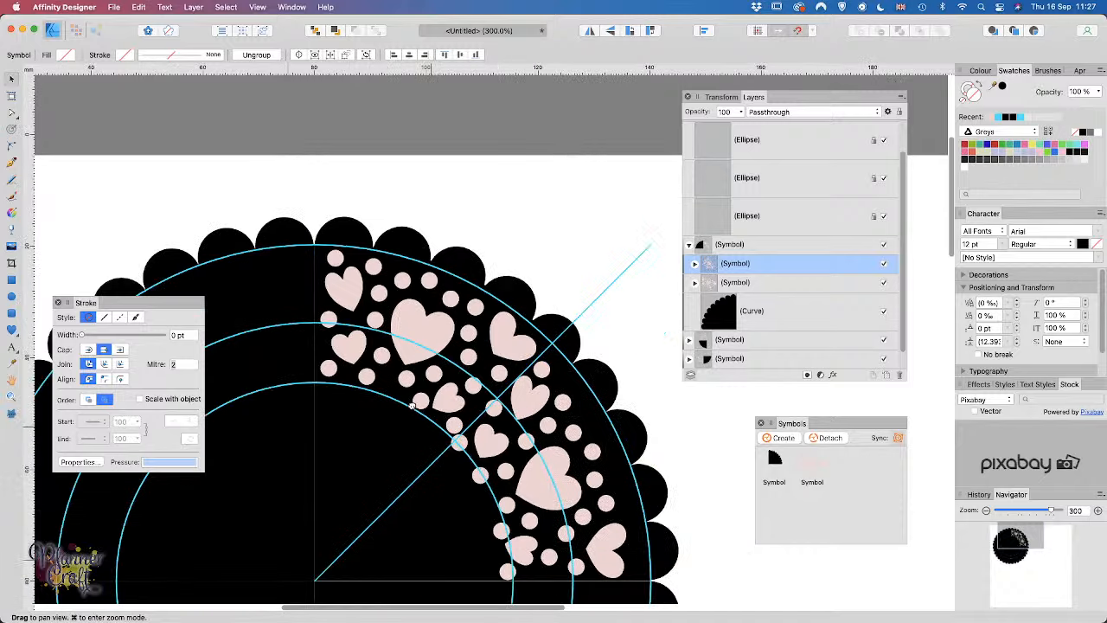
pyautogui.scroll(-5, 393, 313)
pyautogui.moveTo(393, 313)
pyautogui.mouseDown()
pyautogui.moveTo(410, 242)
pyautogui.moveTo(401, 253)
pyautogui.moveTo(408, 301)
pyautogui.mouseUp()
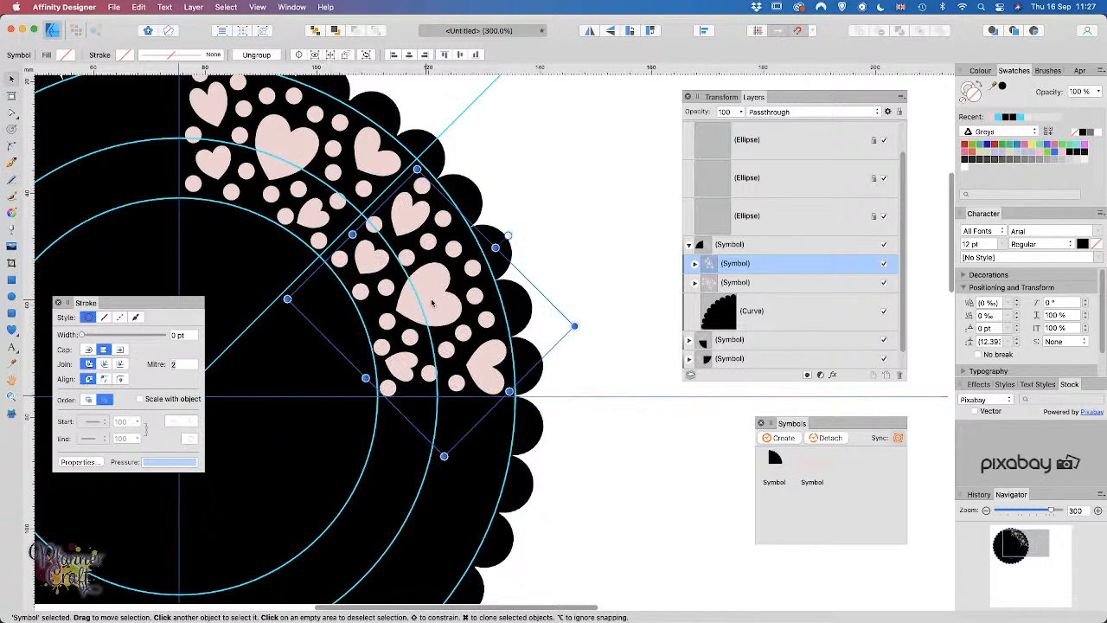
pyautogui.hotkey('shift', 'Up')
pyautogui.press('super+z')
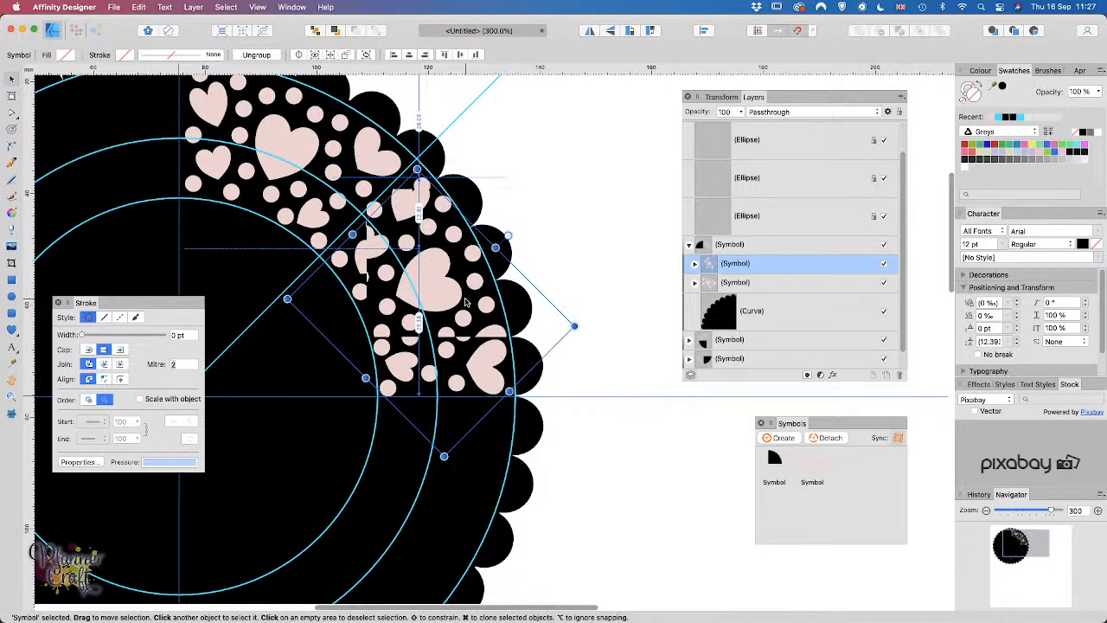
pyautogui.press('Up')
pyautogui.press('Up')
pyautogui.press('Up')
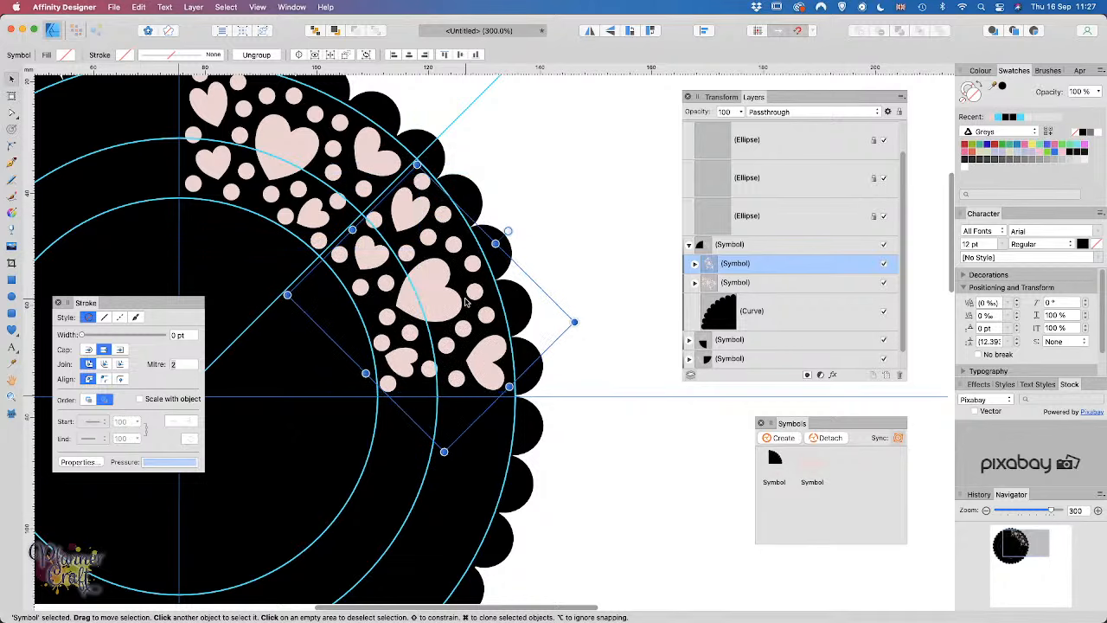
pyautogui.press('space')
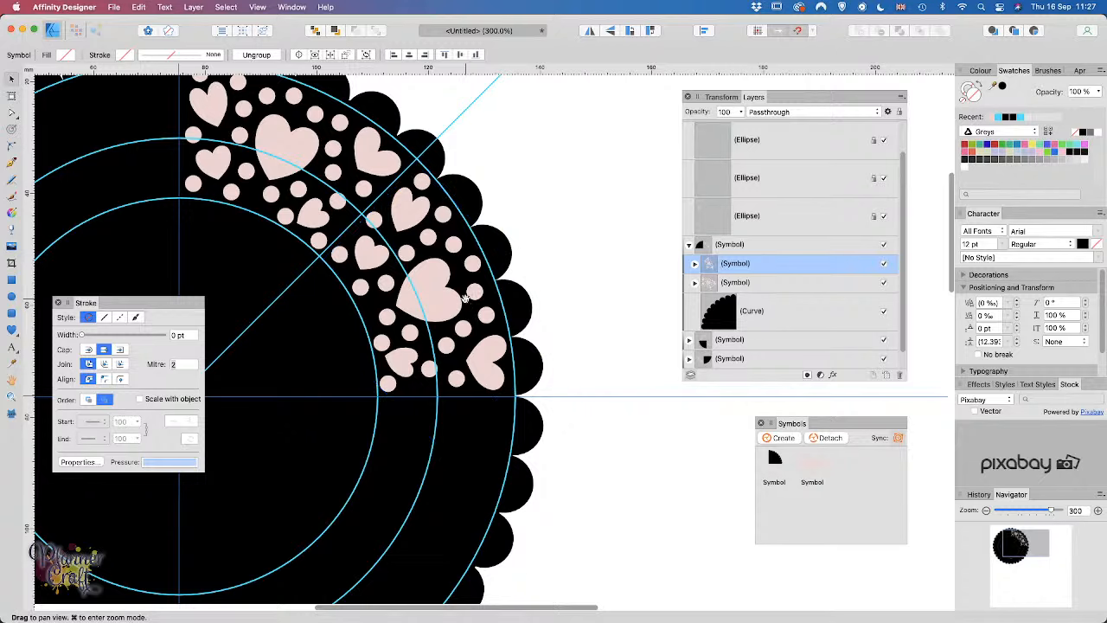
# Step: Detach both nested hearts-and-dots symbols in the quarter, turning them into plain groups
pyautogui.moveTo(297, 462); pyautogui.dragTo(424, 571)
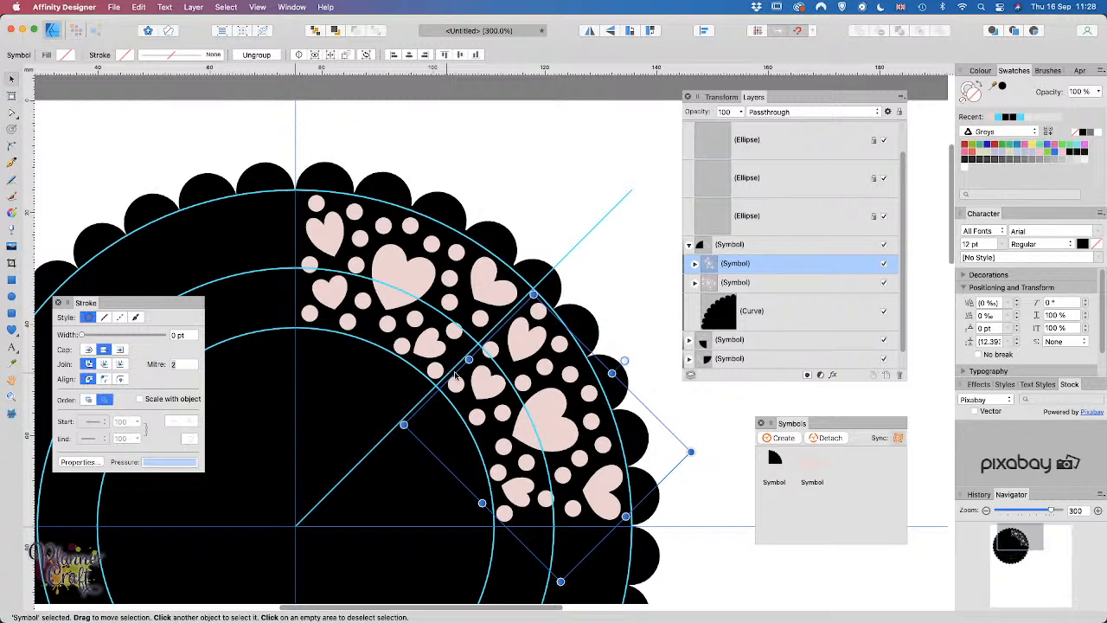
pyautogui.click(831, 438)
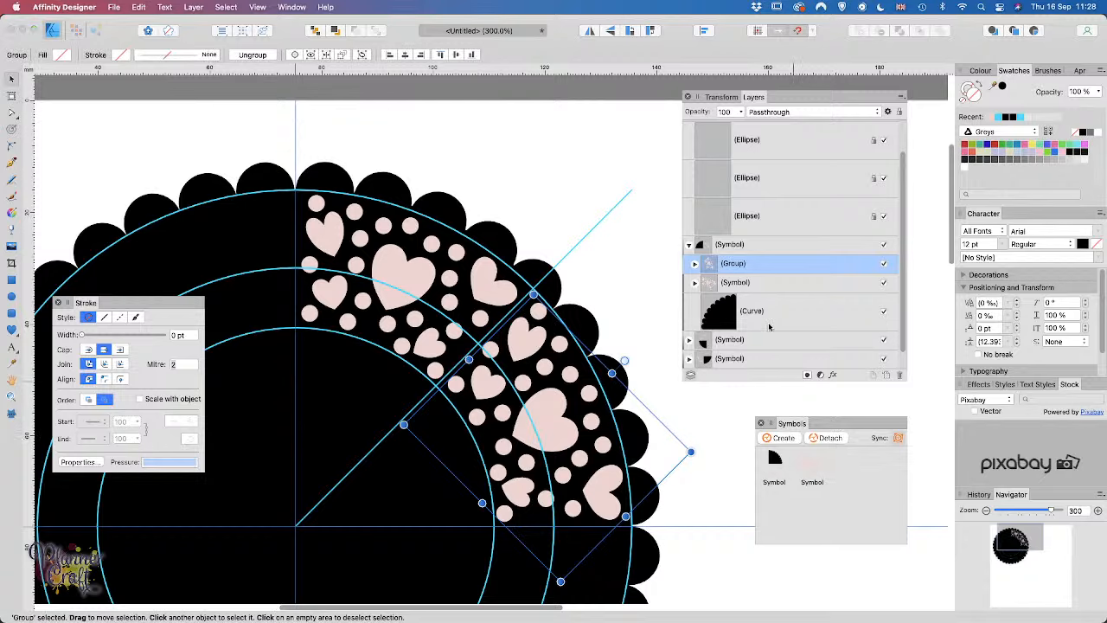
pyautogui.click(744, 284)
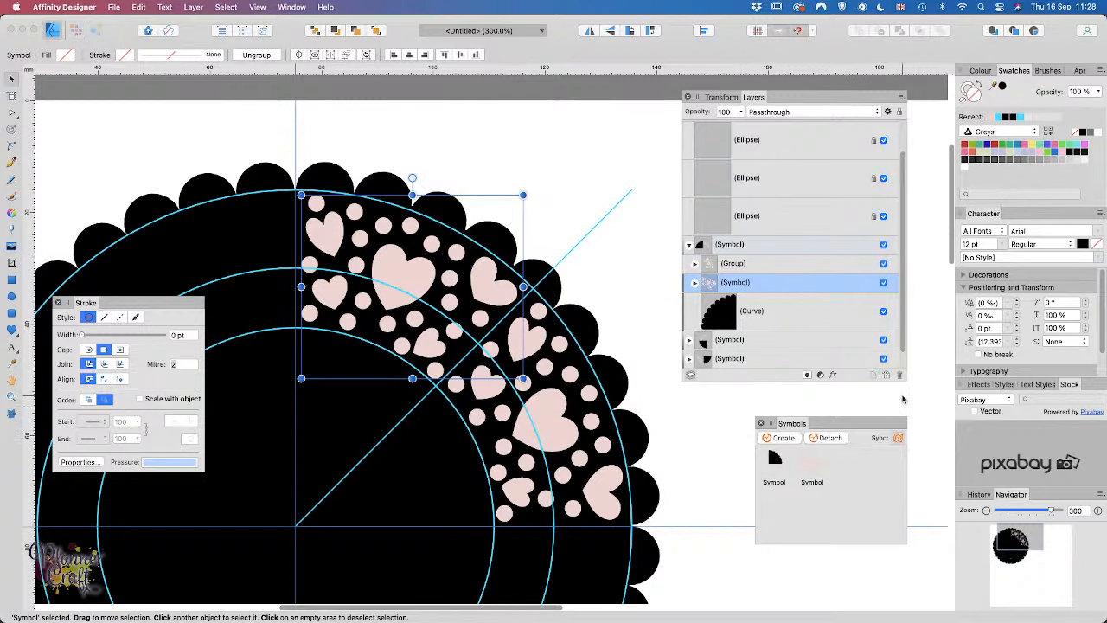
pyautogui.click(825, 439)
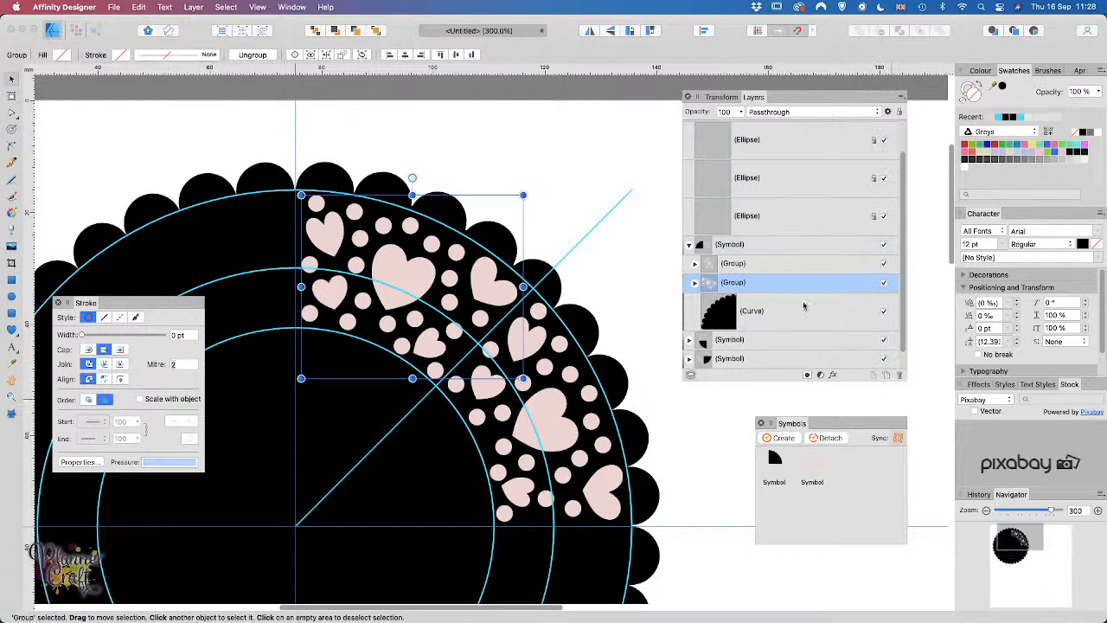
pyautogui.click(781, 314)
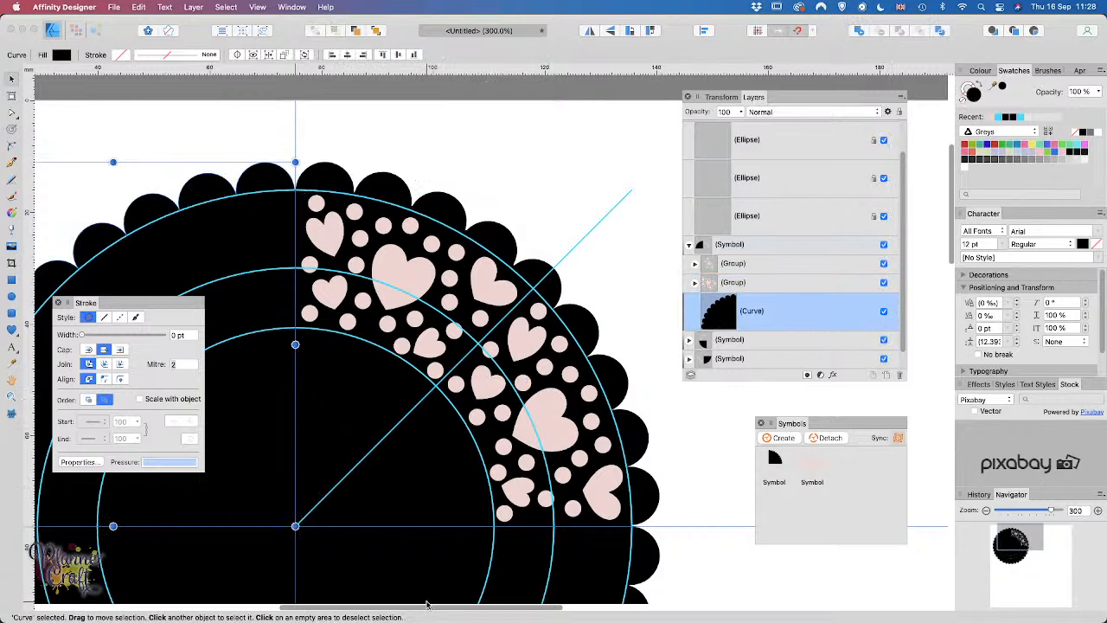
# Step: Move both hearts-and-dots groups into the bottom quarter (Symbol) layer
pyautogui.scroll(-1, 741, 337)
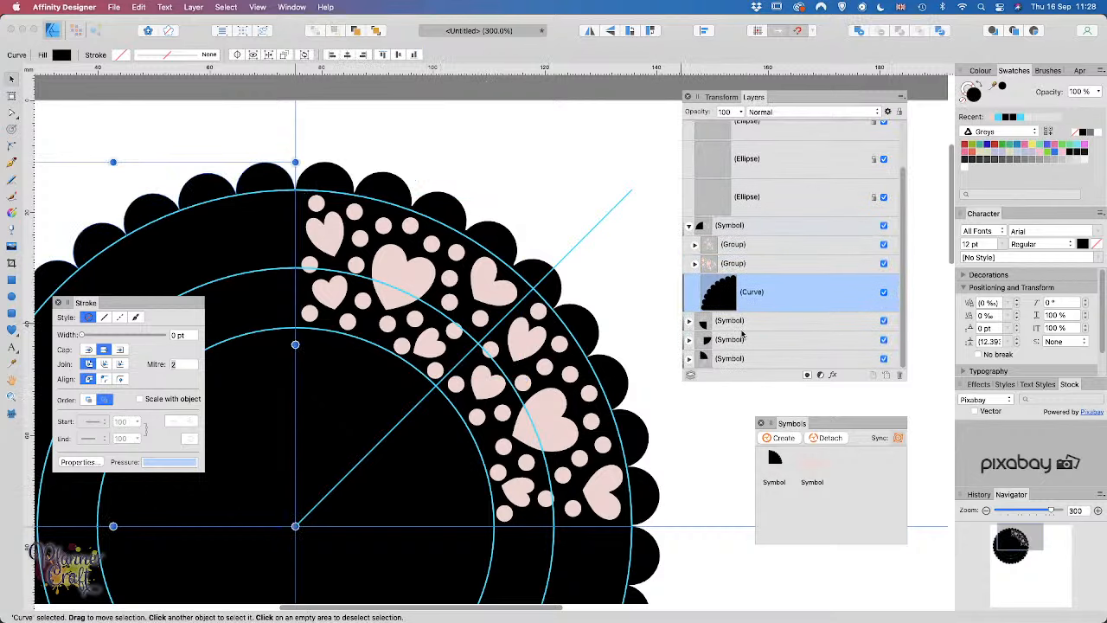
pyautogui.scroll(-3, 498, 552)
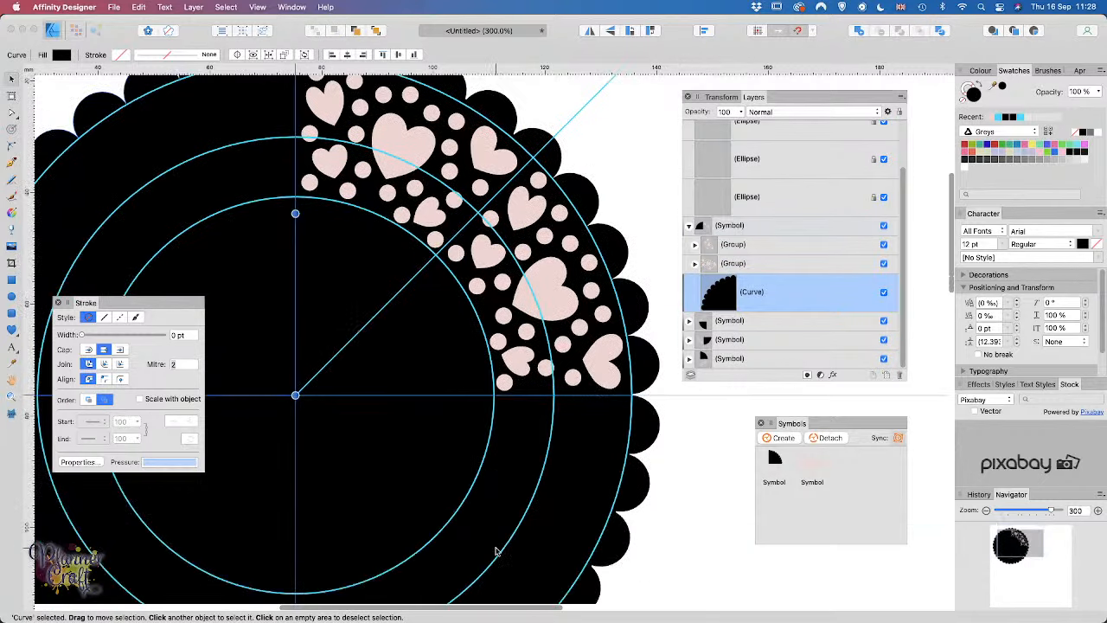
pyautogui.scroll(-2, 538, 540)
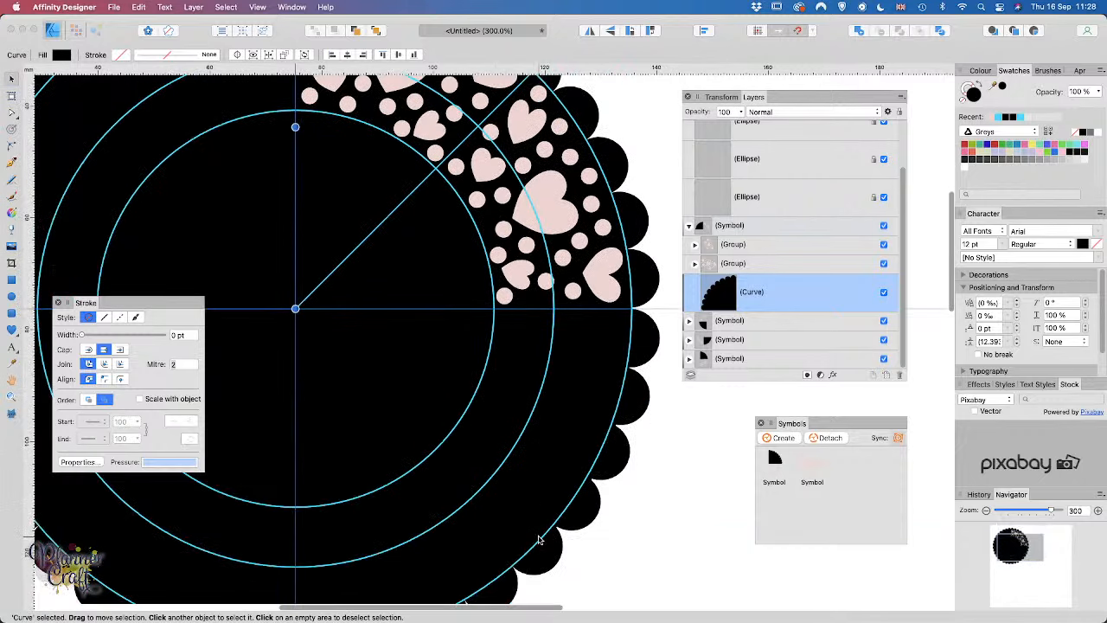
pyautogui.scroll(3, 538, 541)
pyautogui.scroll(1, 538, 541)
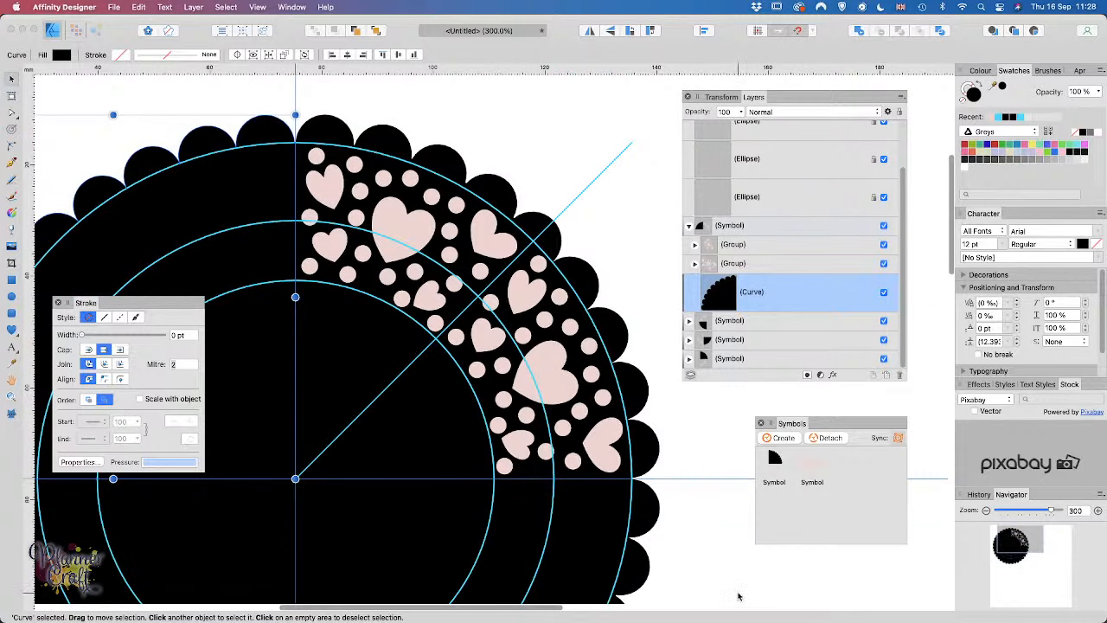
pyautogui.scroll(-1, 427, 496)
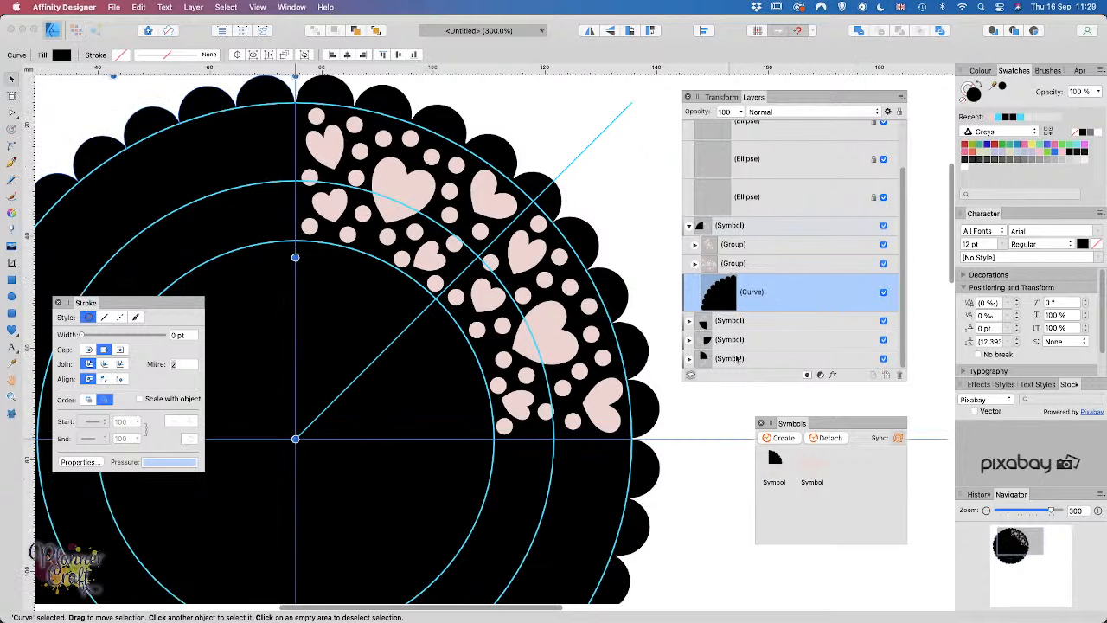
pyautogui.click(746, 245)
pyautogui.keyDown('shift'); pyautogui.click(746, 264); pyautogui.keyUp('shift')
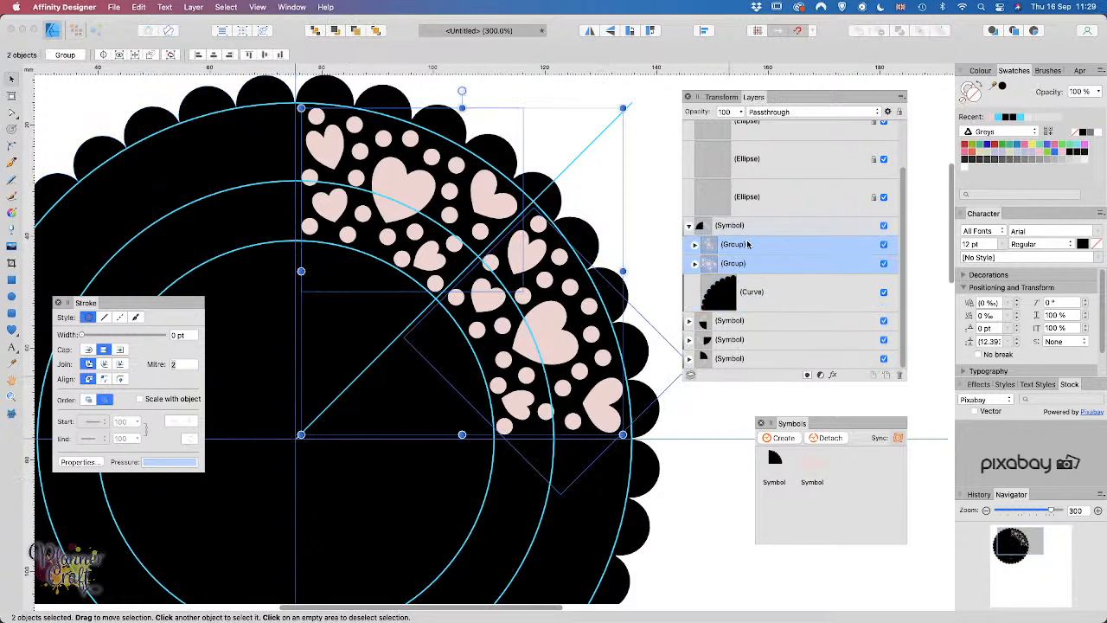
pyautogui.moveTo(747, 245)
pyautogui.mouseDown()
pyautogui.moveTo(770, 258)
pyautogui.moveTo(697, 250)
pyautogui.mouseUp()
pyautogui.click(689, 358)
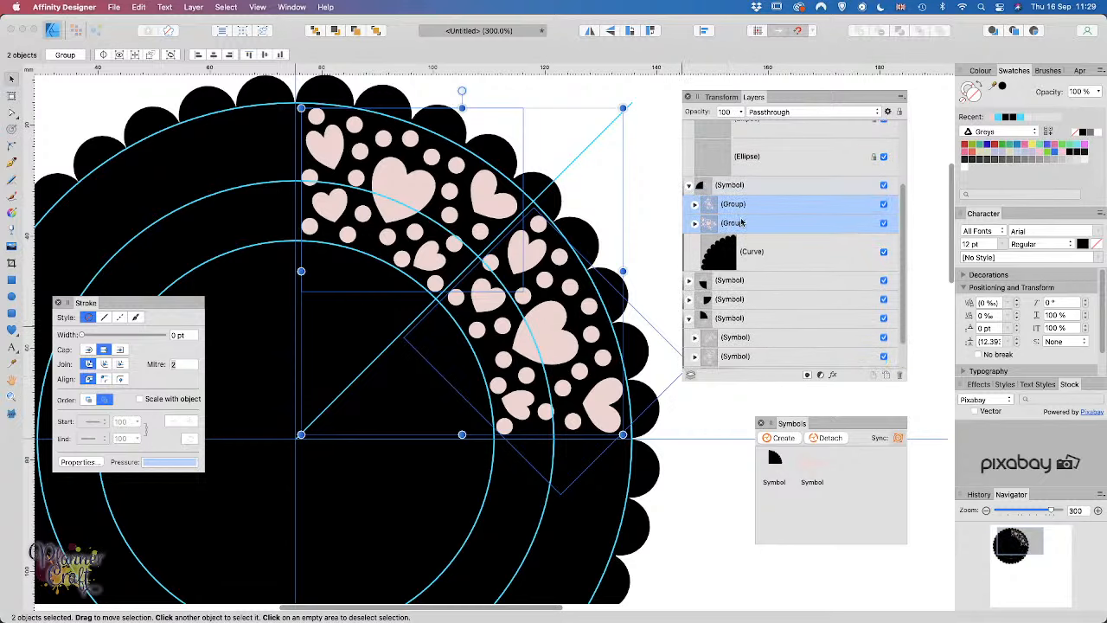
pyautogui.keyDown('super'); pyautogui.click(732, 223); pyautogui.keyUp('super')
pyautogui.keyDown('super'); pyautogui.click(731, 223); pyautogui.keyUp('super')
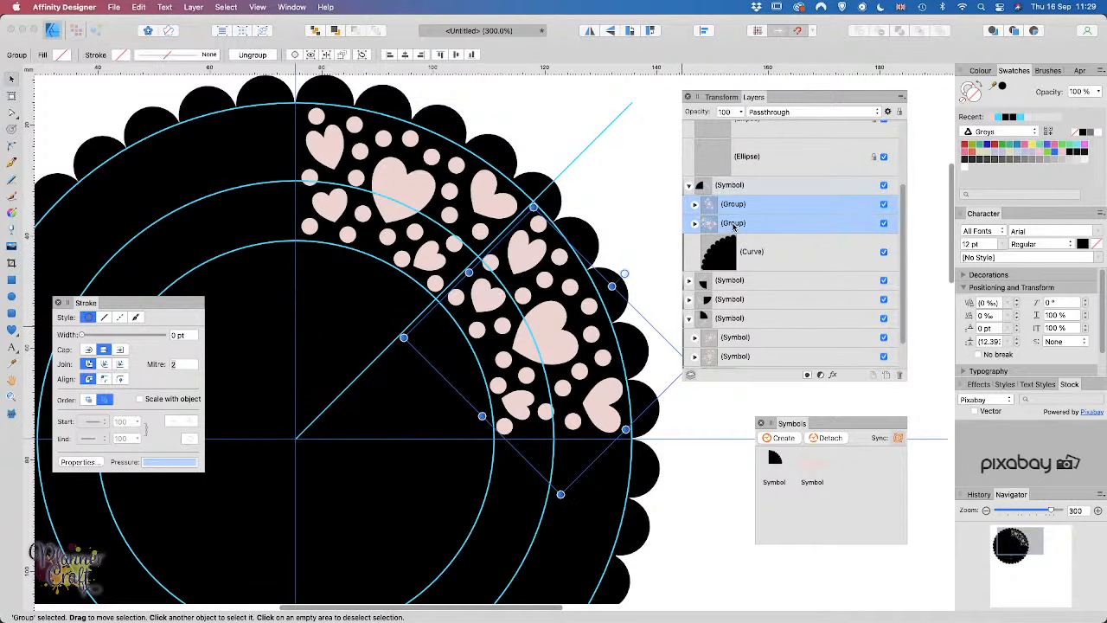
pyautogui.moveTo(734, 223); pyautogui.dragTo(726, 337)
# Step: Delete the two leftover nested symbols from the quarter symbol
pyautogui.scroll(-2, 726, 337)
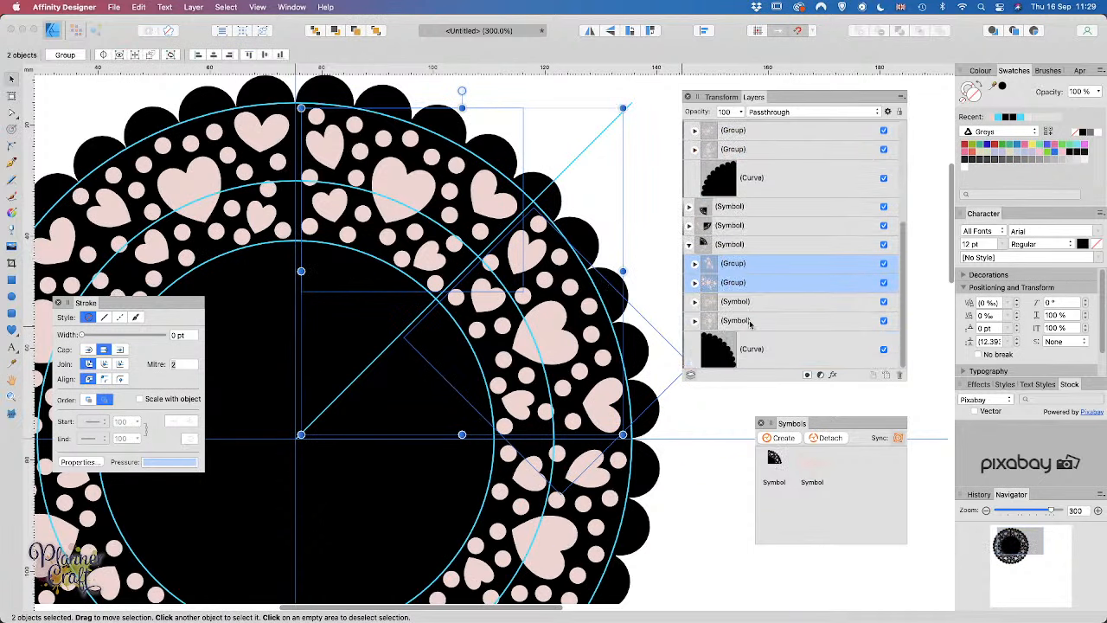
pyautogui.click(732, 303)
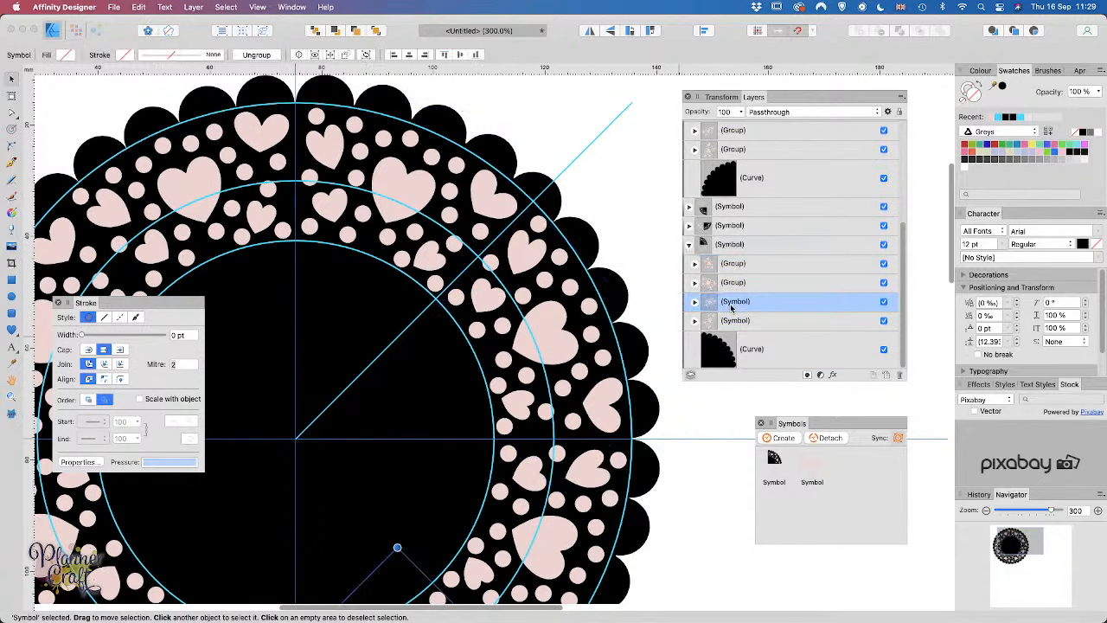
pyautogui.keyDown('super'); pyautogui.click(734, 322); pyautogui.keyUp('super')
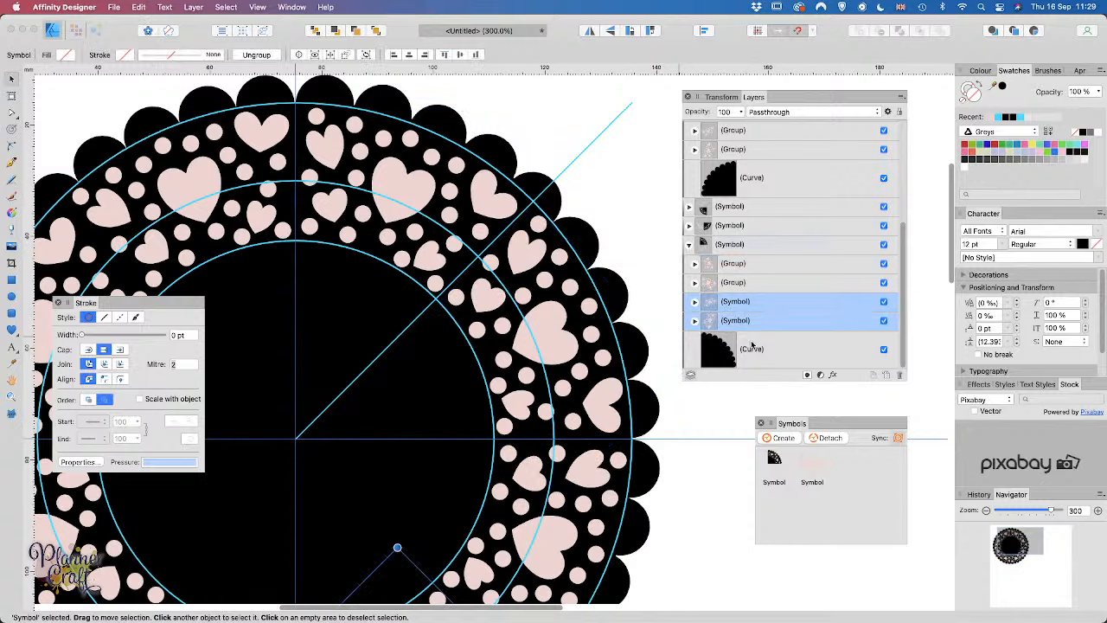
pyautogui.click(899, 375)
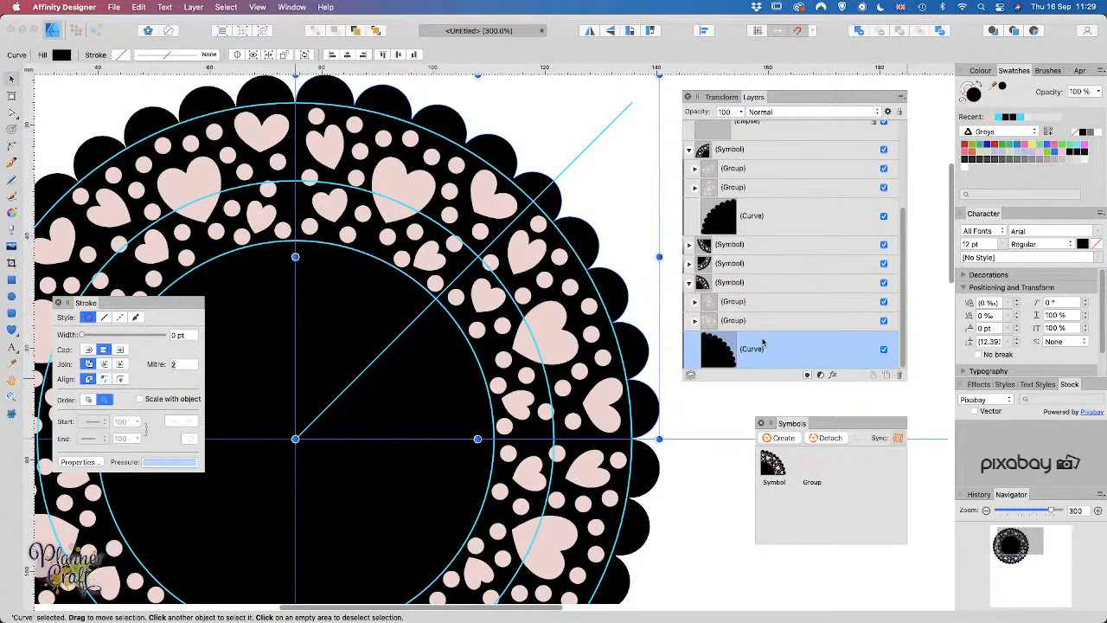
pyautogui.click(742, 310)
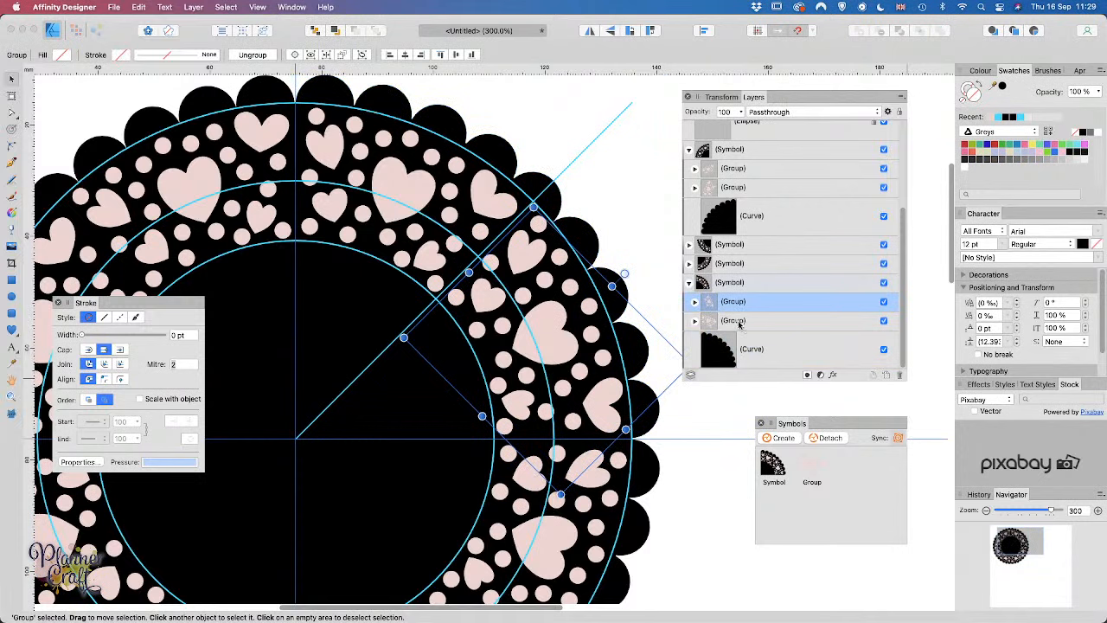
# Step: Move the first pink dot of the upper hearts group to the ring's top on the vertical guide
pyautogui.click(737, 322)
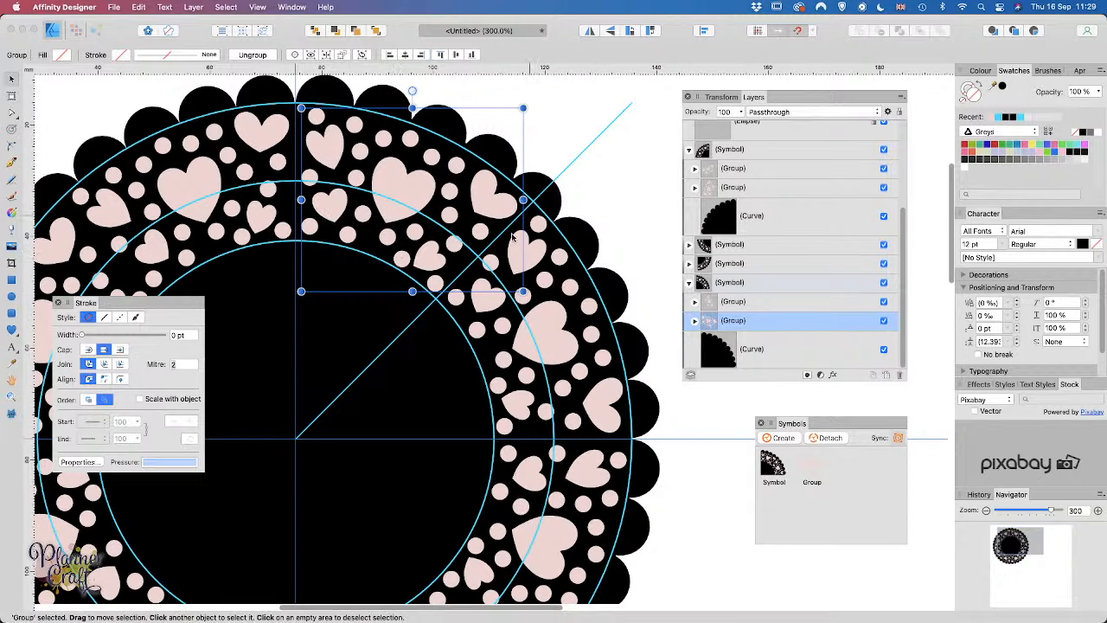
pyautogui.click(742, 304)
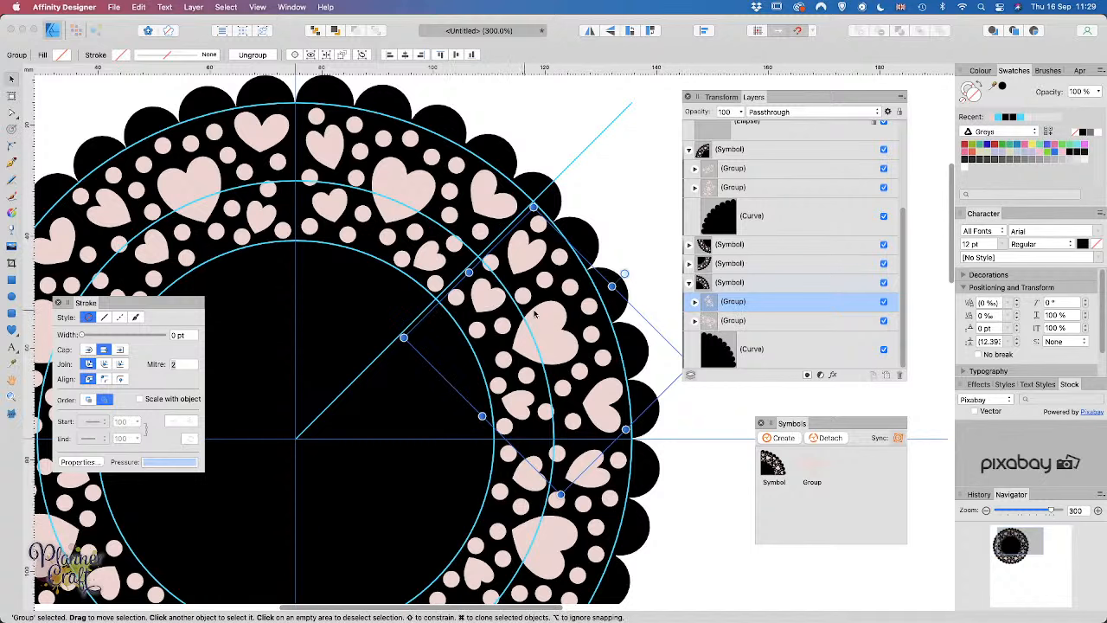
pyautogui.click(695, 302)
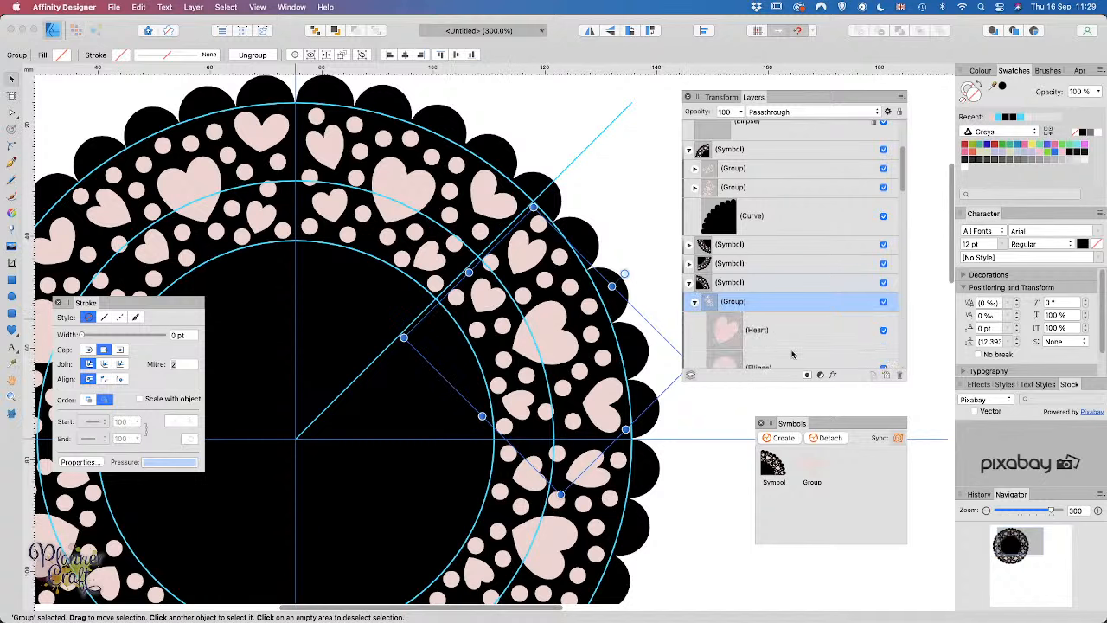
pyautogui.click(732, 336)
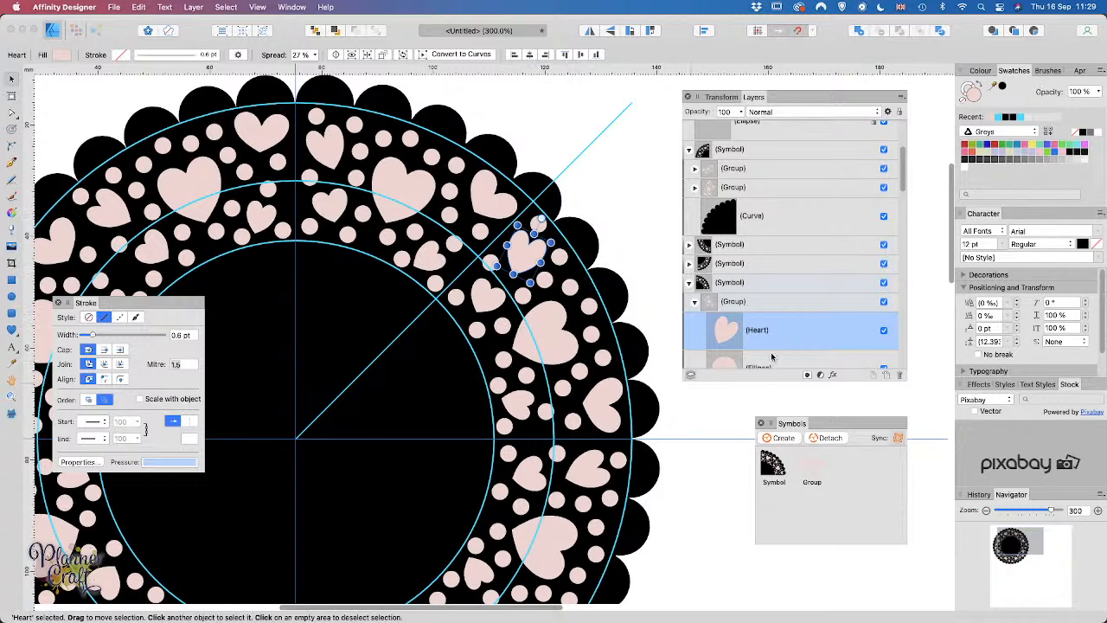
pyautogui.scroll(-5, 772, 357)
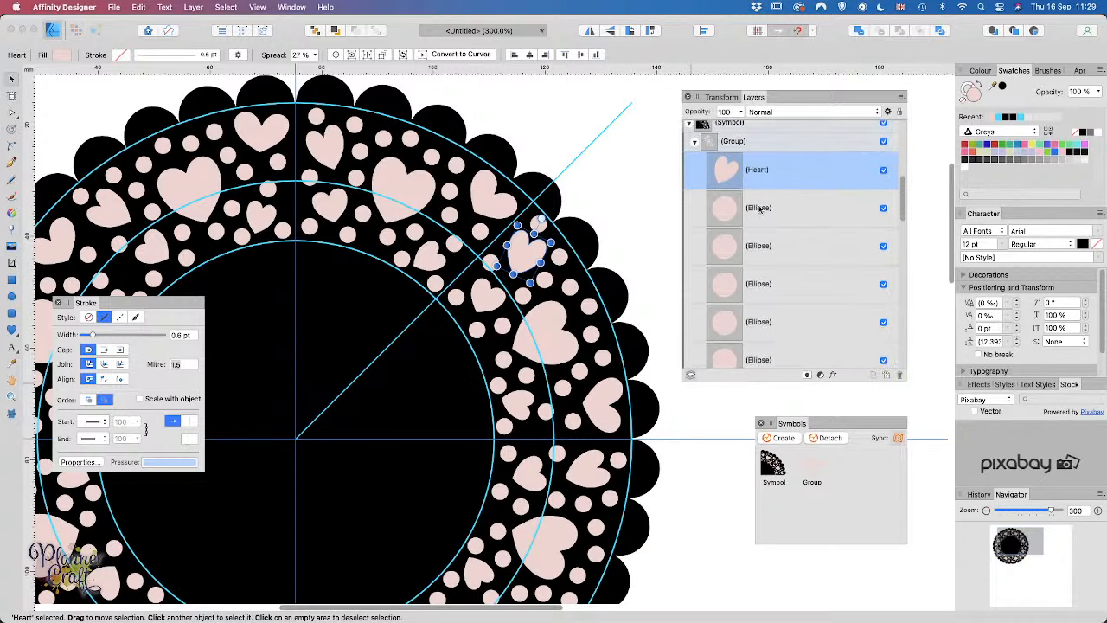
pyautogui.click(759, 209)
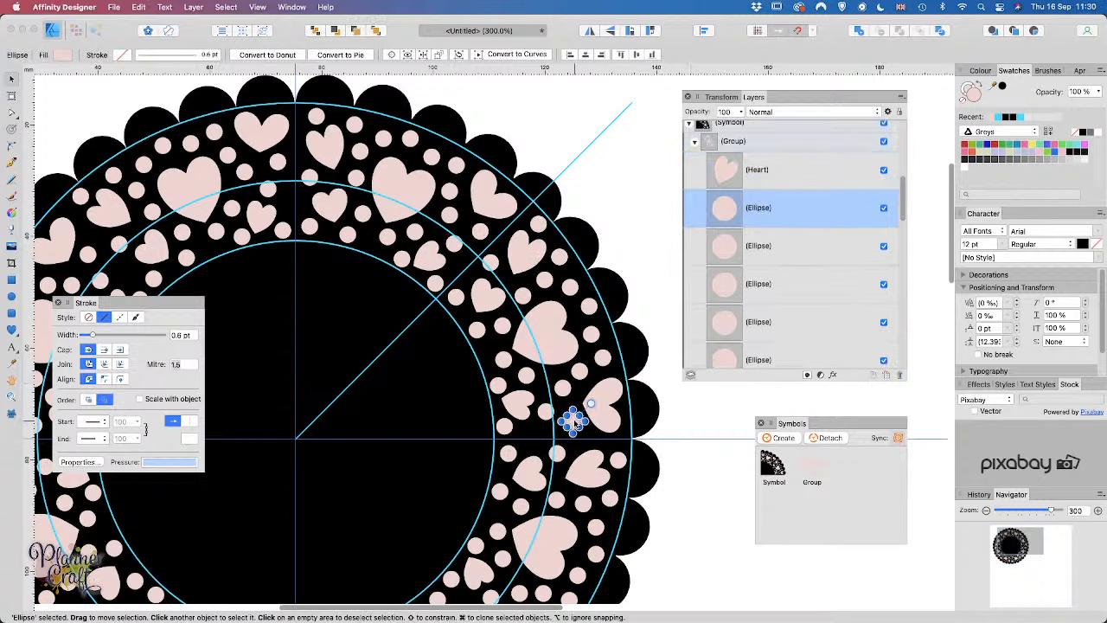
pyautogui.moveTo(574, 422); pyautogui.dragTo(467, 274)
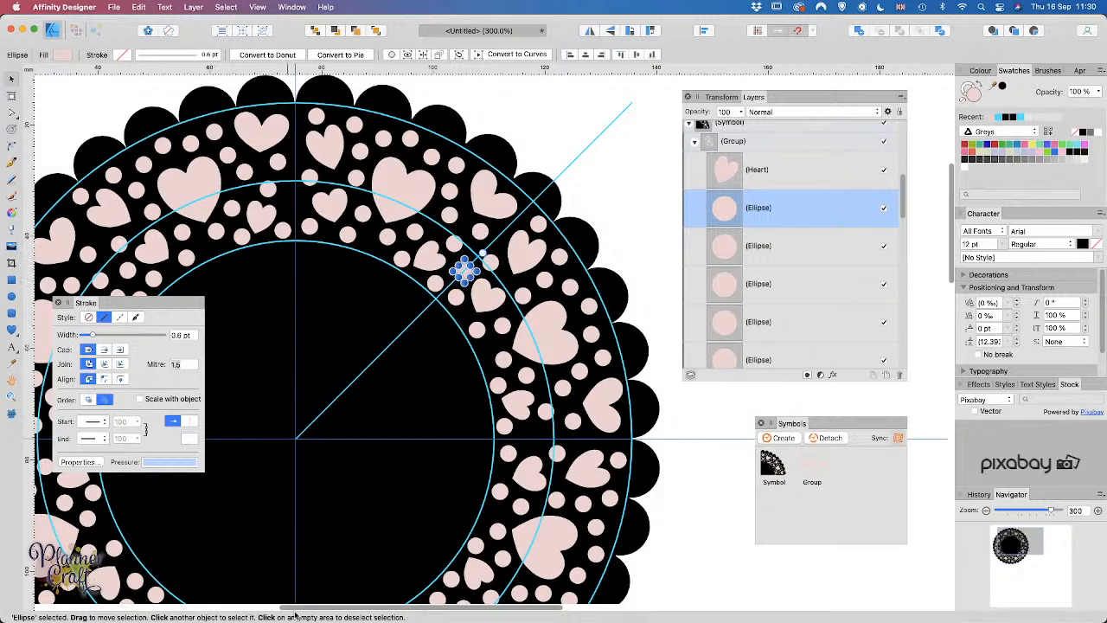
pyautogui.moveTo(467, 272); pyautogui.dragTo(299, 209)
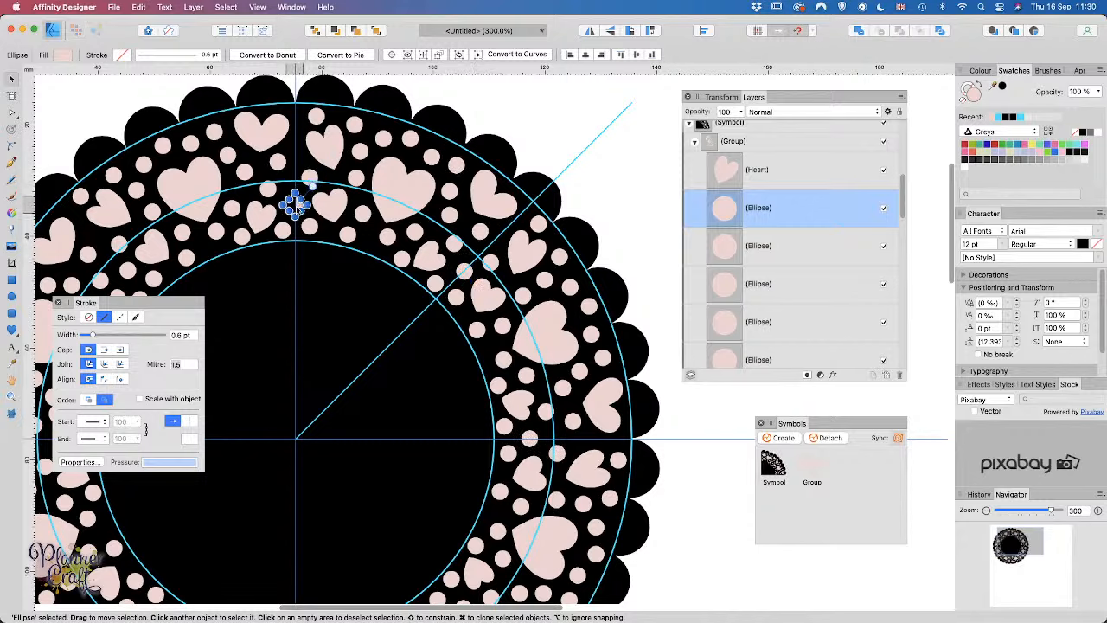
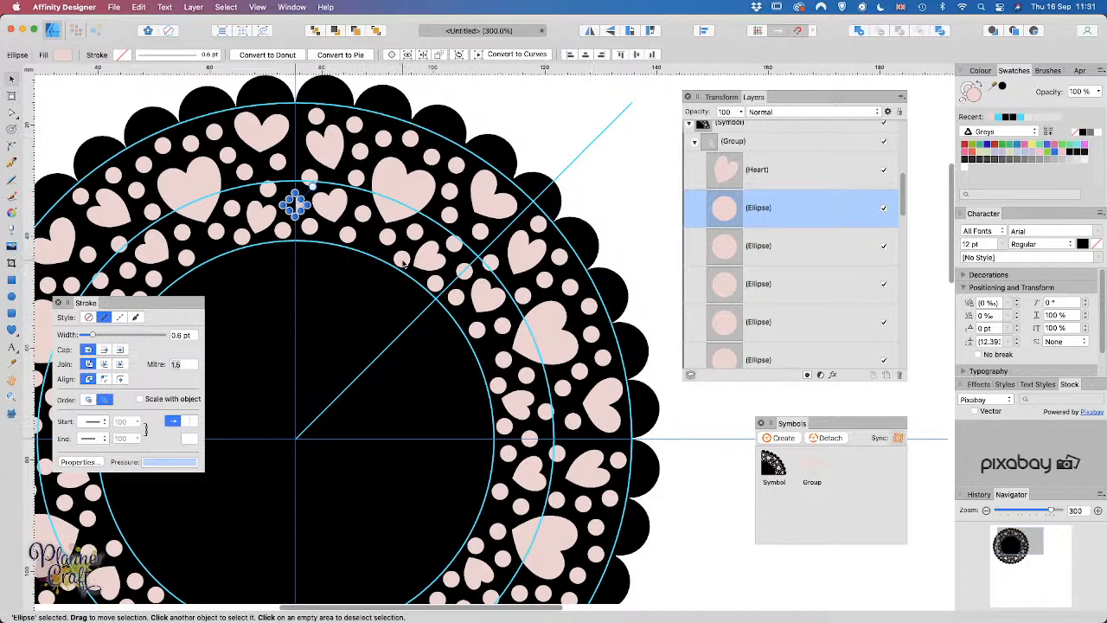
# Step: Group the hearts and dots, then shift two small dots up and left into even gaps
pyautogui.press('super+g')
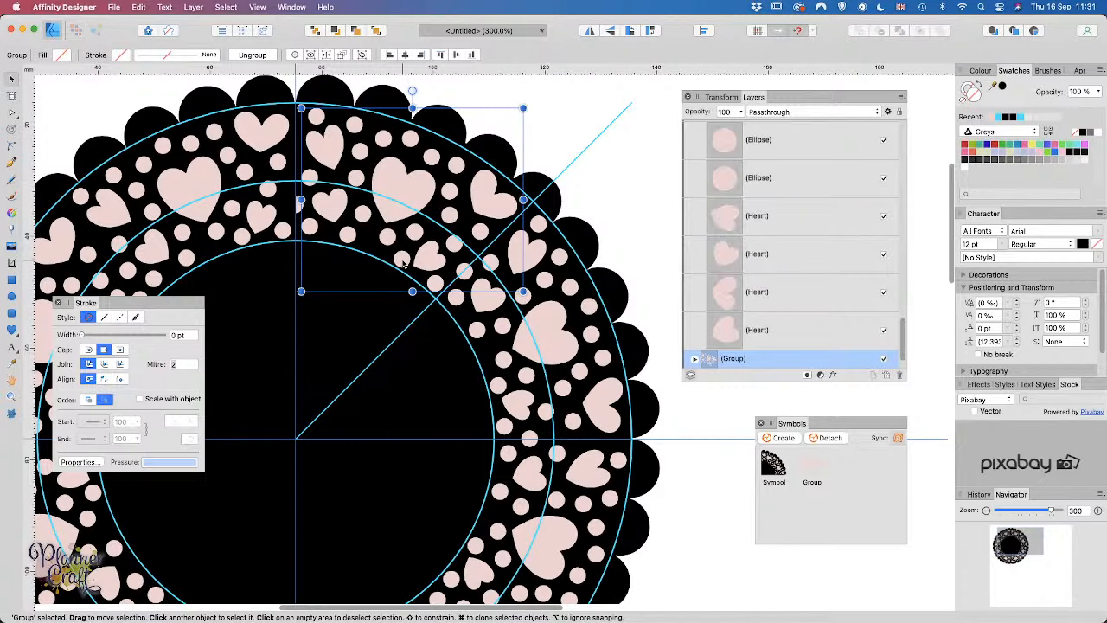
pyautogui.doubleClick(403, 262)
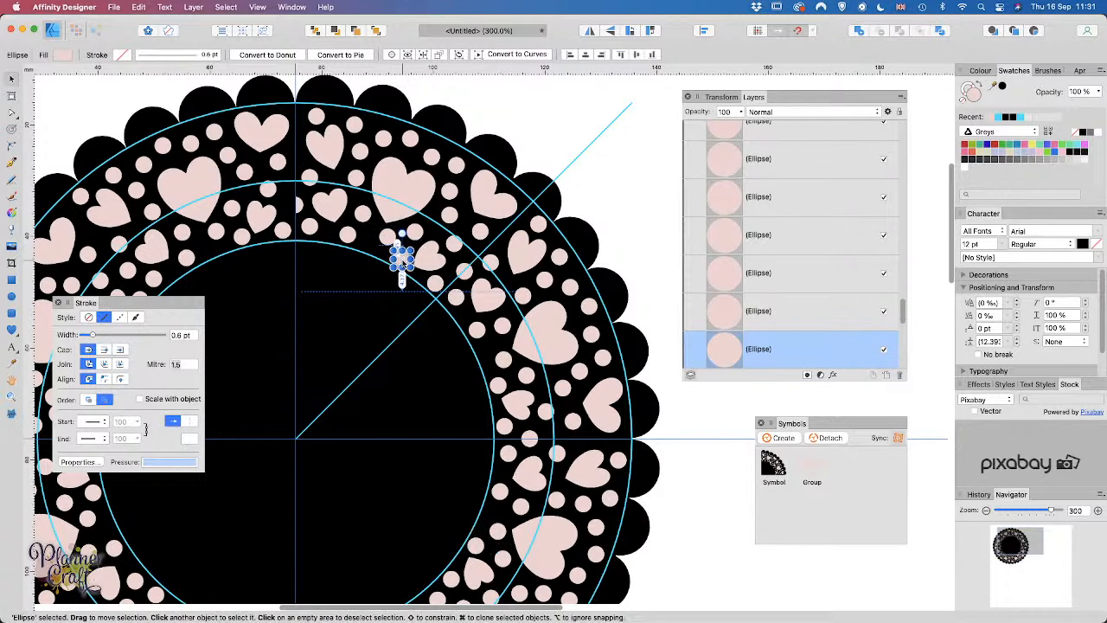
pyautogui.moveTo(401, 275); pyautogui.dragTo(403, 261)
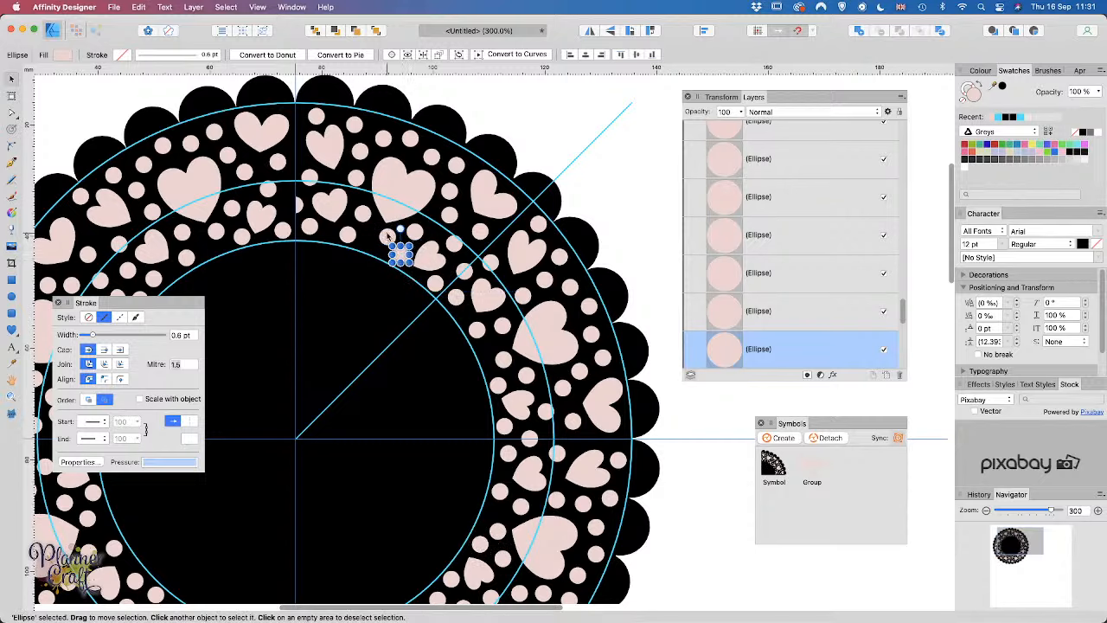
pyautogui.click(387, 236)
pyautogui.hotkey('shift', 'Left')
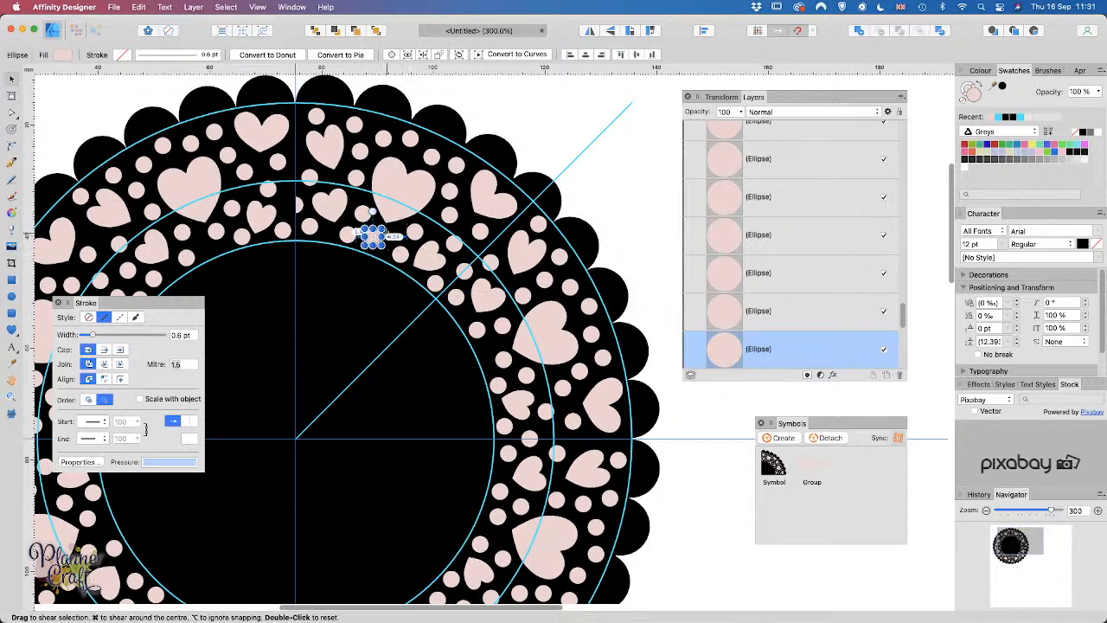
pyautogui.press('Right')
pyautogui.press('Right')
pyautogui.press('Right')
pyautogui.press('Right')
pyautogui.press('Right')
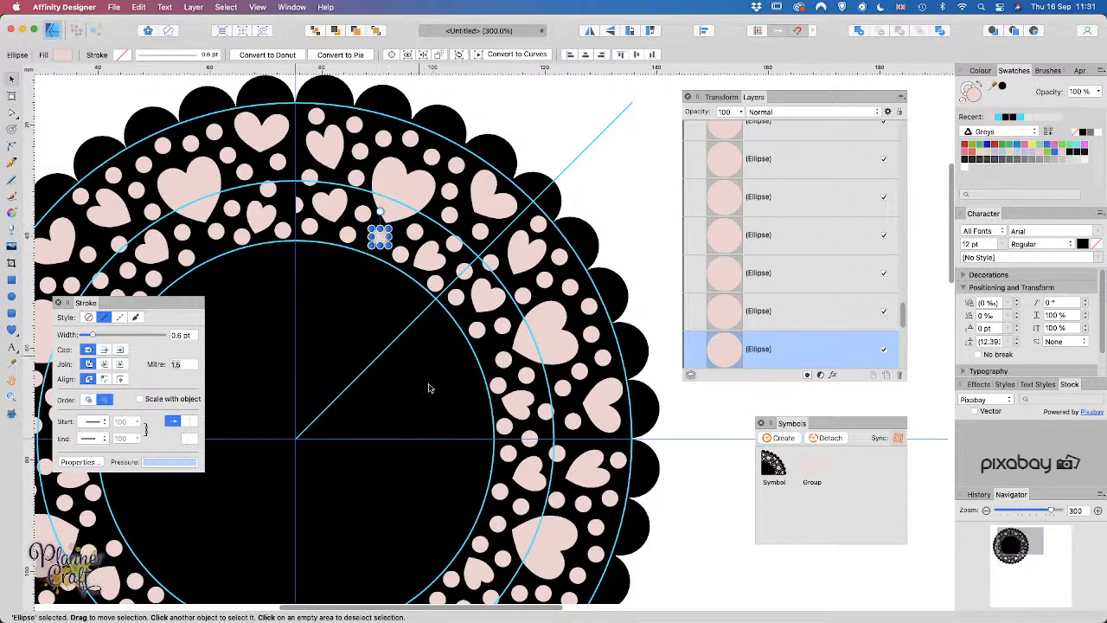
# Step: Evenly space two more small dots in the next group, then deselect and zoom out
pyautogui.click(508, 362)
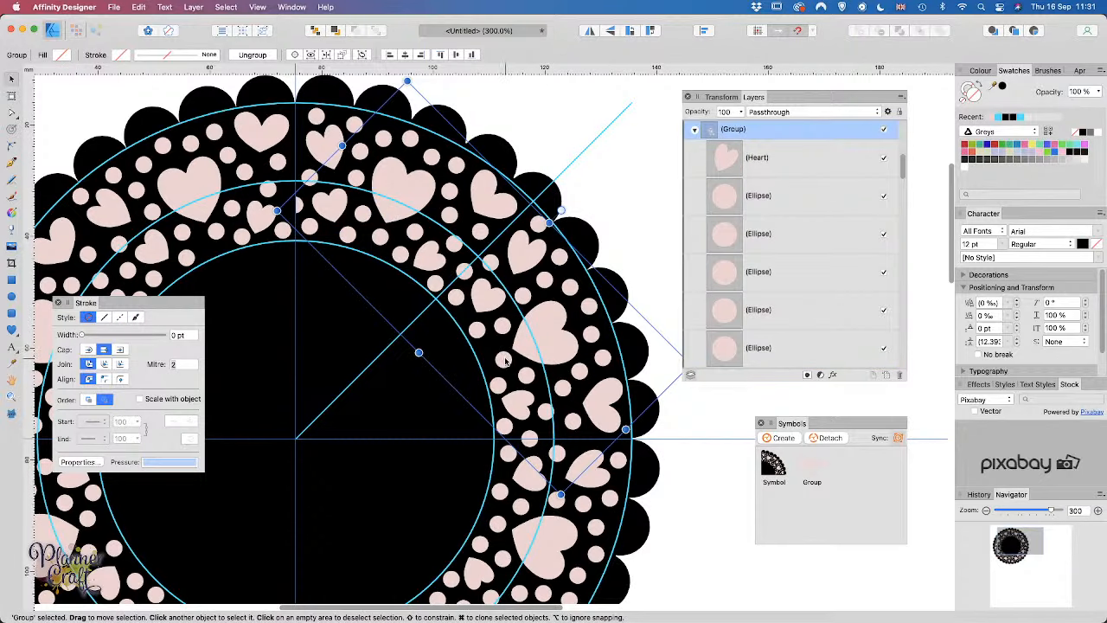
pyautogui.click(507, 361)
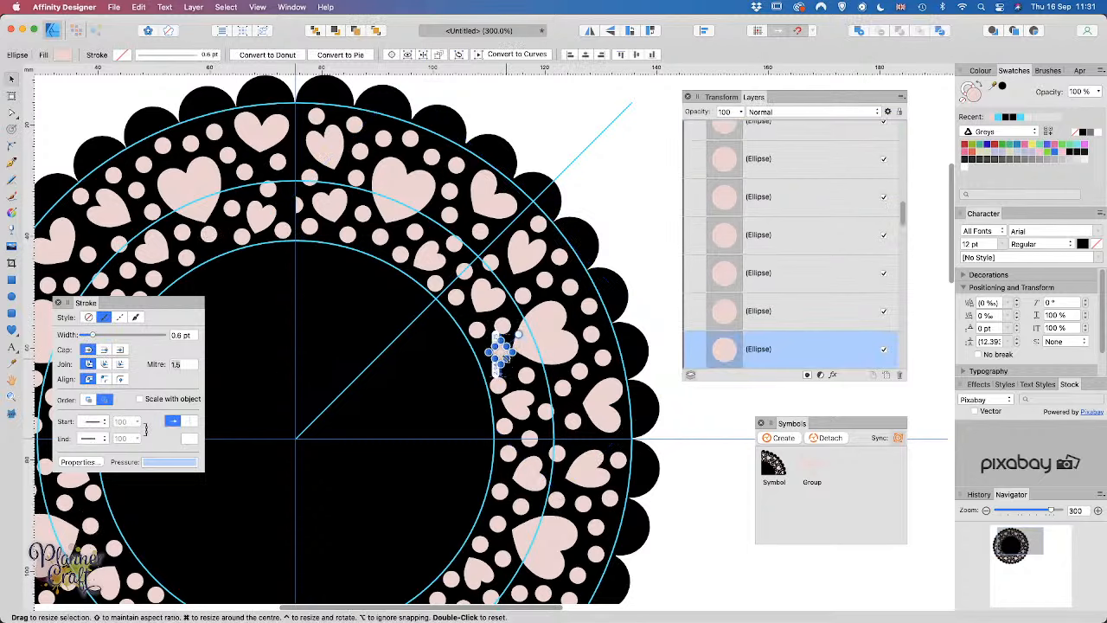
pyautogui.moveTo(499, 350); pyautogui.dragTo(501, 351)
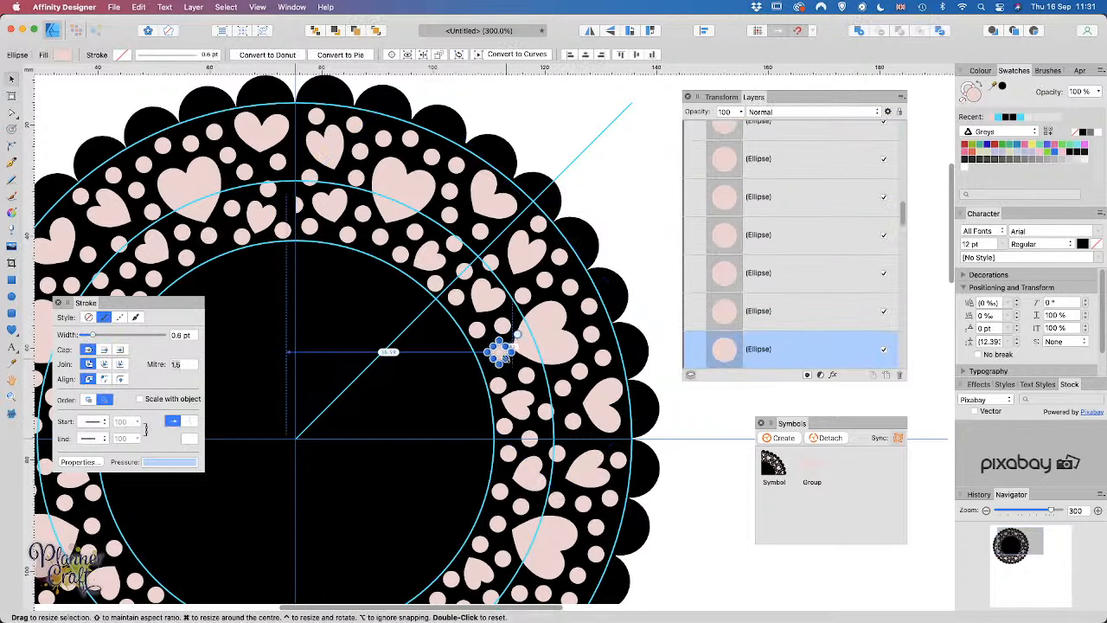
pyautogui.click(500, 388)
pyautogui.press('Up')
pyautogui.press('Up')
pyautogui.press('Up')
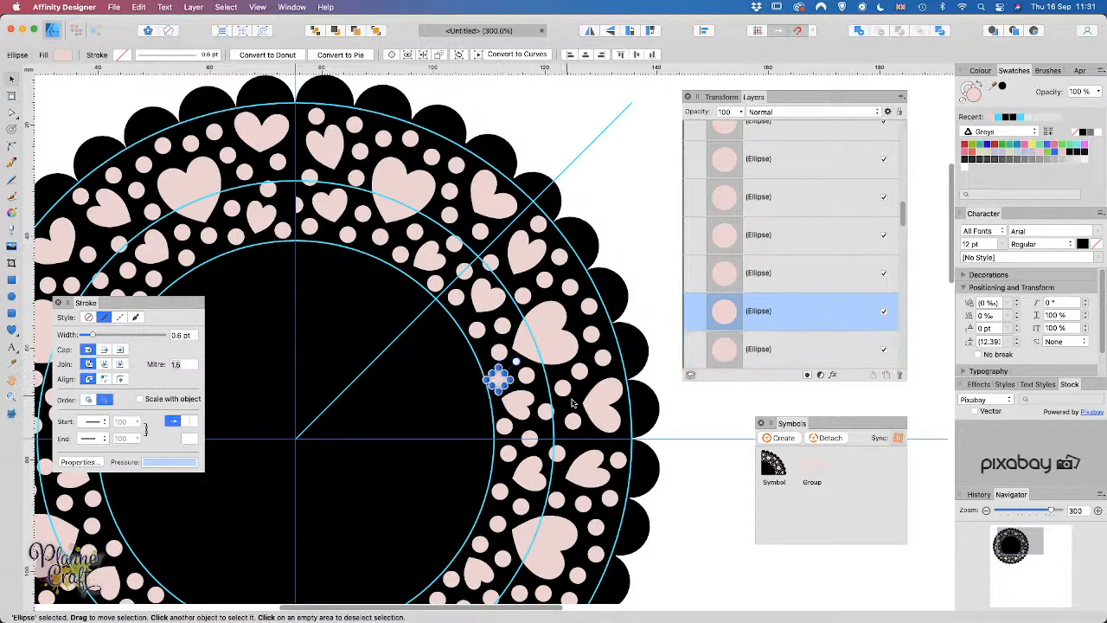
pyautogui.click(677, 525)
pyautogui.scroll(-3, 346, 512)
pyautogui.scroll(-1, 346, 507)
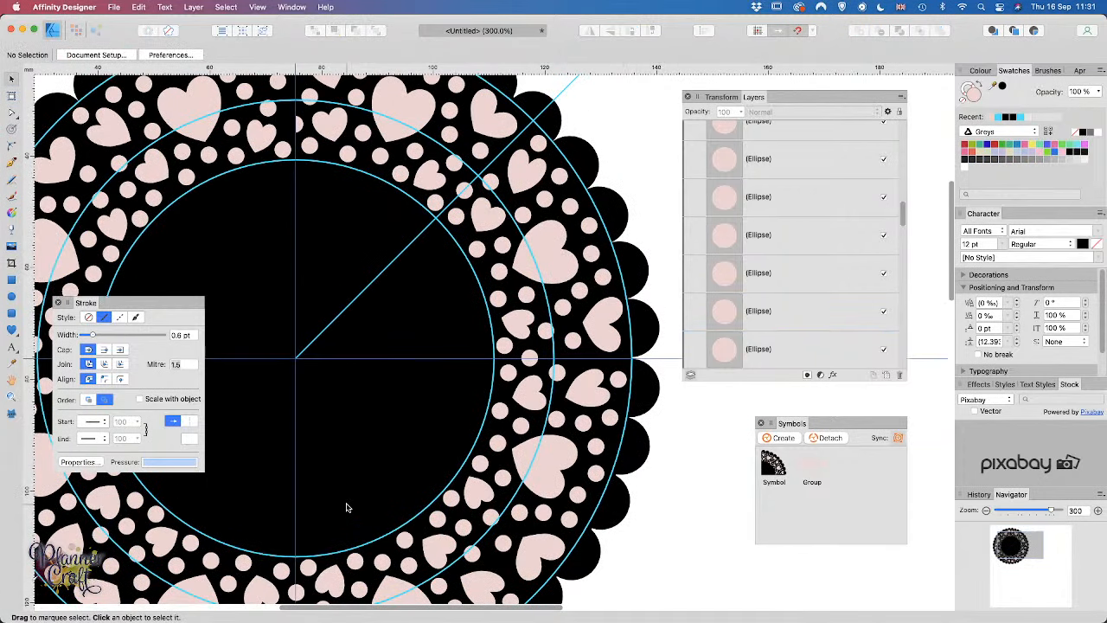
pyautogui.press('super+minus')
pyautogui.press('super+minus')
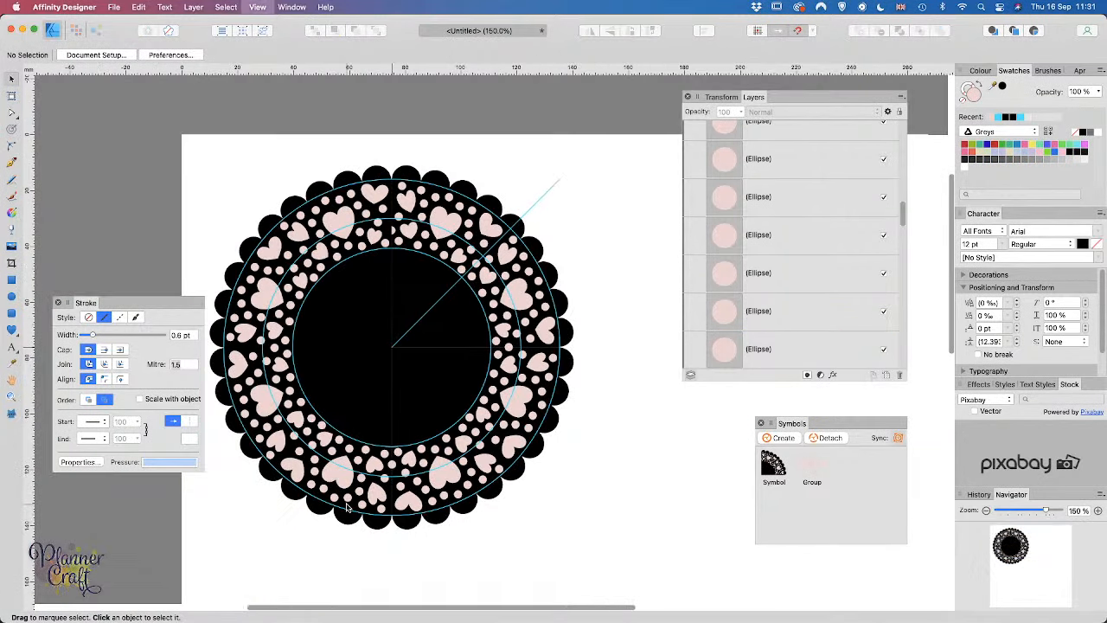
# Step: Centre the doily and collapse the expanded Symbol layer to show the guide layers
pyautogui.moveTo(312, 356); pyautogui.dragTo(415, 399)
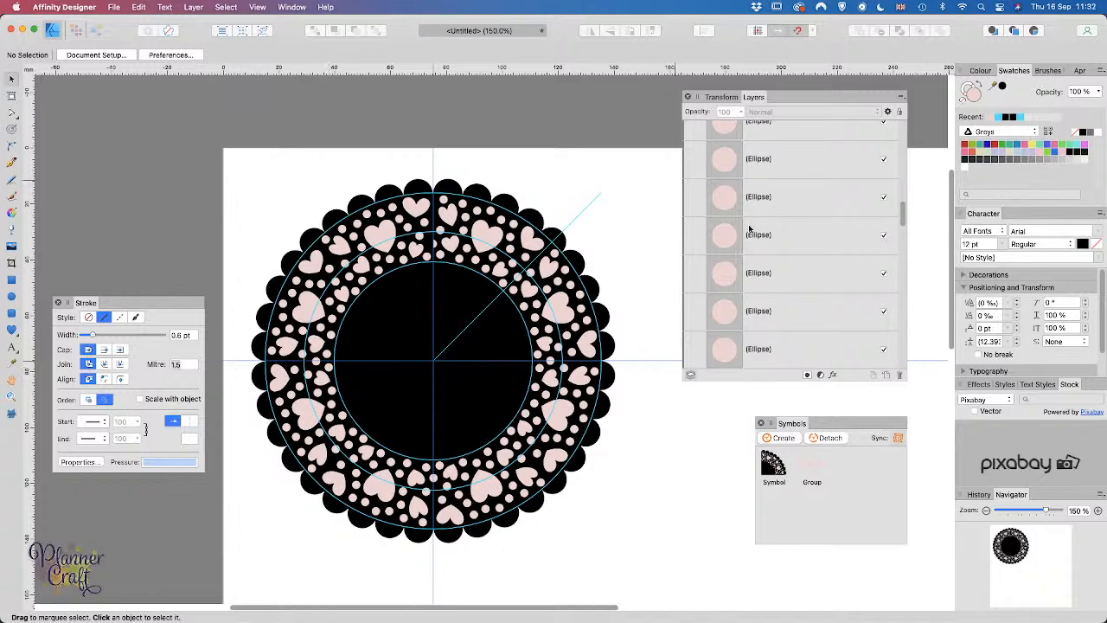
pyautogui.scroll(5, 835, 236)
pyautogui.scroll(-5, 836, 235)
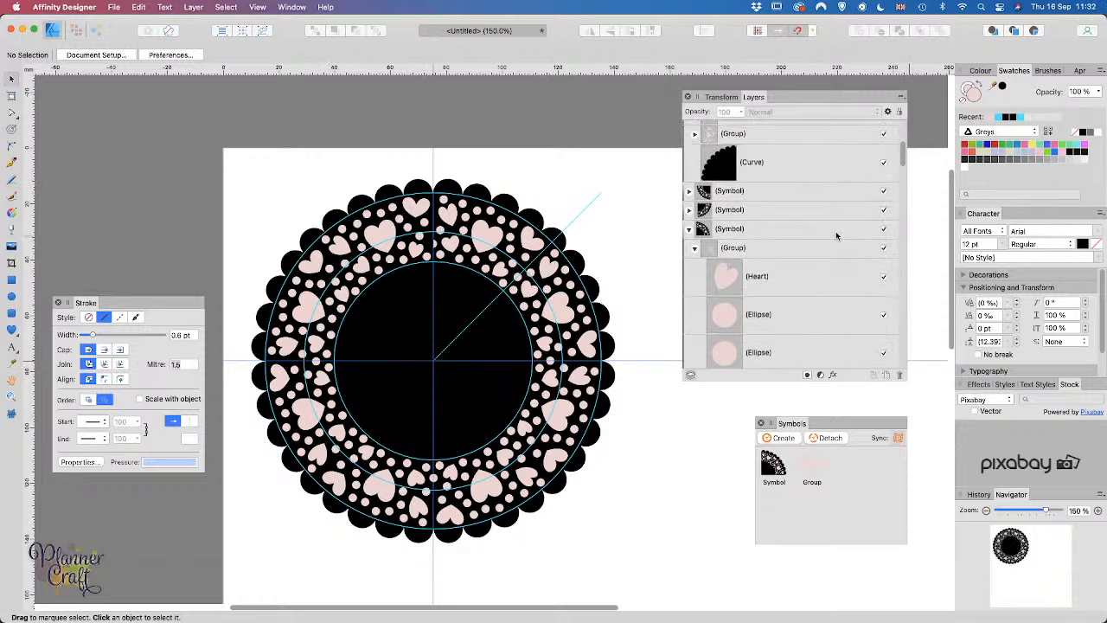
pyautogui.scroll(-2, 776, 311)
pyautogui.scroll(-3, 776, 312)
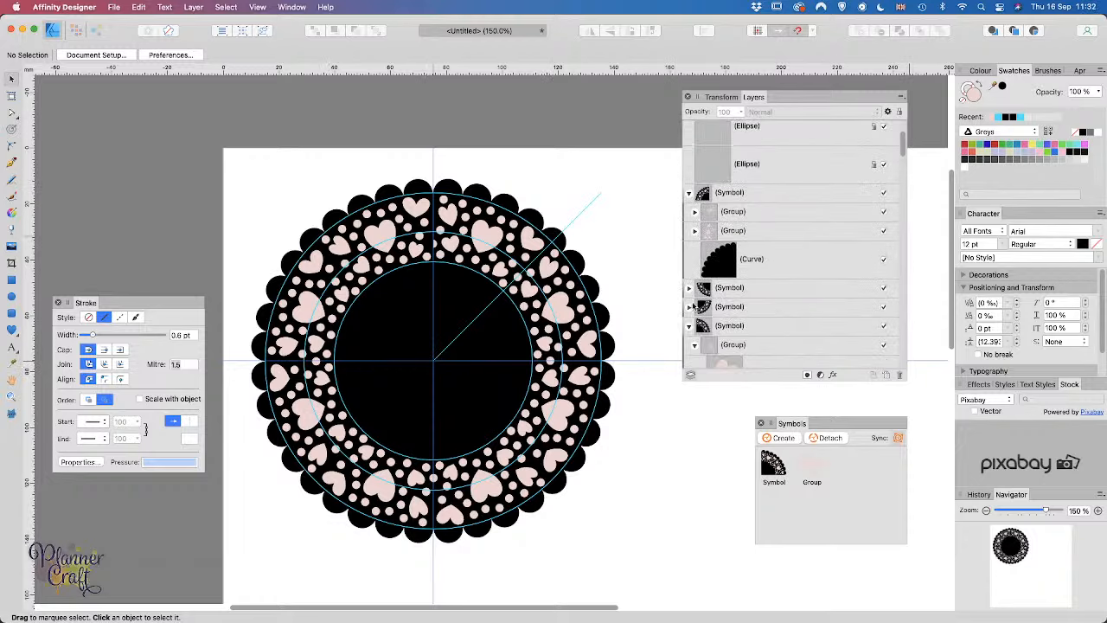
pyautogui.scroll(2, 711, 188)
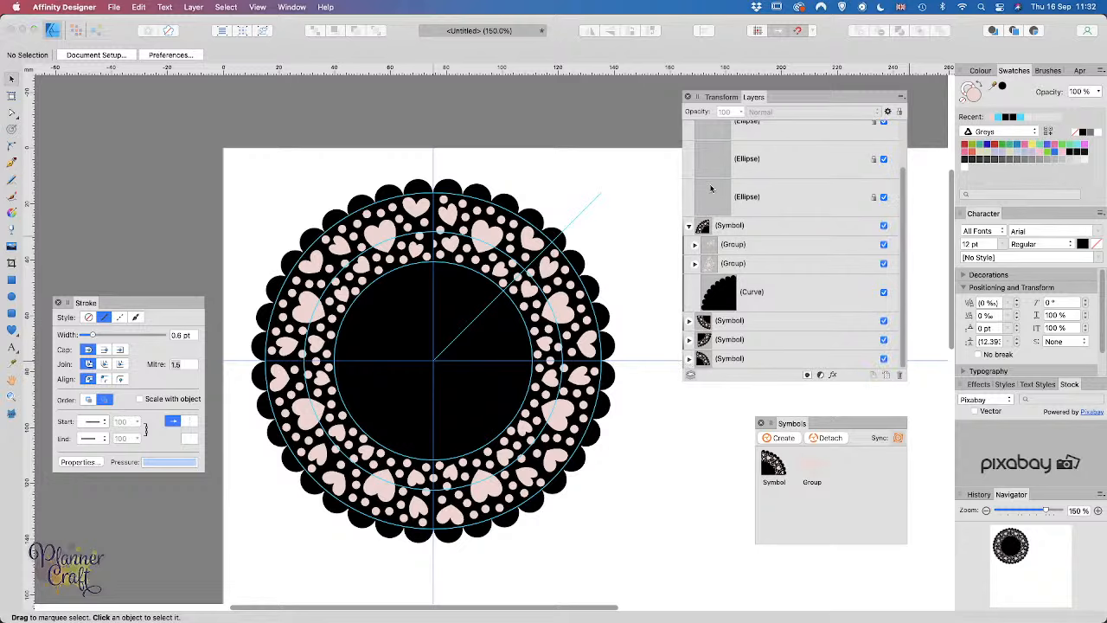
pyautogui.click(689, 225)
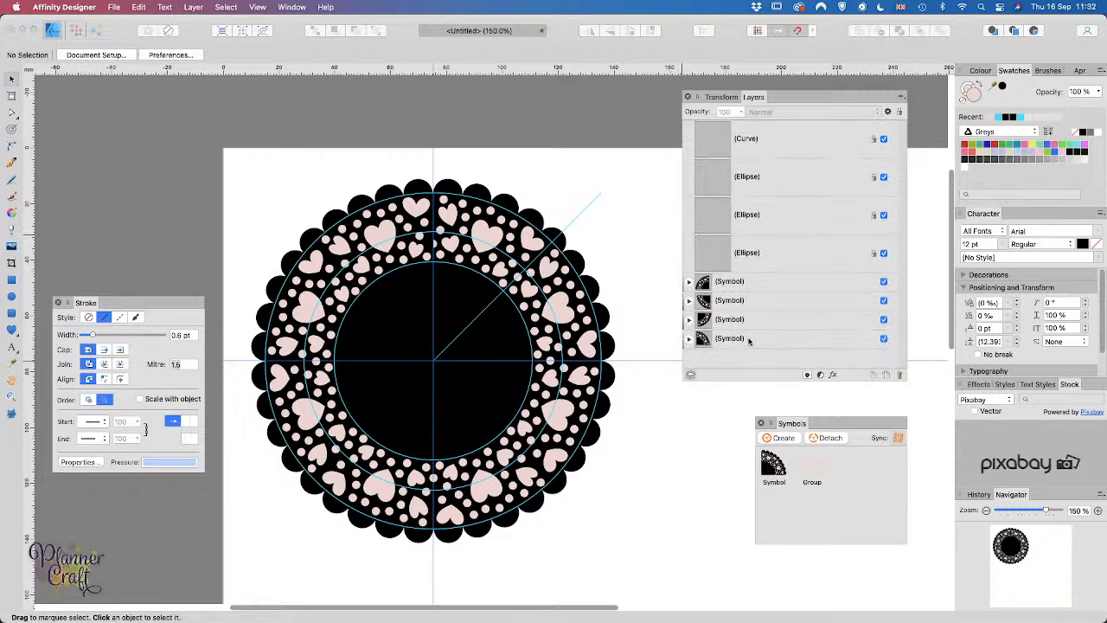
# Step: Unlock the three guide ellipses and the guide curve, then delete all four layers
pyautogui.click(749, 254)
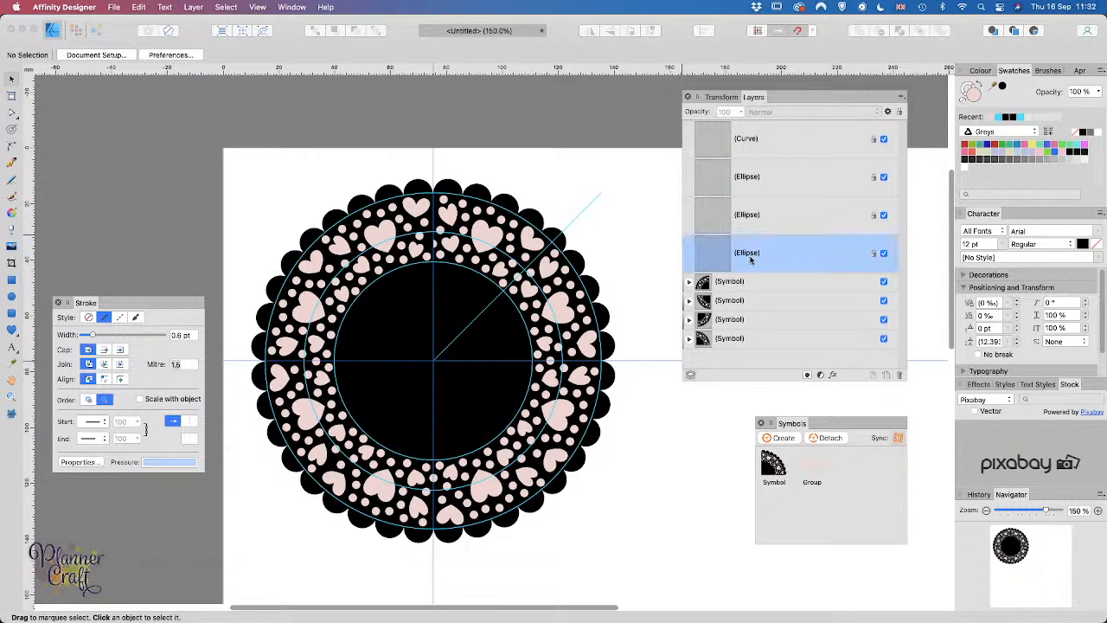
pyautogui.click(873, 254)
pyautogui.click(873, 216)
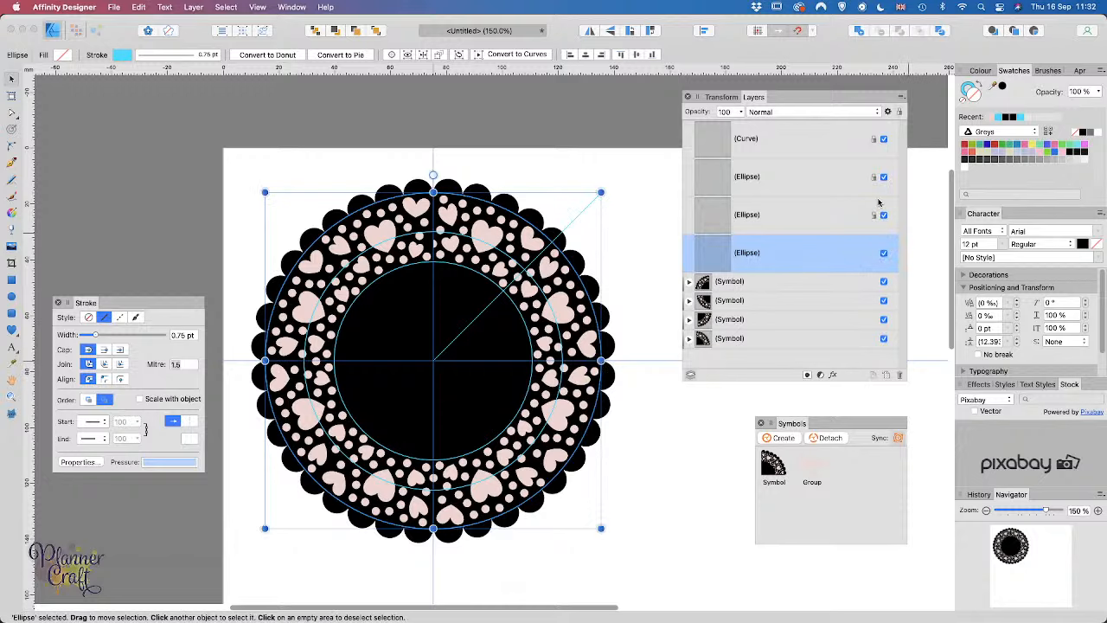
pyautogui.click(873, 177)
pyautogui.click(874, 139)
pyautogui.click(818, 147)
pyautogui.keyDown('shift'); pyautogui.click(774, 256); pyautogui.keyUp('shift')
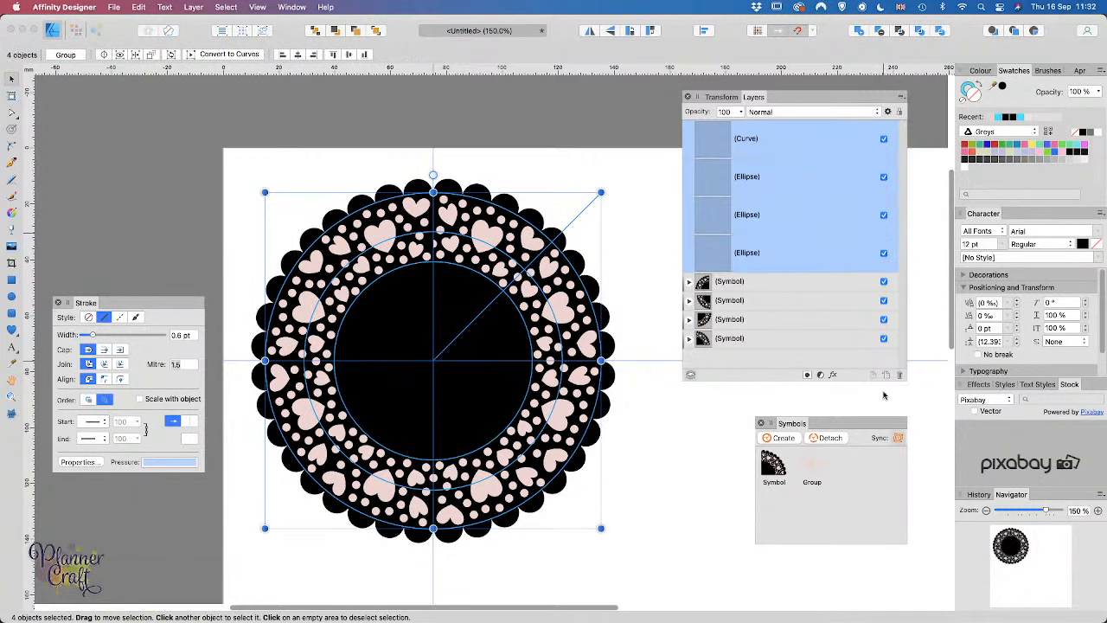
pyautogui.click(900, 374)
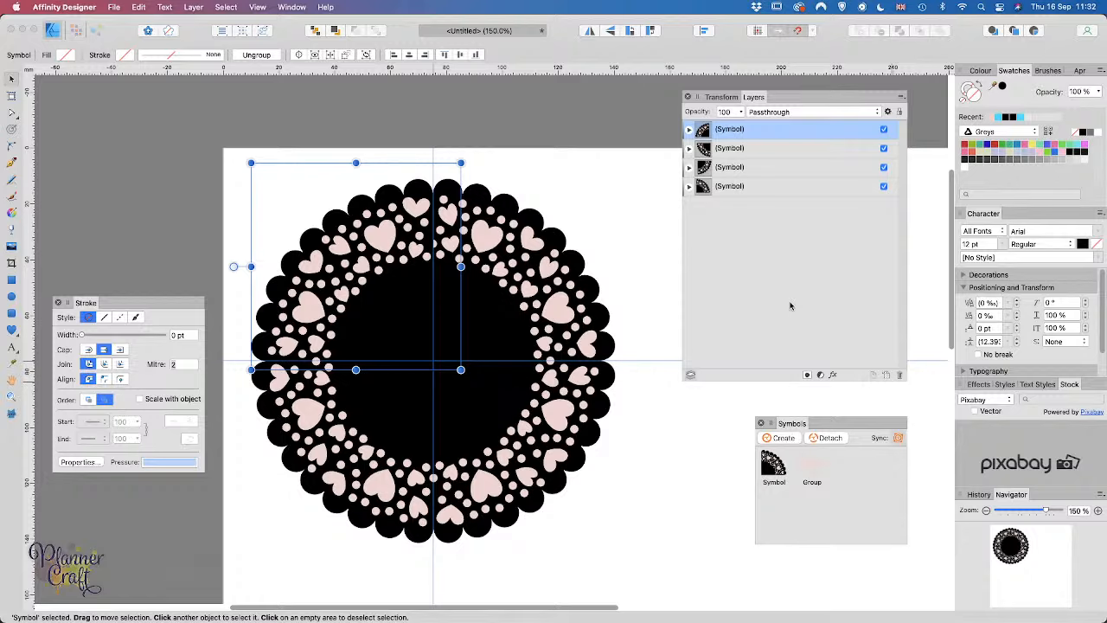
# Step: Detach all four quarter symbols and ungroup them into separate curves and cut-out groups
pyautogui.keyDown('shift'); pyautogui.click(765, 194); pyautogui.keyUp('shift')
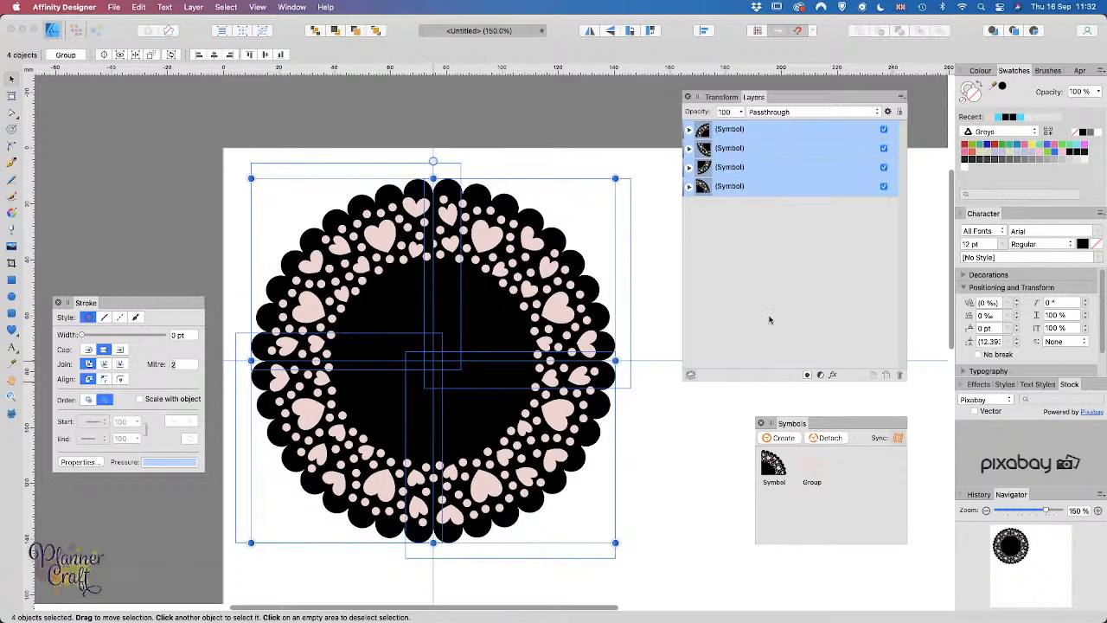
pyautogui.click(834, 437)
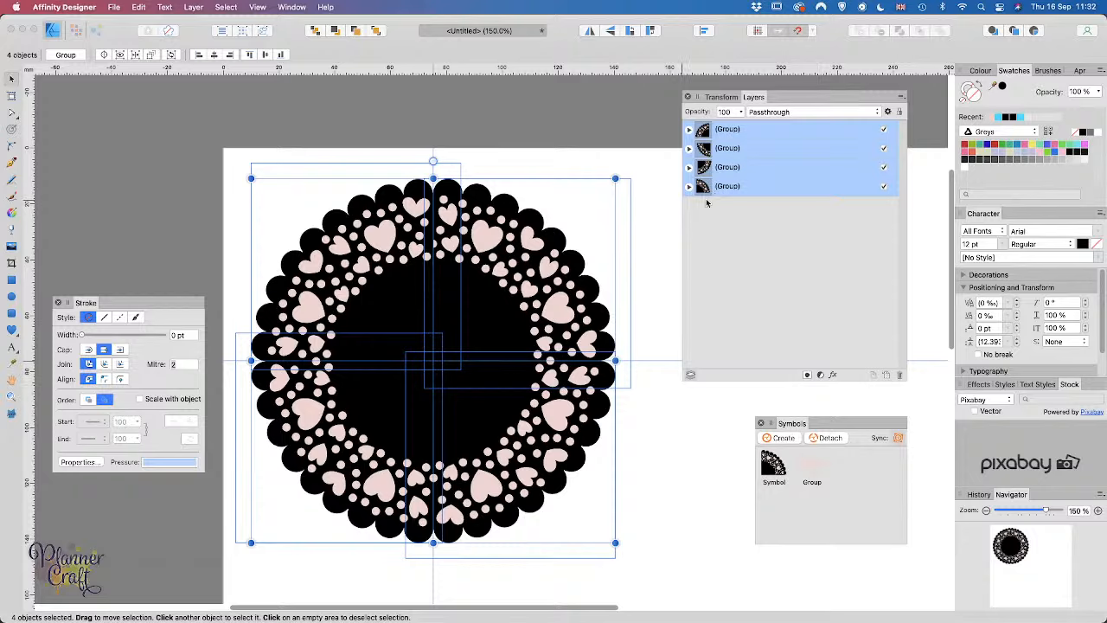
pyautogui.press('super+g')
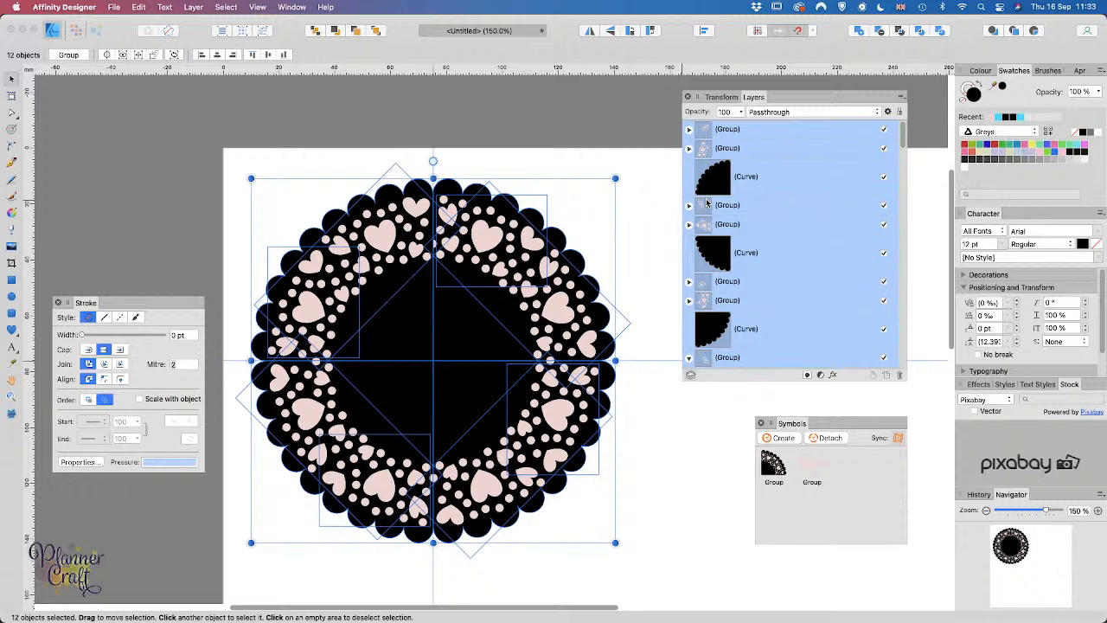
# Step: Select the four black scalloped quarter Curve layers together in the Layers panel
pyautogui.click(786, 175)
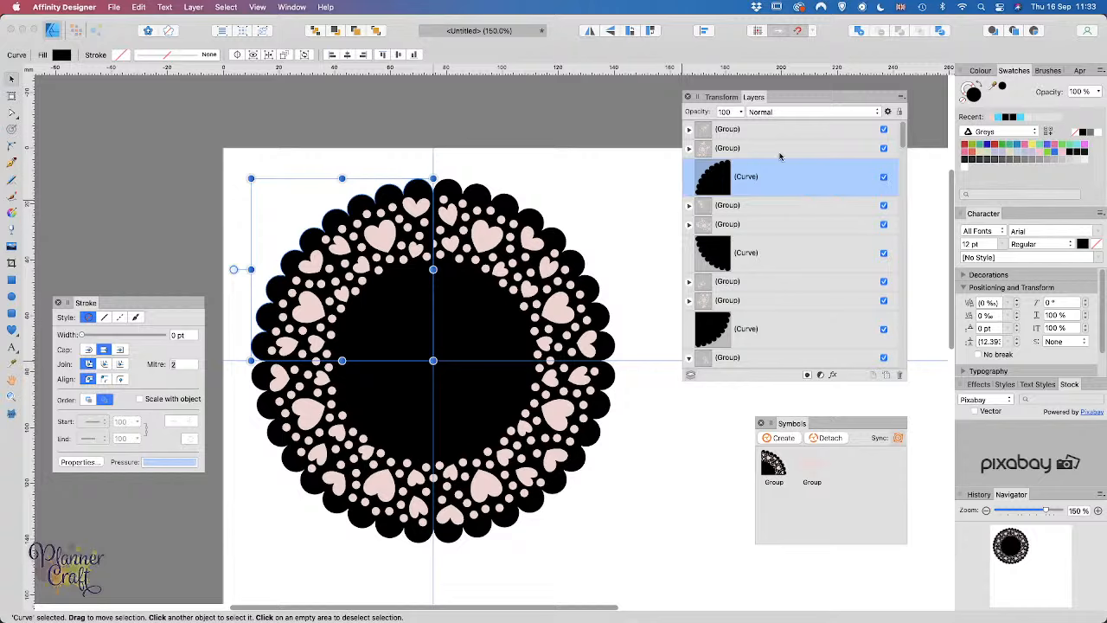
pyautogui.keyDown('super'); pyautogui.click(752, 259); pyautogui.keyUp('super')
pyautogui.keyDown('super'); pyautogui.click(750, 331); pyautogui.keyUp('super')
pyautogui.scroll(-5, 750, 331)
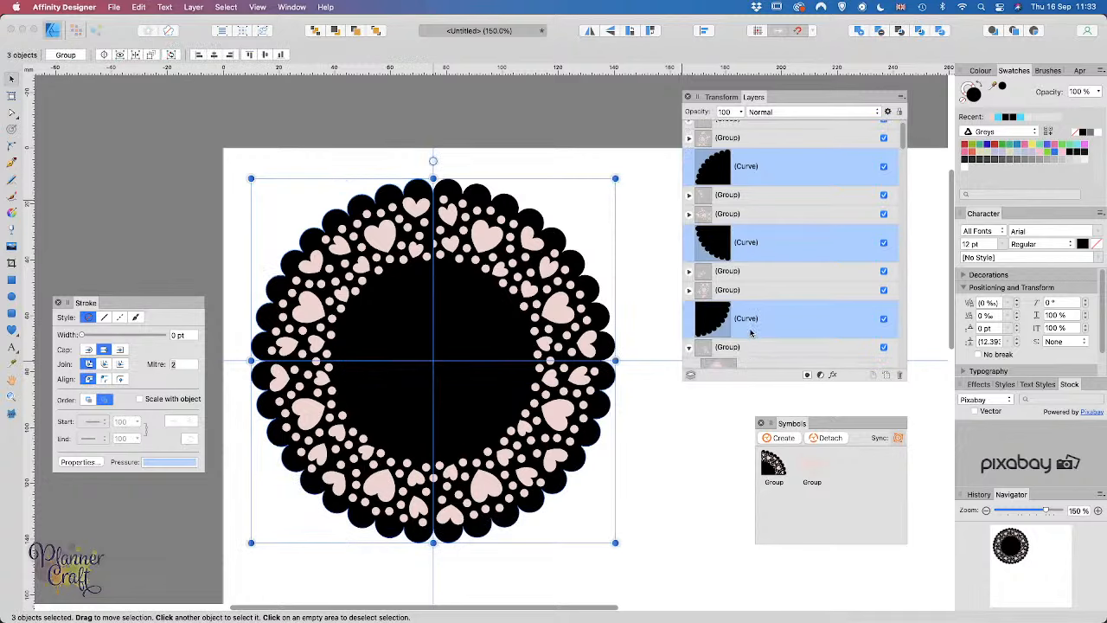
pyautogui.scroll(-10, 750, 333)
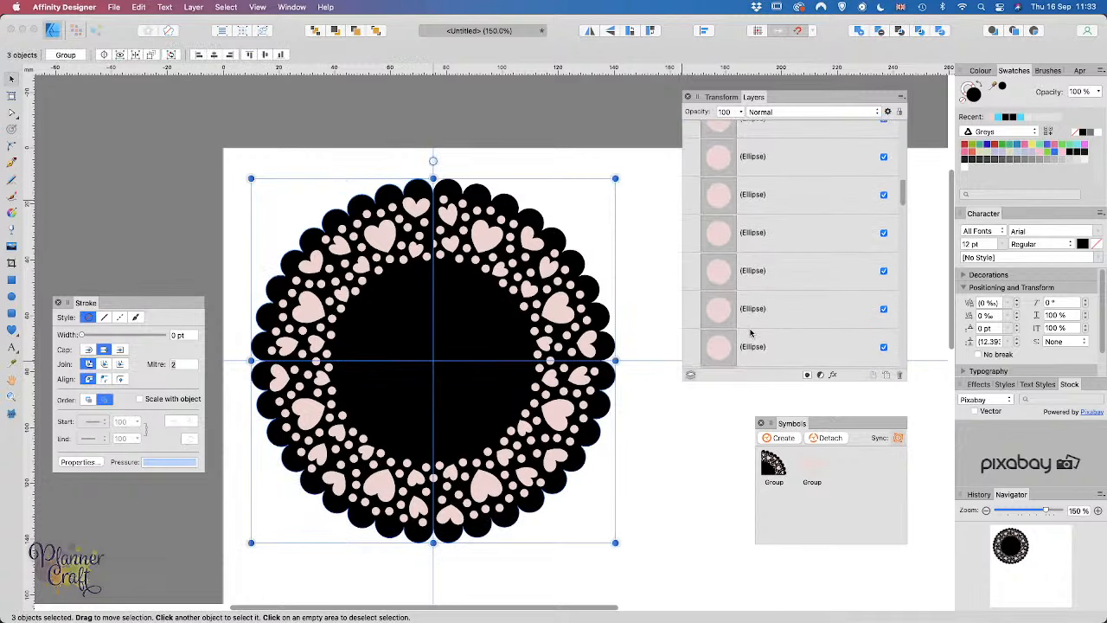
pyautogui.scroll(-3, 751, 334)
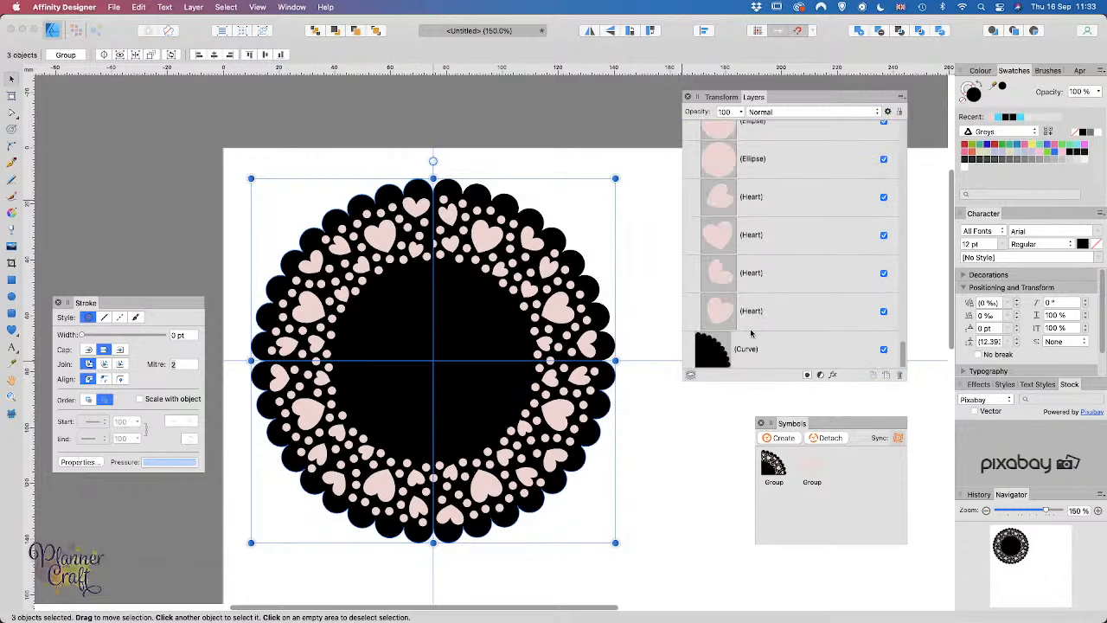
pyautogui.keyDown('super'); pyautogui.click(745, 350); pyautogui.keyUp('super')
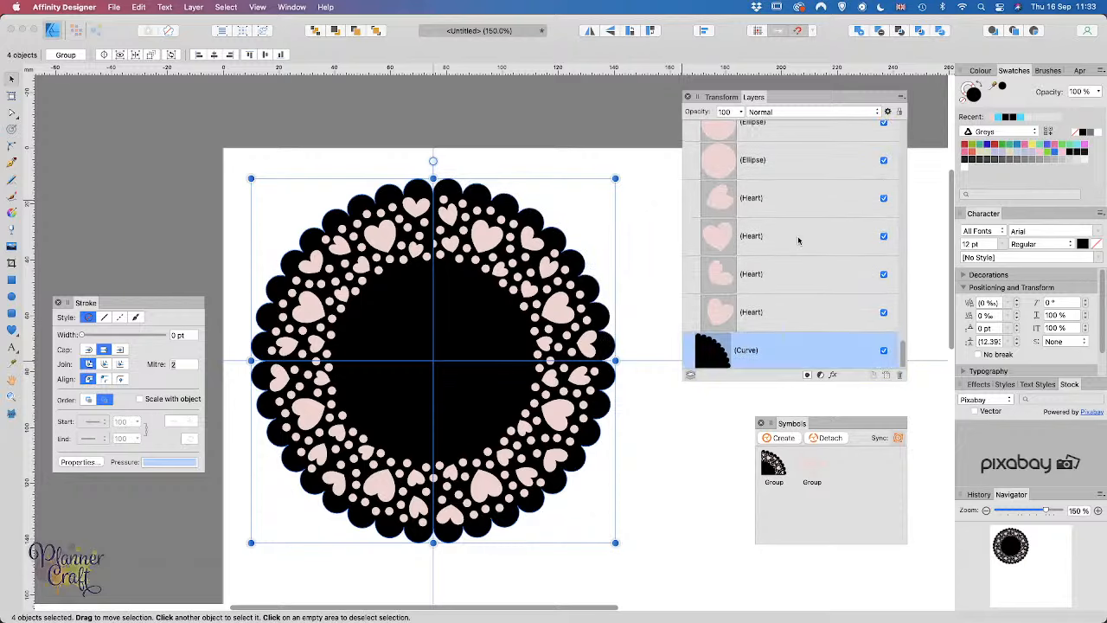
pyautogui.scroll(3, 796, 241)
pyautogui.scroll(5, 798, 241)
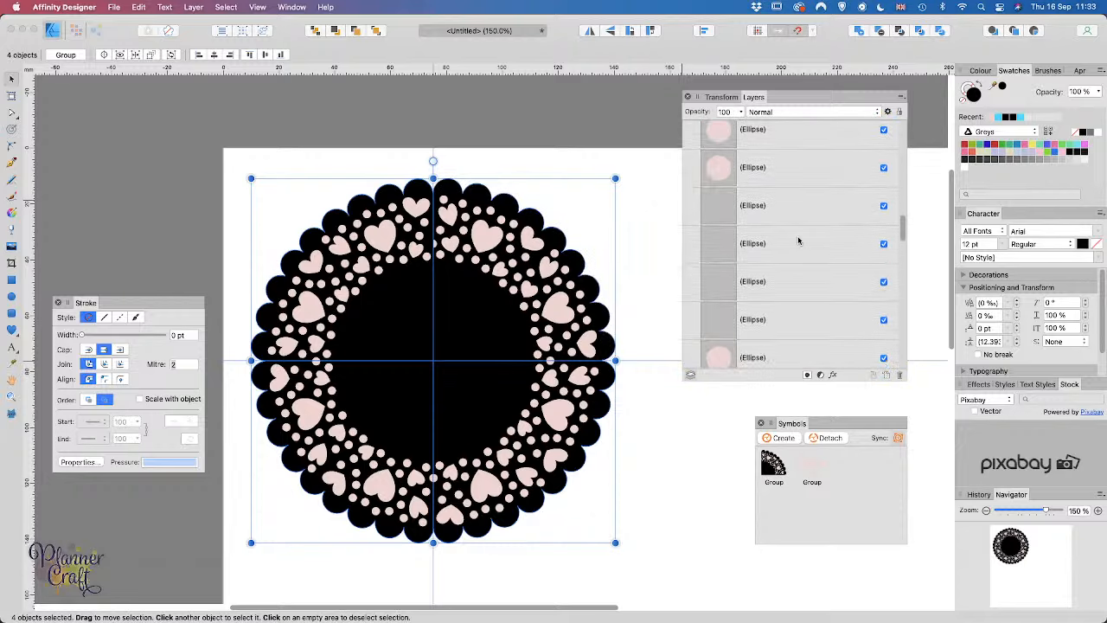
pyautogui.scroll(3, 798, 241)
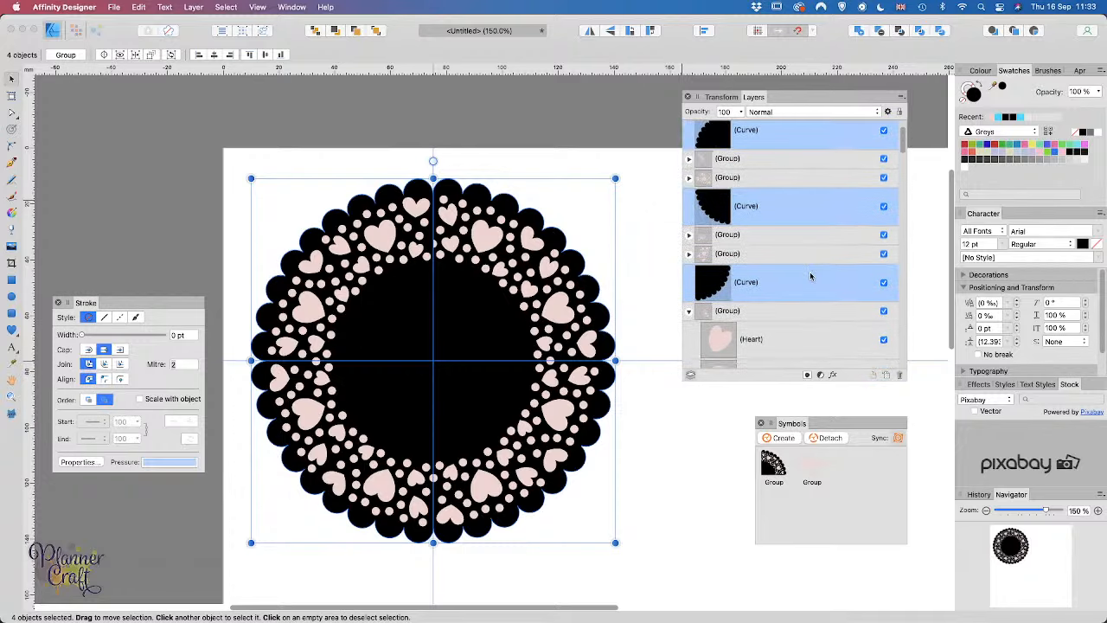
# Step: Merge the four black quarters into one Curves shape with Add, then collapse the open groups
pyautogui.click(858, 31)
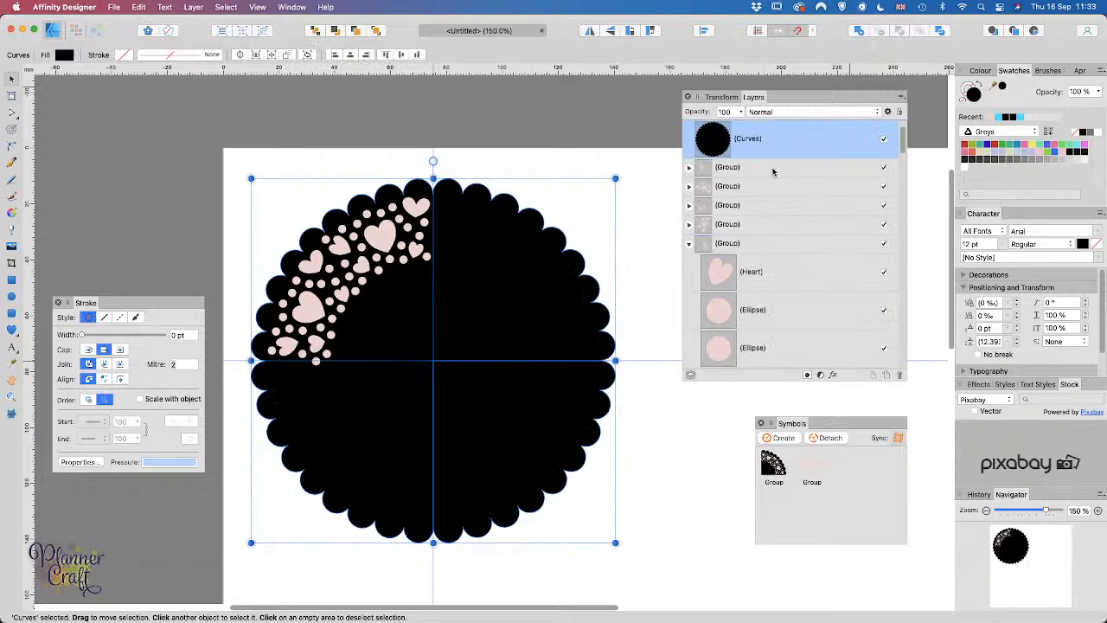
pyautogui.scroll(2, 773, 169)
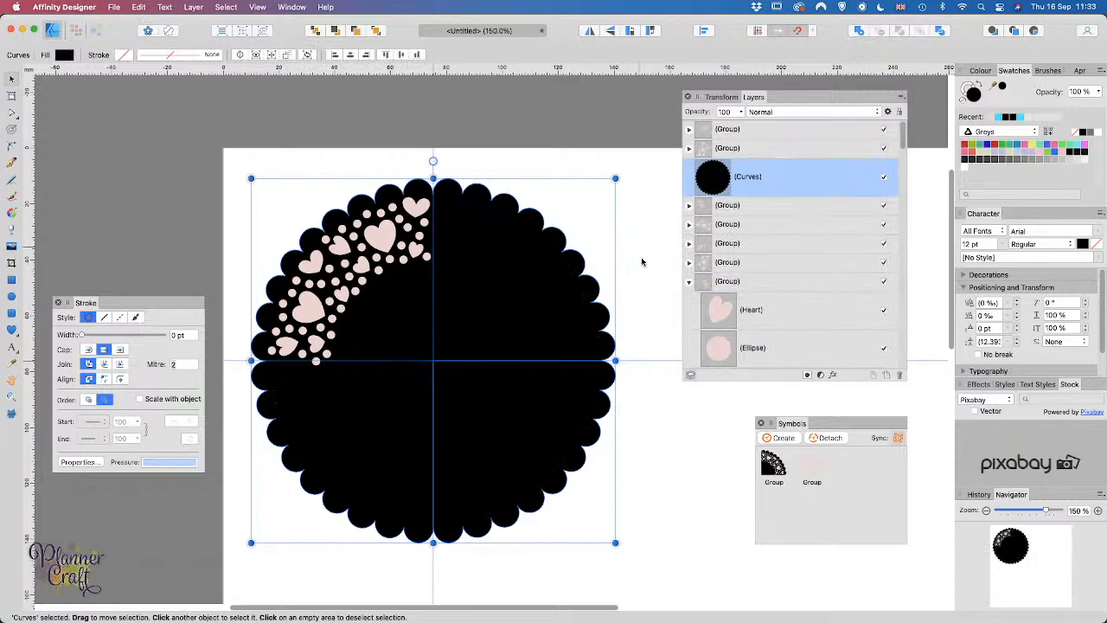
pyautogui.click(689, 282)
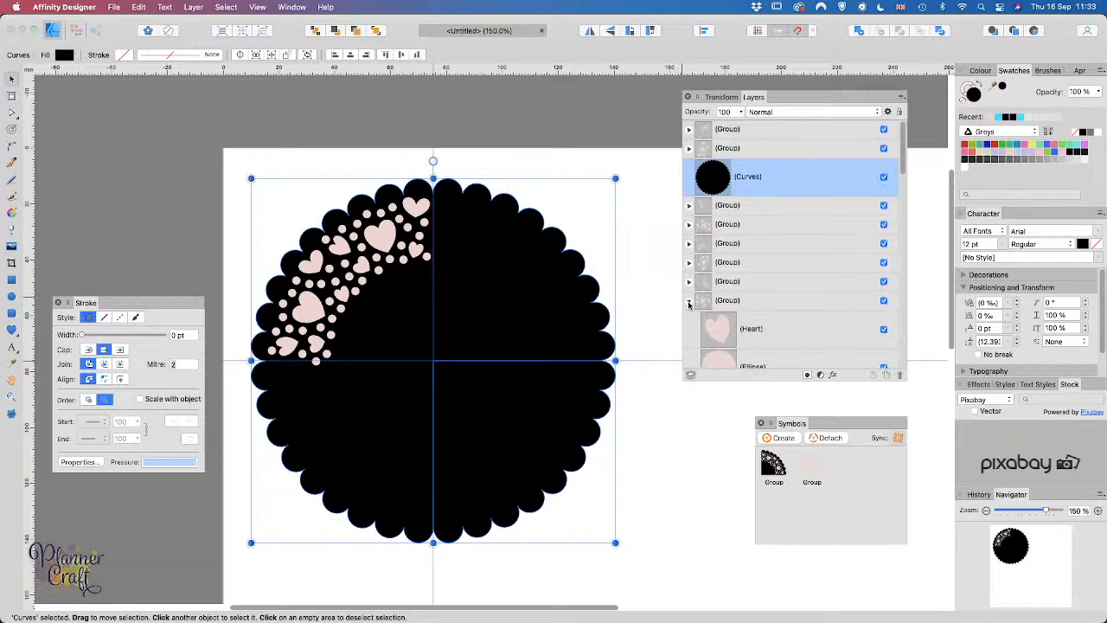
pyautogui.click(689, 300)
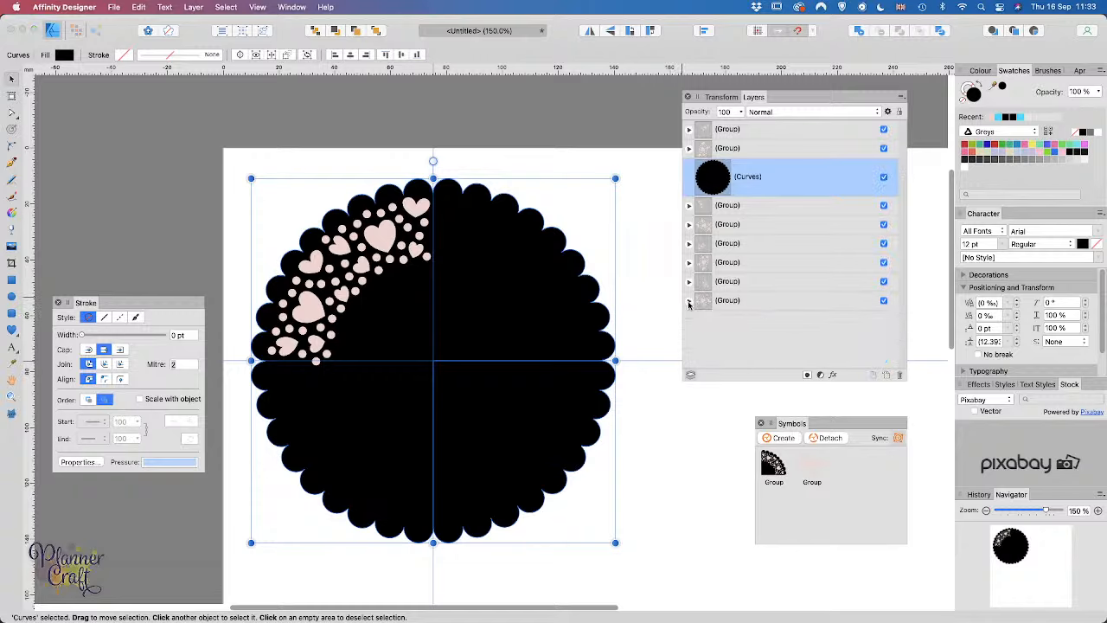
# Step: Move the merged Curves layer to the bottom of the layer stack
pyautogui.doubleClick(762, 180)
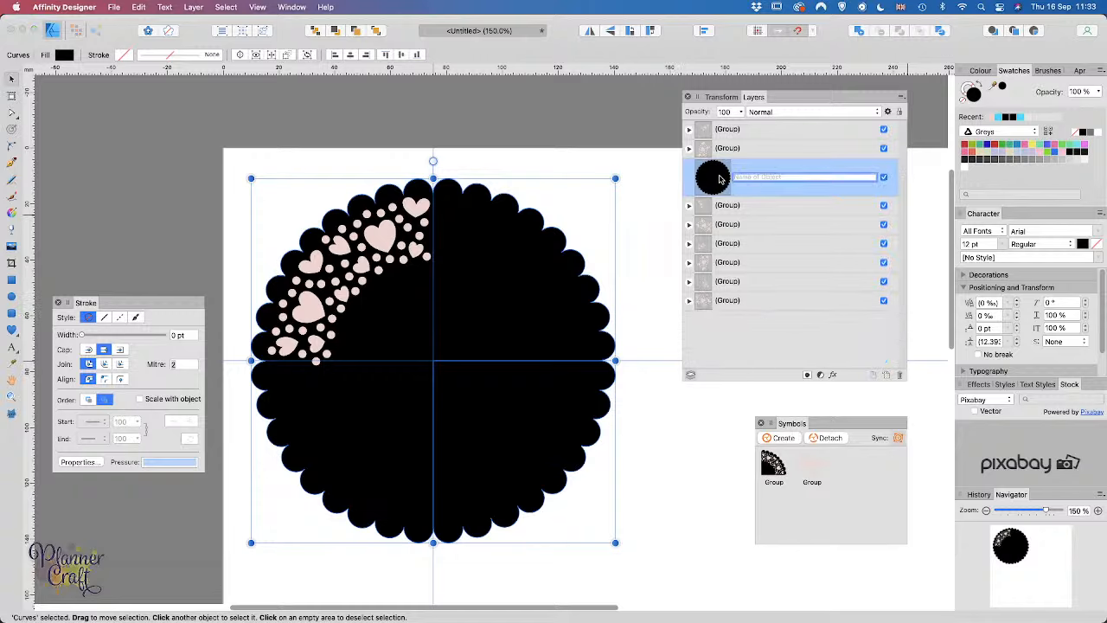
pyautogui.moveTo(719, 179); pyautogui.dragTo(746, 350)
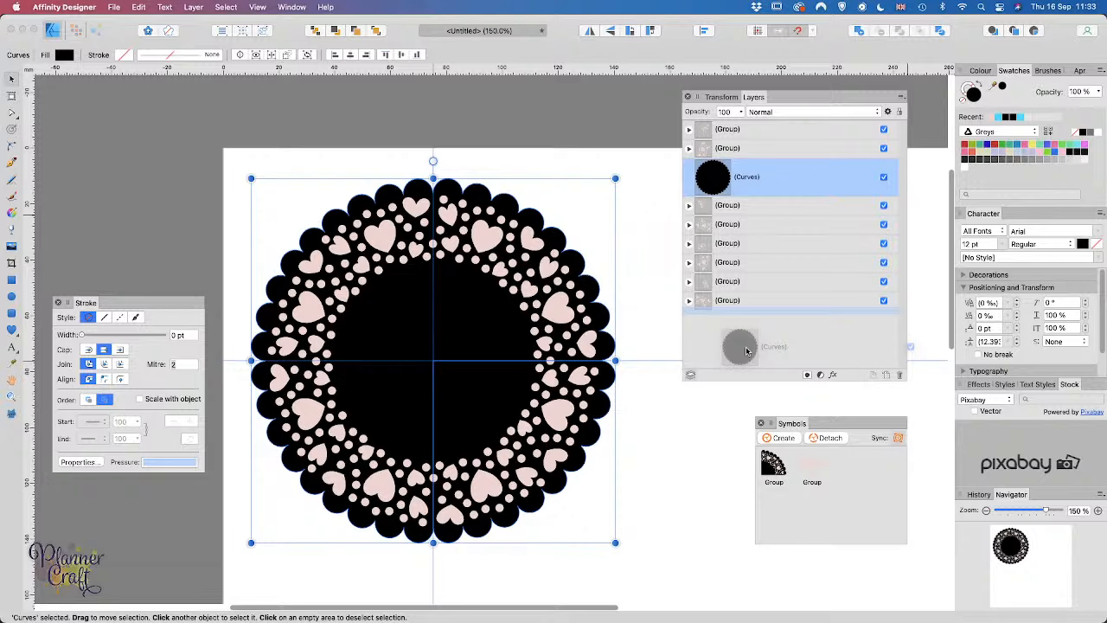
pyautogui.moveTo(747, 349); pyautogui.dragTo(737, 346)
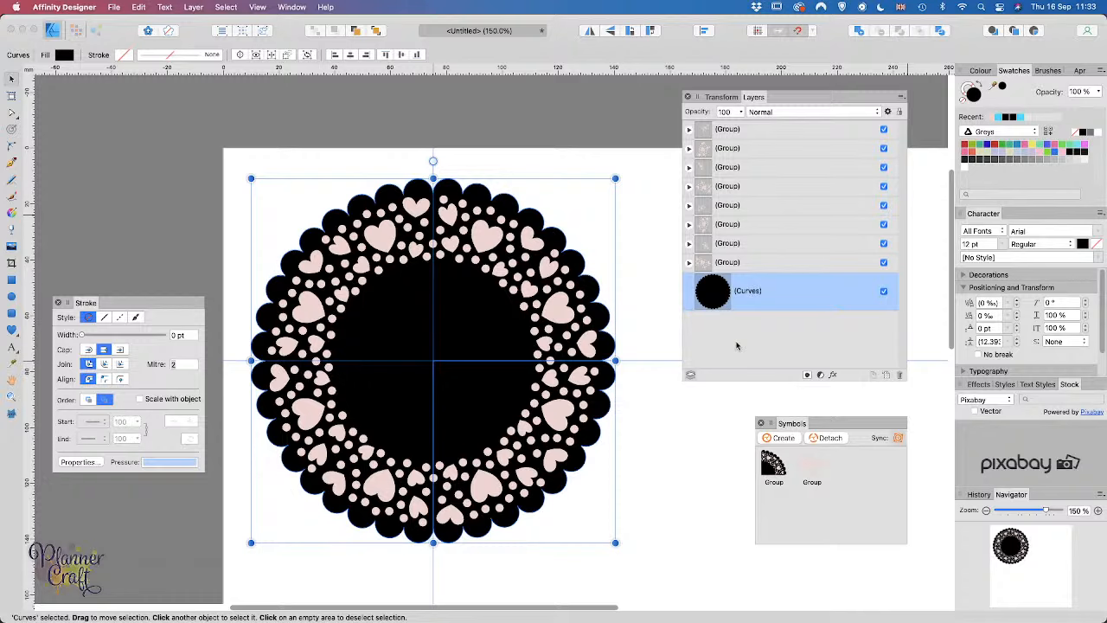
# Step: Ungroup all eight heart-and-dot groups and regroup the 208 shapes into one group
pyautogui.click(741, 264)
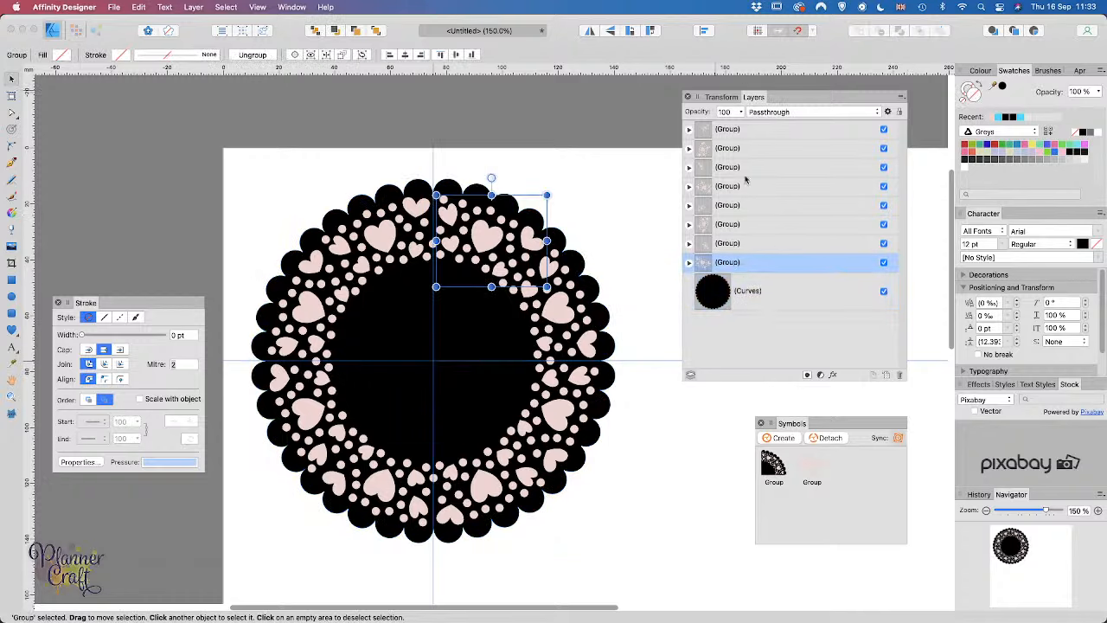
pyautogui.keyDown('shift'); pyautogui.click(756, 130); pyautogui.keyUp('shift')
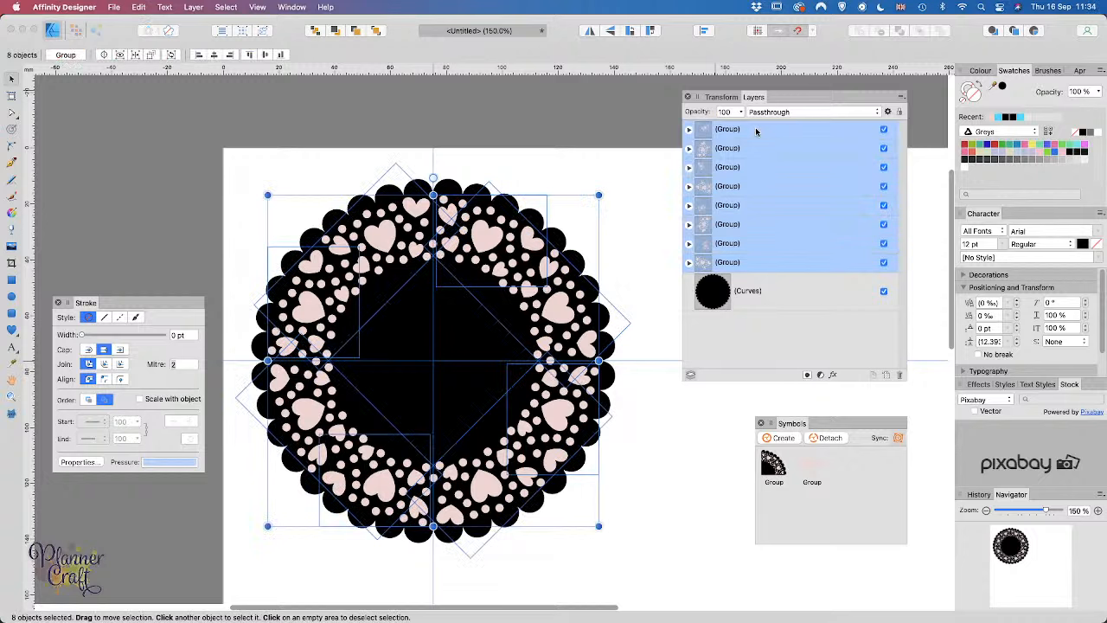
pyautogui.press('super+shift+g')
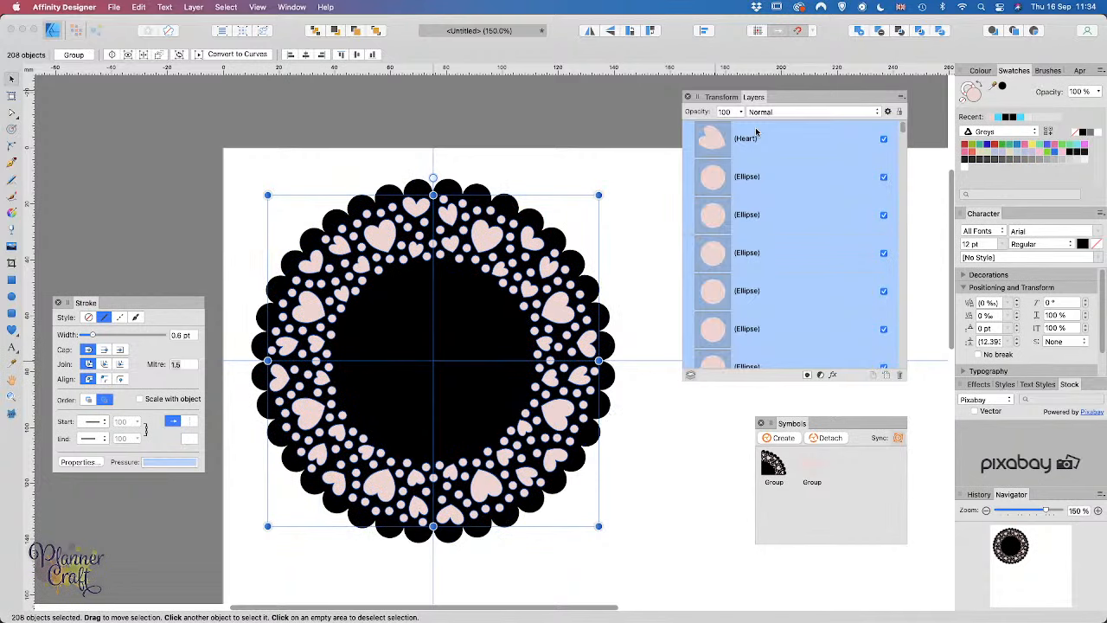
pyautogui.press('super+g')
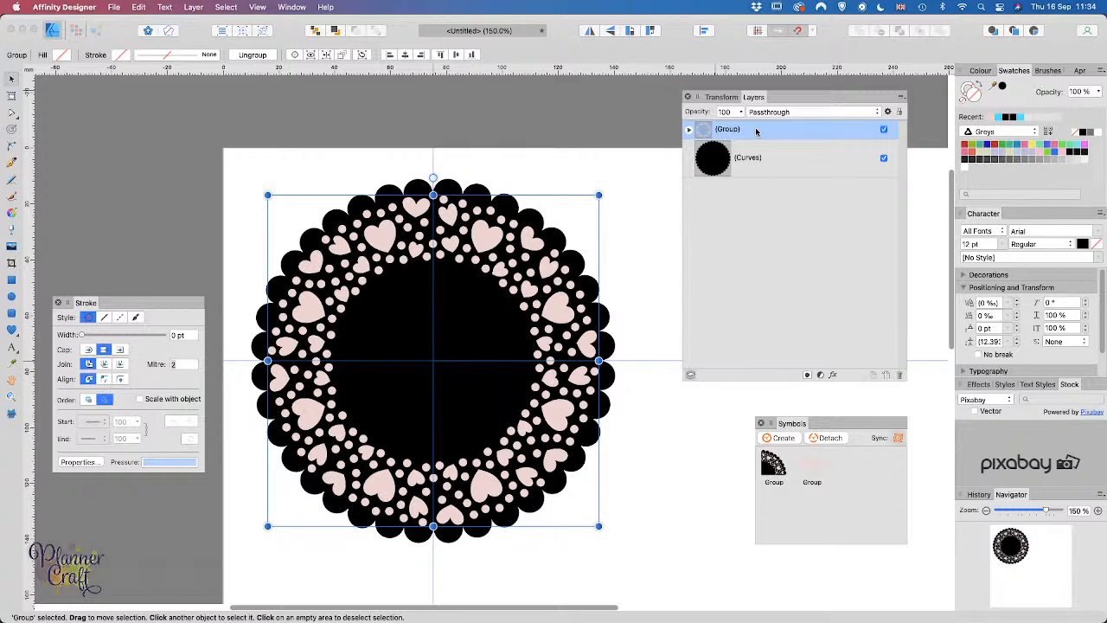
pyautogui.keyDown('shift'); pyautogui.click(756, 158); pyautogui.keyUp('shift')
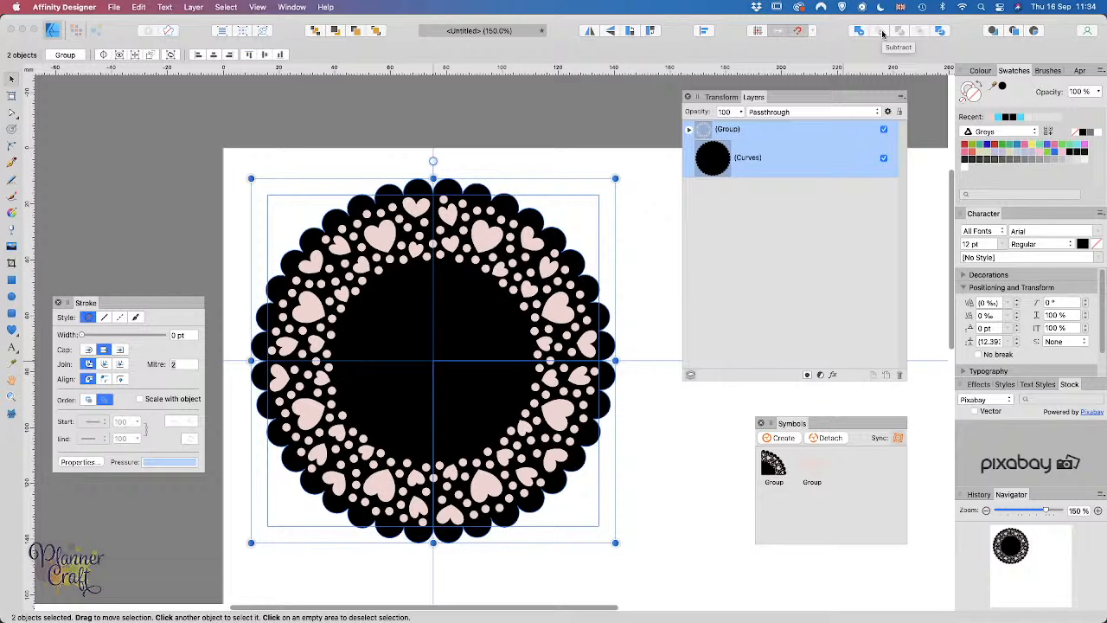
pyautogui.click(663, 210)
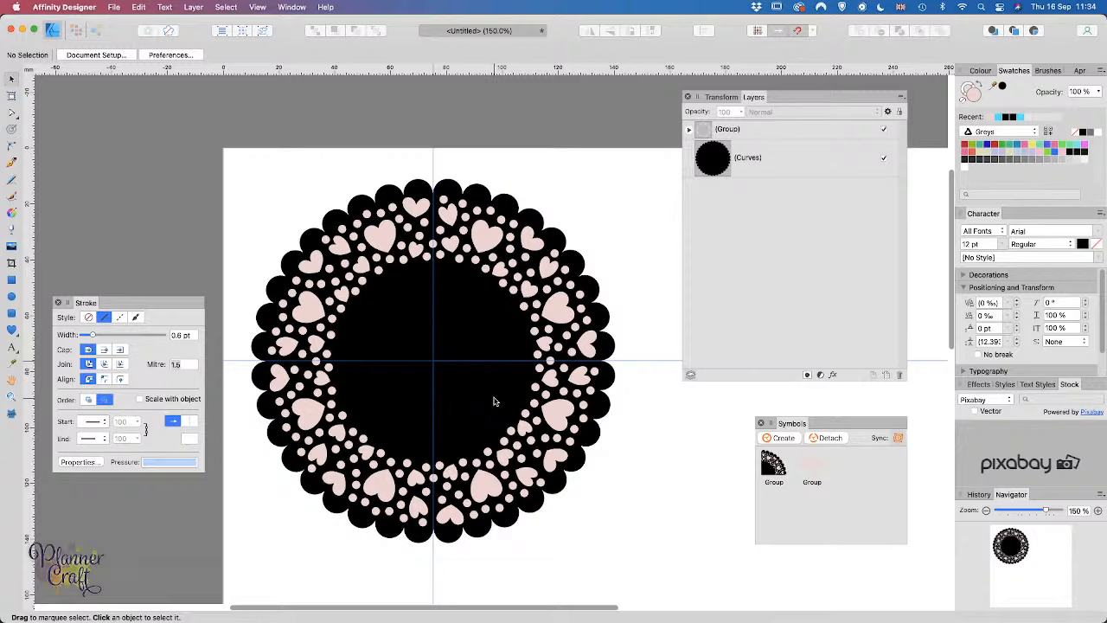
# Step: Ungroup the hearts and dots, add the black Curves shape, and Subtract them from it
pyautogui.click(732, 129)
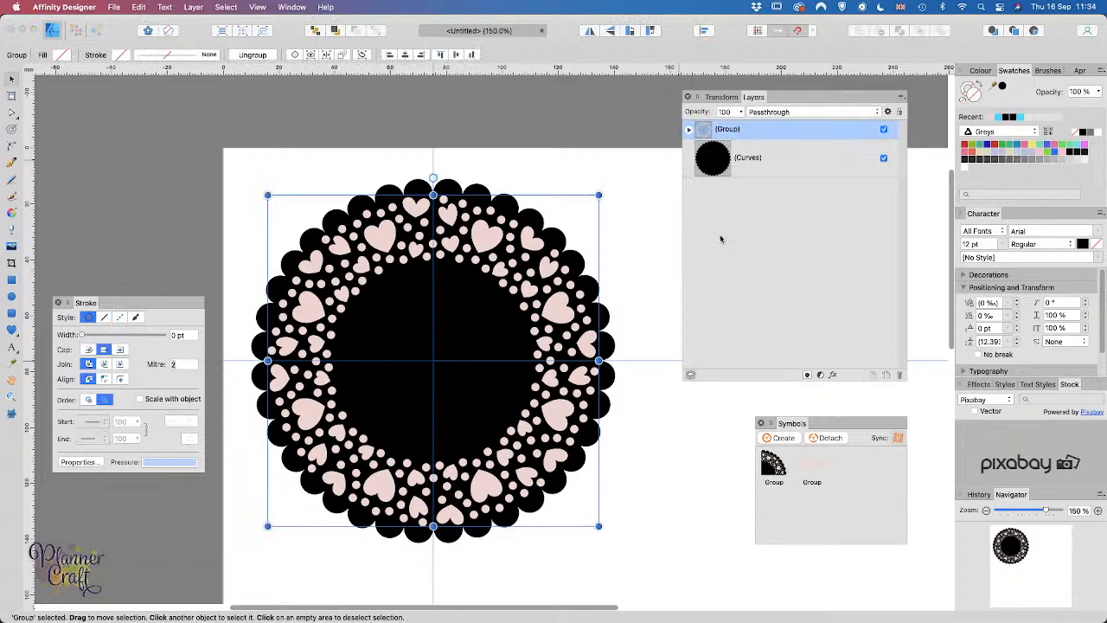
pyautogui.press('super+shift+g')
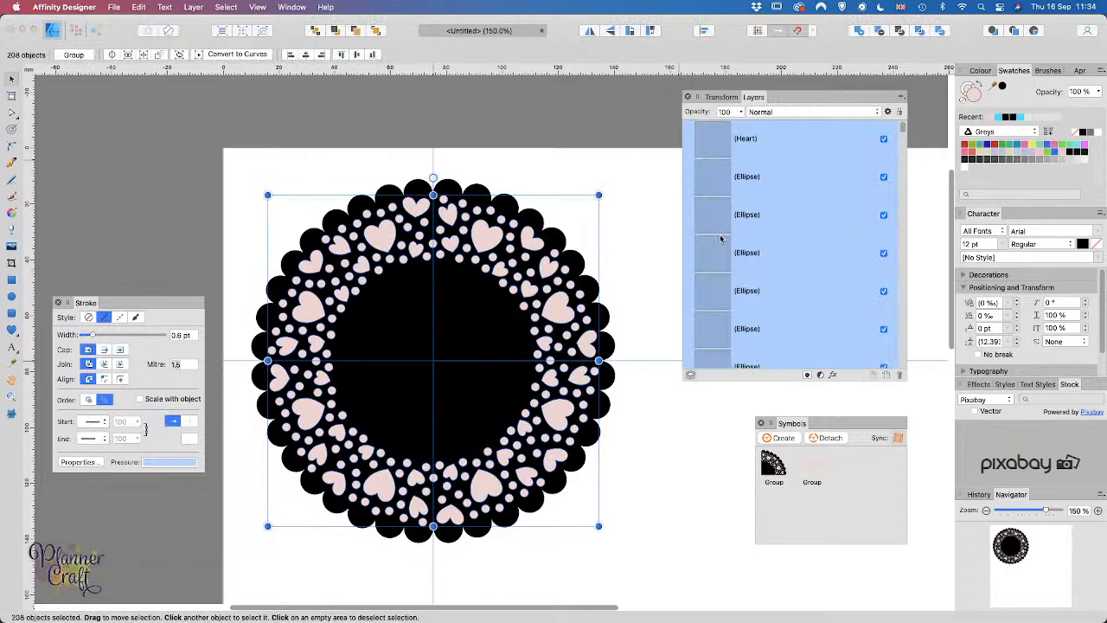
pyautogui.scroll(-3, 772, 305)
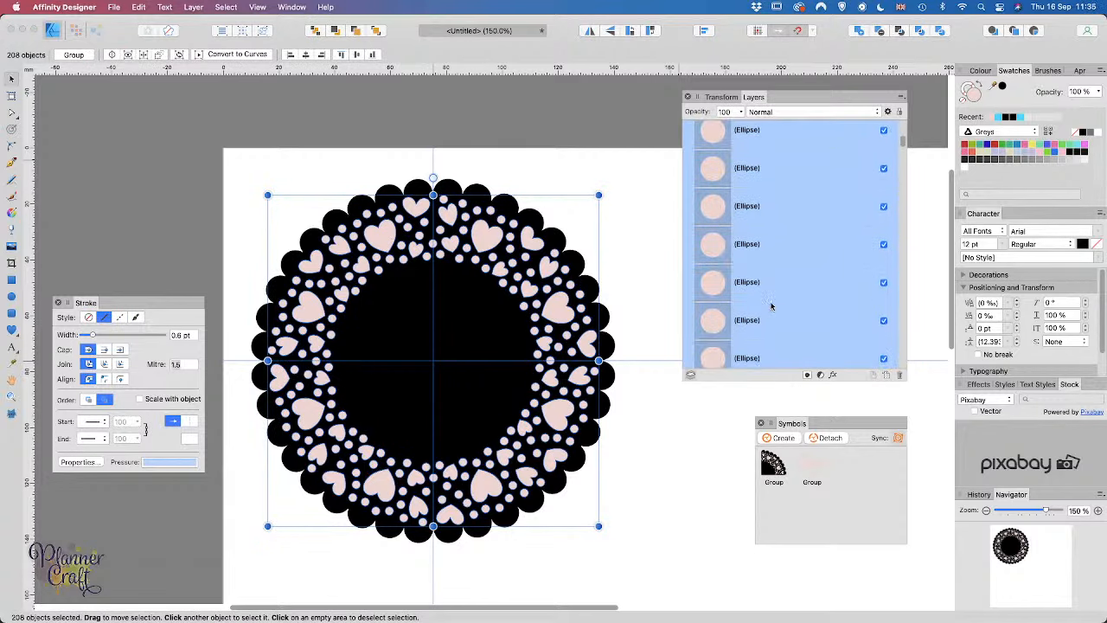
pyautogui.scroll(-5, 771, 304)
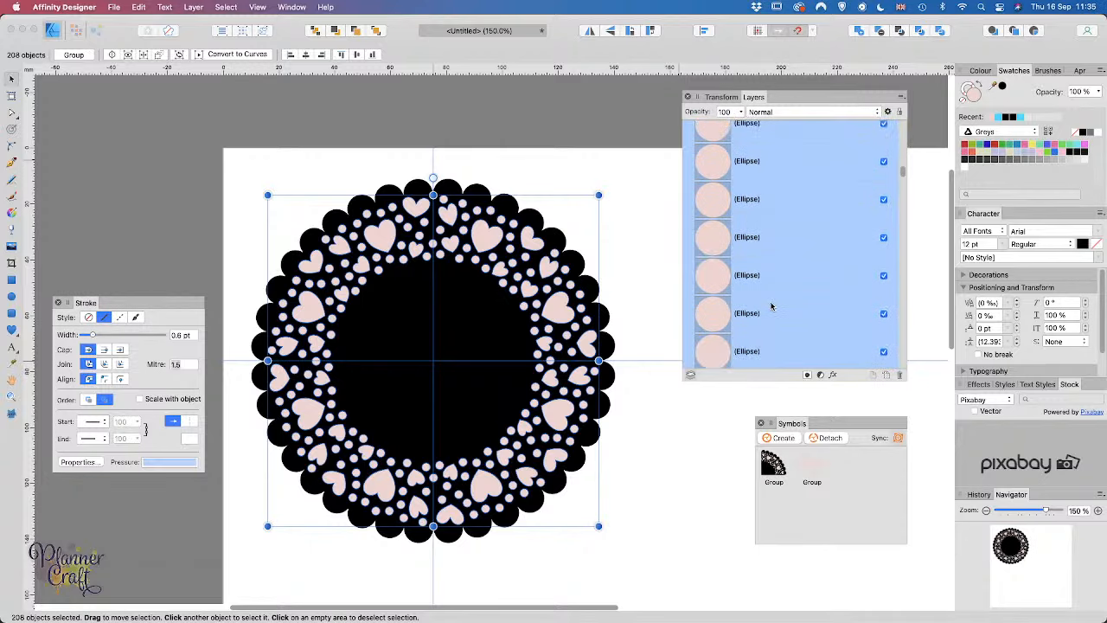
pyautogui.scroll(-5, 772, 306)
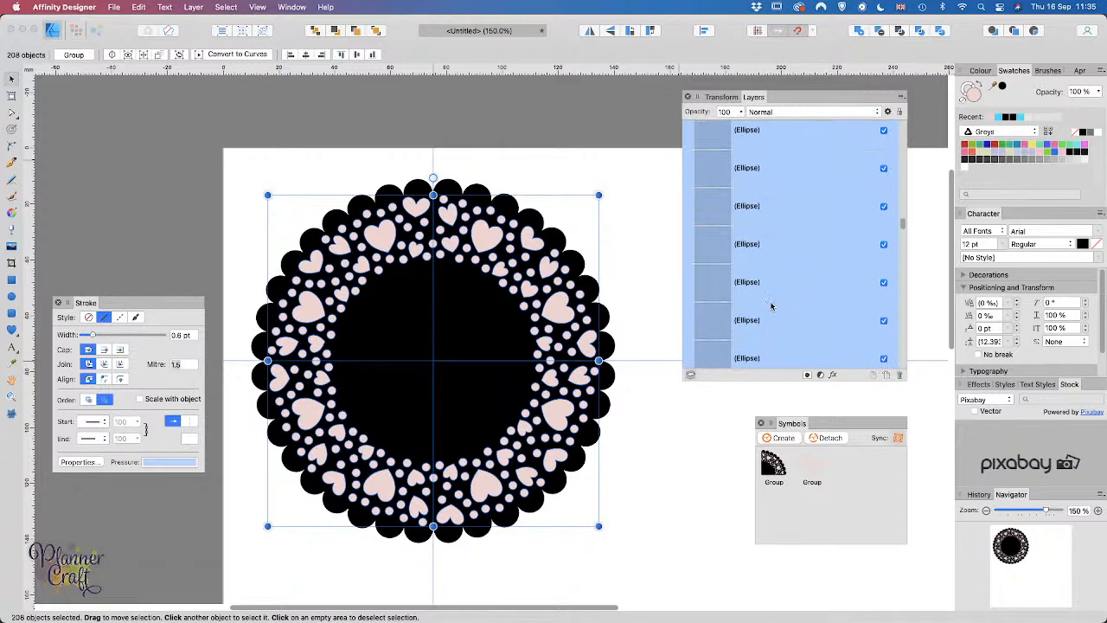
pyautogui.scroll(-5, 772, 306)
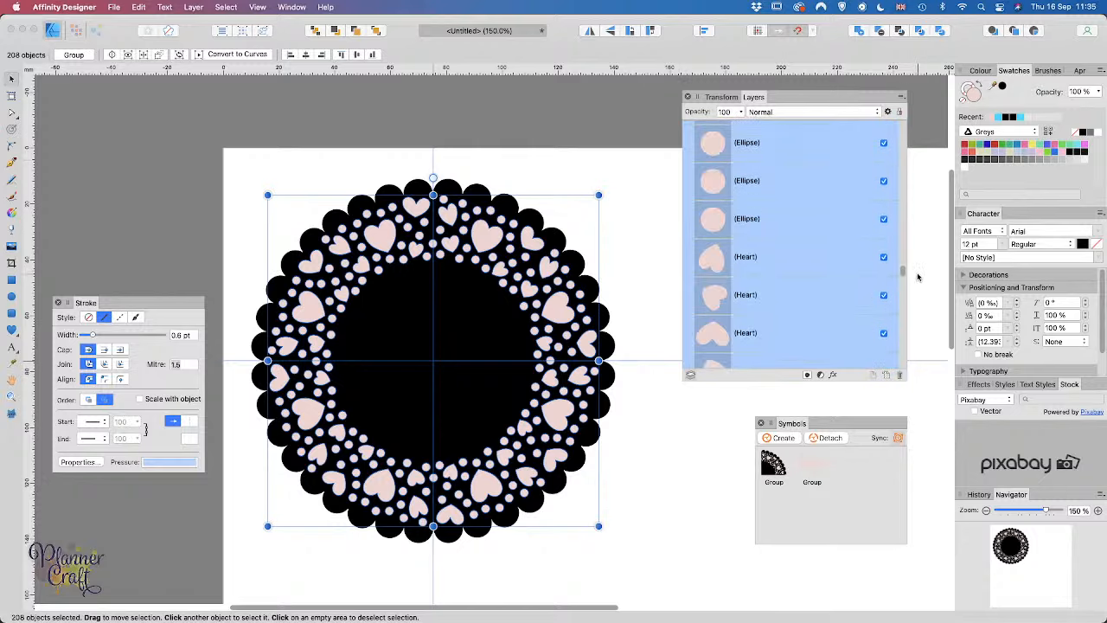
pyautogui.moveTo(902, 272); pyautogui.dragTo(898, 373)
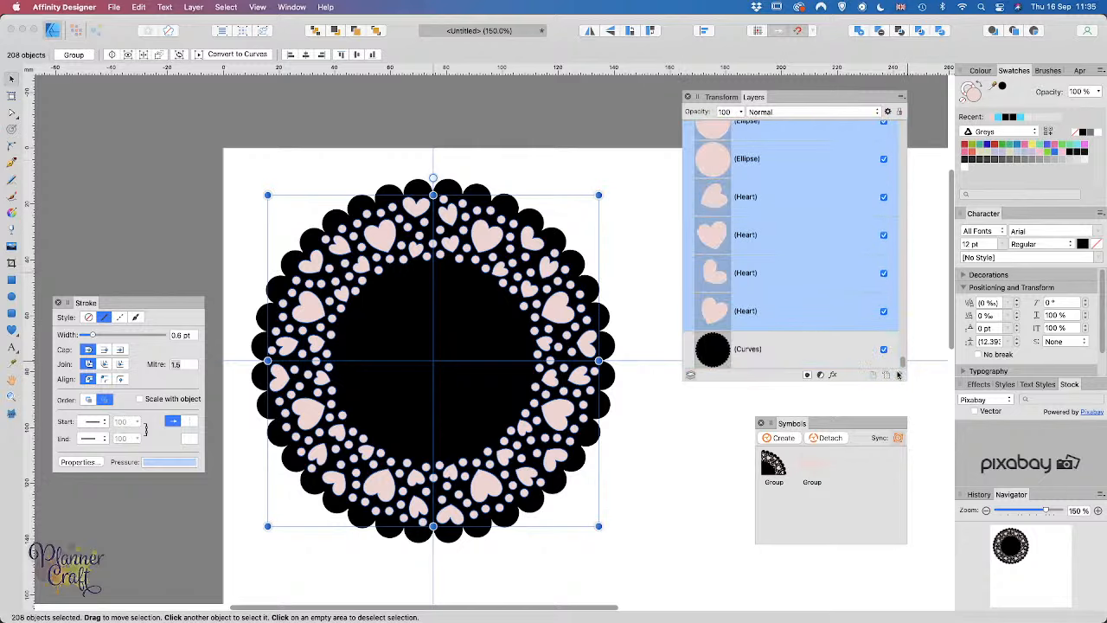
pyautogui.keyDown('shift'); pyautogui.click(752, 353); pyautogui.keyUp('shift')
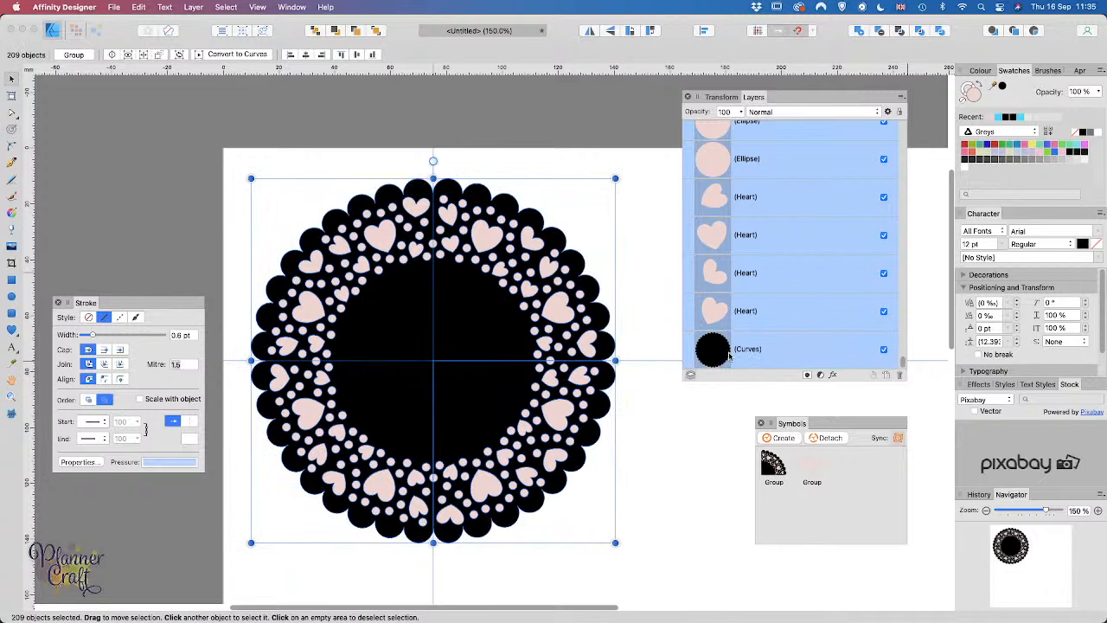
pyautogui.click(880, 32)
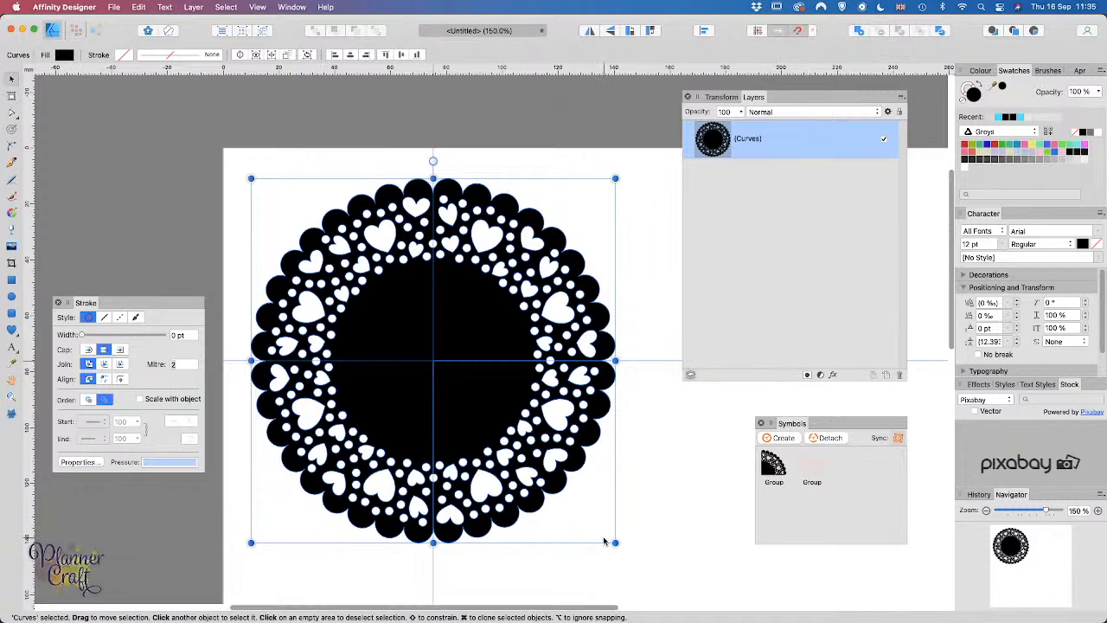
# Step: Open the SVG export settings and choose the ScanNCut preset
pyautogui.click(112, 7)
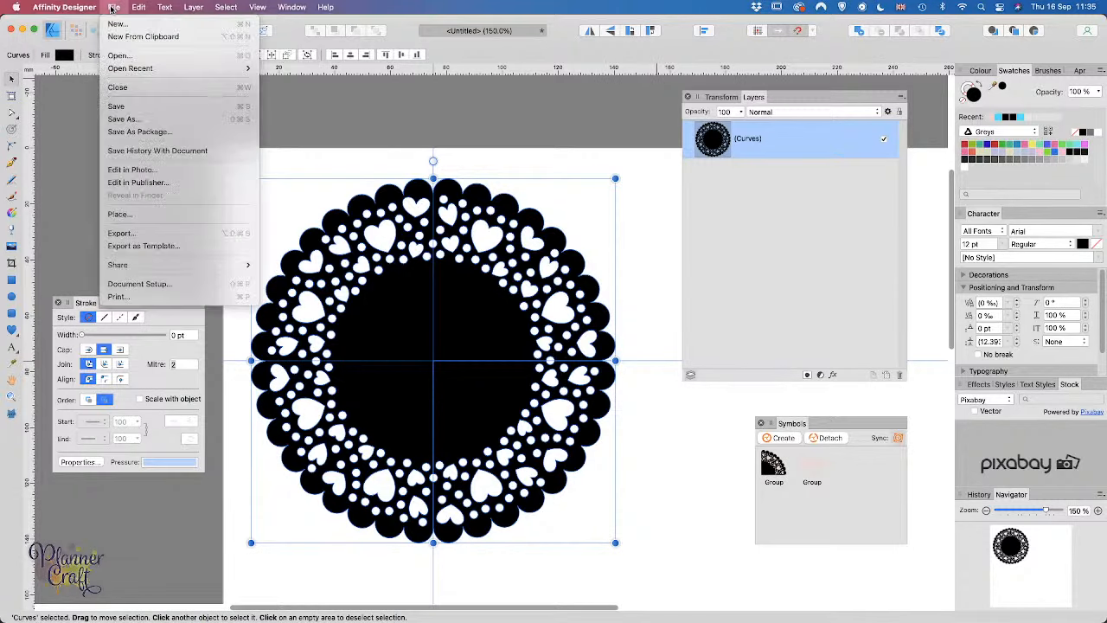
pyautogui.click(136, 235)
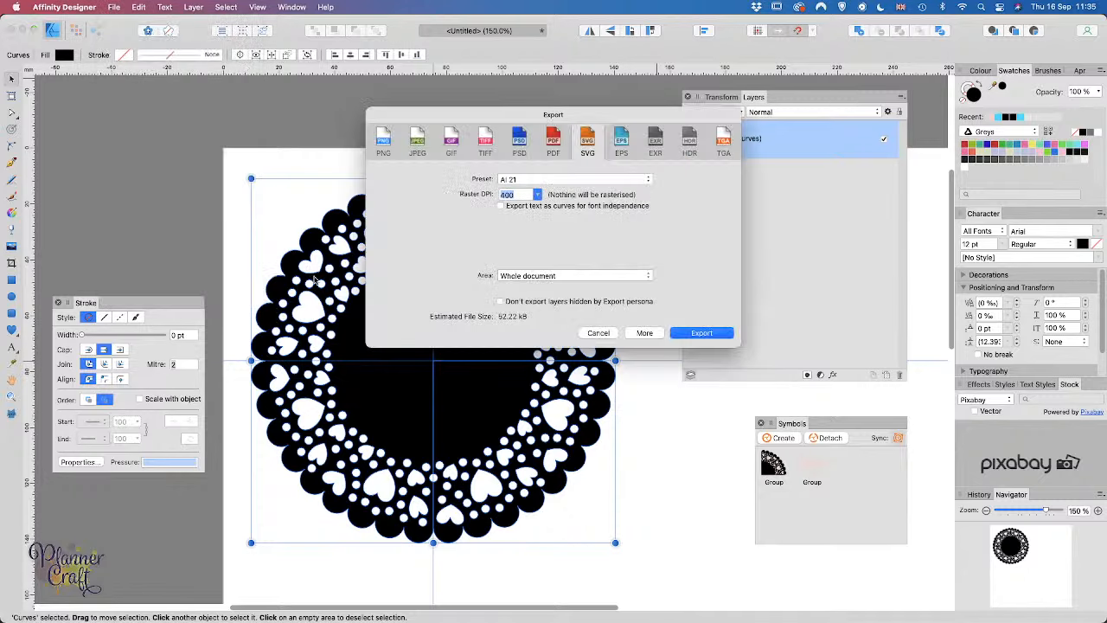
pyautogui.click(649, 179)
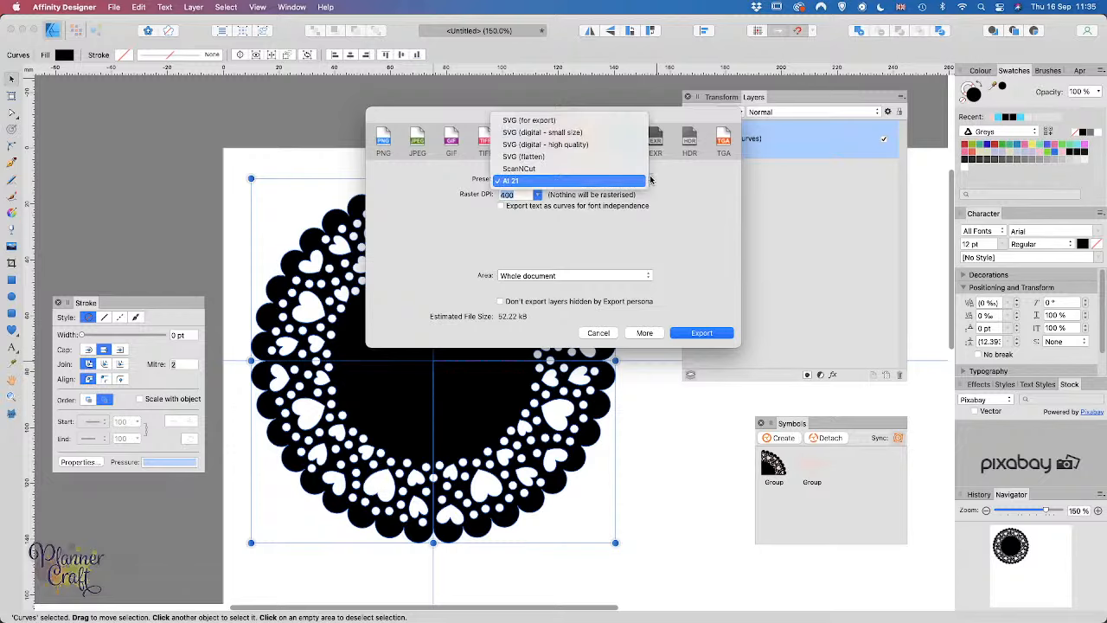
pyautogui.click(558, 169)
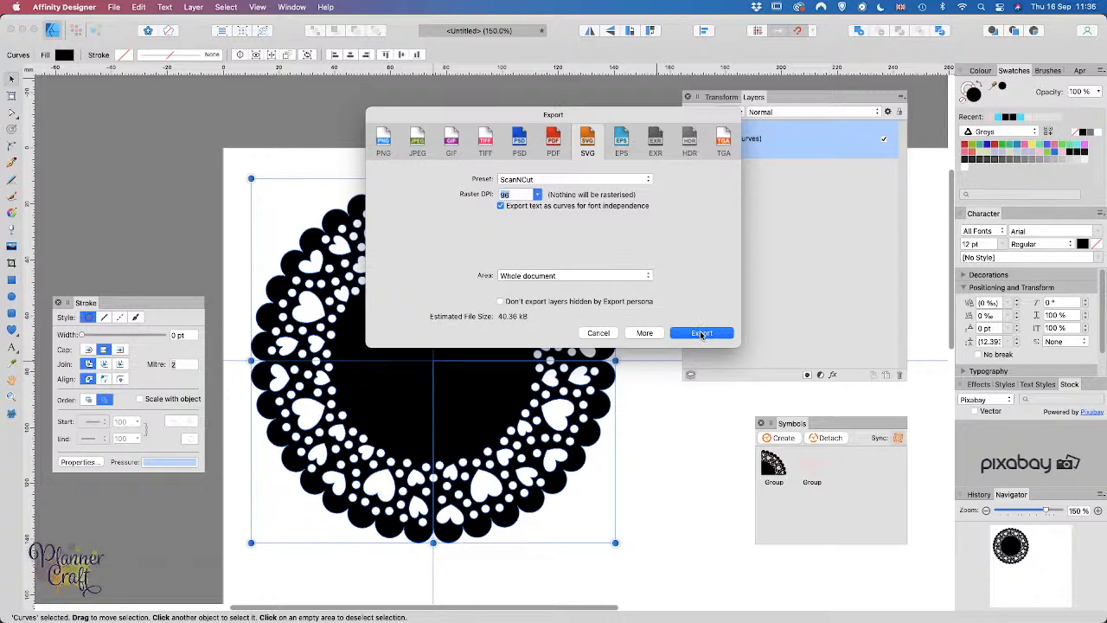
pyautogui.click(657, 334)
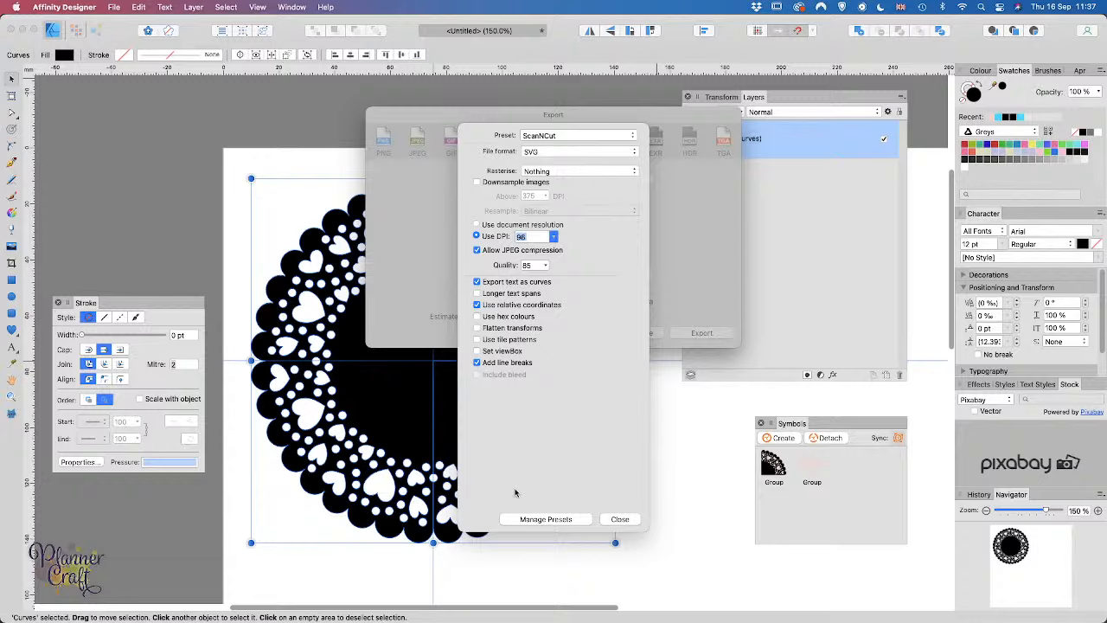
pyautogui.click(545, 519)
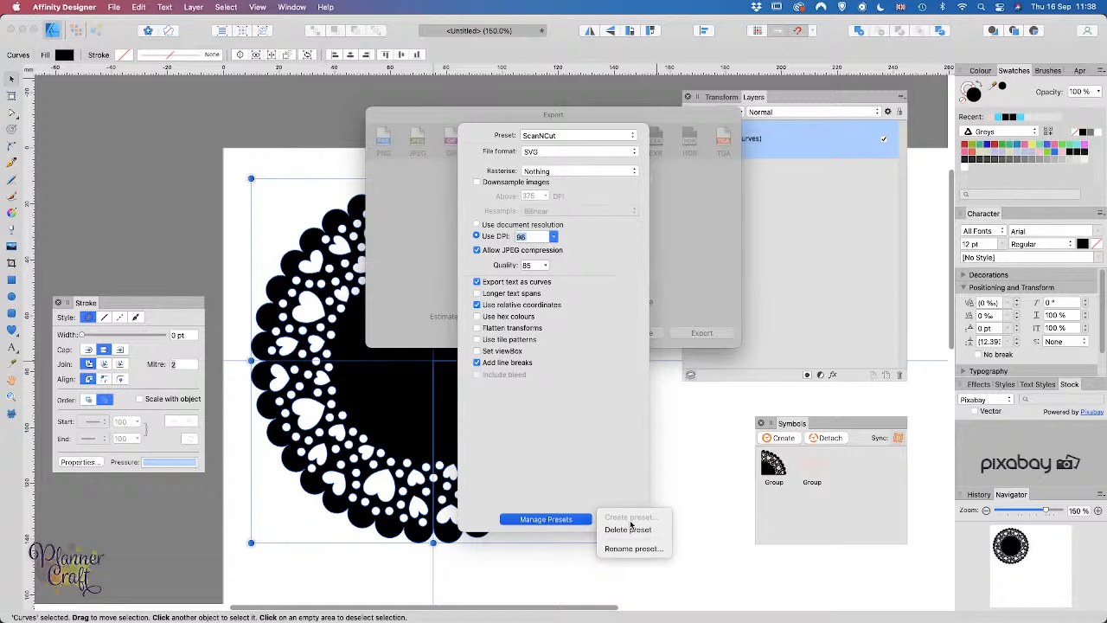
pyautogui.click(603, 383)
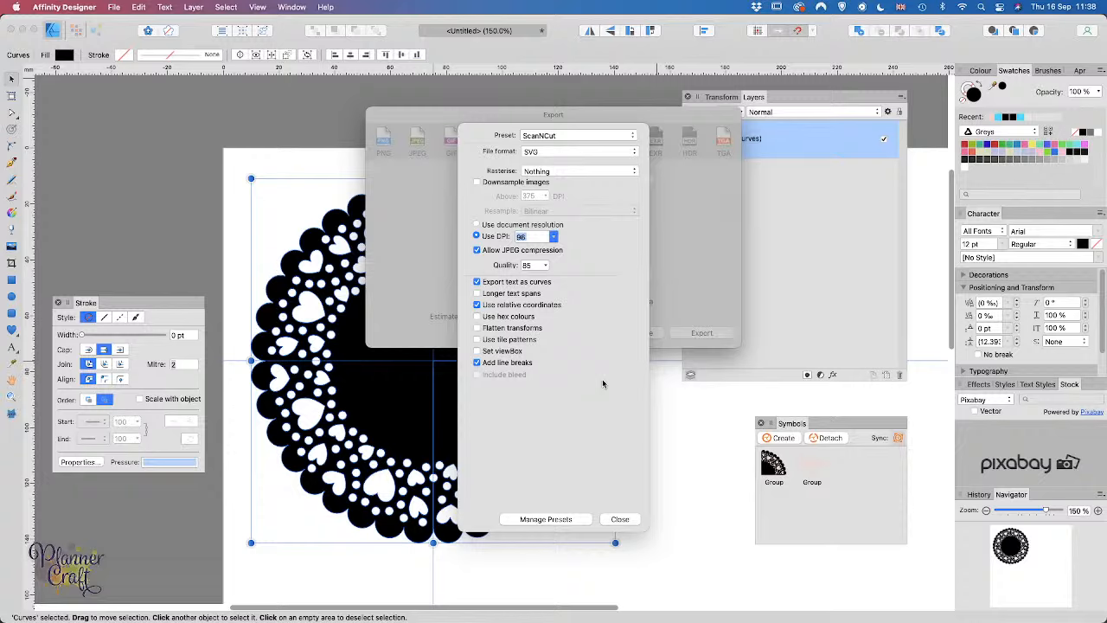
pyautogui.click(621, 519)
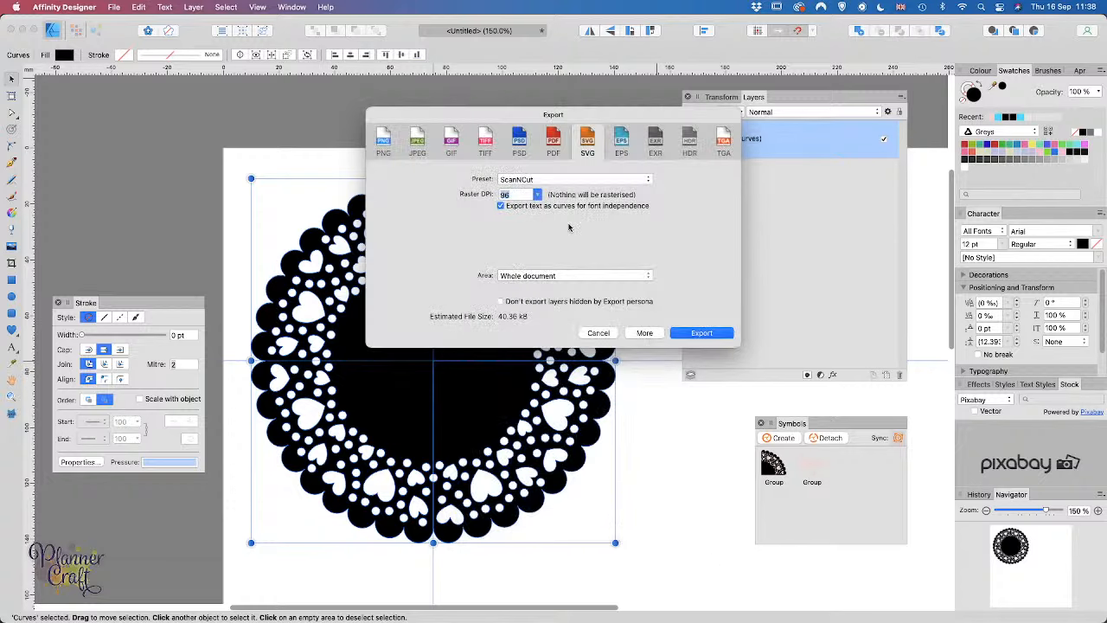
# Step: Export the doily and create a new folder named 'Doily' on the Desktop
pyautogui.click(702, 334)
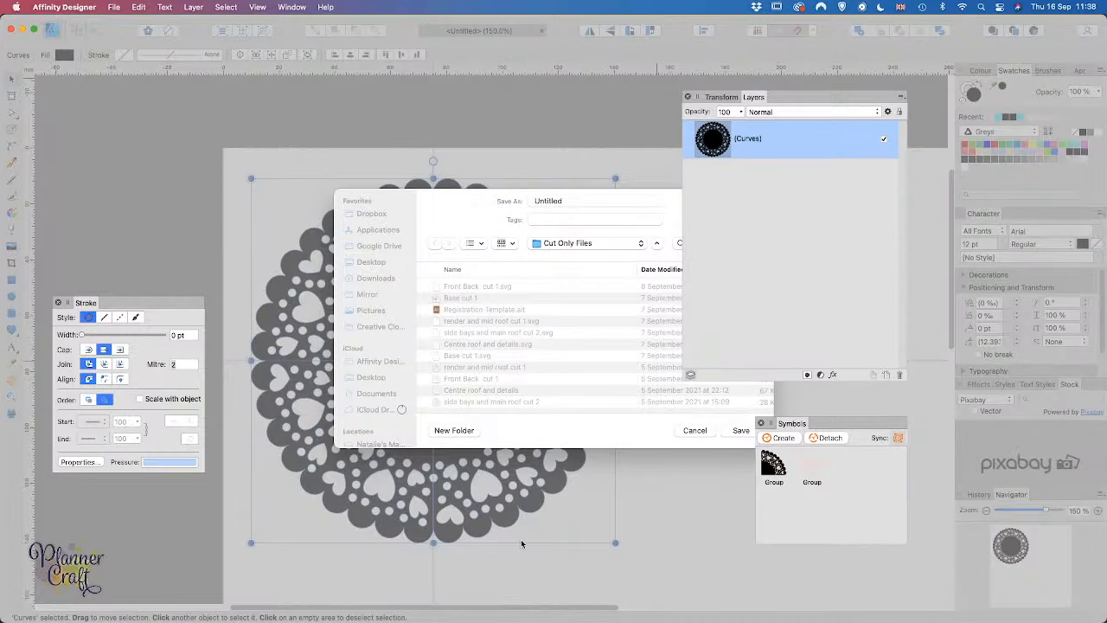
pyautogui.click(373, 381)
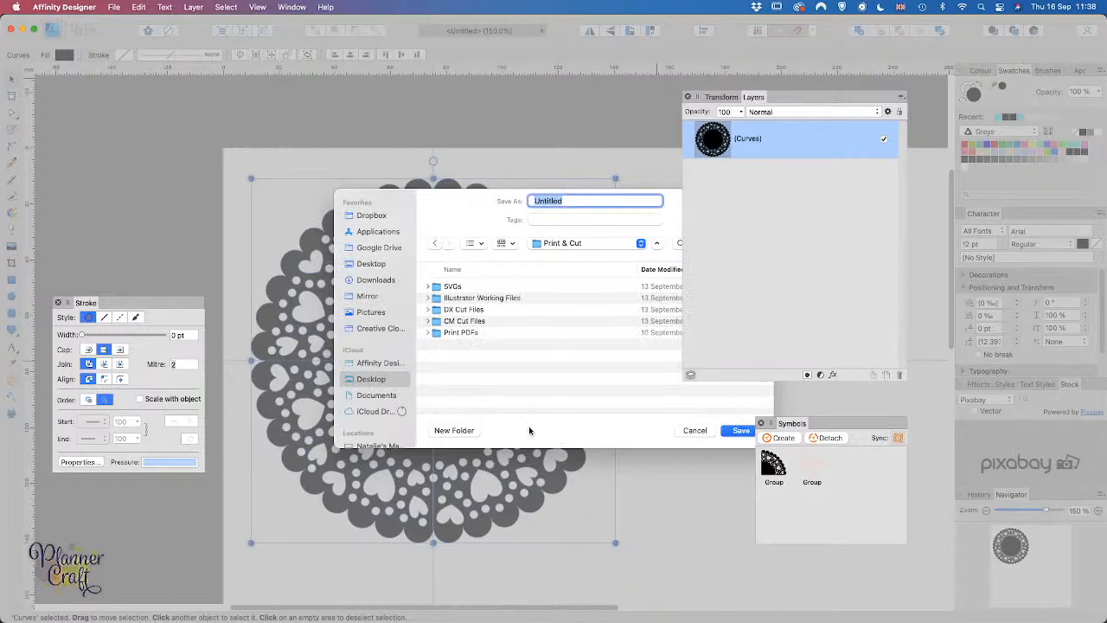
pyautogui.click(367, 382)
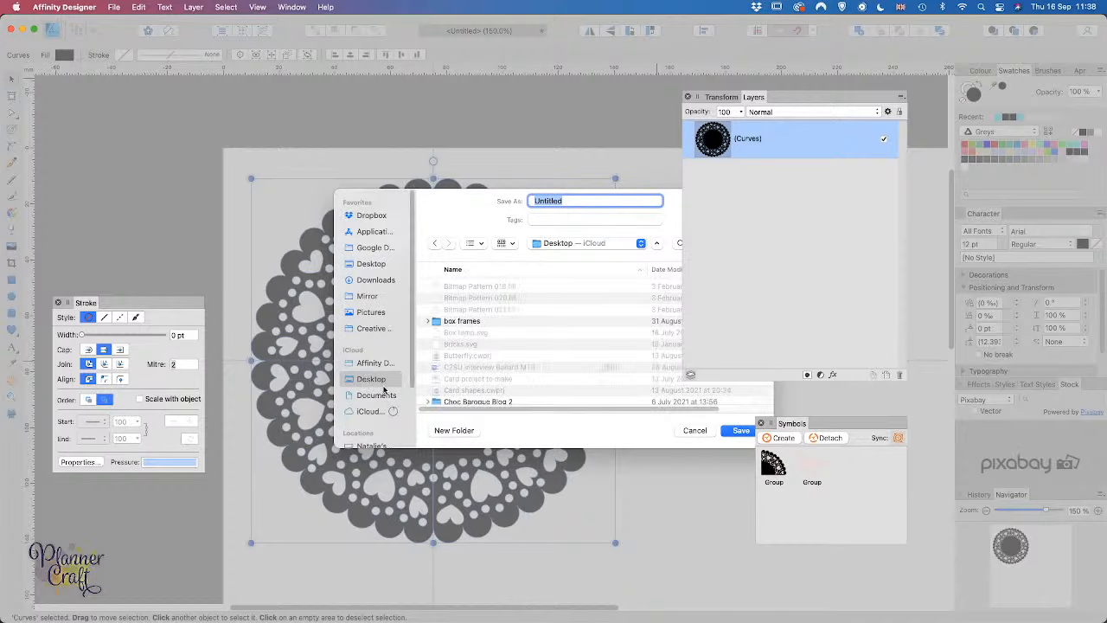
pyautogui.click(465, 432)
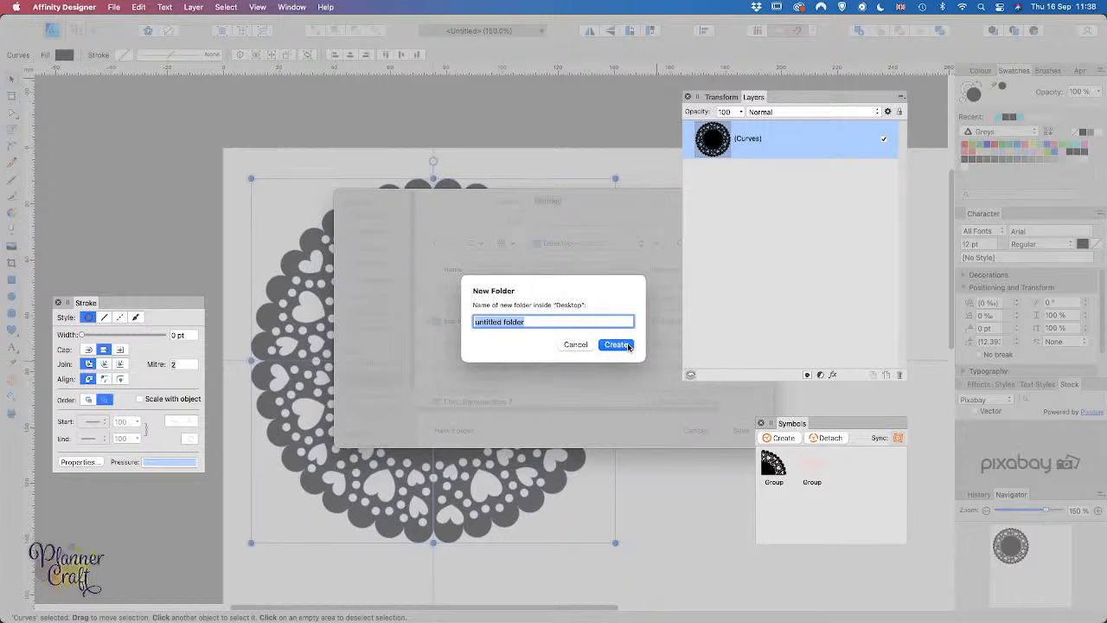
pyautogui.write('Doily')
pyautogui.press('Return')
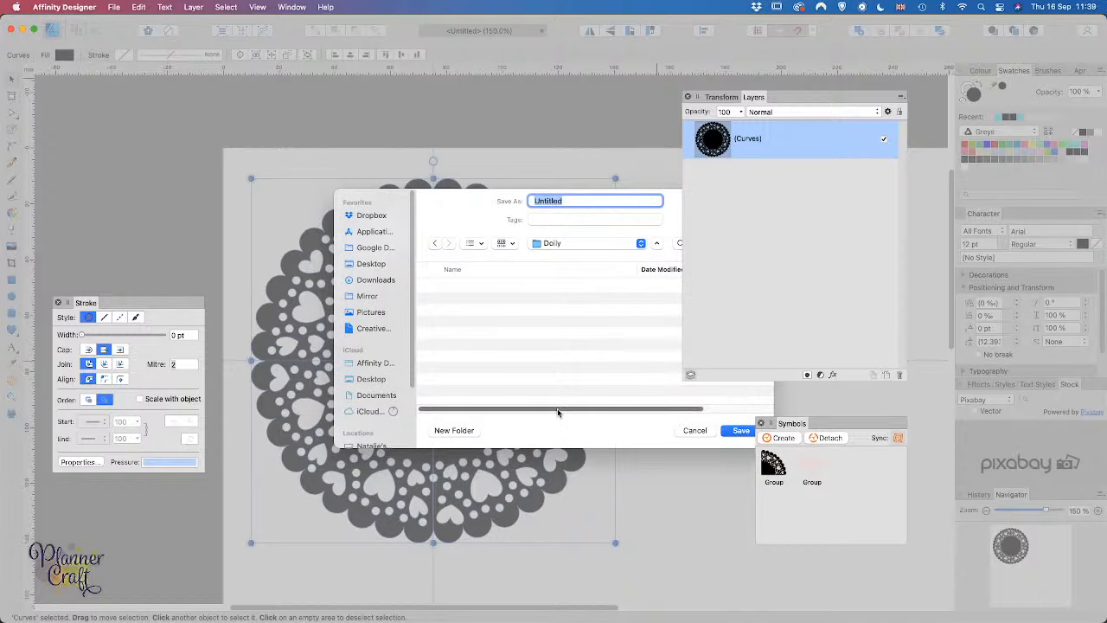
# Step: Save the SVG as 'Doily AD' in the Doily folder
pyautogui.write('Doily AD')
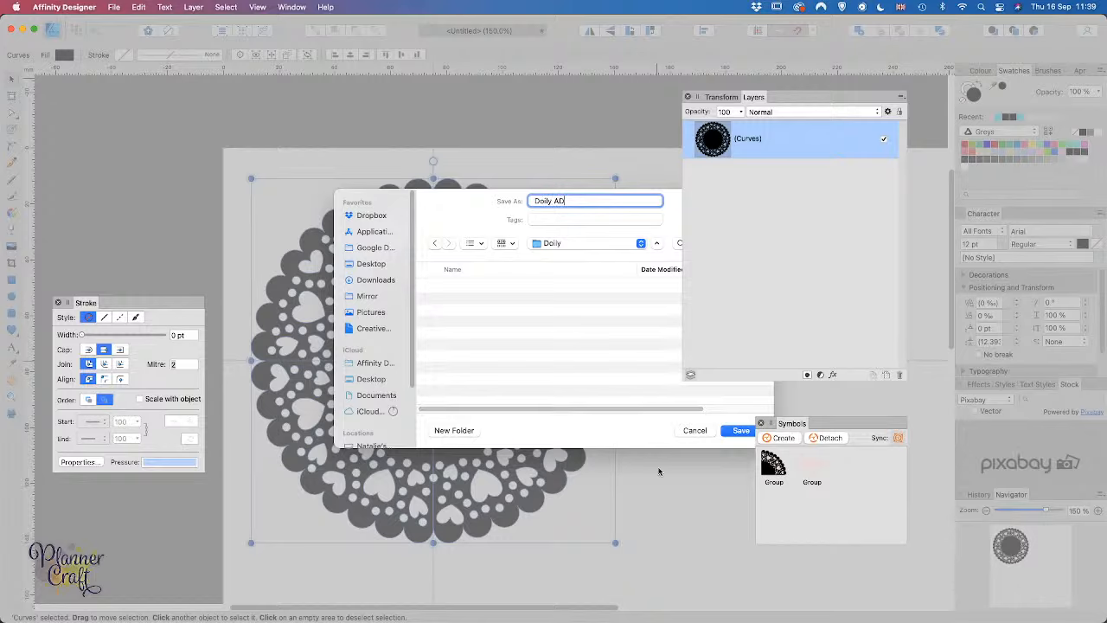
pyautogui.click(742, 431)
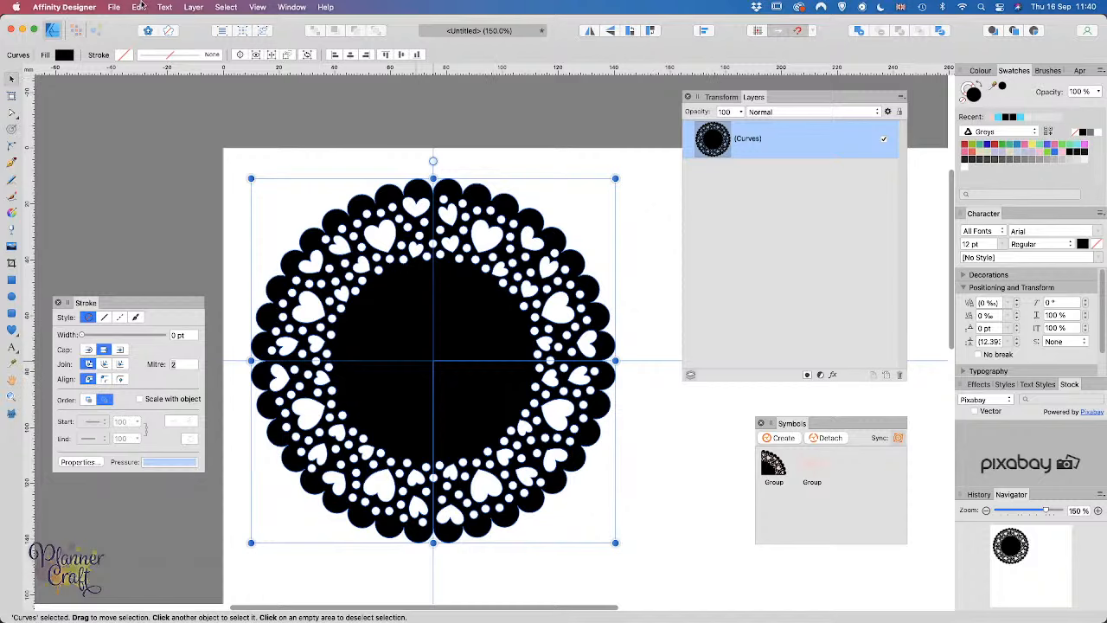
pyautogui.click(113, 7)
# Step: Save the design as an Affinity document named 'Doily AD' in the Doily folder
pyautogui.click(138, 119)
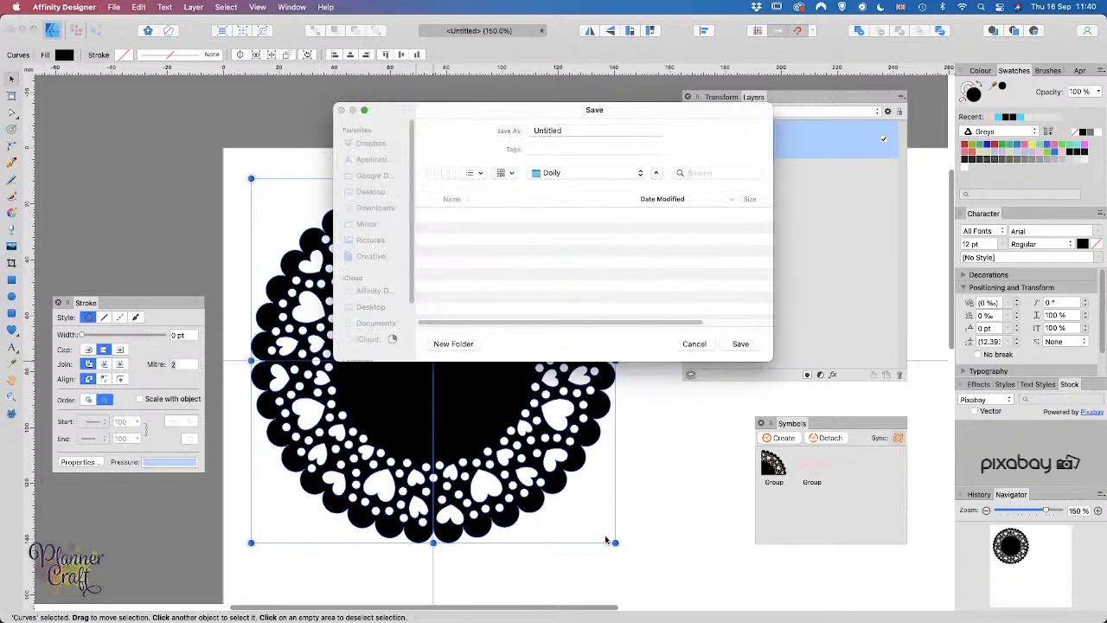
pyautogui.click(571, 172)
pyautogui.click(557, 315)
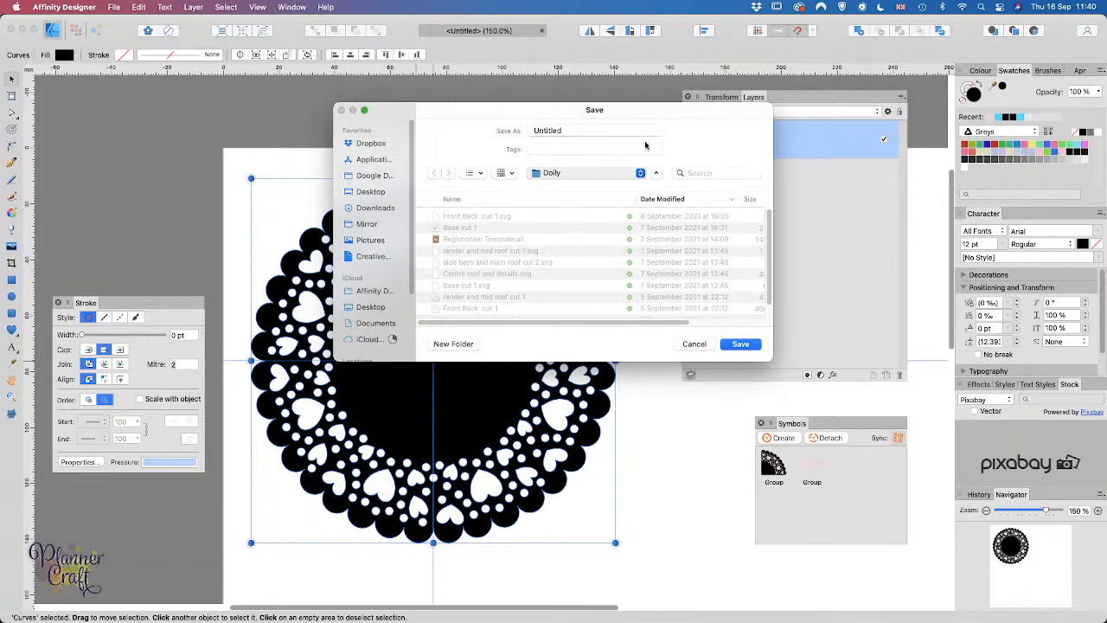
pyautogui.click(582, 131)
pyautogui.moveTo(583, 131); pyautogui.dragTo(503, 117)
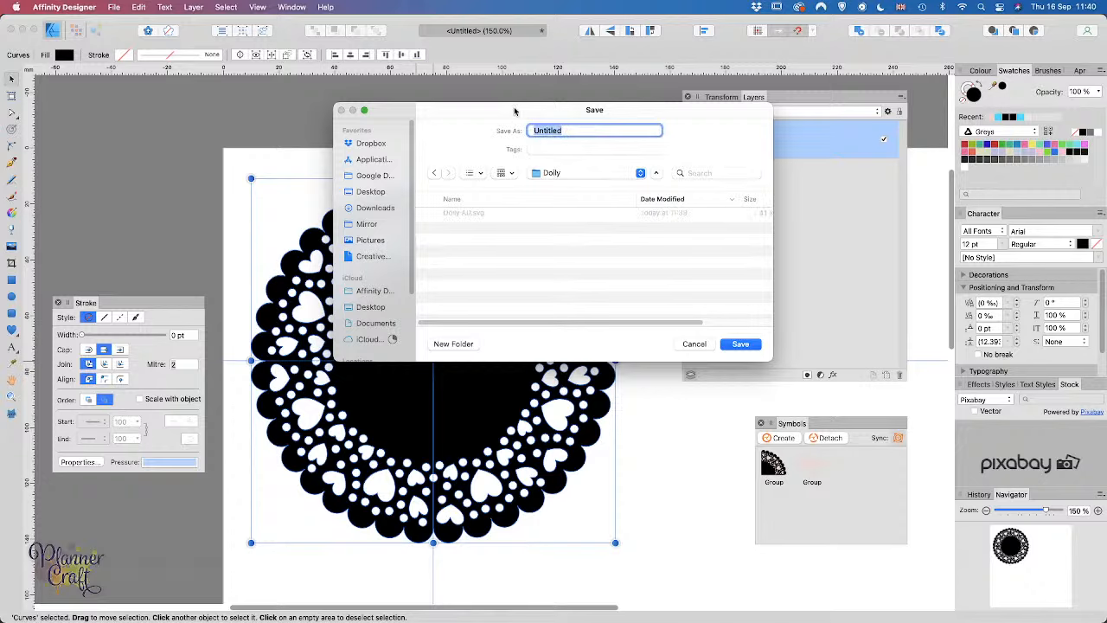
pyautogui.write('Doily')
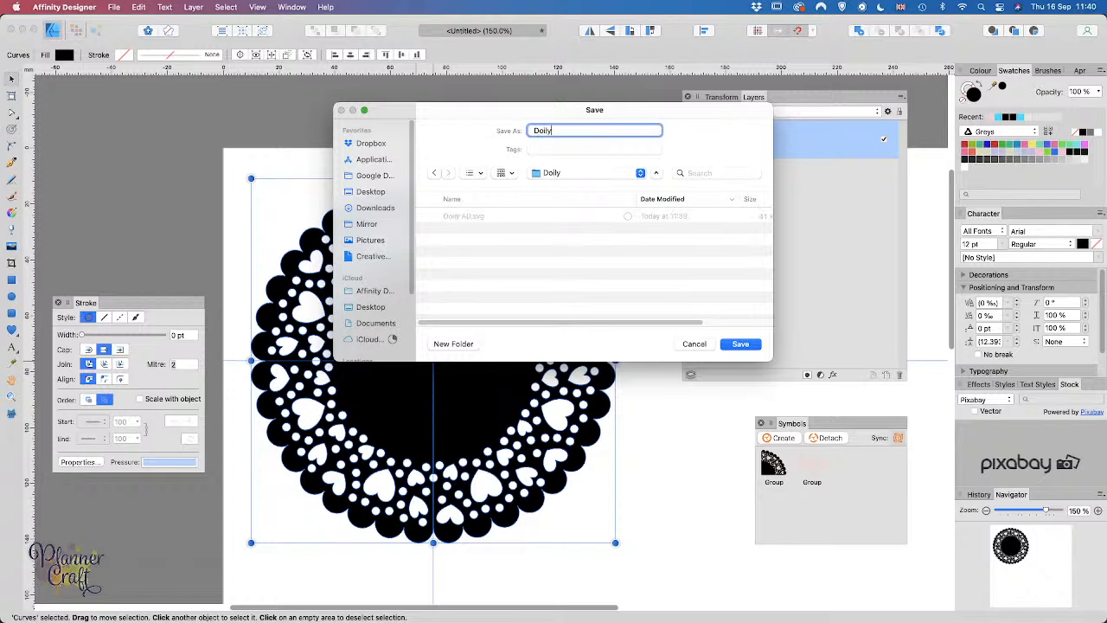
pyautogui.write(' AD')
pyautogui.click(740, 346)
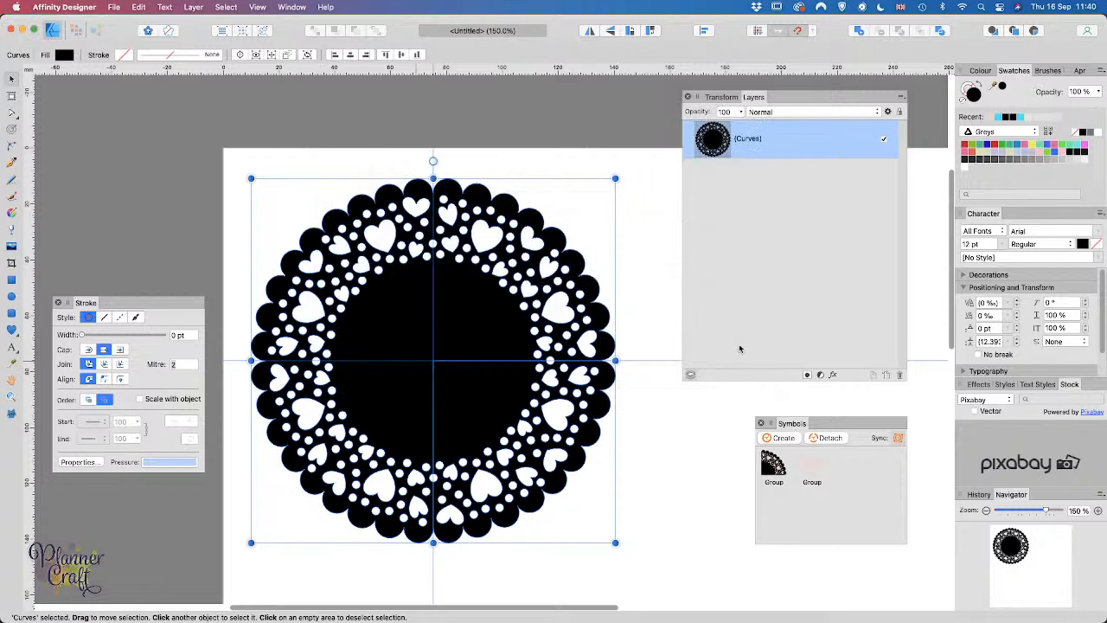